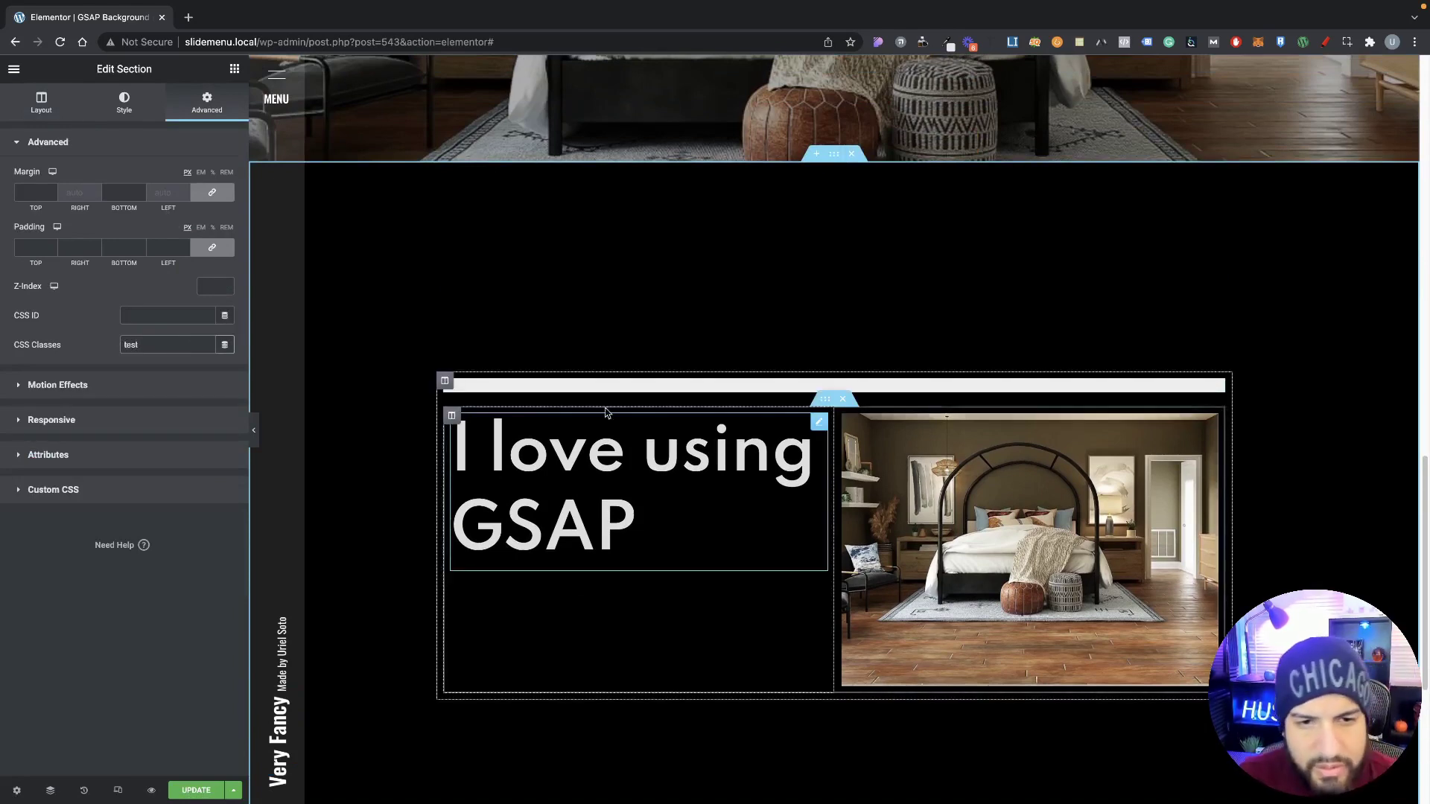
Make the progress tracker follow the selector .test and set its tracker height to 5 px.
left_click(579, 387)
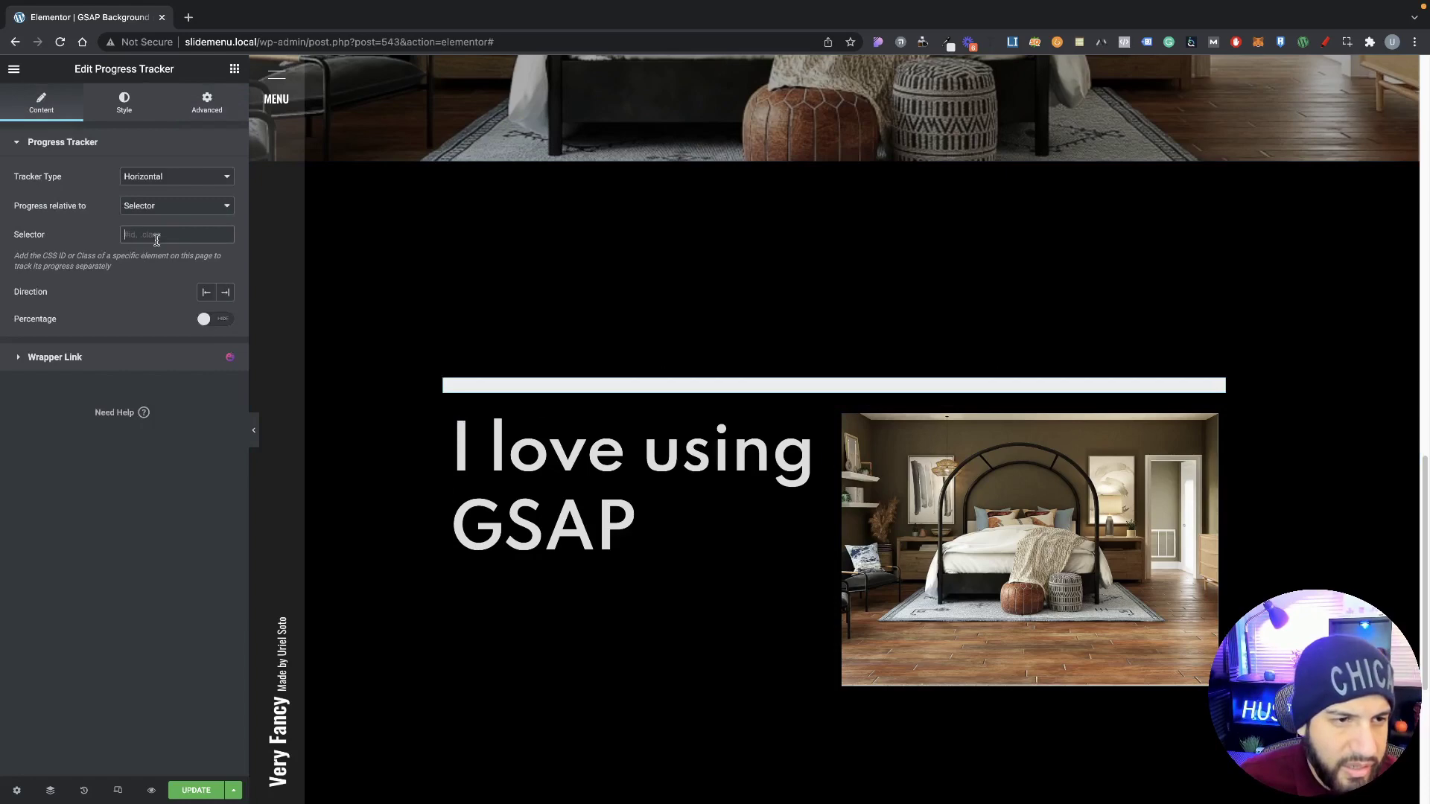
type(".test")
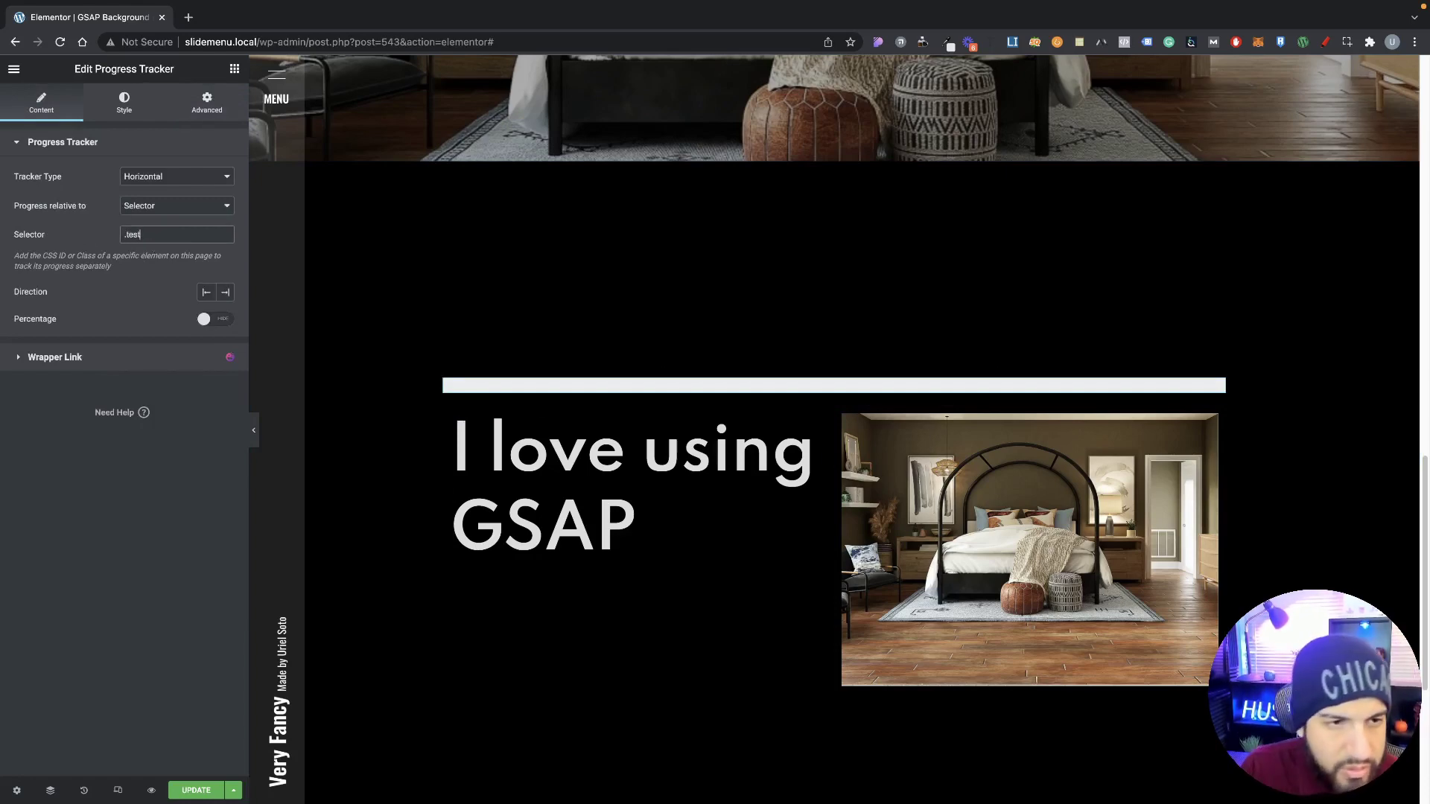
left_click(126, 112)
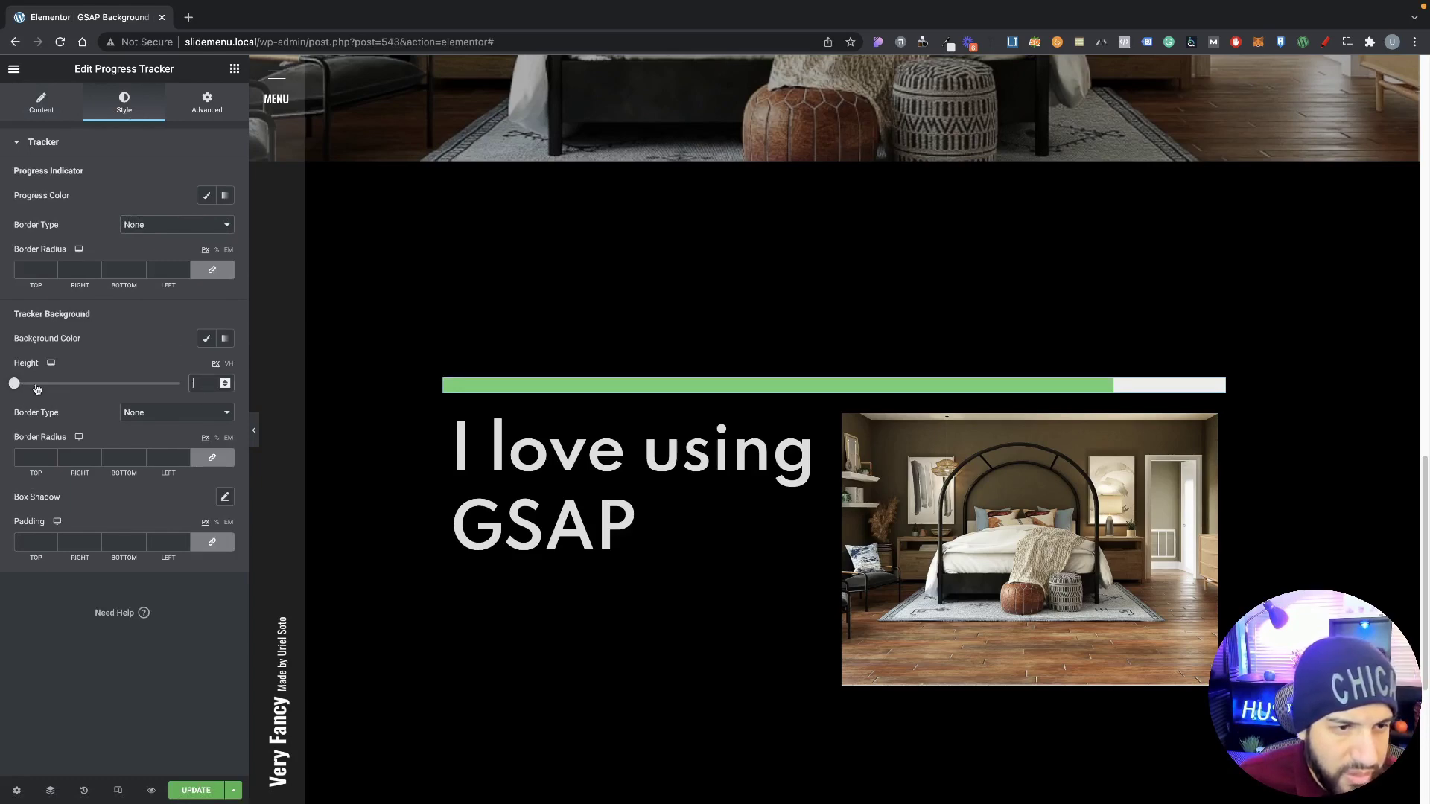
type("5")
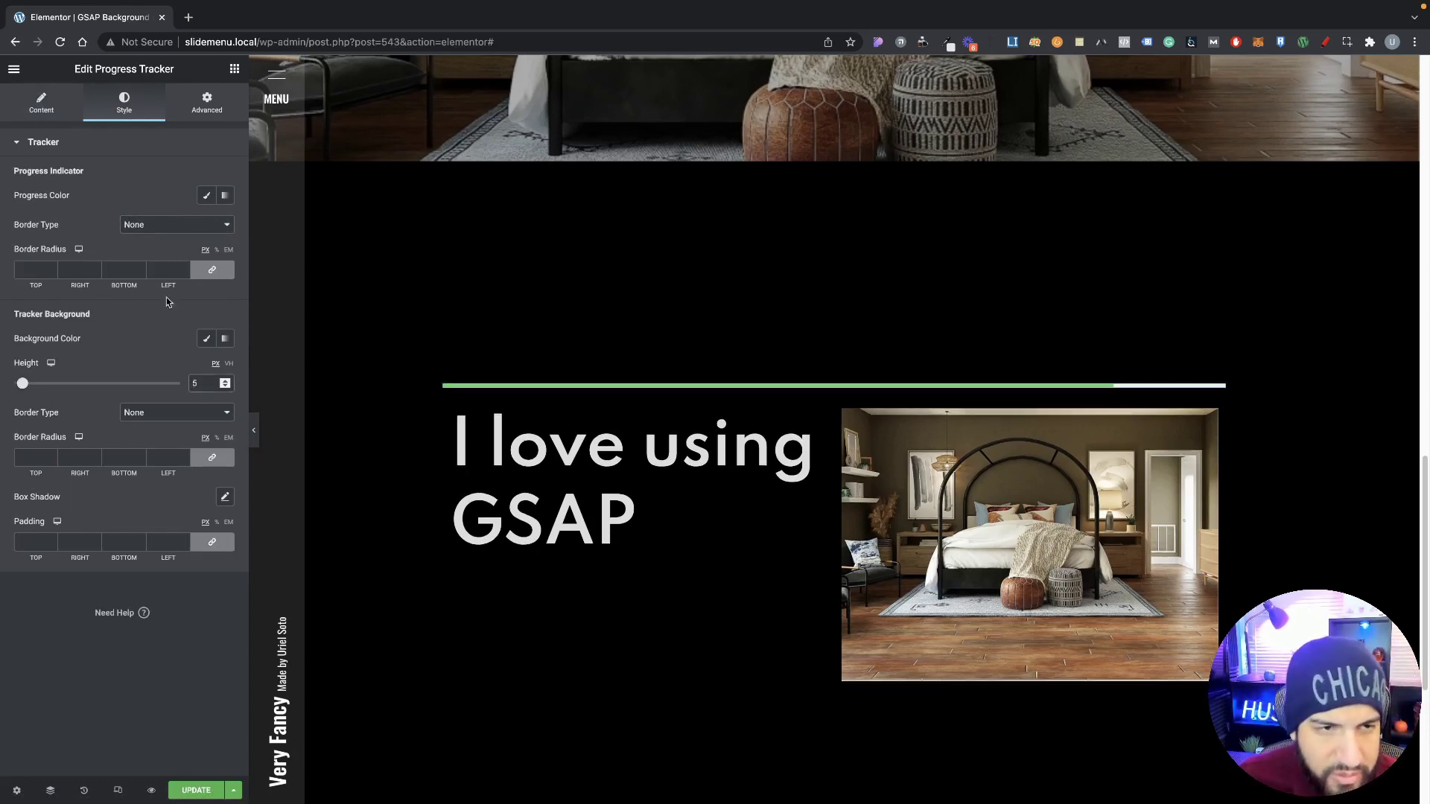
Set the tracker's progress indicator to a solid white colour, #FFFFFF.
left_click(178, 226)
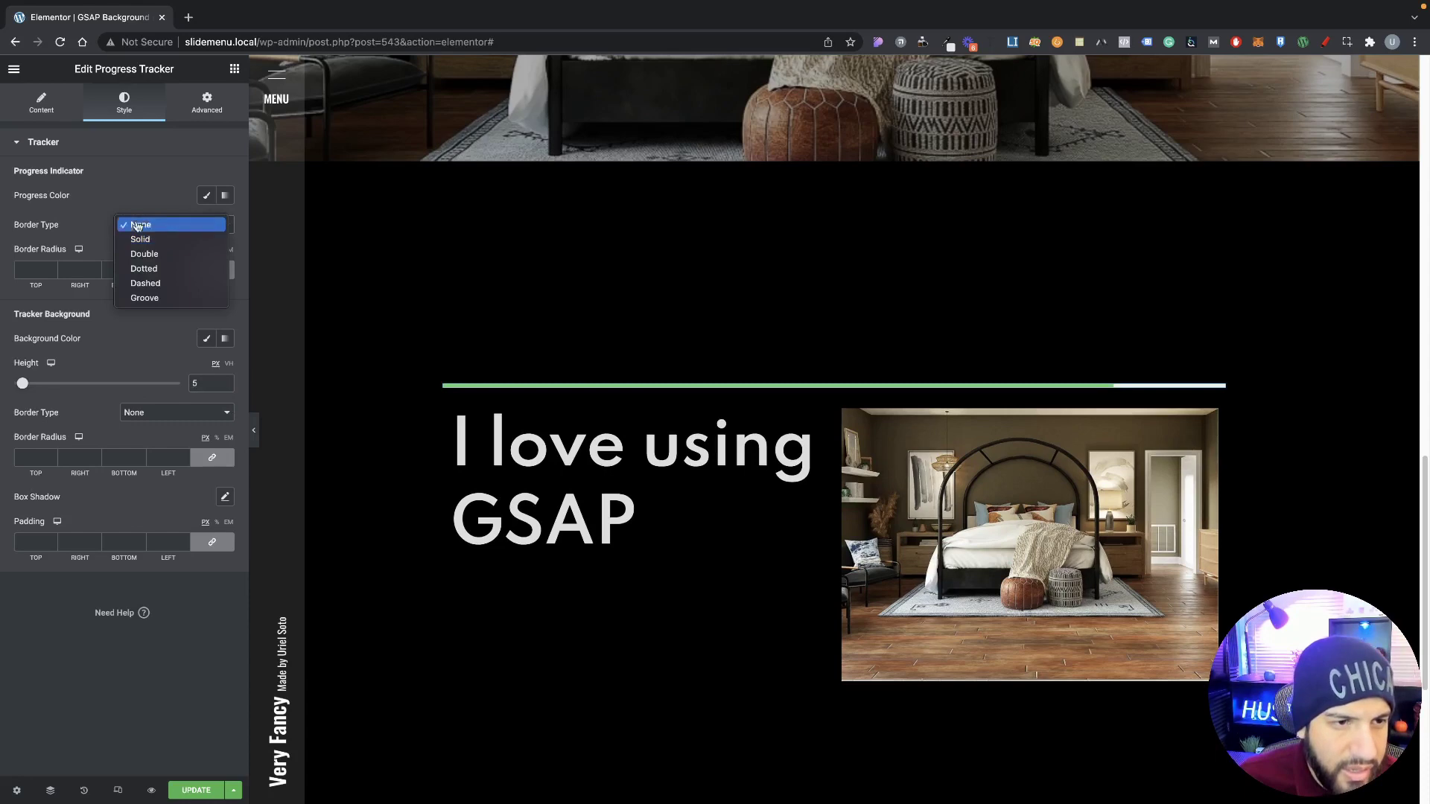
left_click(177, 225)
left_click(206, 196)
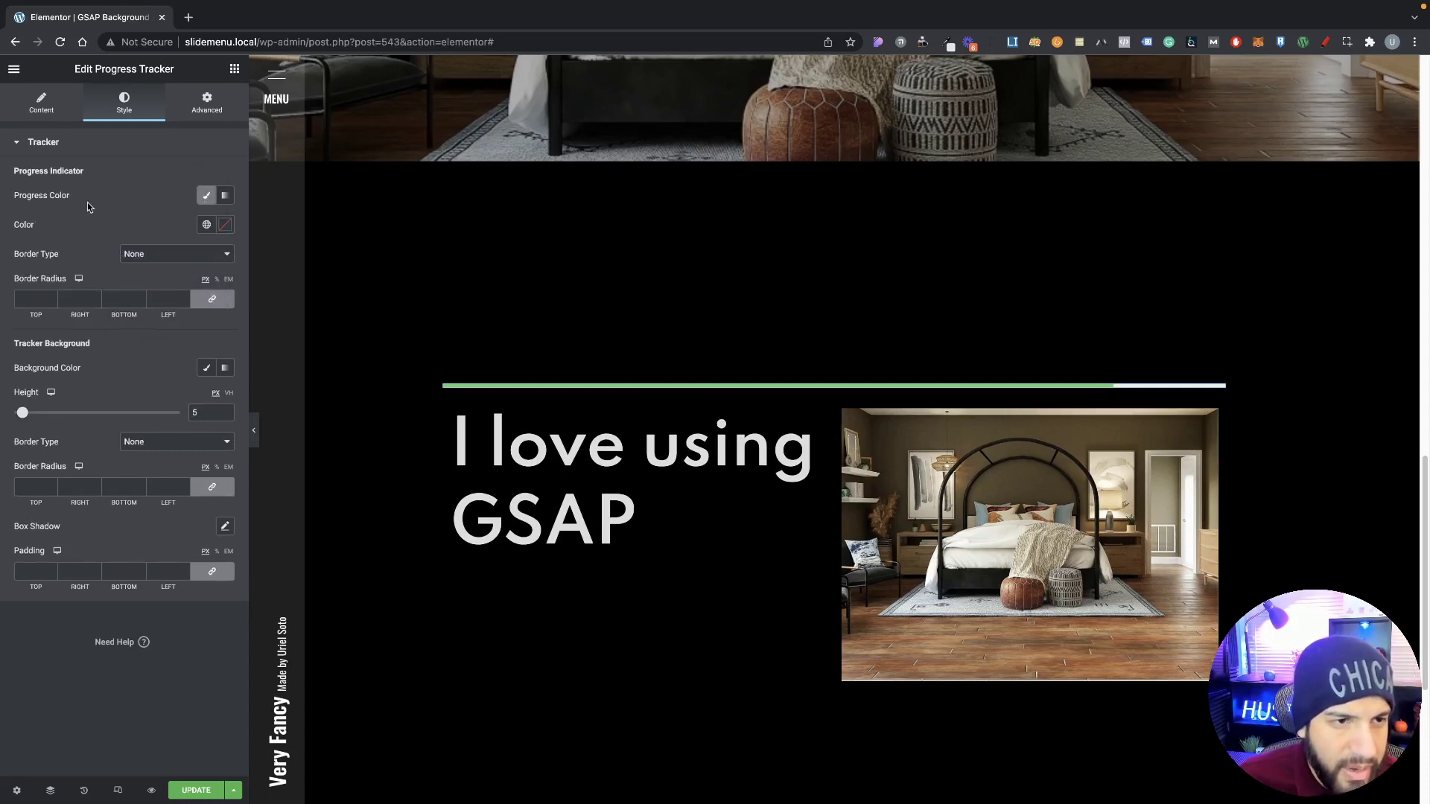
left_click(227, 228)
type("#FFFFFF")
left_click(128, 212)
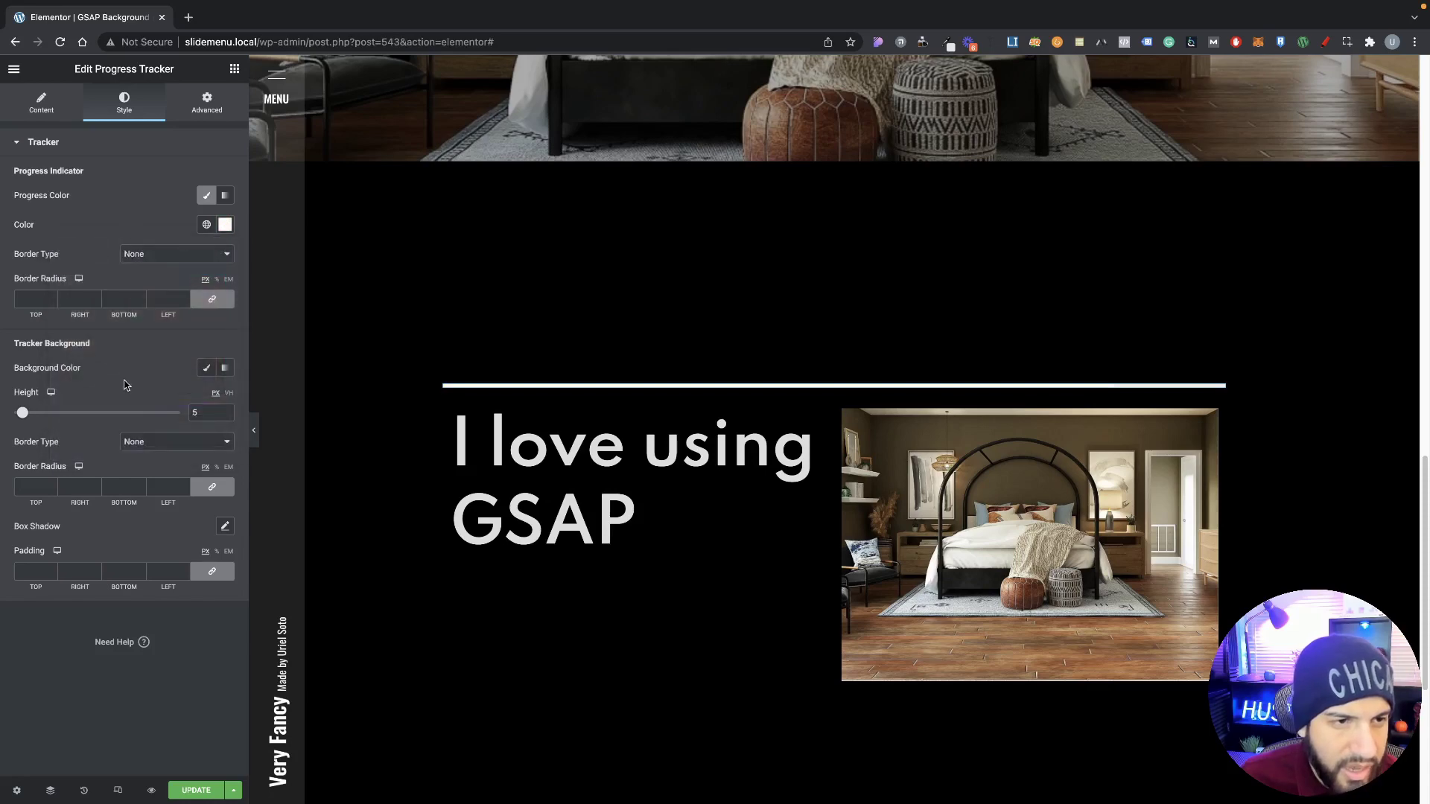
Give the tracker background a solid colour with its opacity reduced to fully transparent.
left_click(206, 369)
left_click(226, 399)
left_click_drag(225, 591, 39, 592)
left_click(110, 377)
Save the page with the restyled progress tracker and open its preview in a new browser tab.
scroll(693, 425, "down", 2)
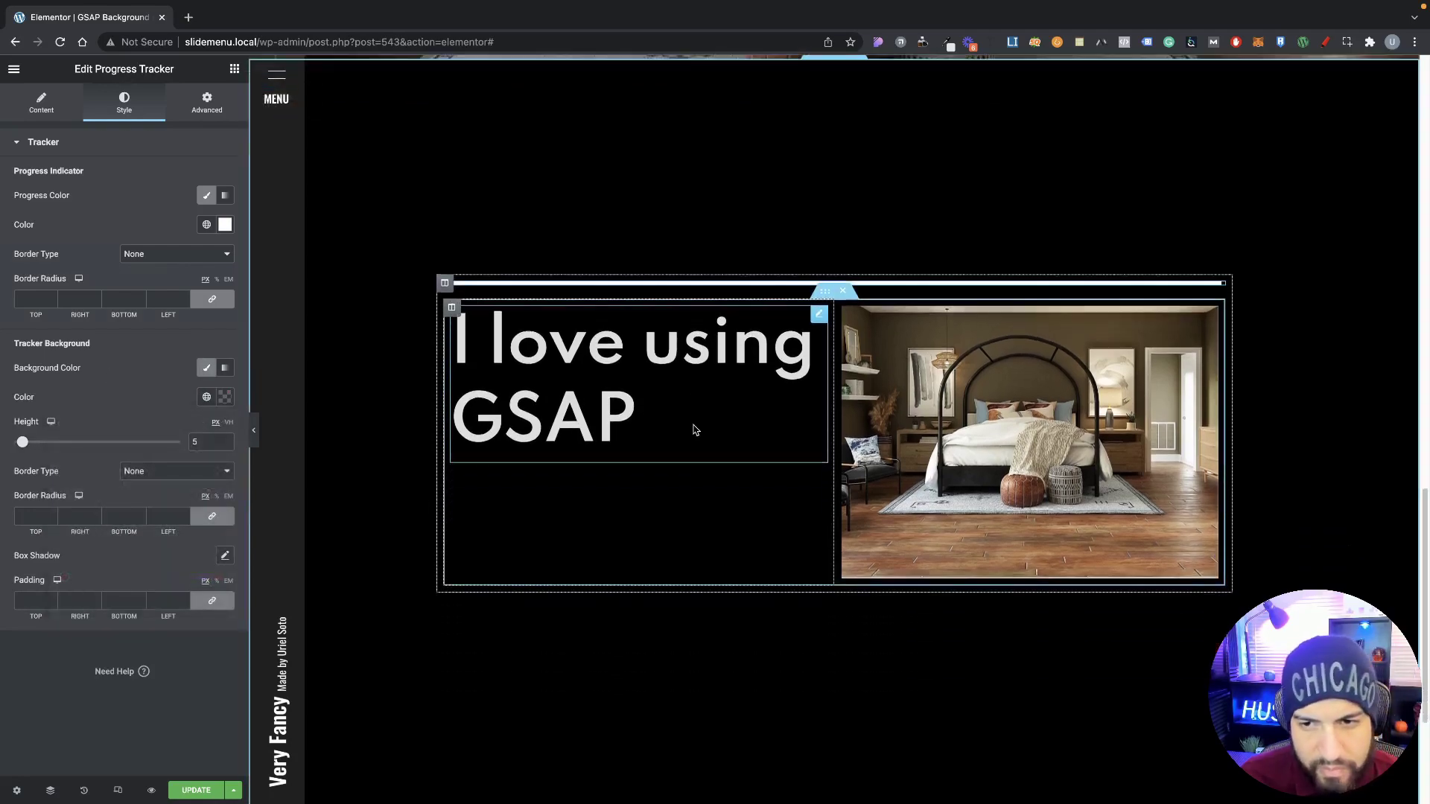
scroll(693, 424, "up", 3)
scroll(692, 425, "up", 2)
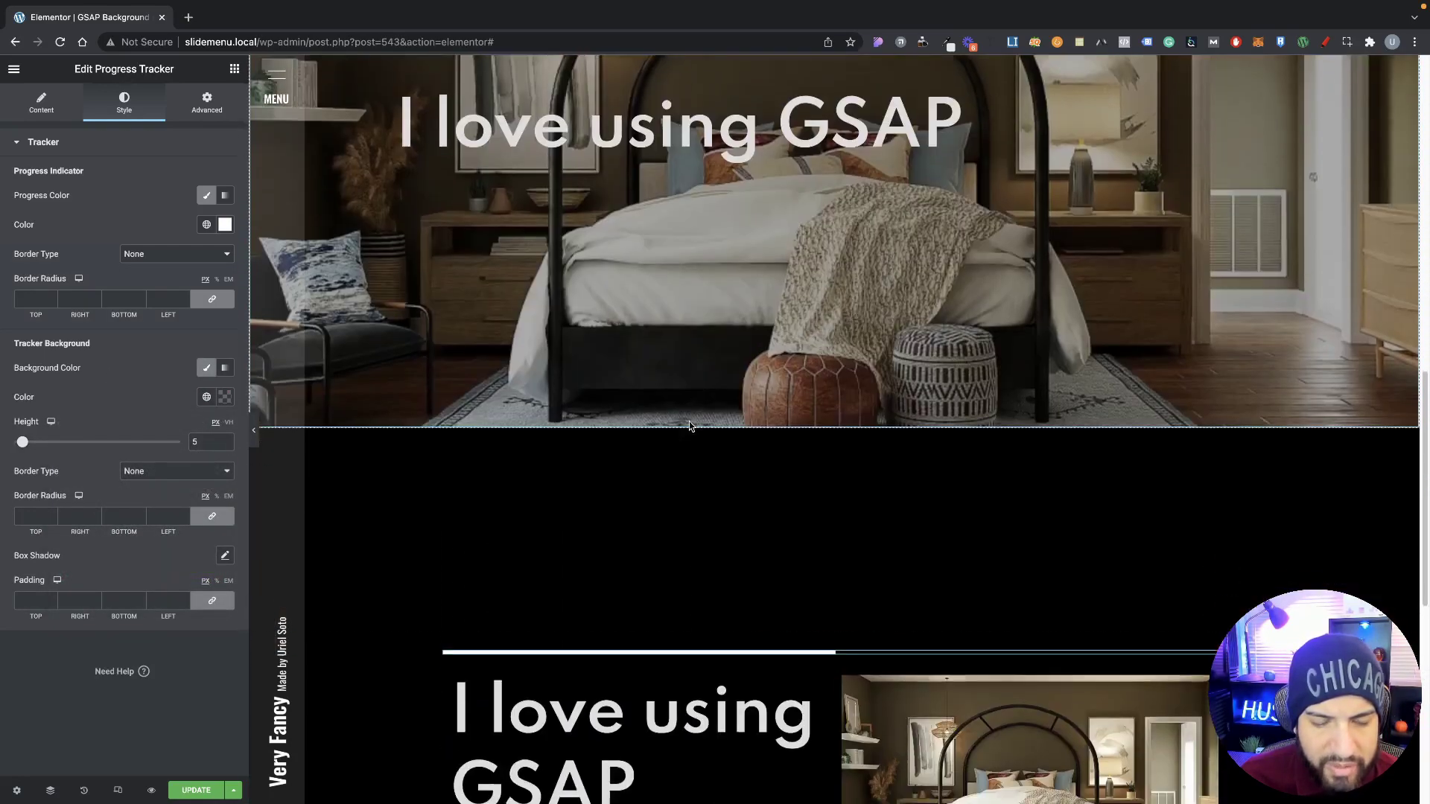
scroll(690, 426, "down", 4)
scroll(693, 425, "down", 2)
scroll(639, 457, "up", 3)
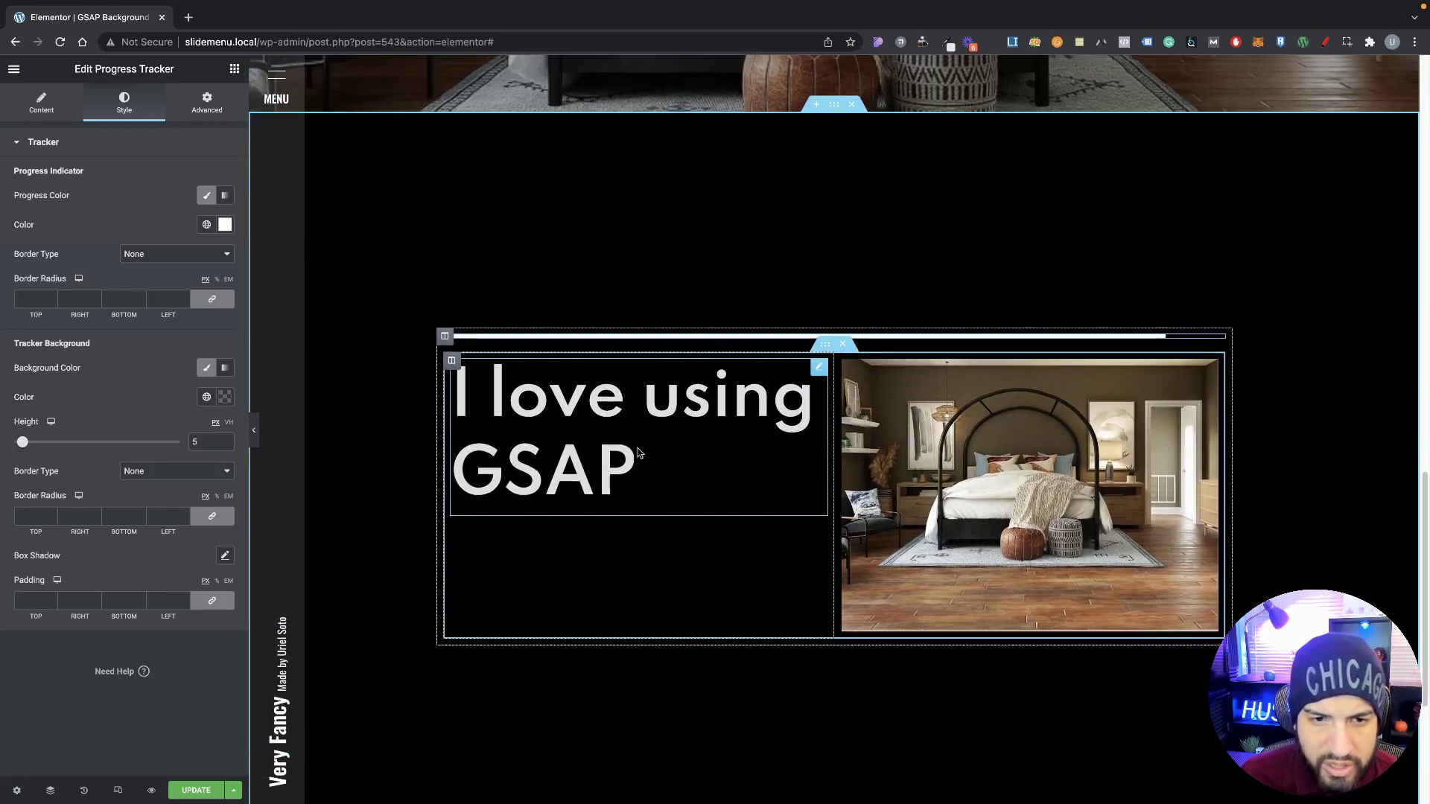
scroll(520, 565, "down", 2)
left_click(206, 792)
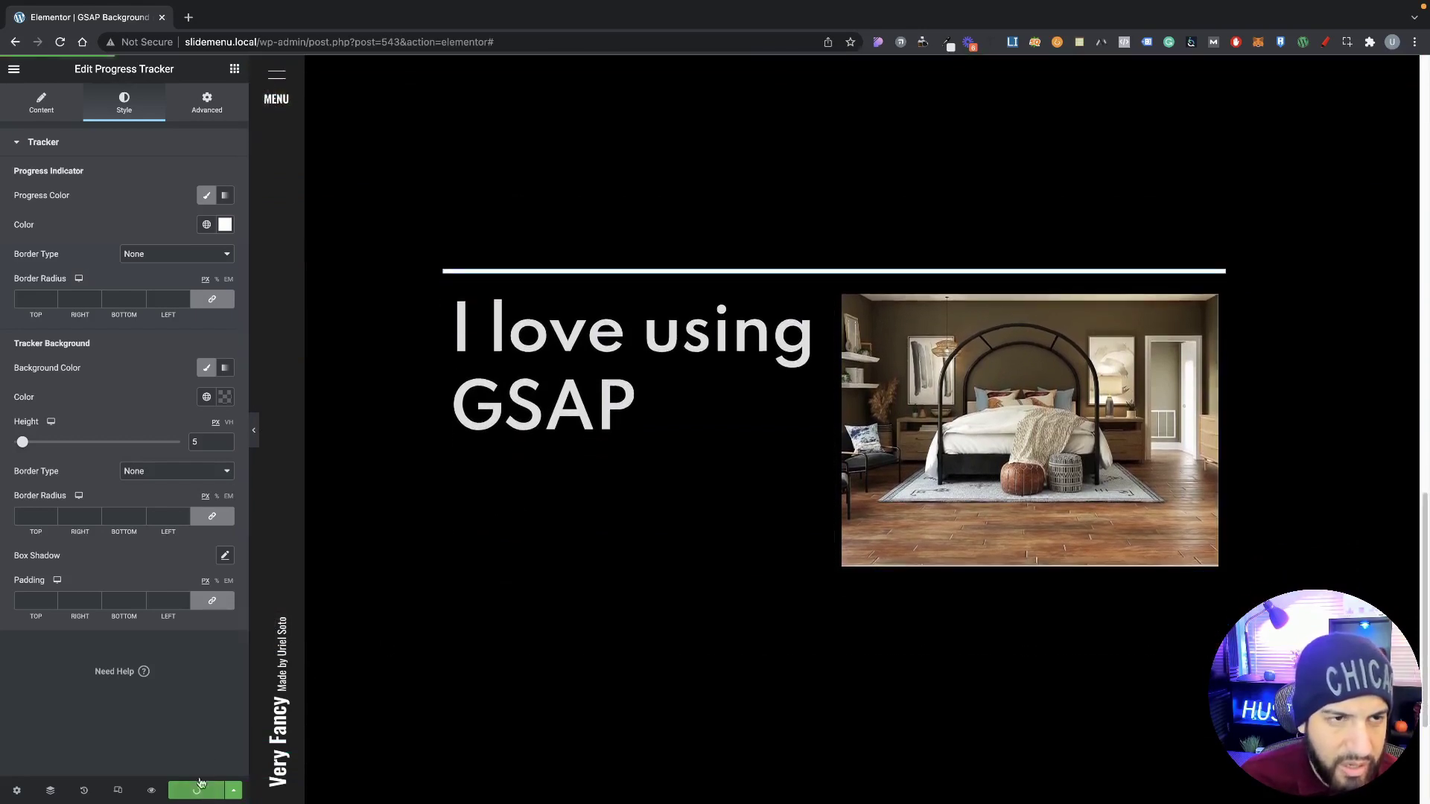
left_click(153, 790)
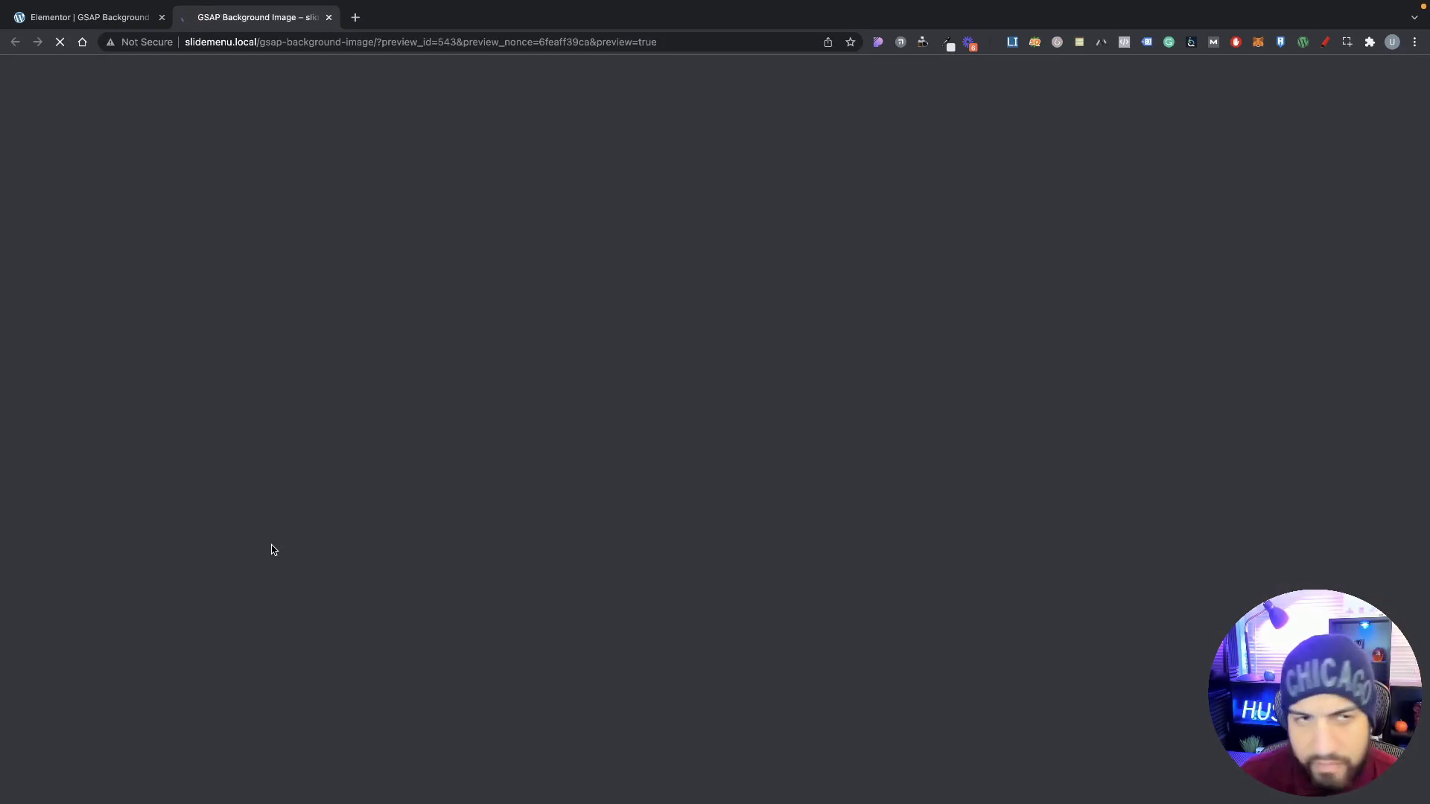
Examine how the progress line above the heading and image fills while scrolling through the previewed page.
scroll(370, 526, "down", 5)
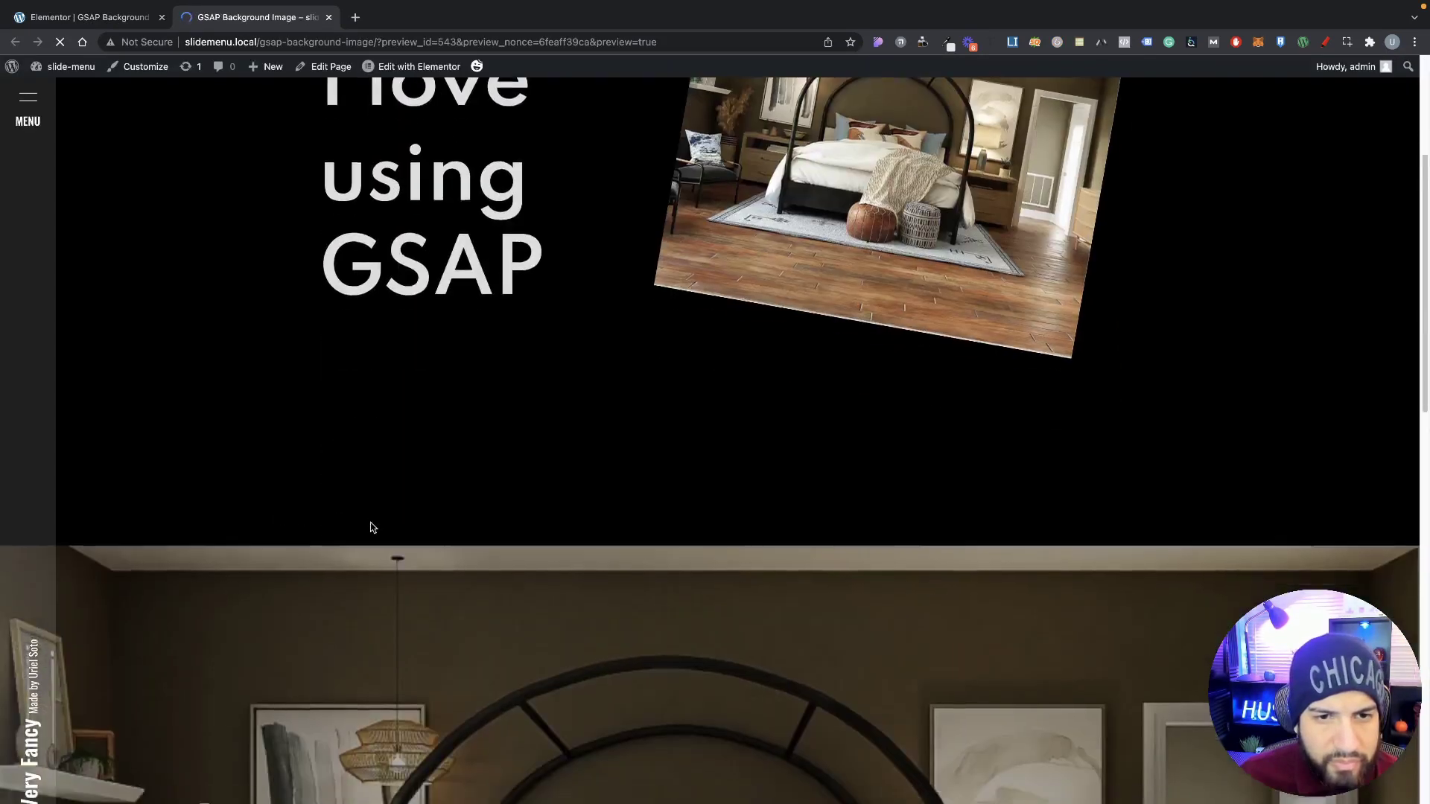
scroll(387, 536, "down", 3)
scroll(387, 533, "up", 8)
scroll(385, 530, "down", 3)
scroll(386, 529, "down", 5)
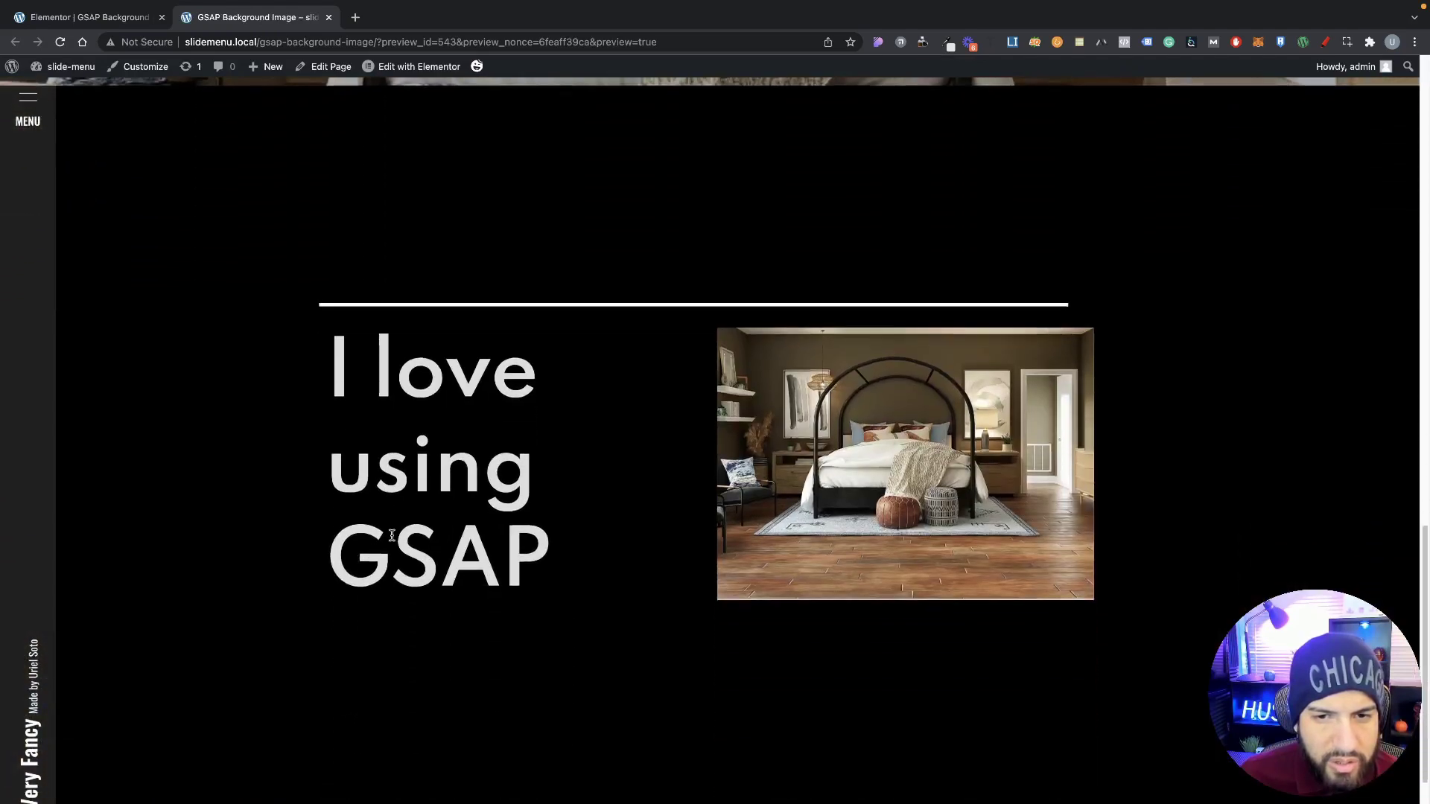
scroll(391, 539, "up", 5)
scroll(390, 543, "down", 5)
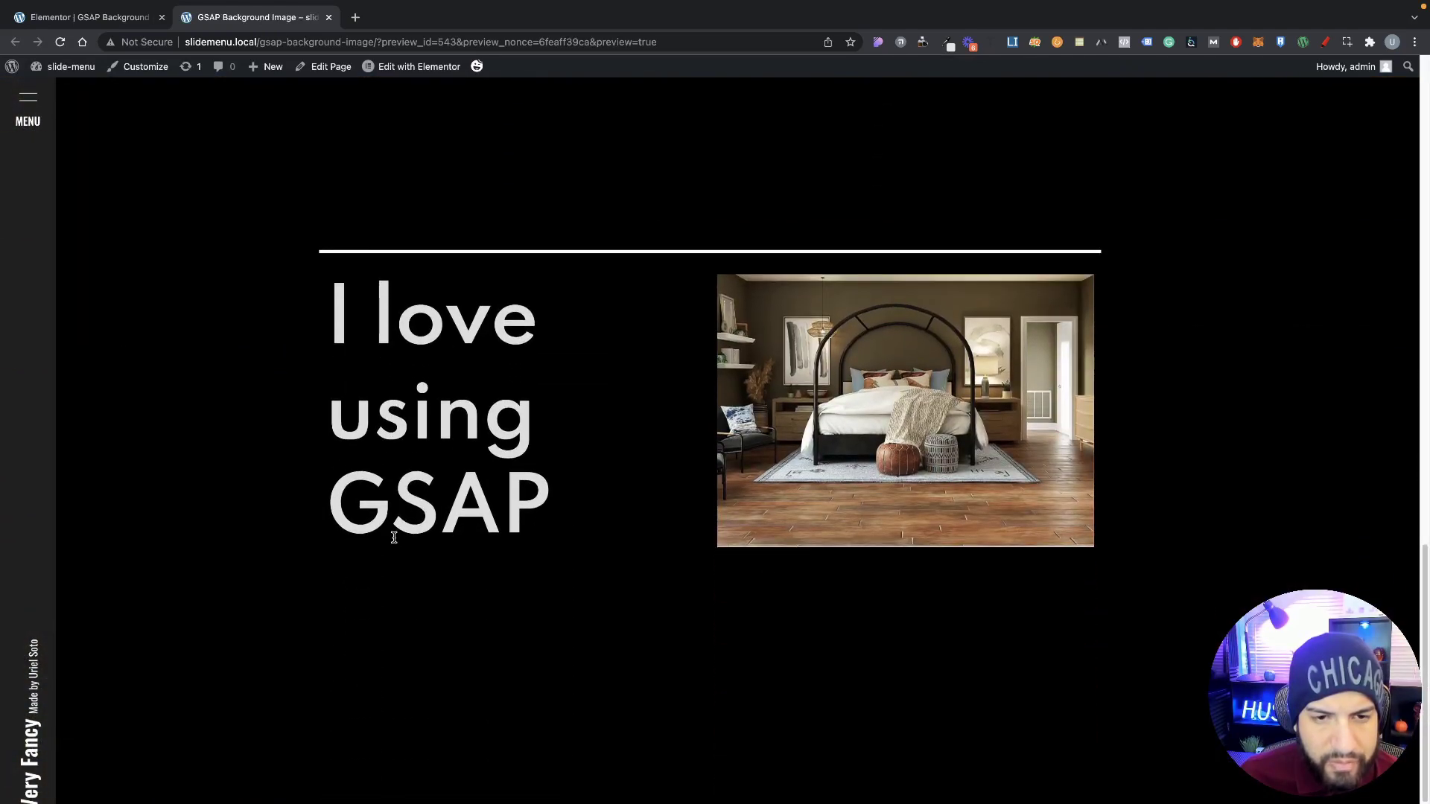
scroll(394, 540, "up", 4)
scroll(394, 540, "up", 5)
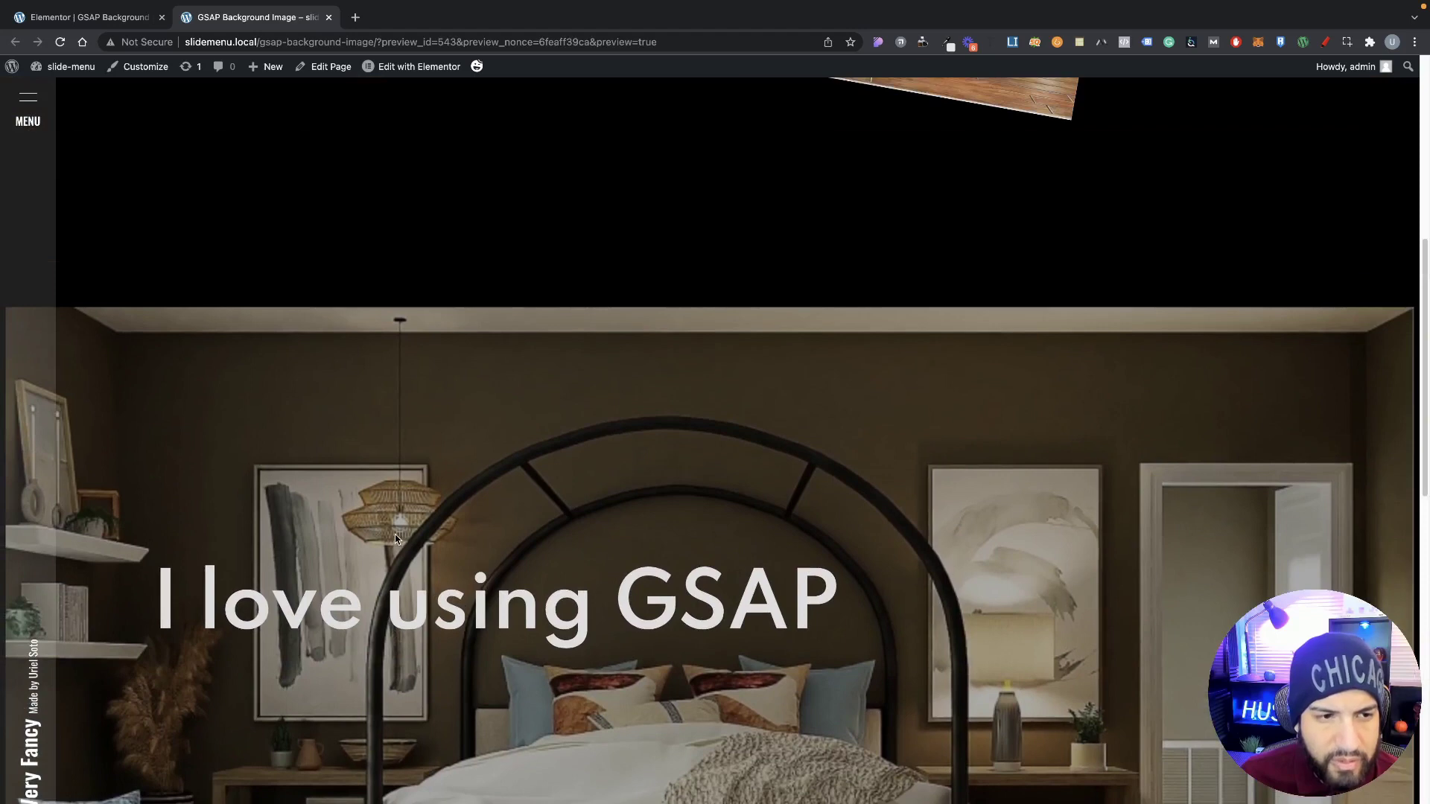
Back in the page editor, copy the full-width progress tracker above the two columns and delete the original.
left_click(90, 17)
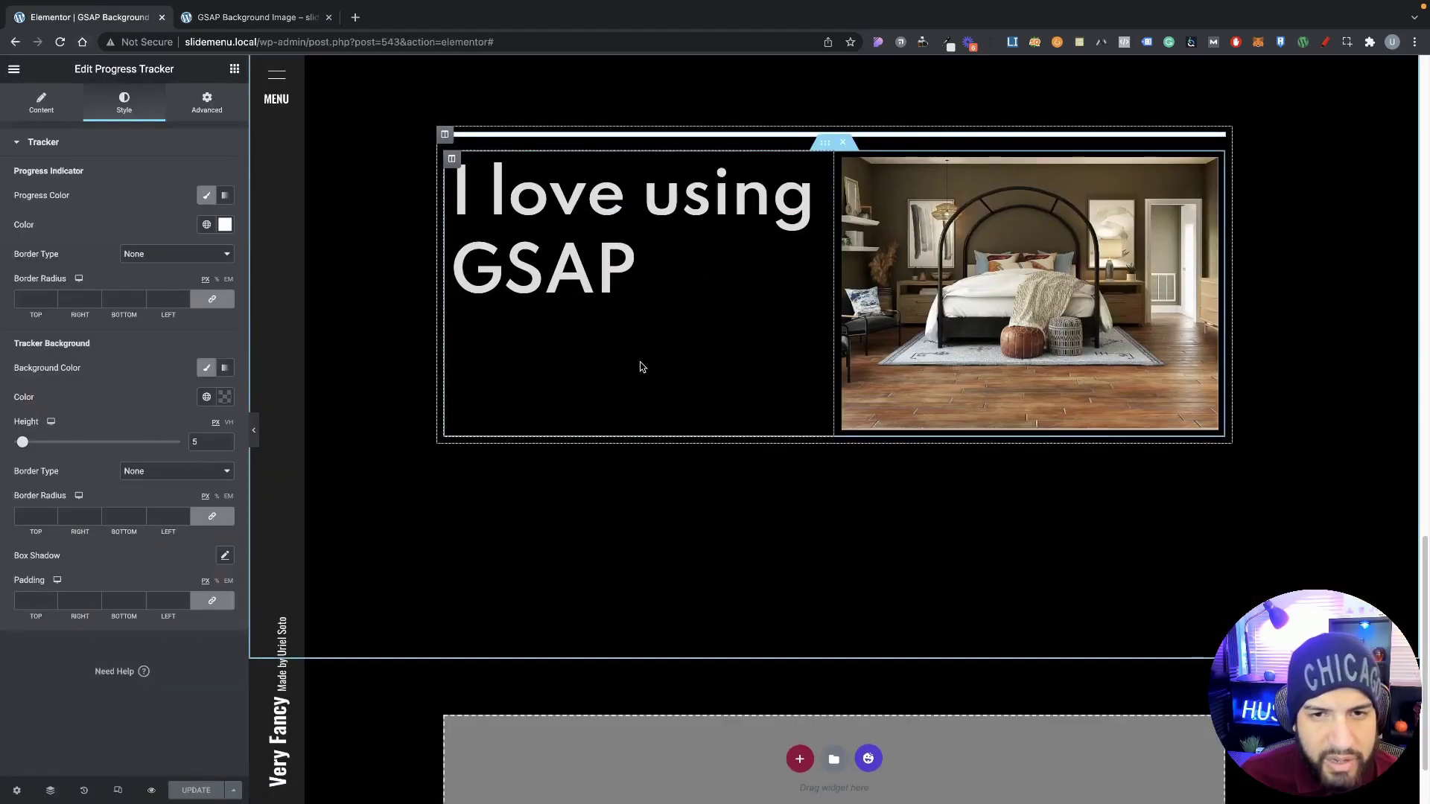
left_click_drag(1228, 257, 1032, 276)
left_click(1060, 262)
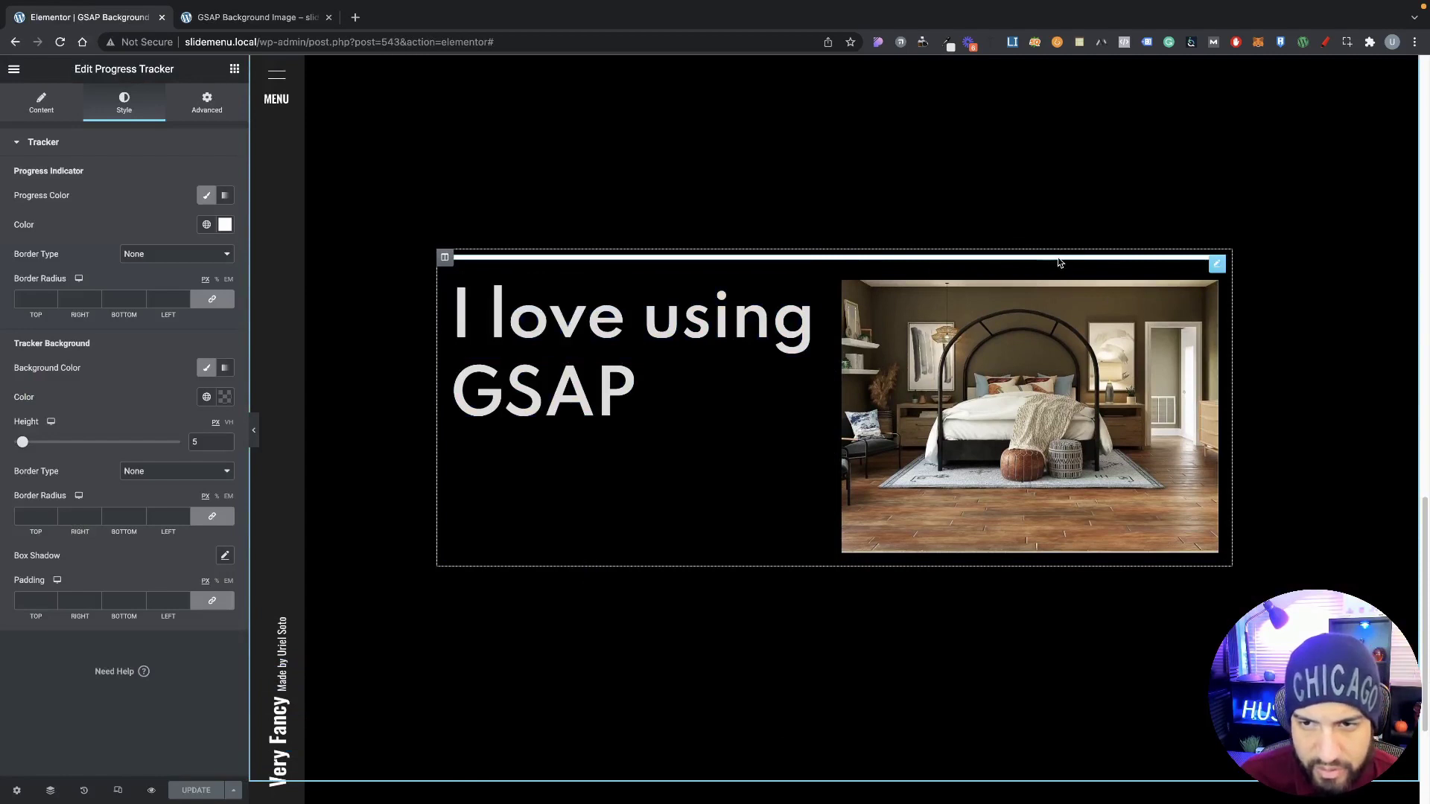
left_click_drag(1218, 266, 1230, 265)
left_click(1241, 265)
right_click(1218, 262)
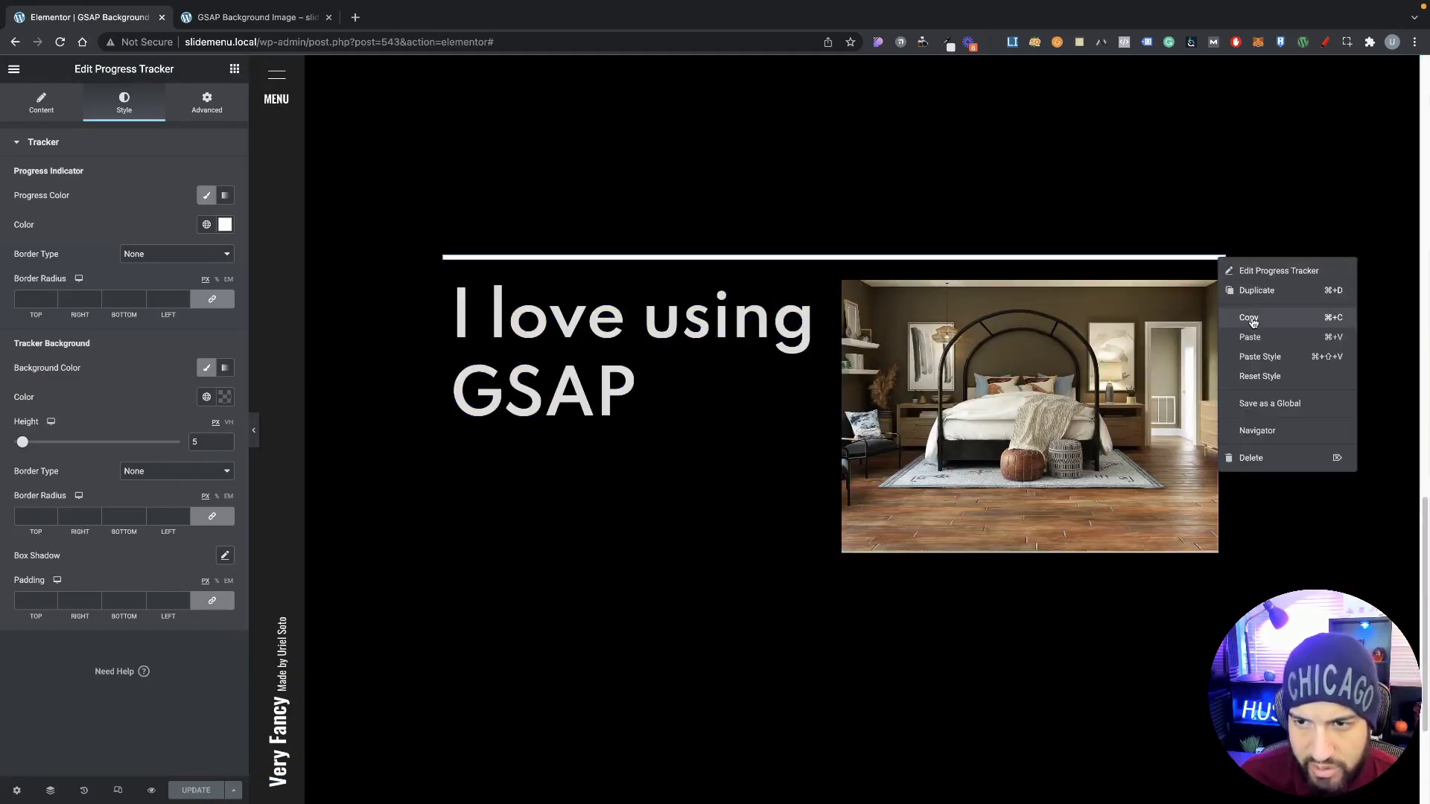
left_click(1248, 317)
right_click(1178, 260)
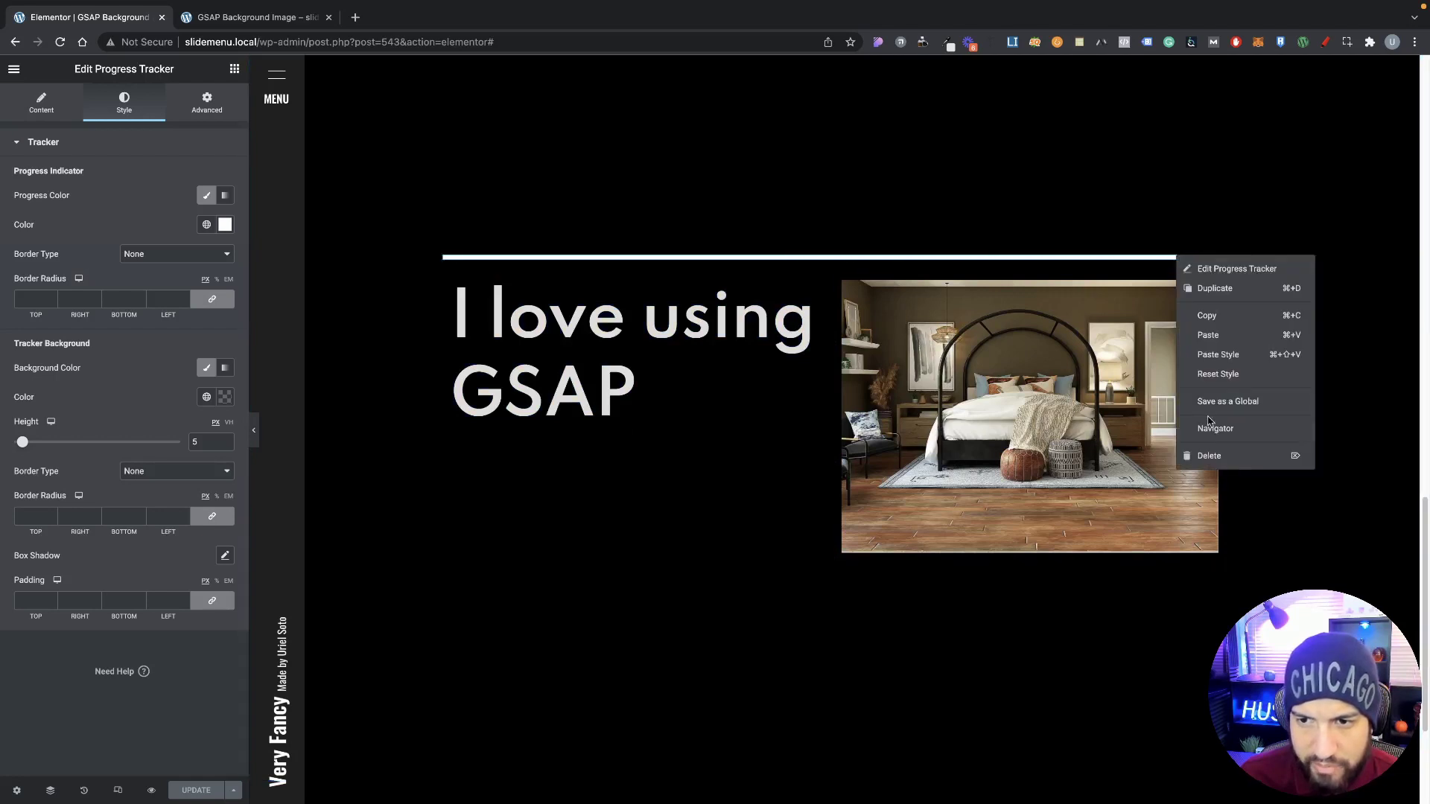
left_click(1209, 455)
Paste the copied tracker into the heading's column and place it above the "I love using GSAP" heading.
right_click(658, 358)
left_click(713, 440)
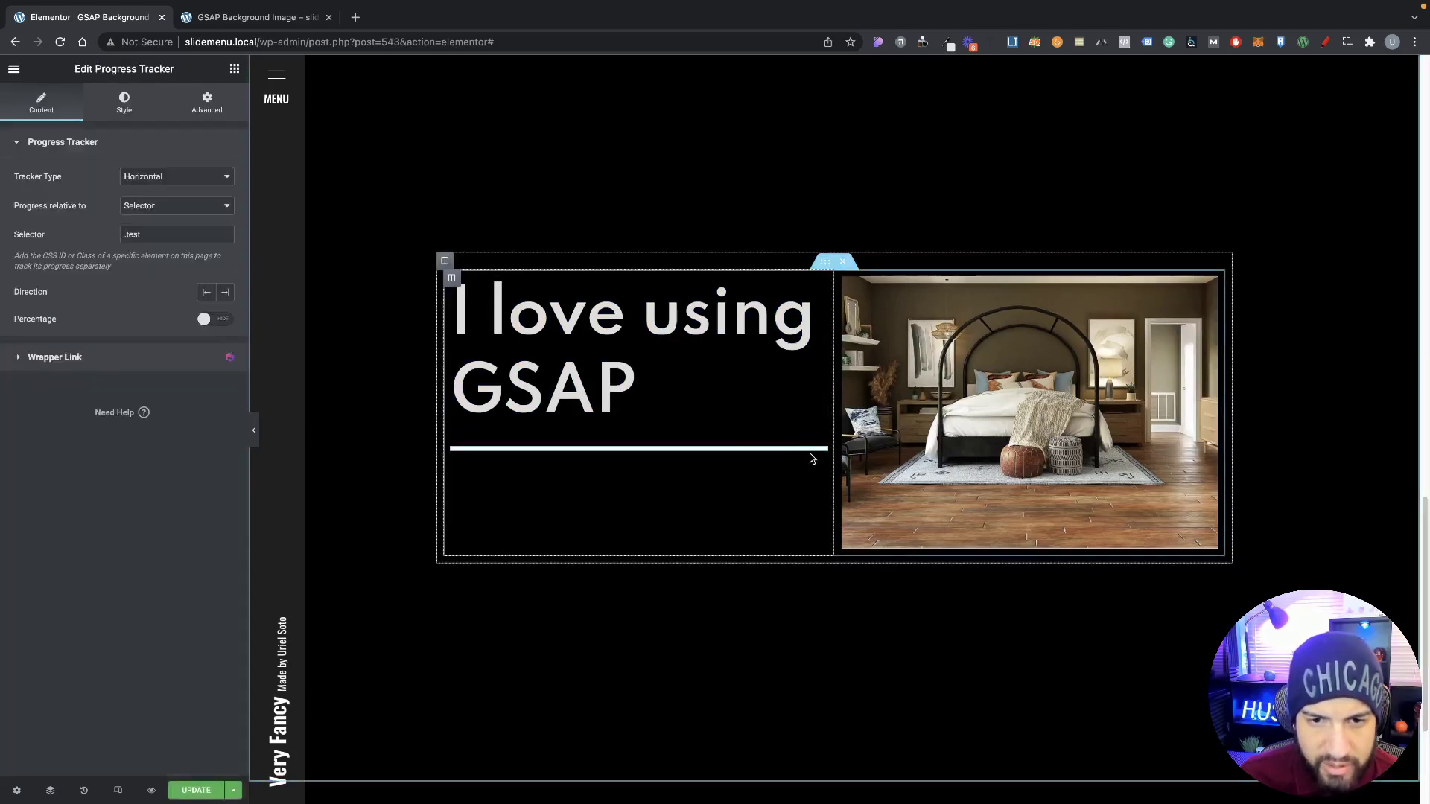
left_click_drag(820, 294, 674, 372)
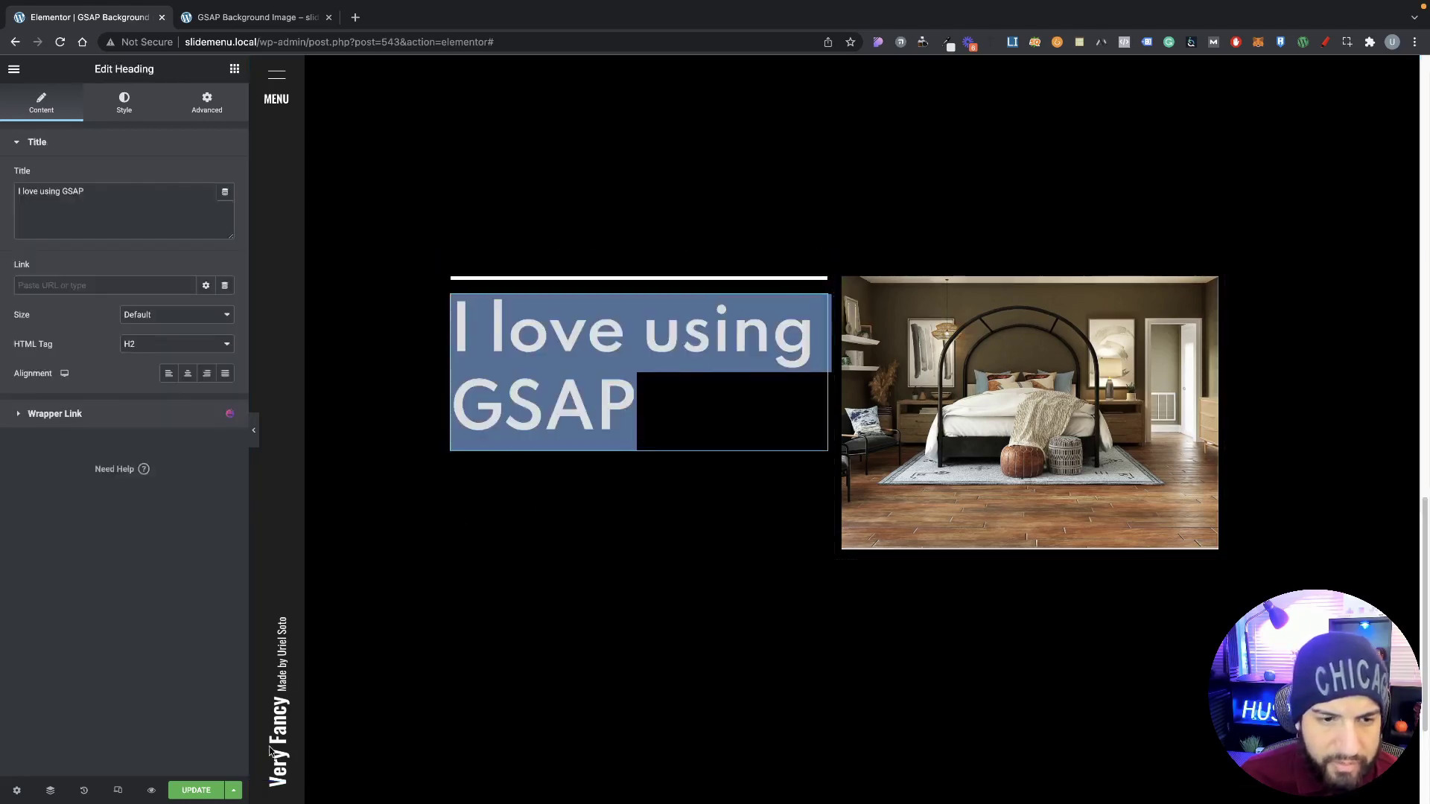
Save the page and reload the preview to check the progress line above the heading.
left_click(196, 790)
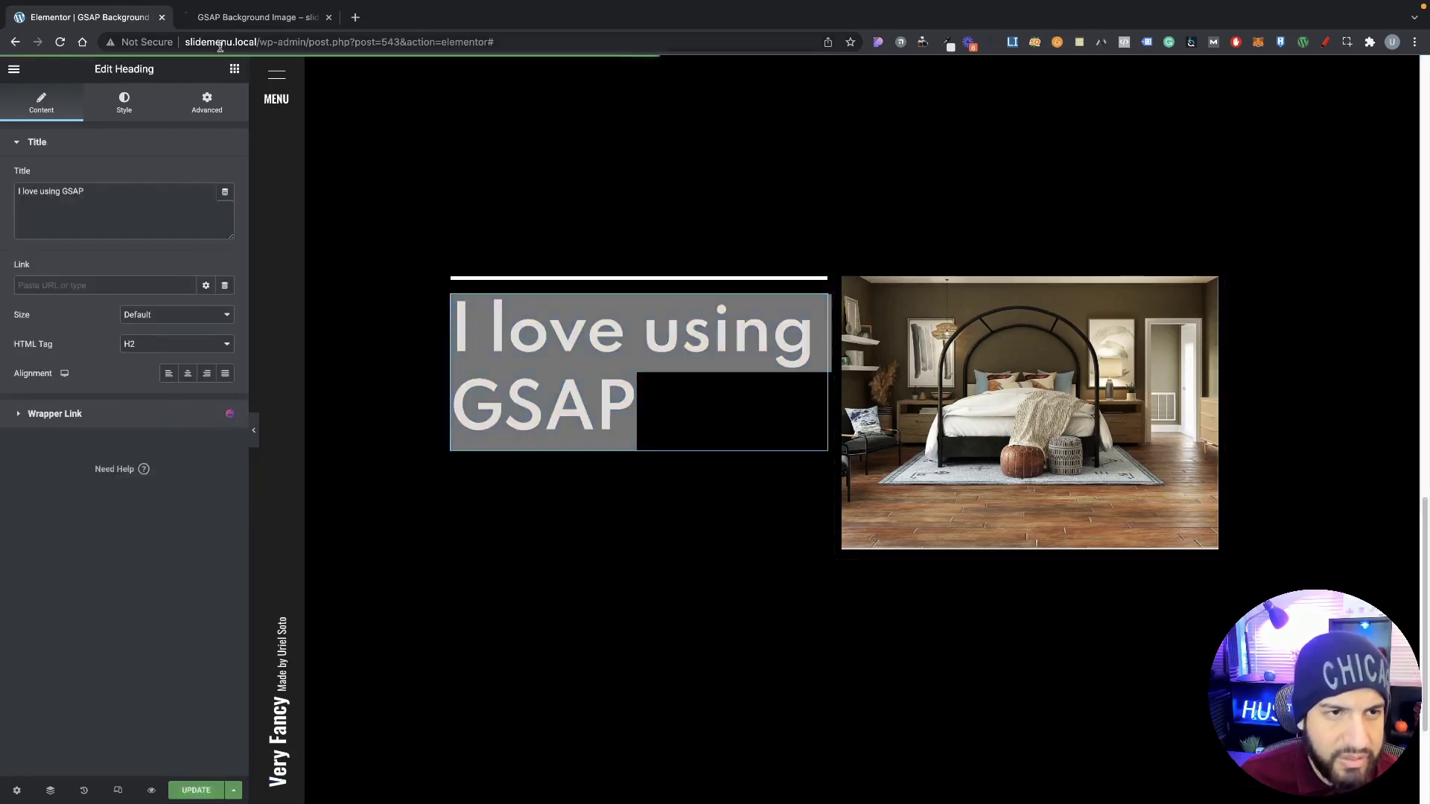
key("super+2")
key("super+r")
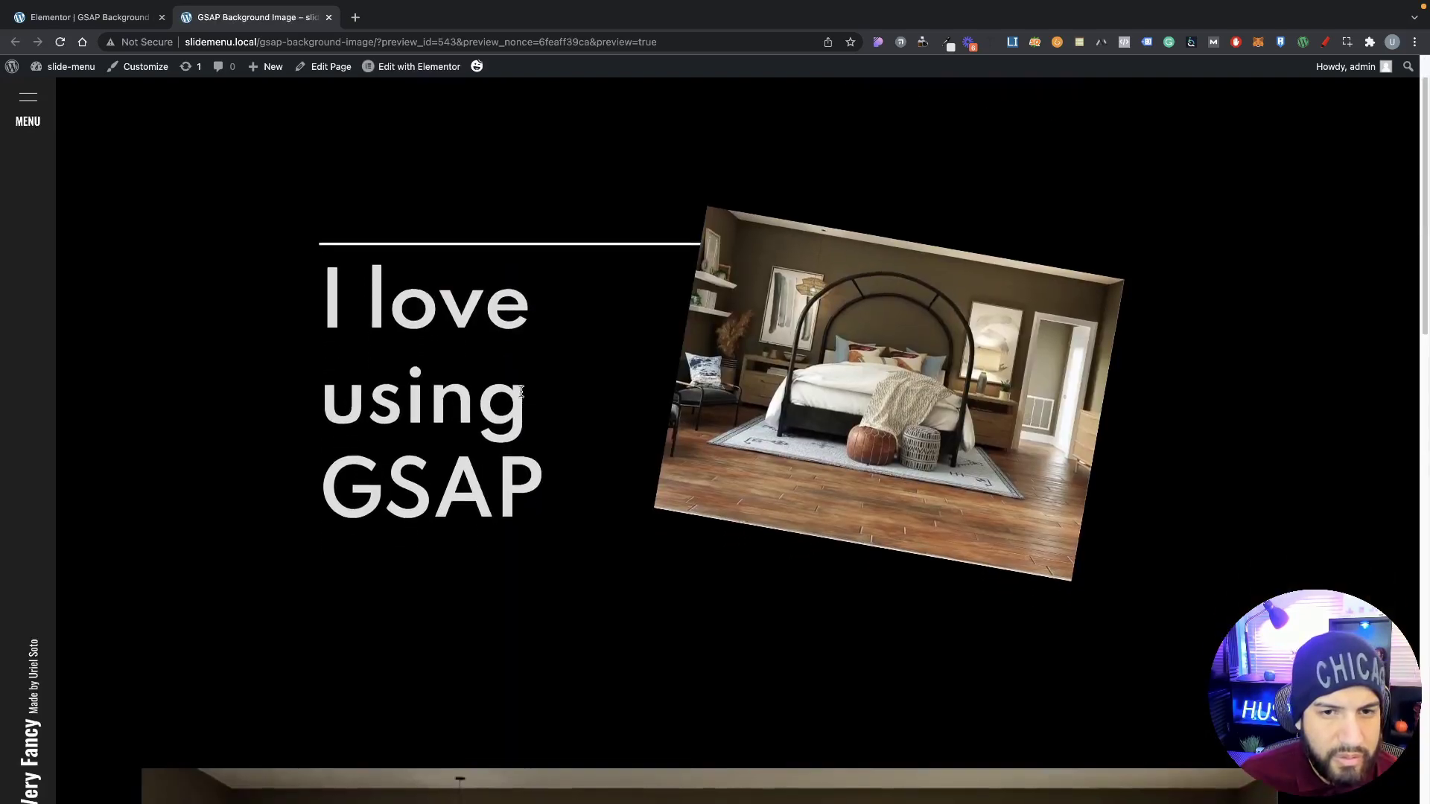
scroll(526, 433, "down", 5)
scroll(526, 433, "down", 5)
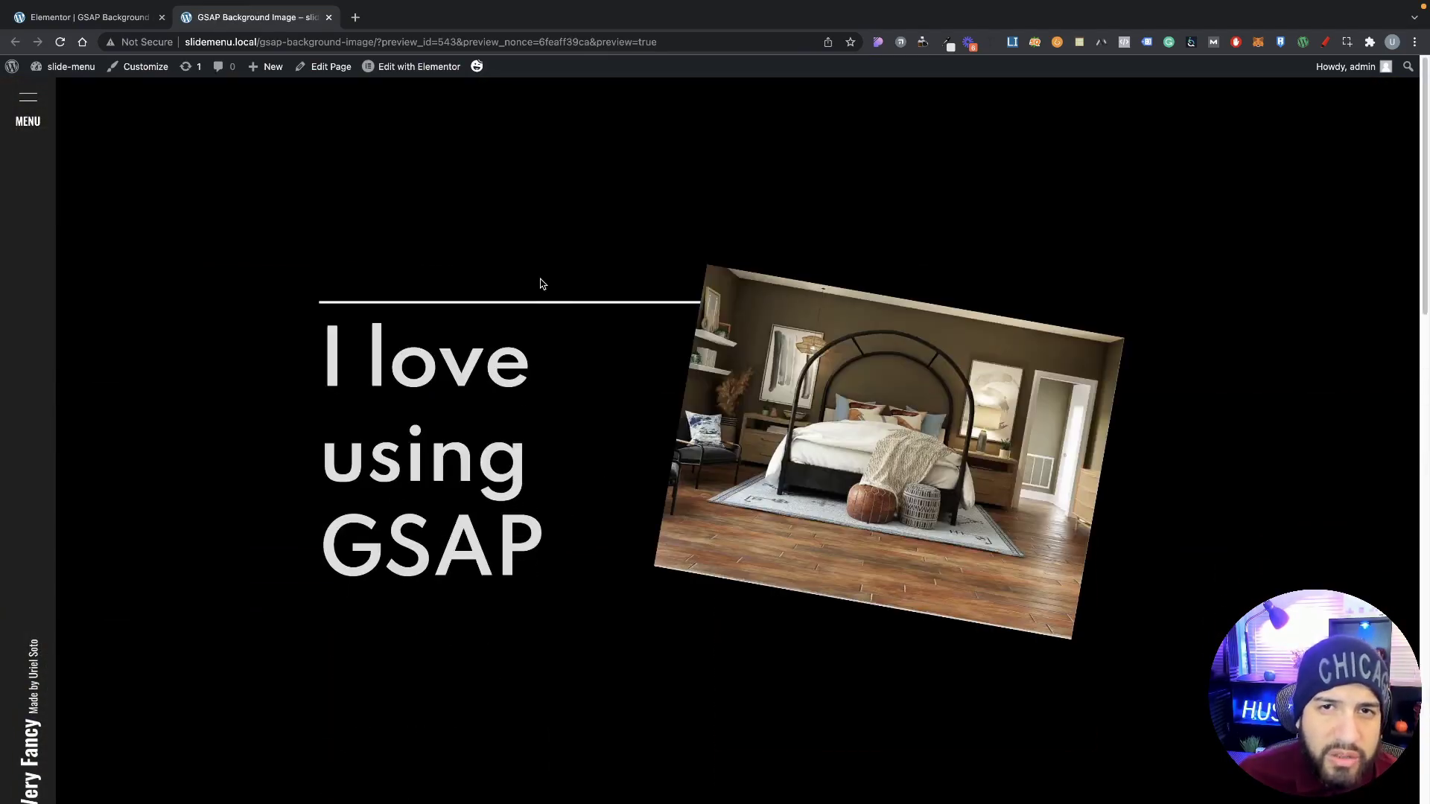
Switch the page editor to the mobile layout and examine how the progress line behaves on scroll.
left_click(128, 18)
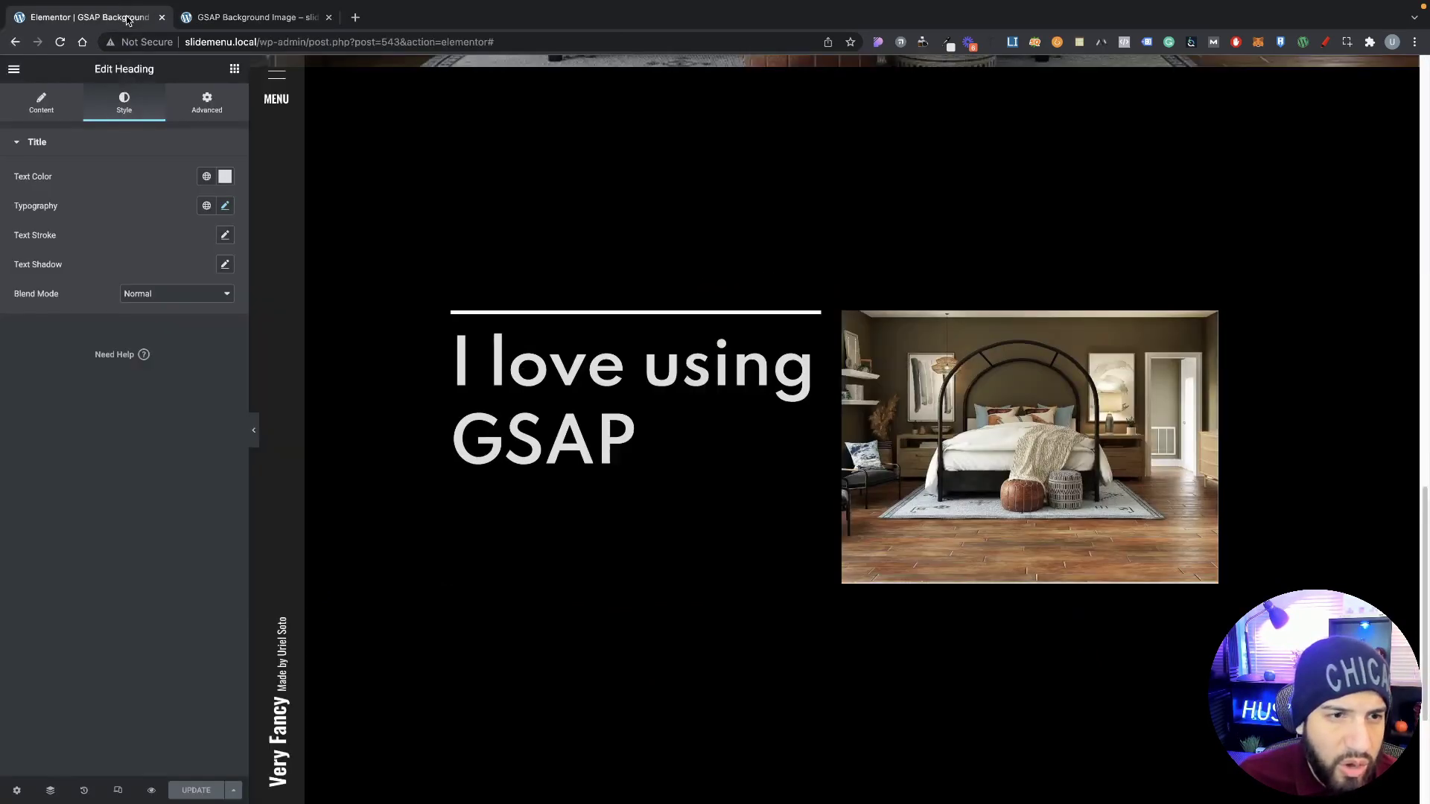
left_click(117, 791)
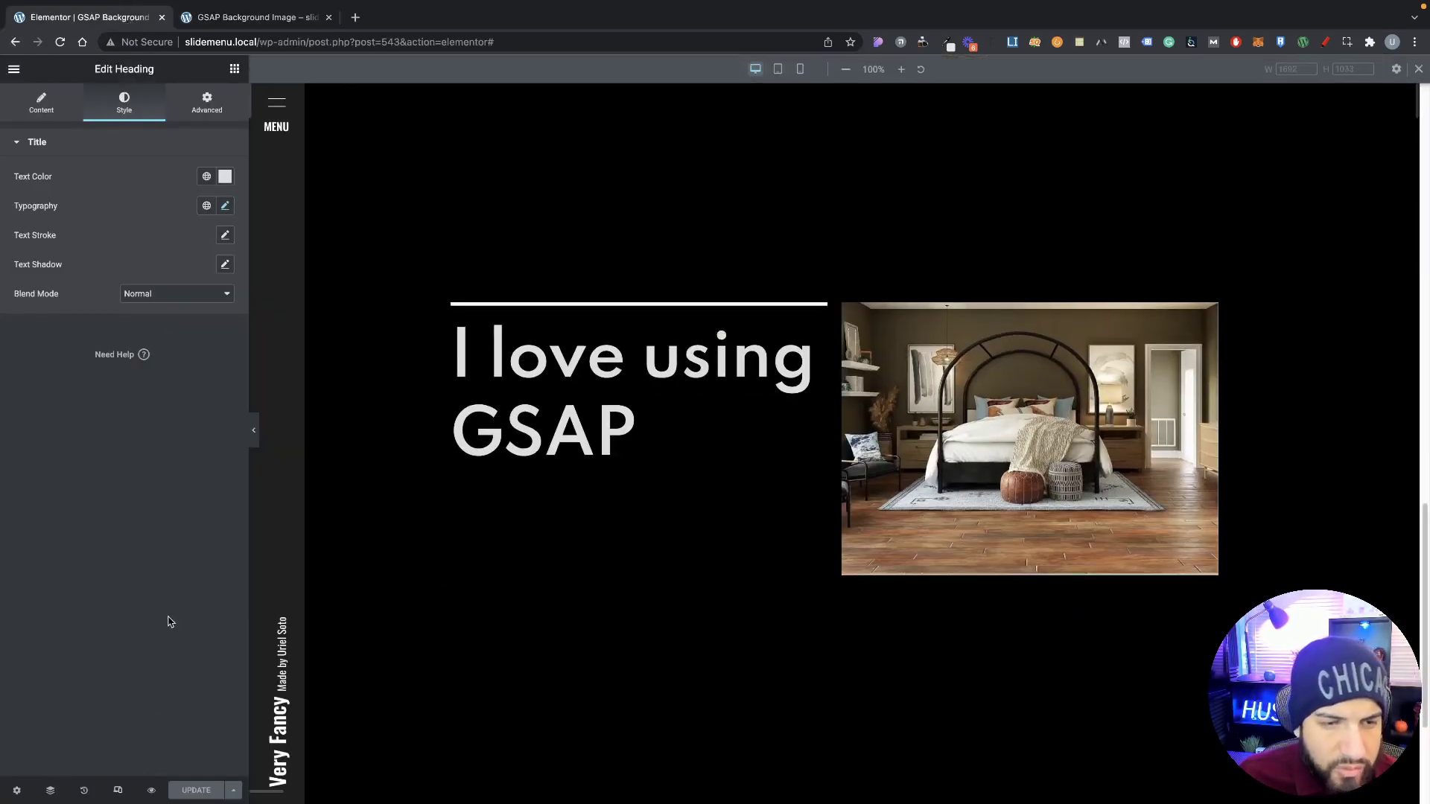
left_click(801, 69)
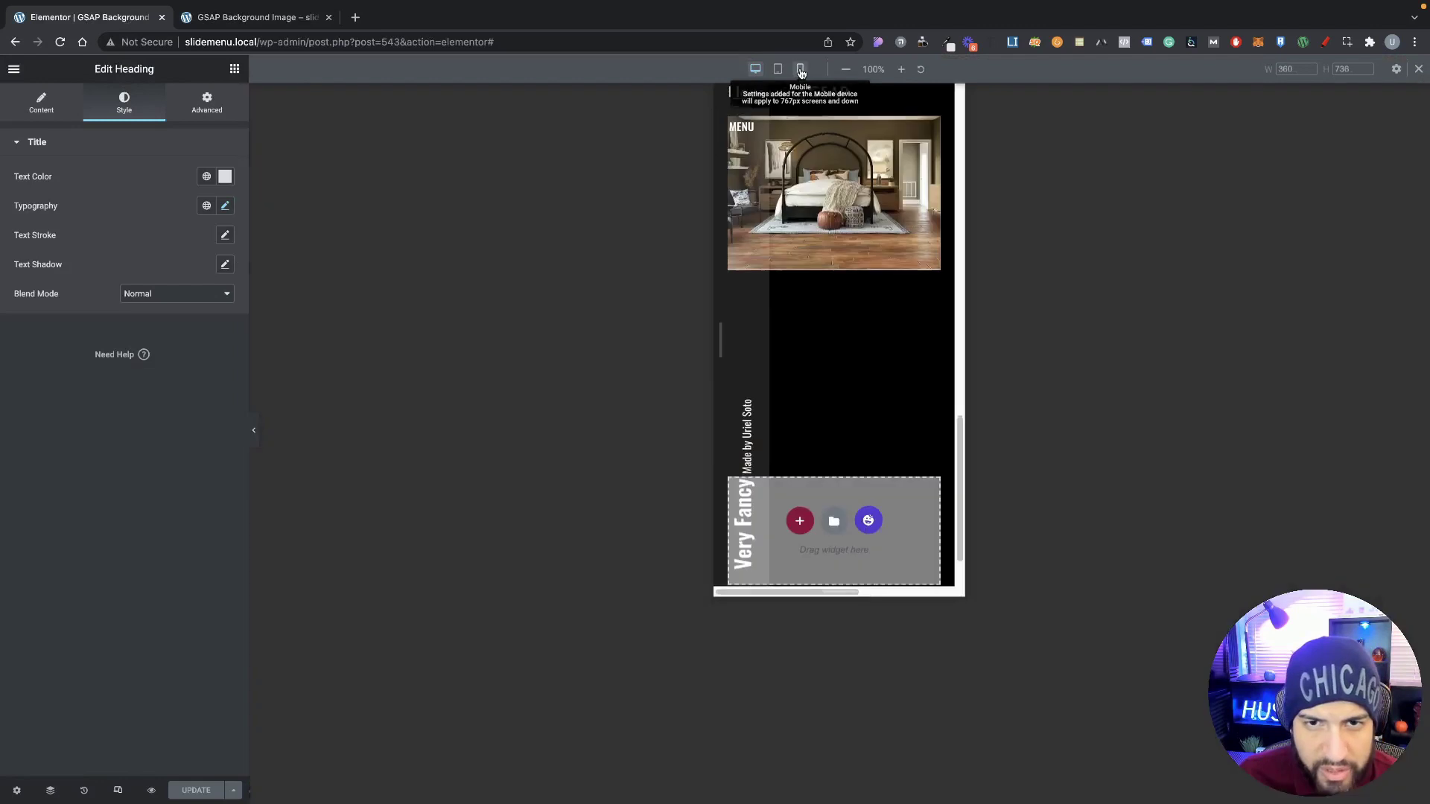
scroll(879, 315, "down", 6)
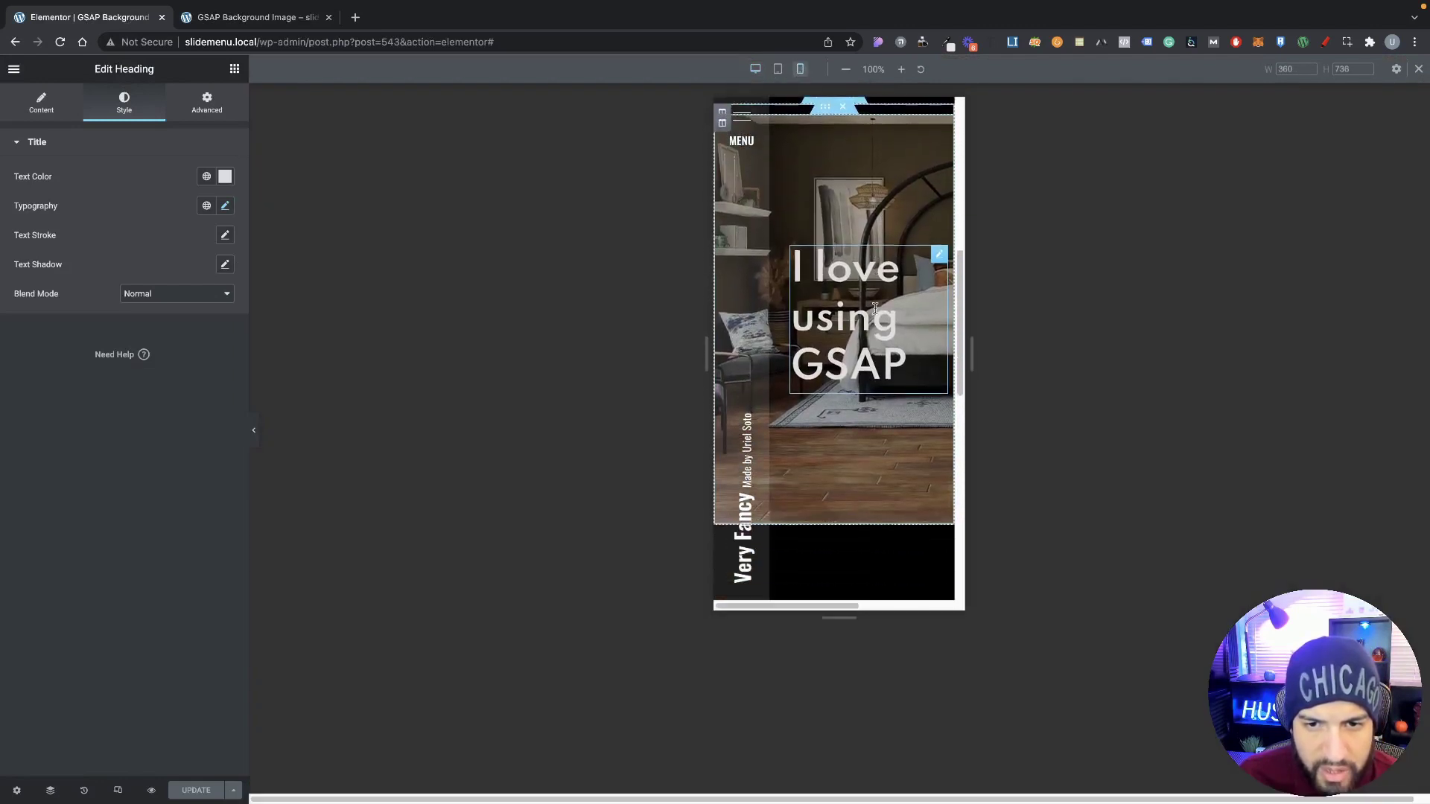
scroll(881, 331, "down", 3)
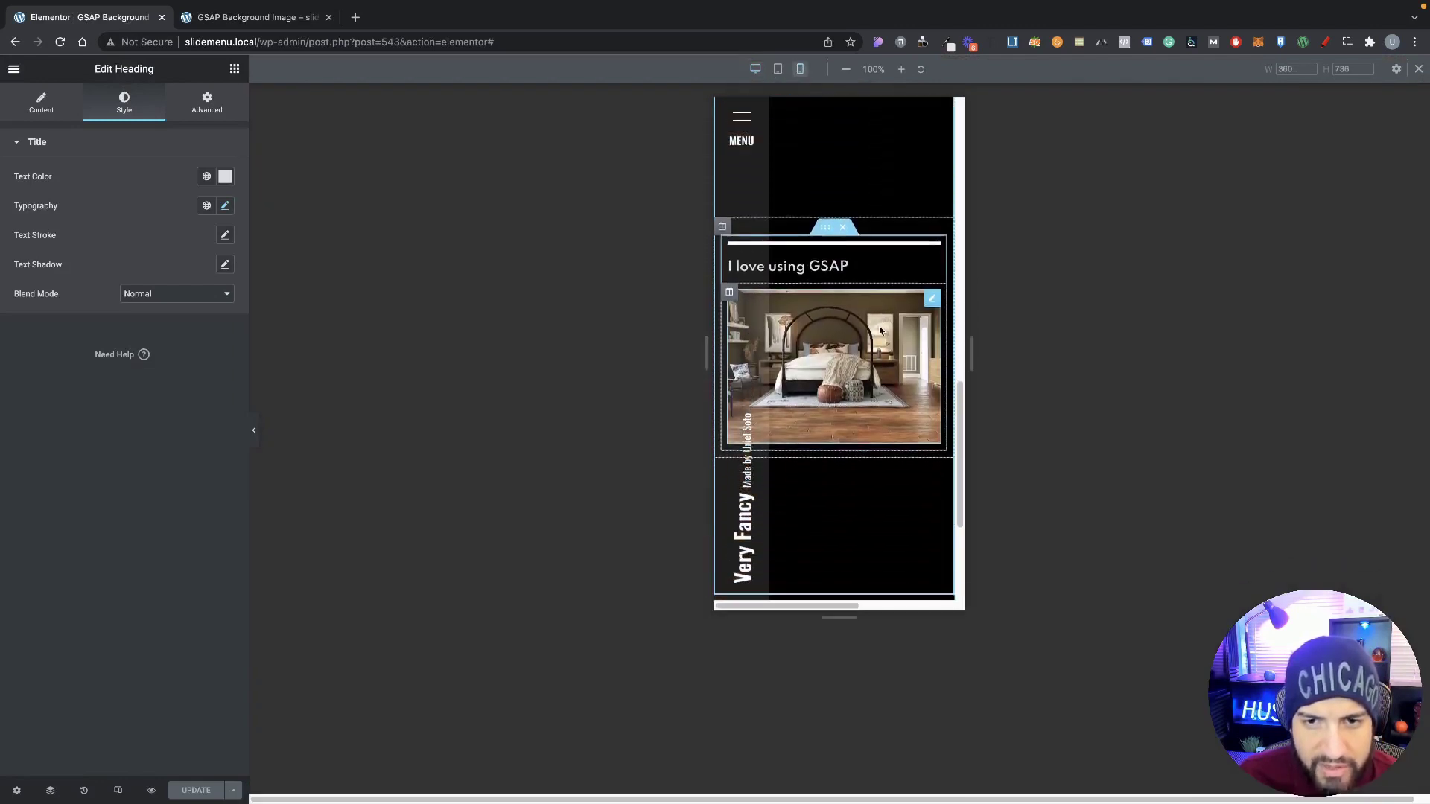
scroll(890, 354, "up", 3)
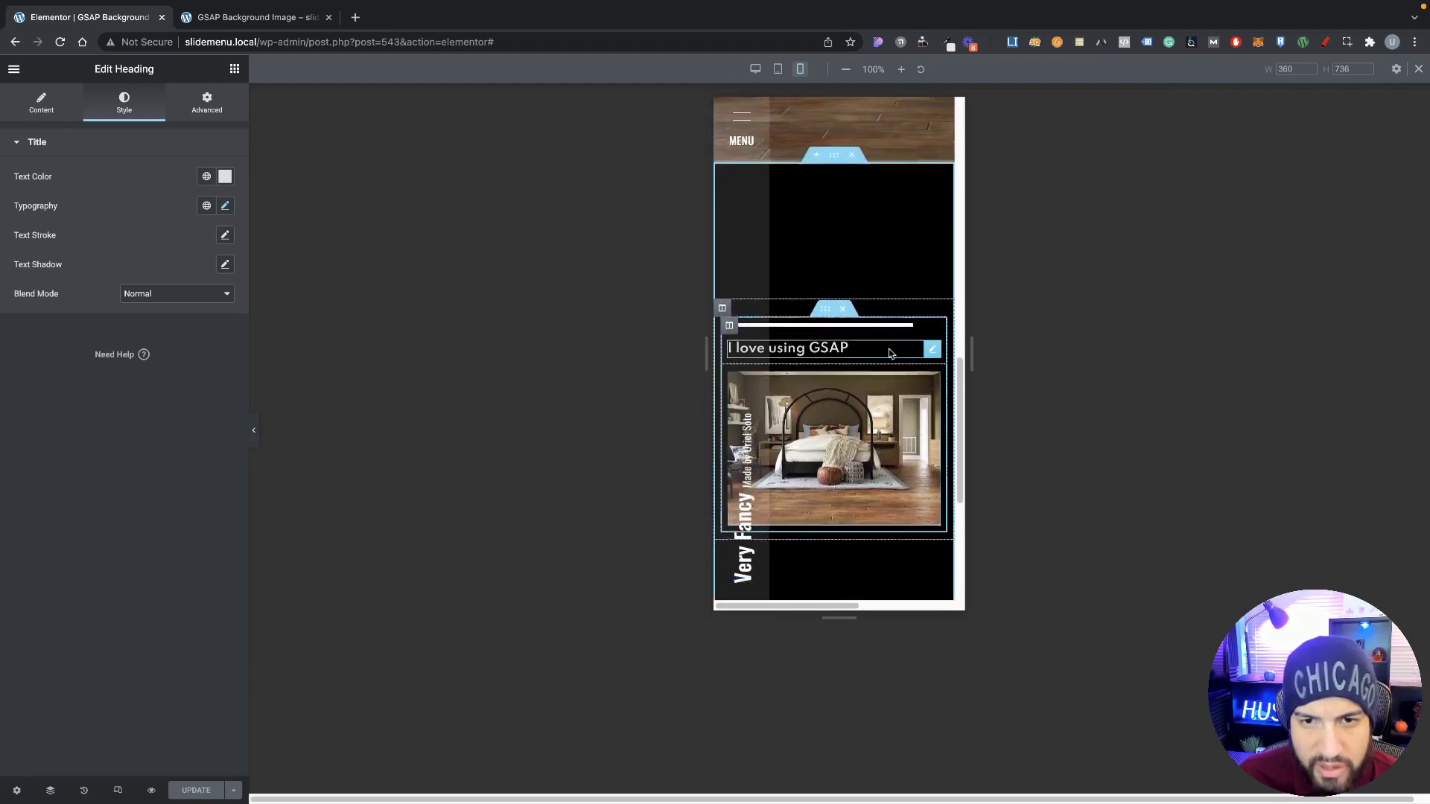
scroll(891, 359, "down", 3)
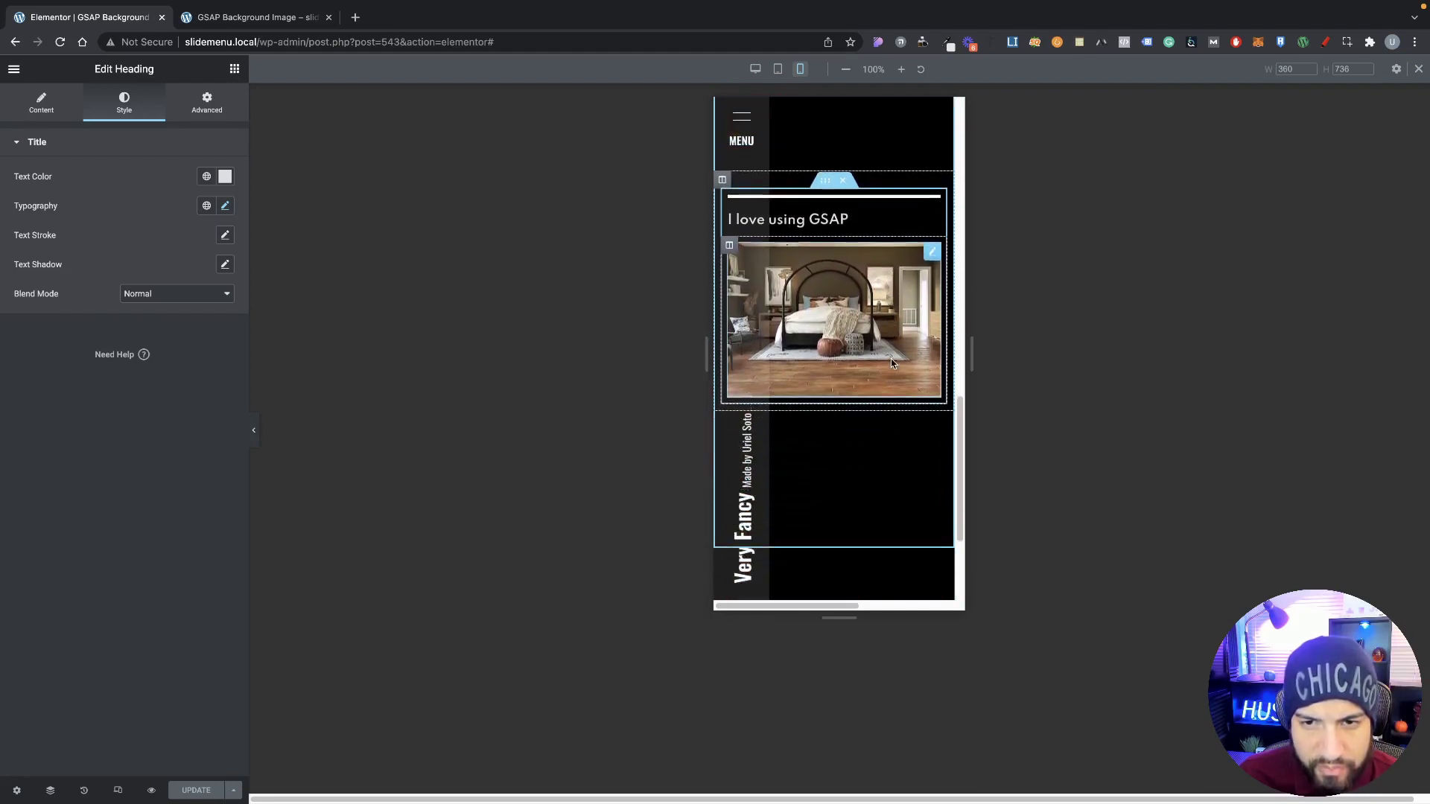
scroll(890, 361, "up", 2)
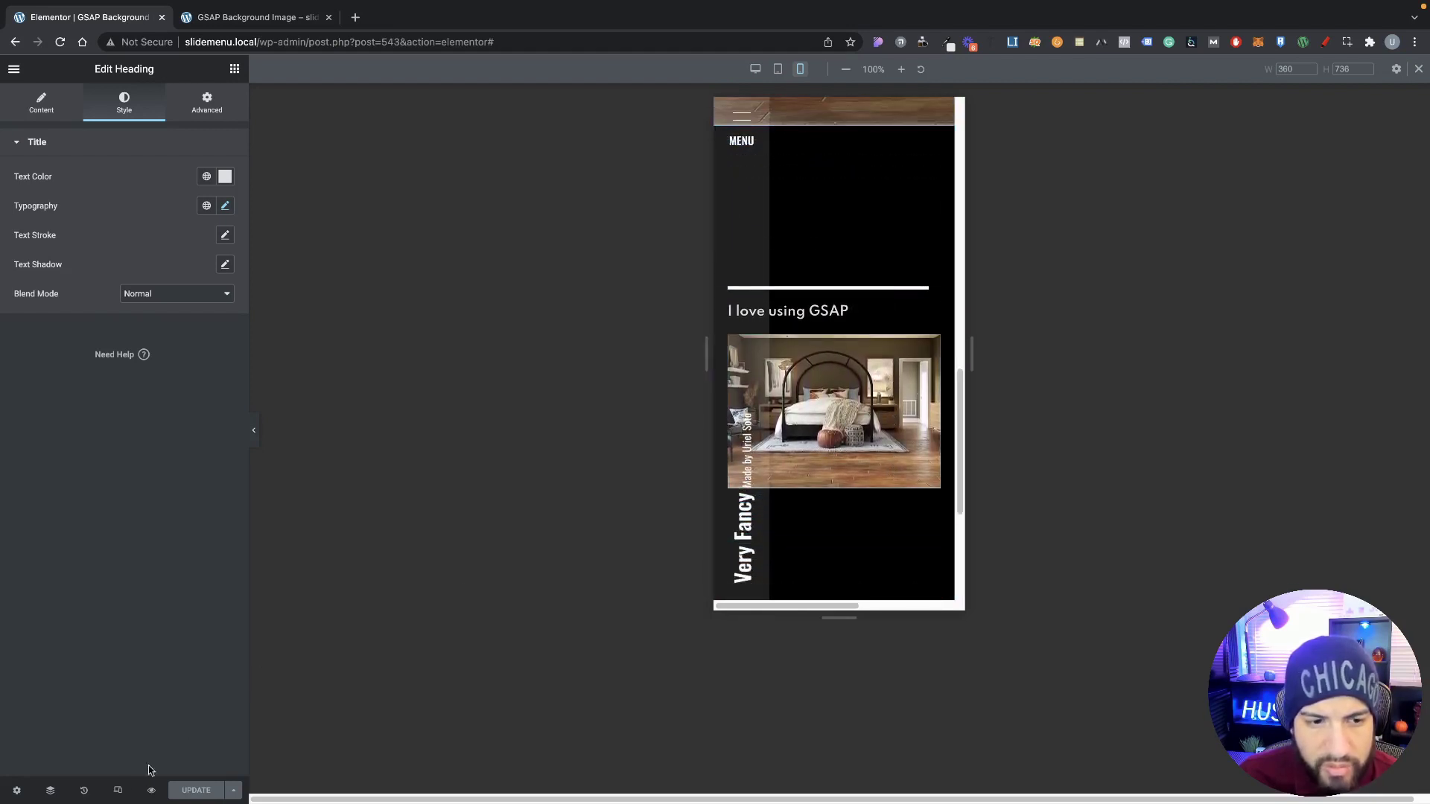
Leave the responsive mode and review the page's sections in the desktop layout.
left_click(118, 791)
scroll(694, 467, "up", 5)
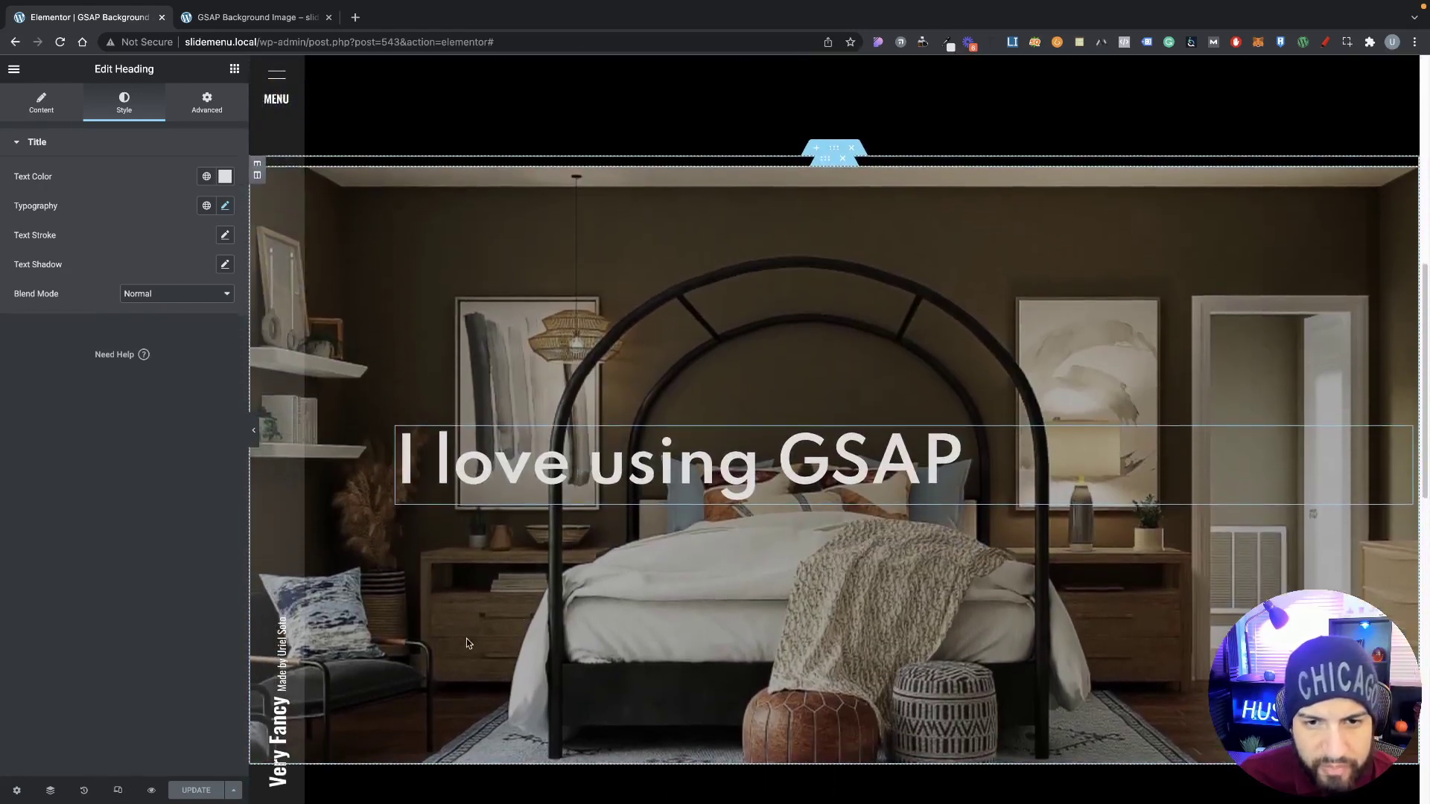
scroll(670, 290, "up", 3)
scroll(702, 306, "down", 4)
scroll(809, 319, "down", 10)
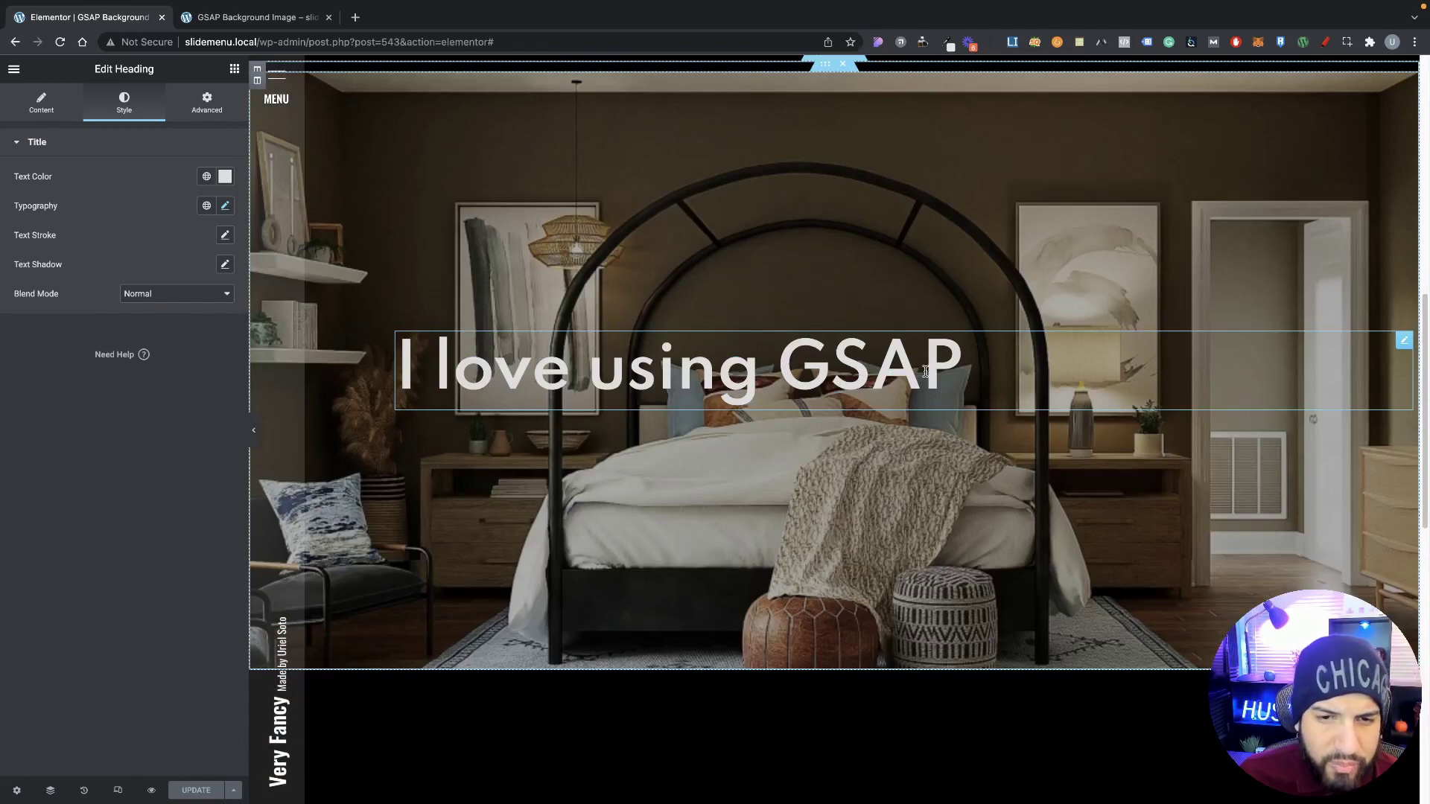
Give the progress tracker above the last section's "I love using GSAP" heading an inline (auto) width and a fixed position.
scroll(755, 456, "down", 1)
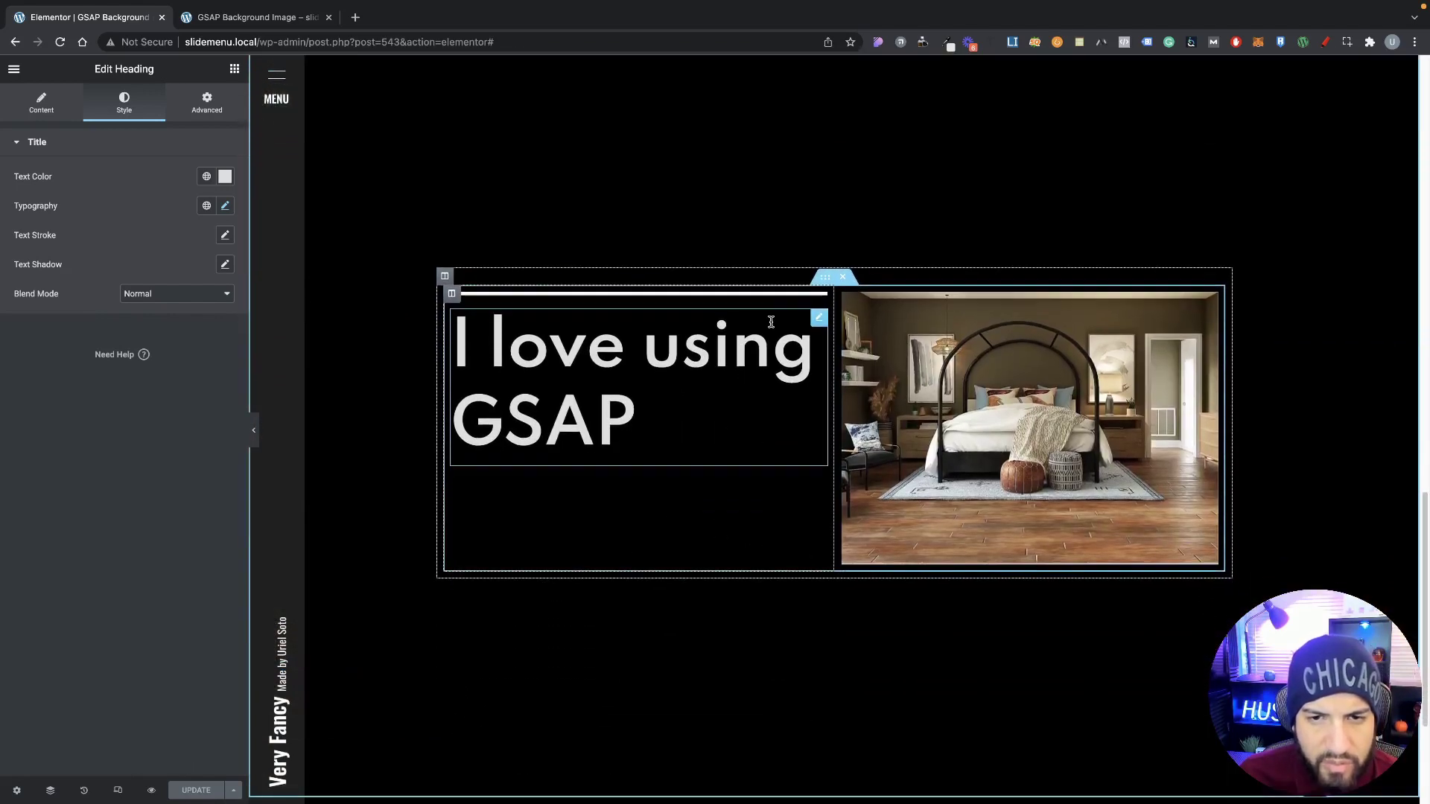
left_click(656, 298)
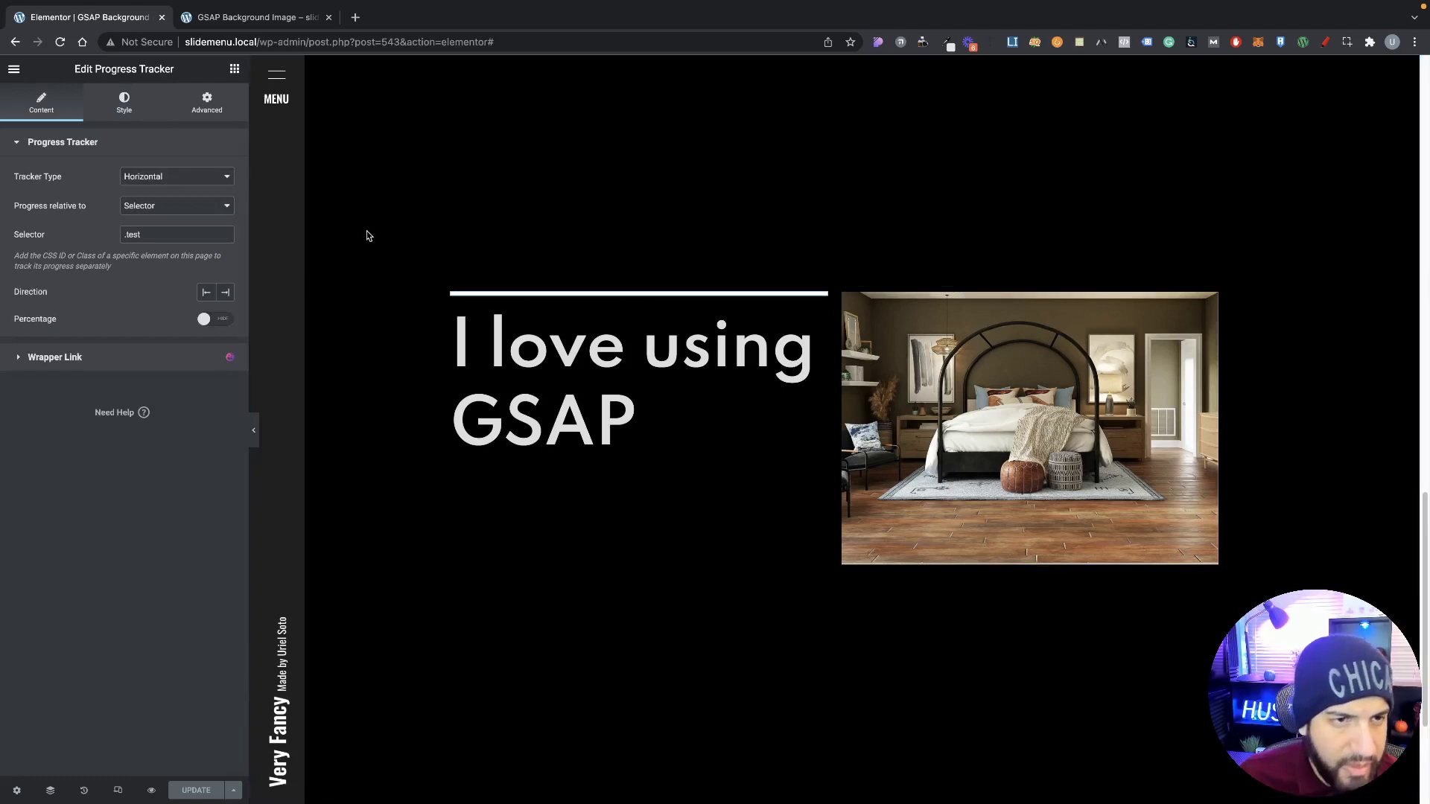
left_click(215, 111)
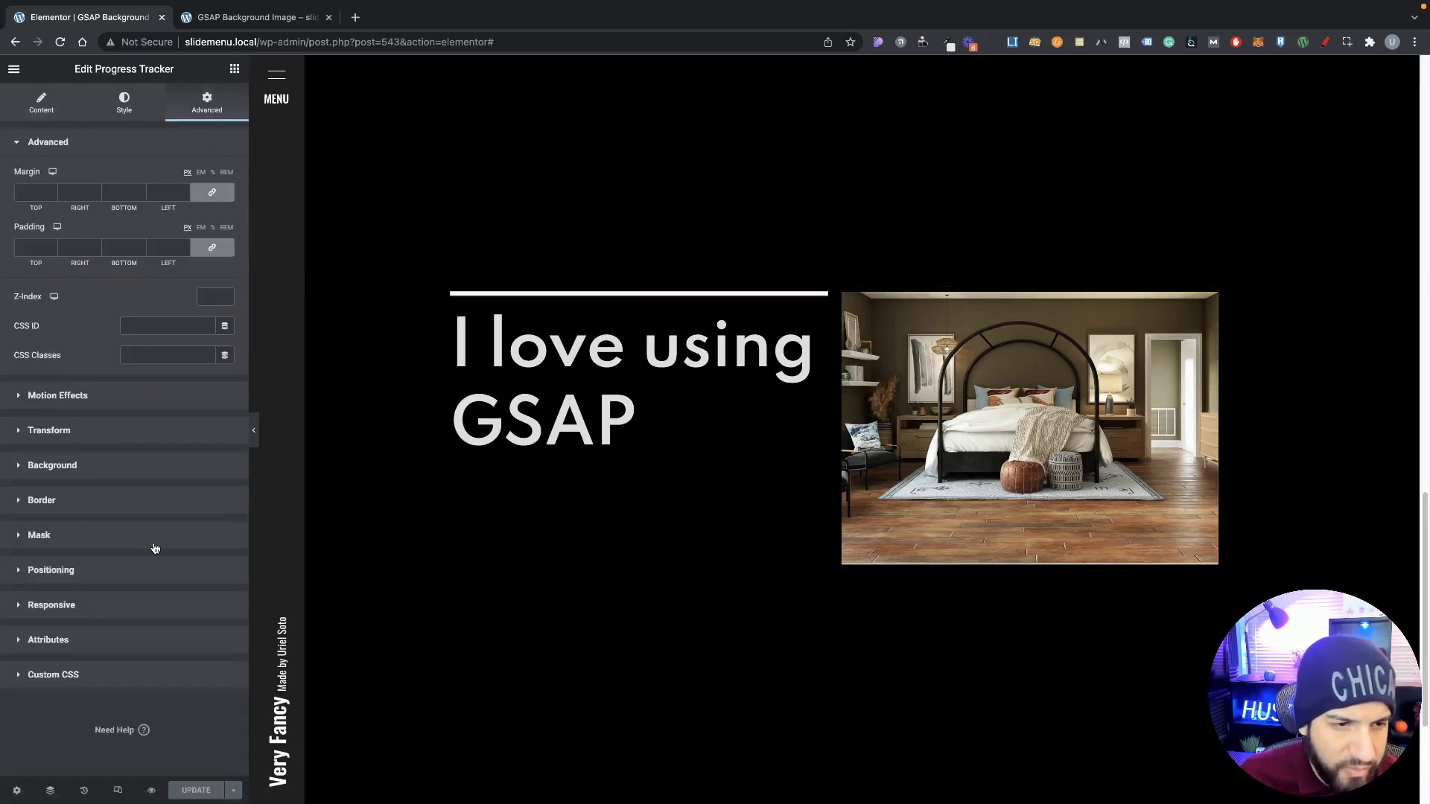
left_click(115, 572)
left_click(143, 384)
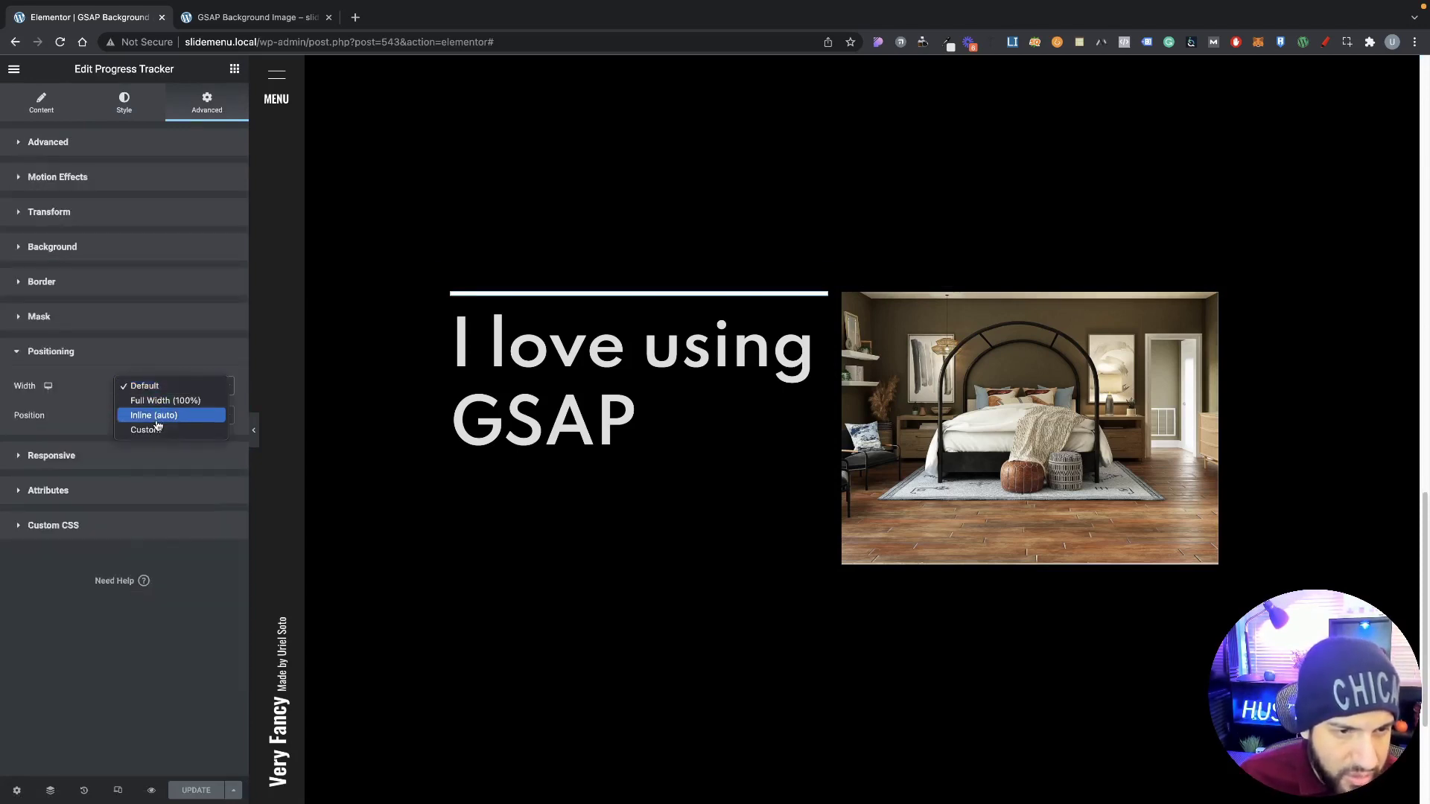
left_click(157, 414)
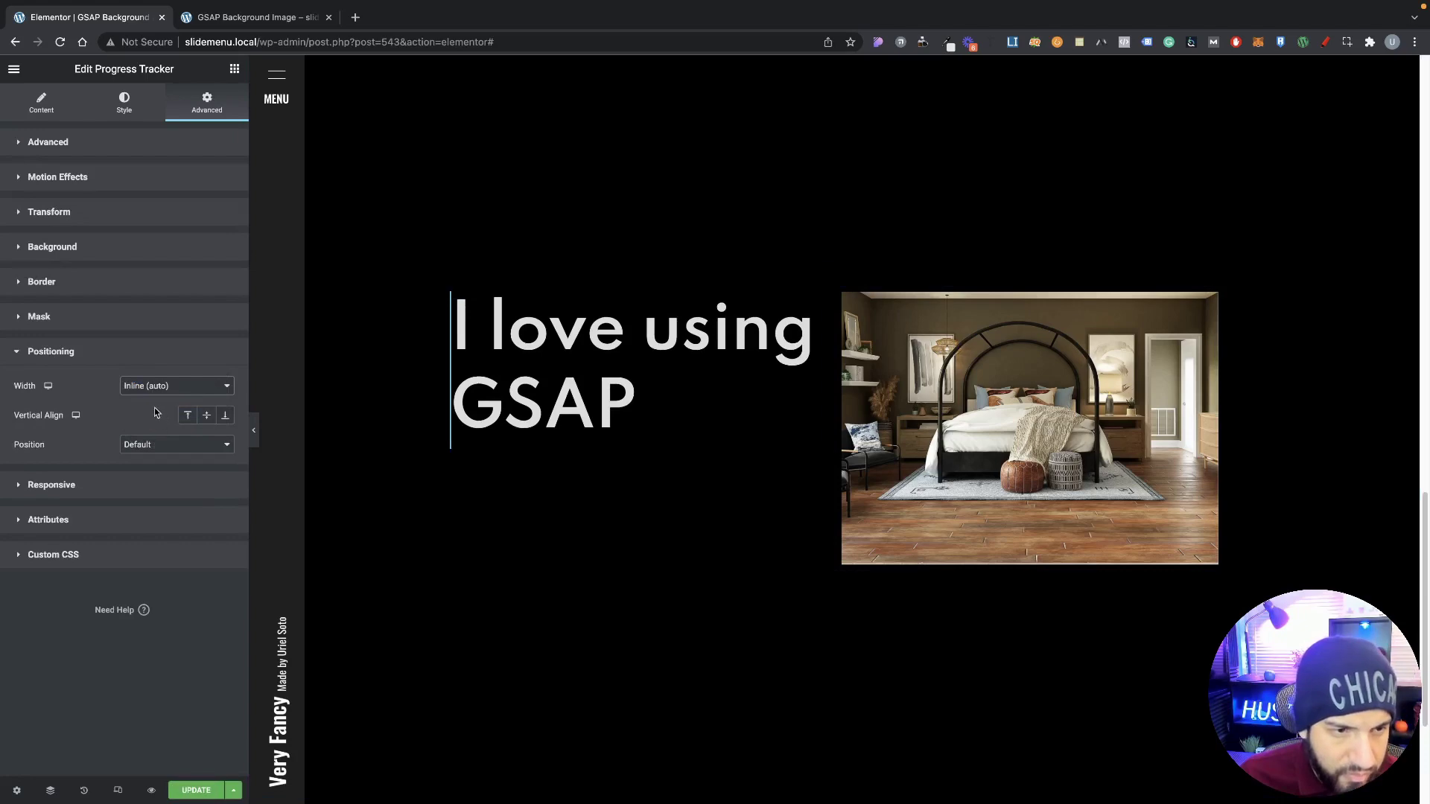
left_click(138, 445)
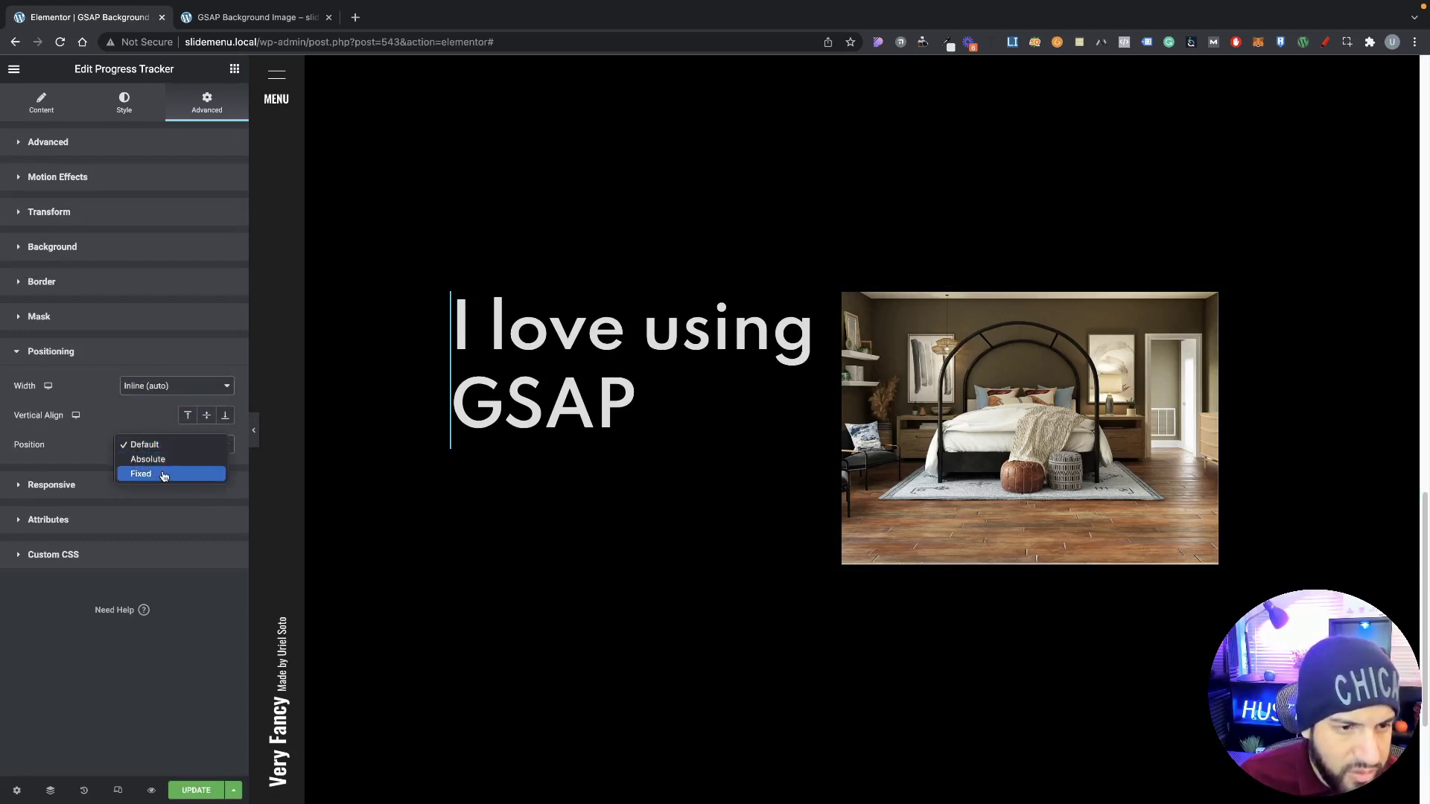
left_click(164, 475)
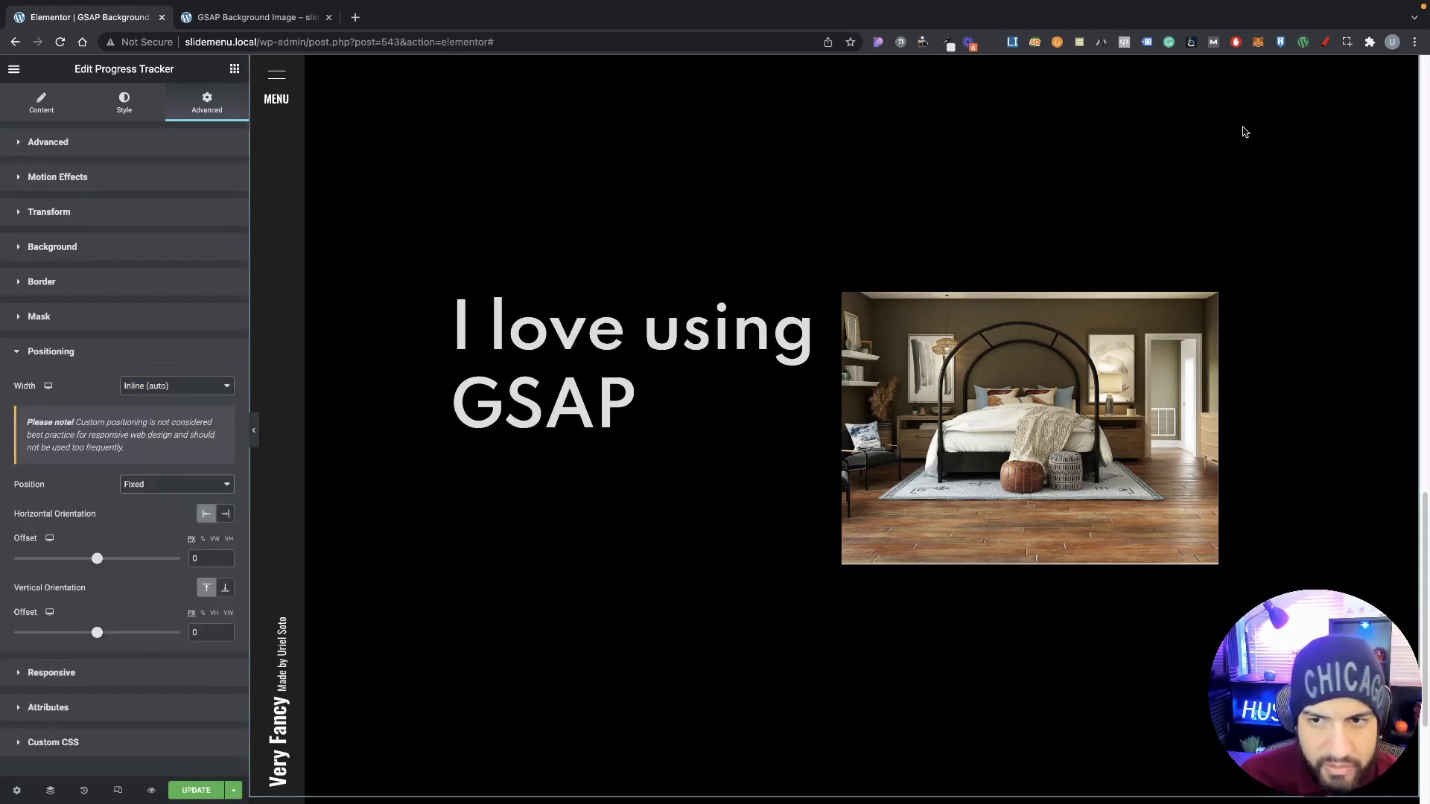
scroll(708, 386, "down", 10)
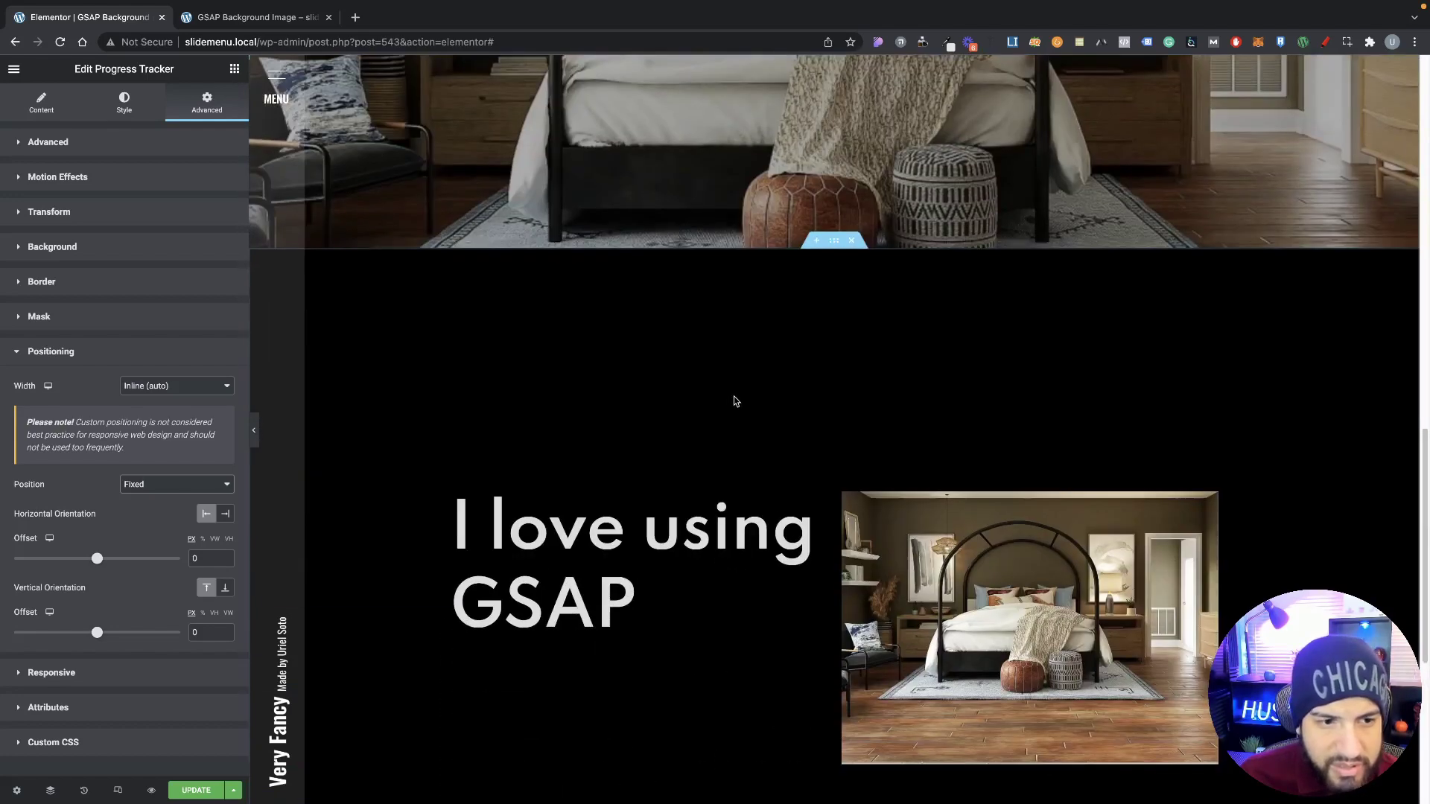
Offset the fixed tracker 143 px horizontally and 84 px vertically, and give it a custom width of 151 px.
left_click_drag(97, 563, 102, 563)
left_click_drag(101, 639, 107, 639)
left_click_drag(104, 560, 109, 562)
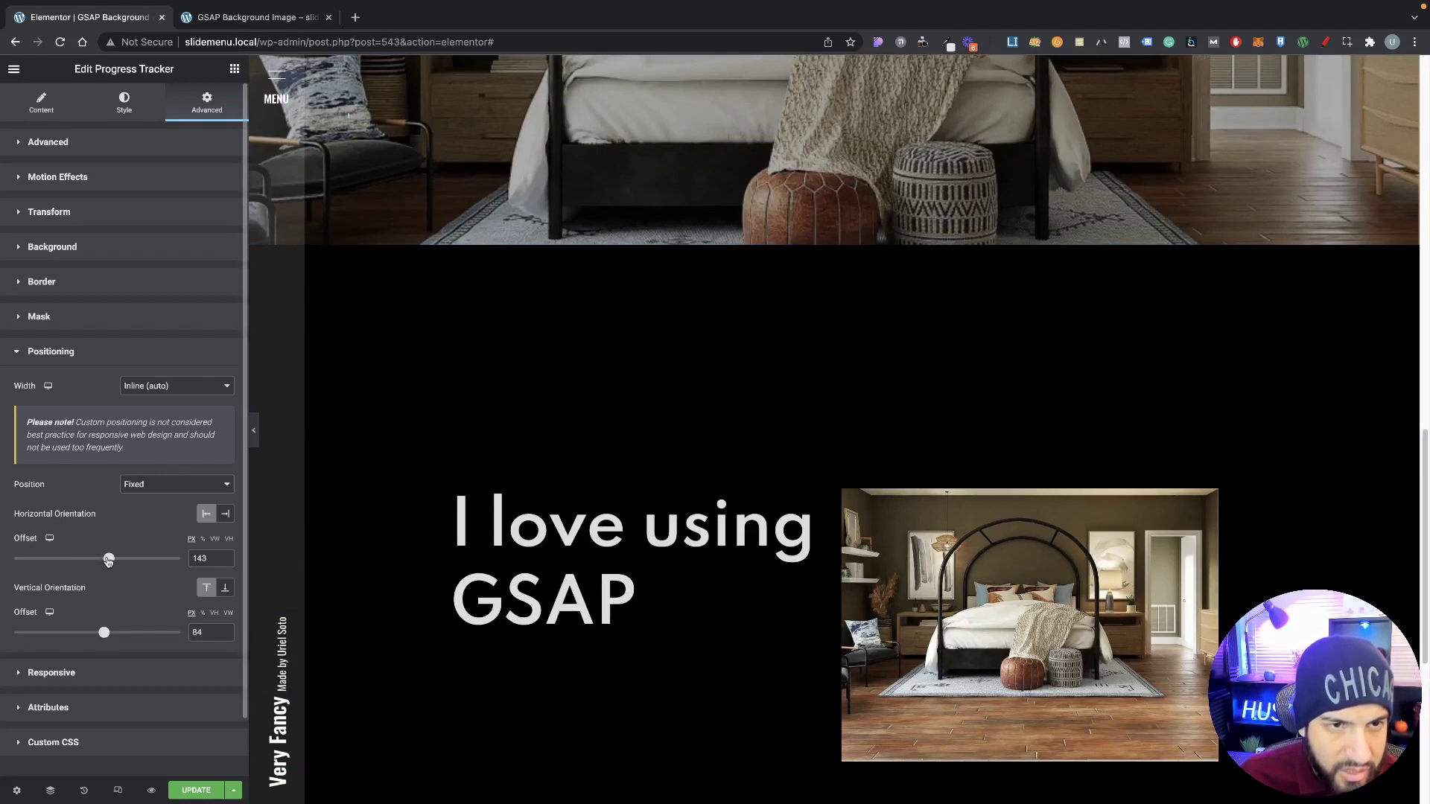
left_click(153, 386)
left_click(151, 402)
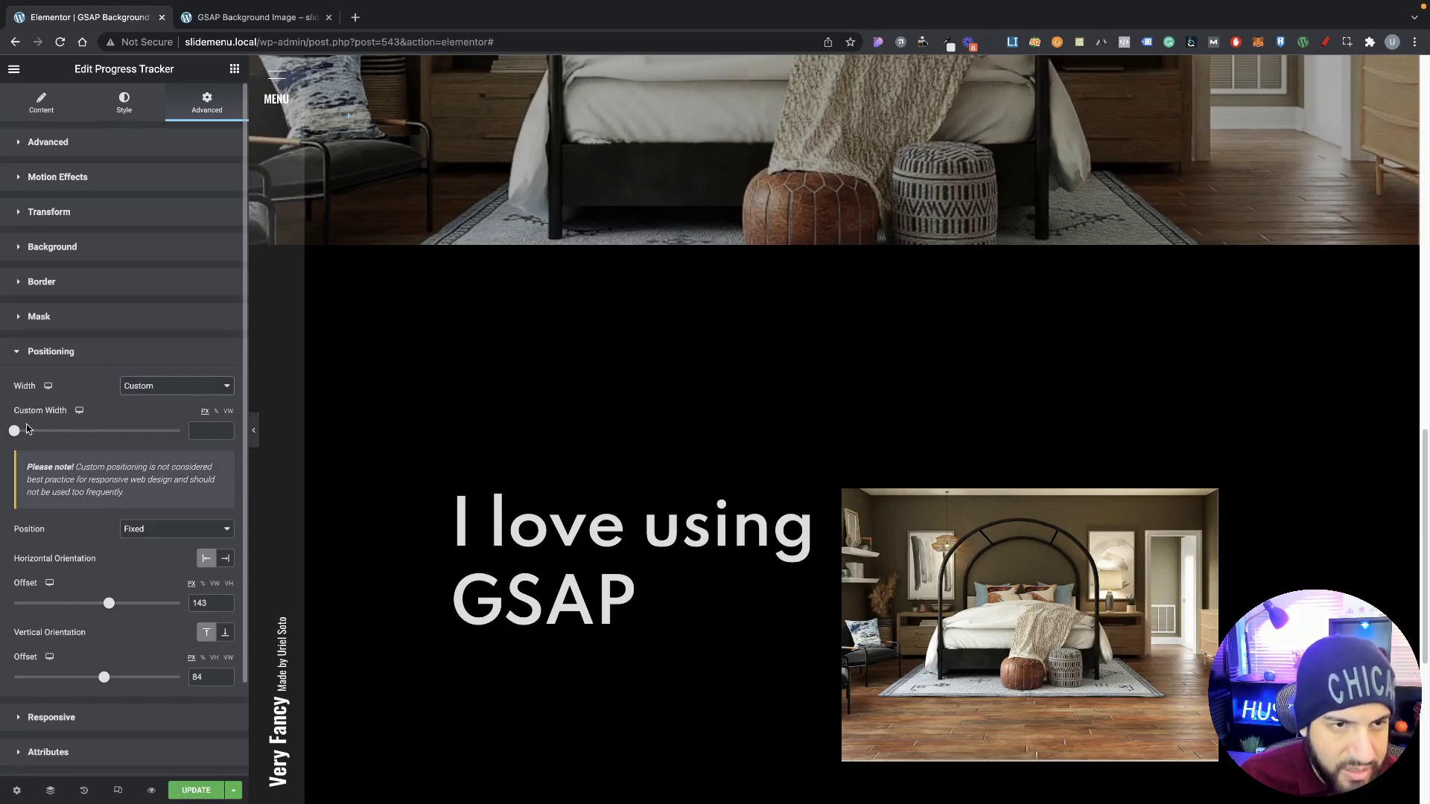
mouse_move(14, 435)
left_mouse_down()
mouse_move(46, 435)
mouse_move(35, 435)
left_mouse_up()
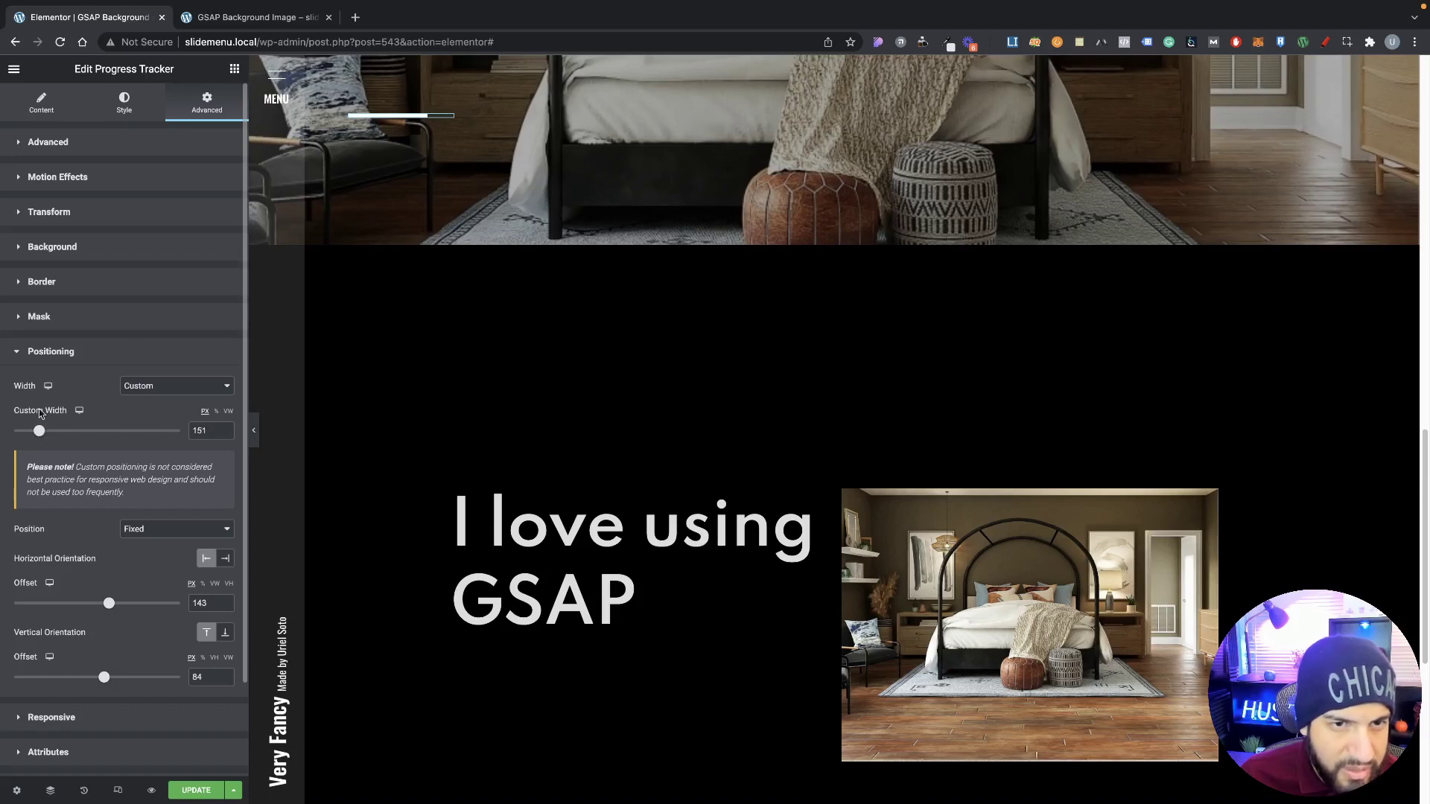
Set the tracker background's border radius to 5 px and its color to a semi-transparent white.
left_click(130, 108)
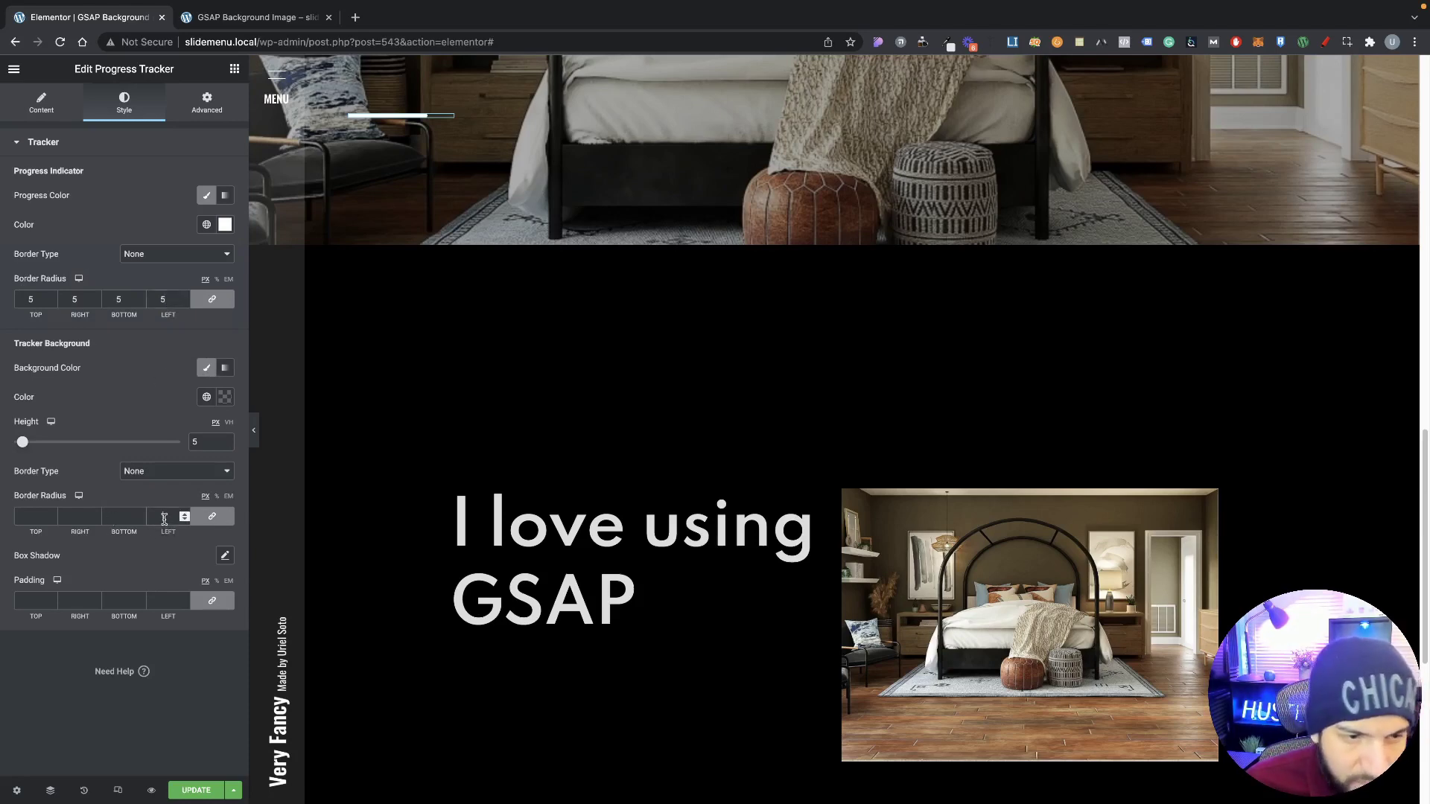
left_click(231, 405)
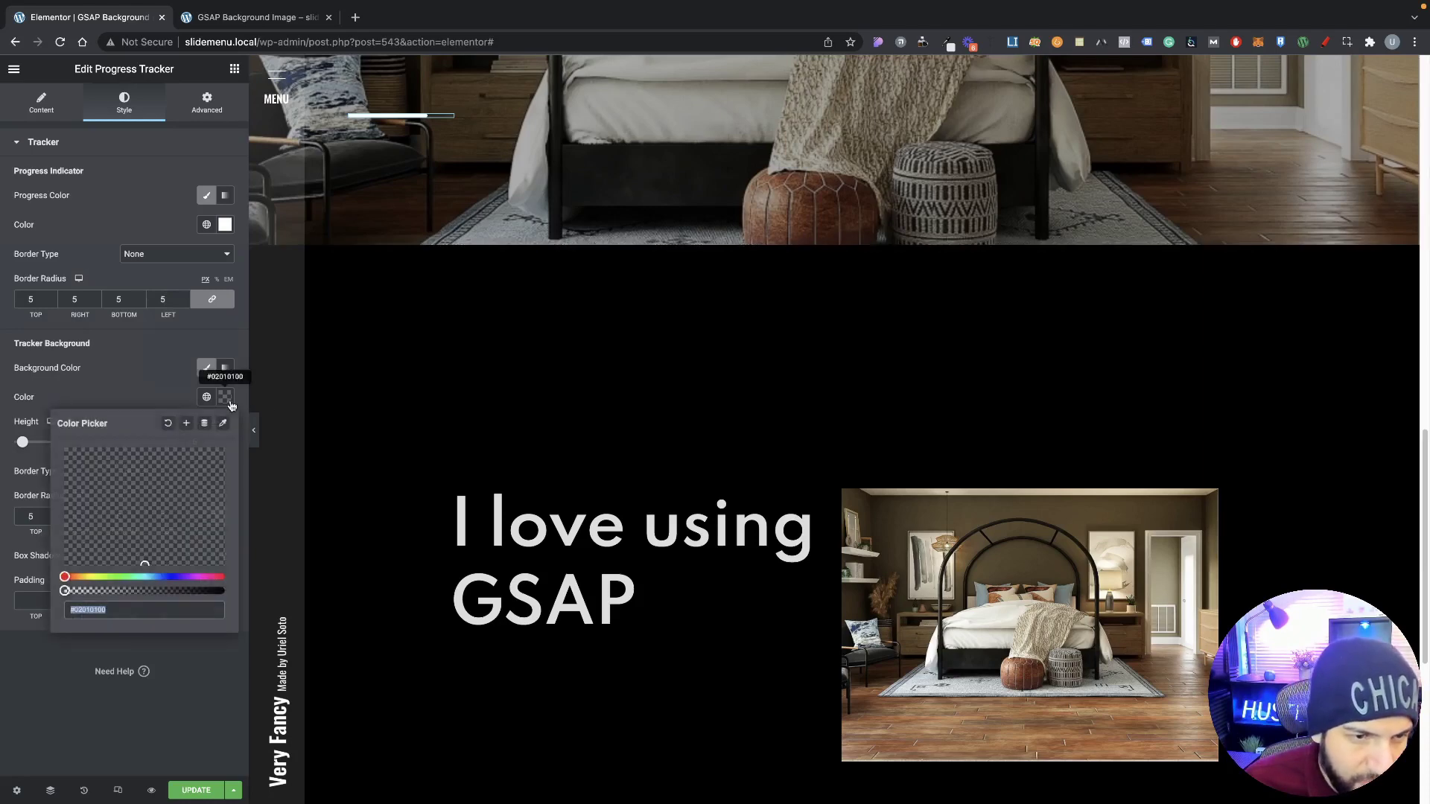
left_click(78, 463)
left_click_drag(64, 591, 108, 592)
mouse_move(83, 485)
left_mouse_down()
mouse_move(65, 449)
mouse_move(45, 449)
left_mouse_up()
left_click_drag(109, 591, 129, 591)
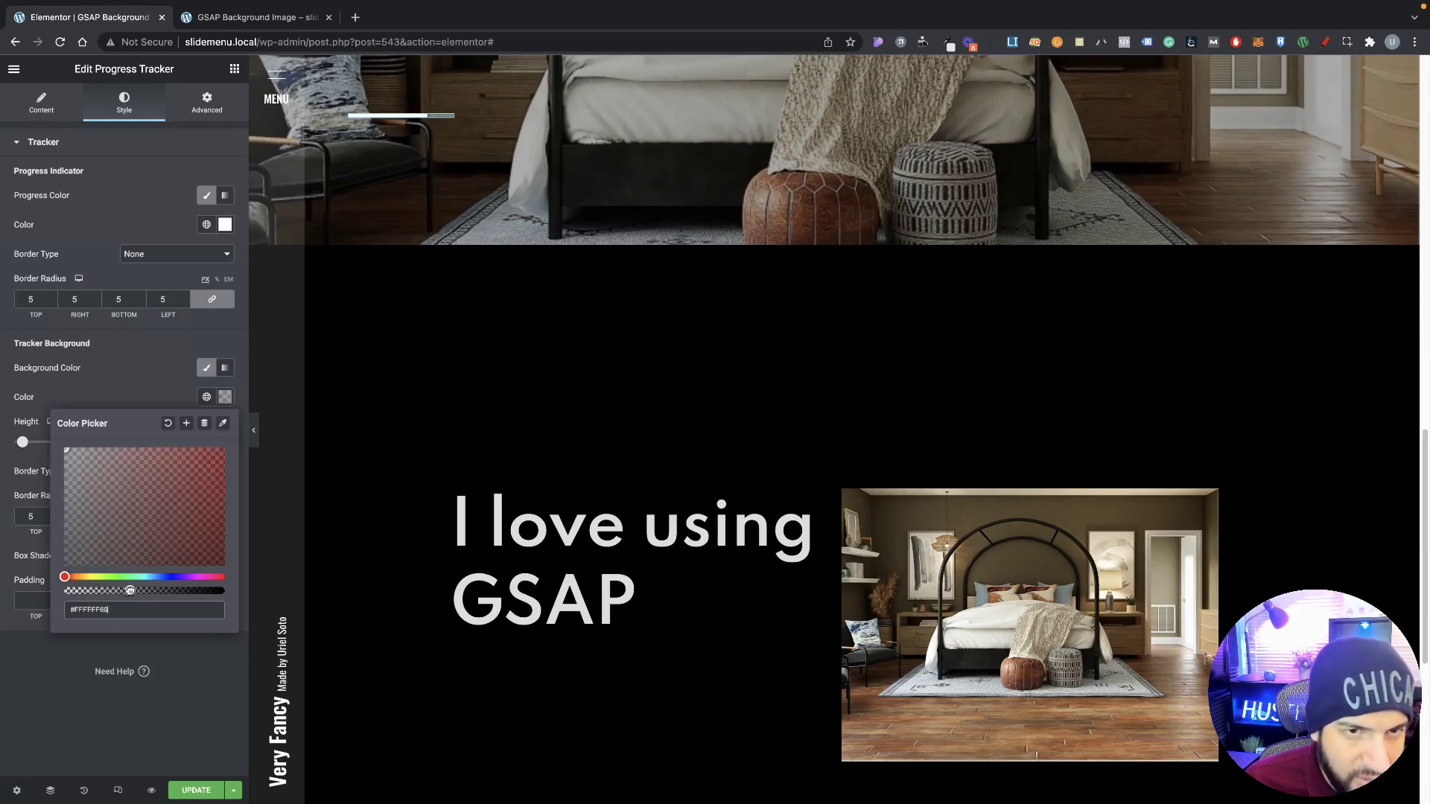
Check the tracker across the full-width page and make its background slightly more opaque, using #FFFFFF70.
left_click(253, 431)
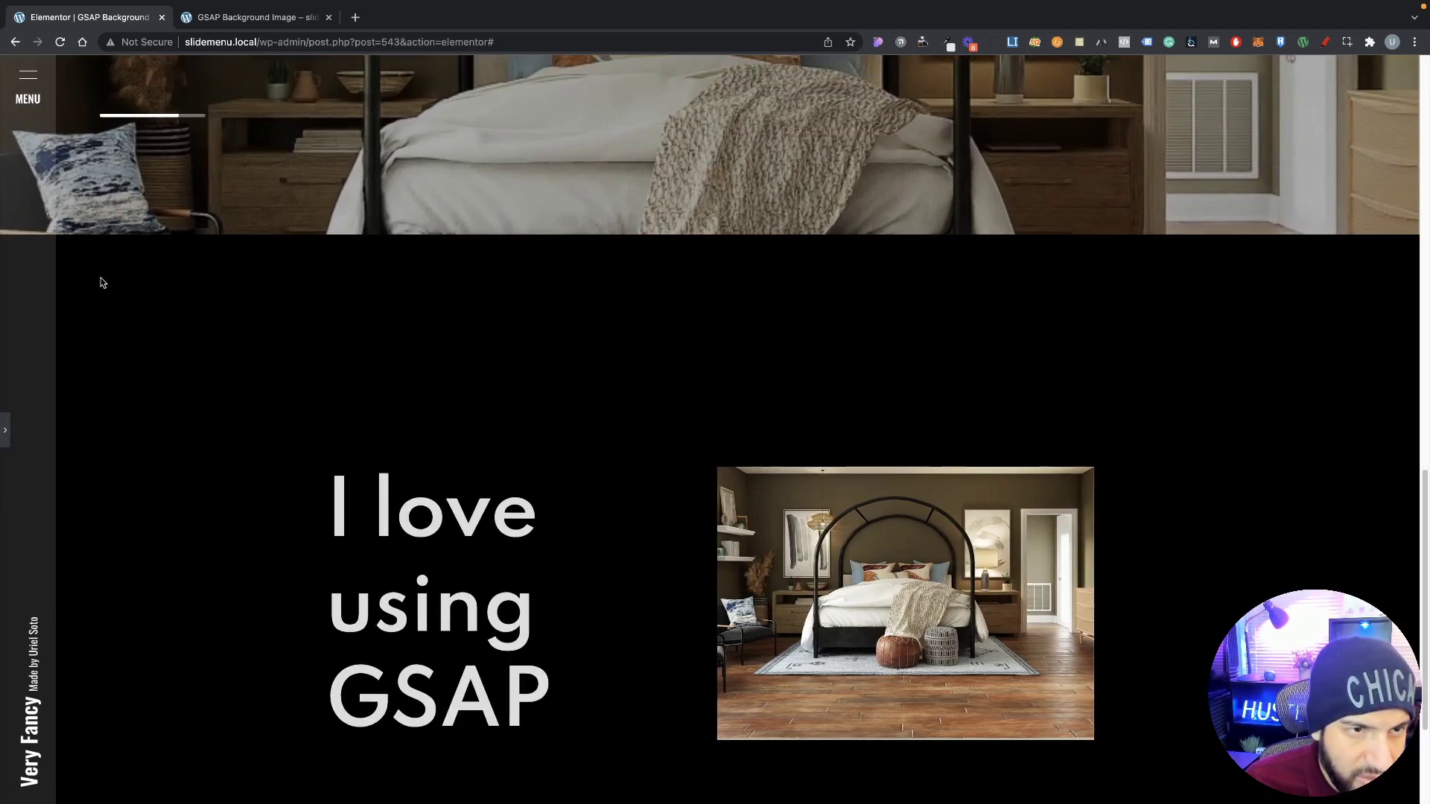
left_click(6, 430)
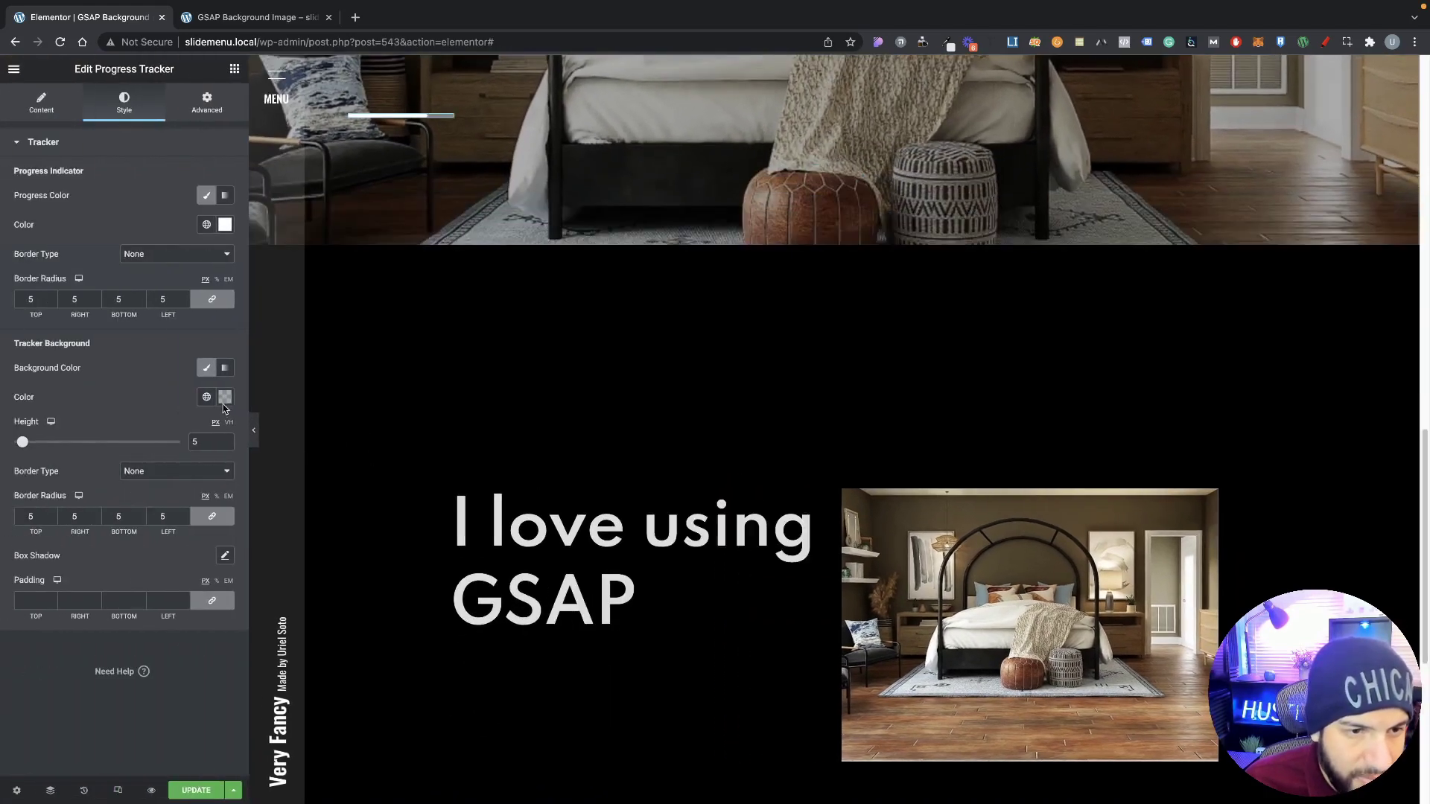
left_click(225, 402)
left_click_drag(129, 591, 134, 592)
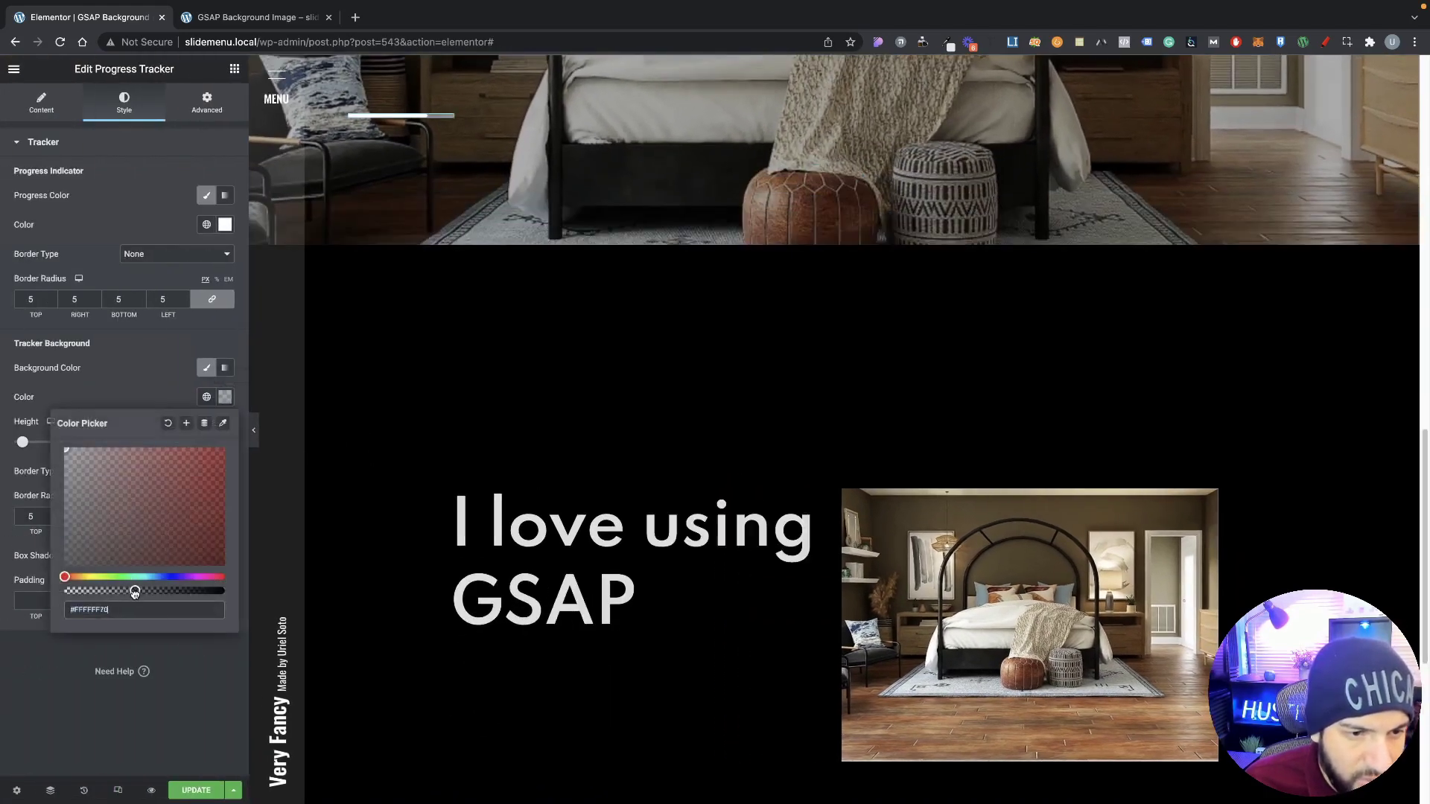
left_click(244, 277)
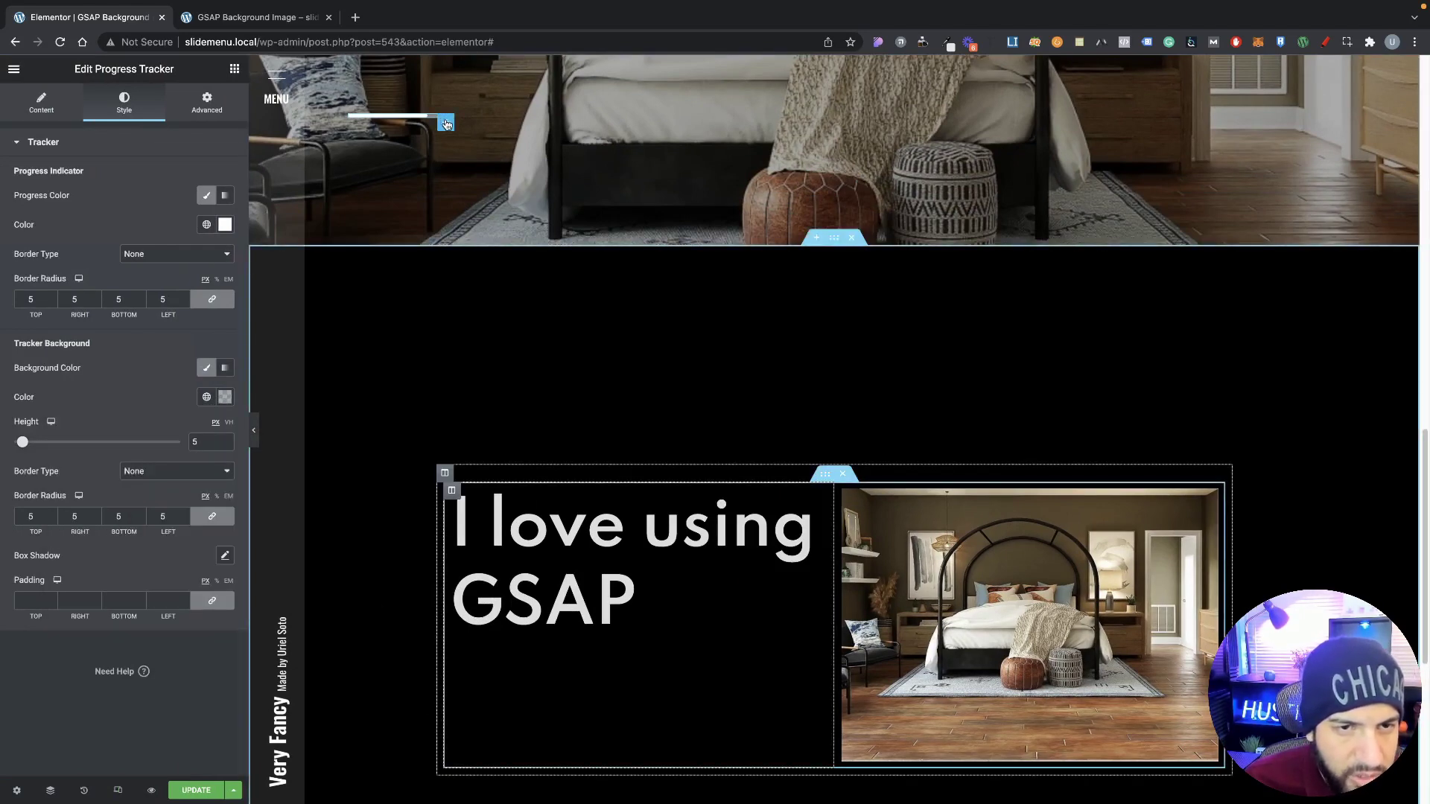
Move the fixed tracker to the empty area above and to the right of the bedroom image, and check it while scrolling.
left_click_drag(445, 124, 1284, 450)
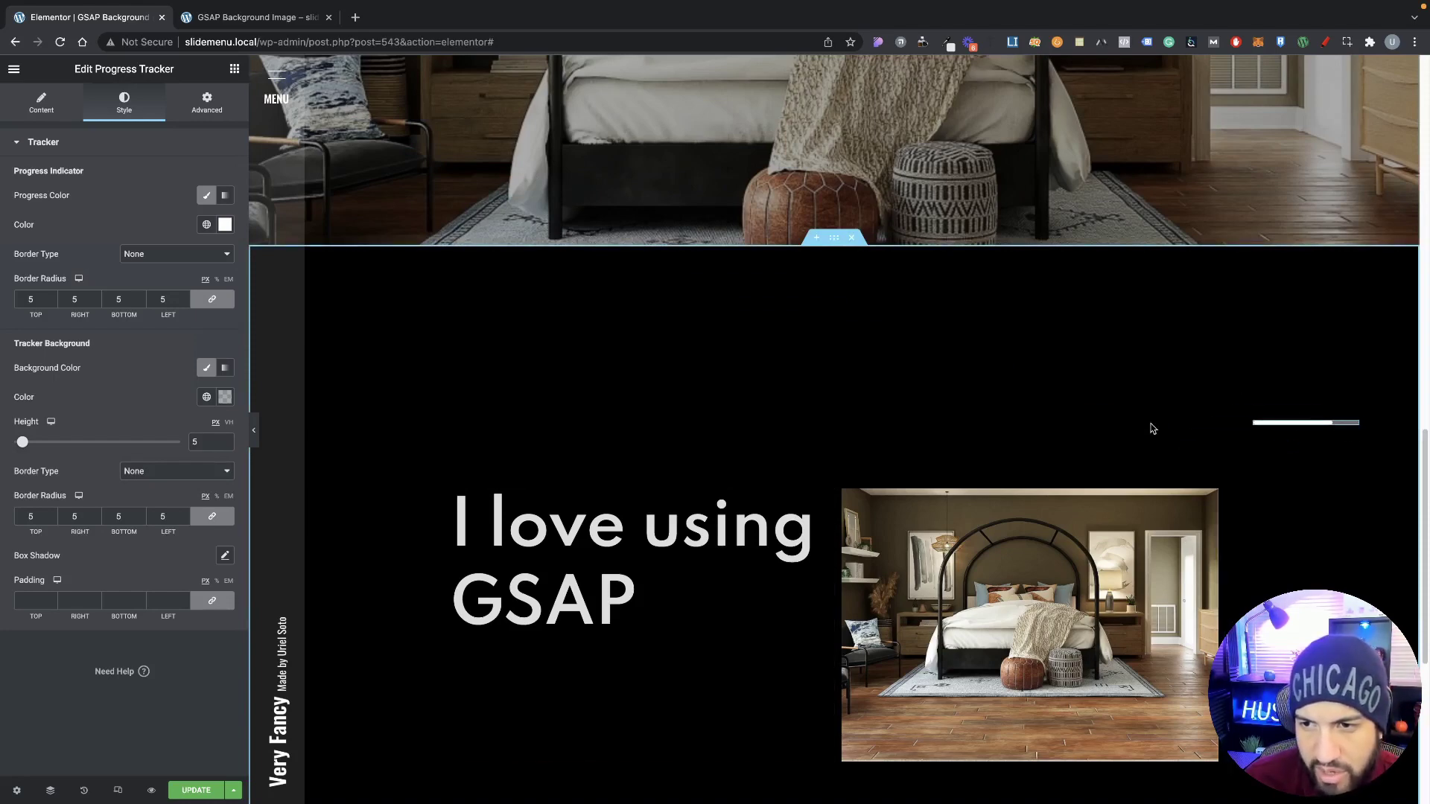
scroll(434, 418, "down", 3)
scroll(441, 419, "up", 5)
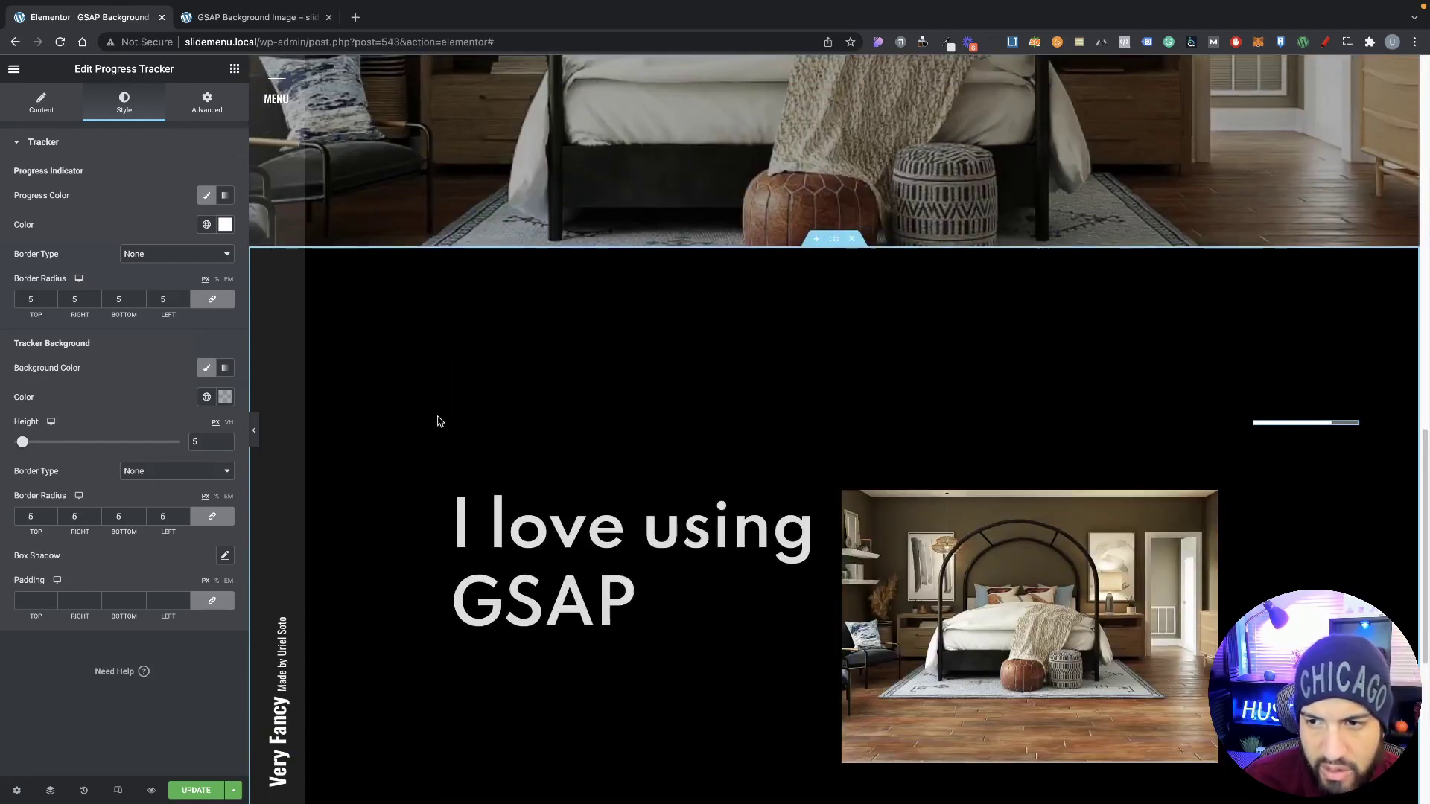
scroll(438, 422, "up", 5)
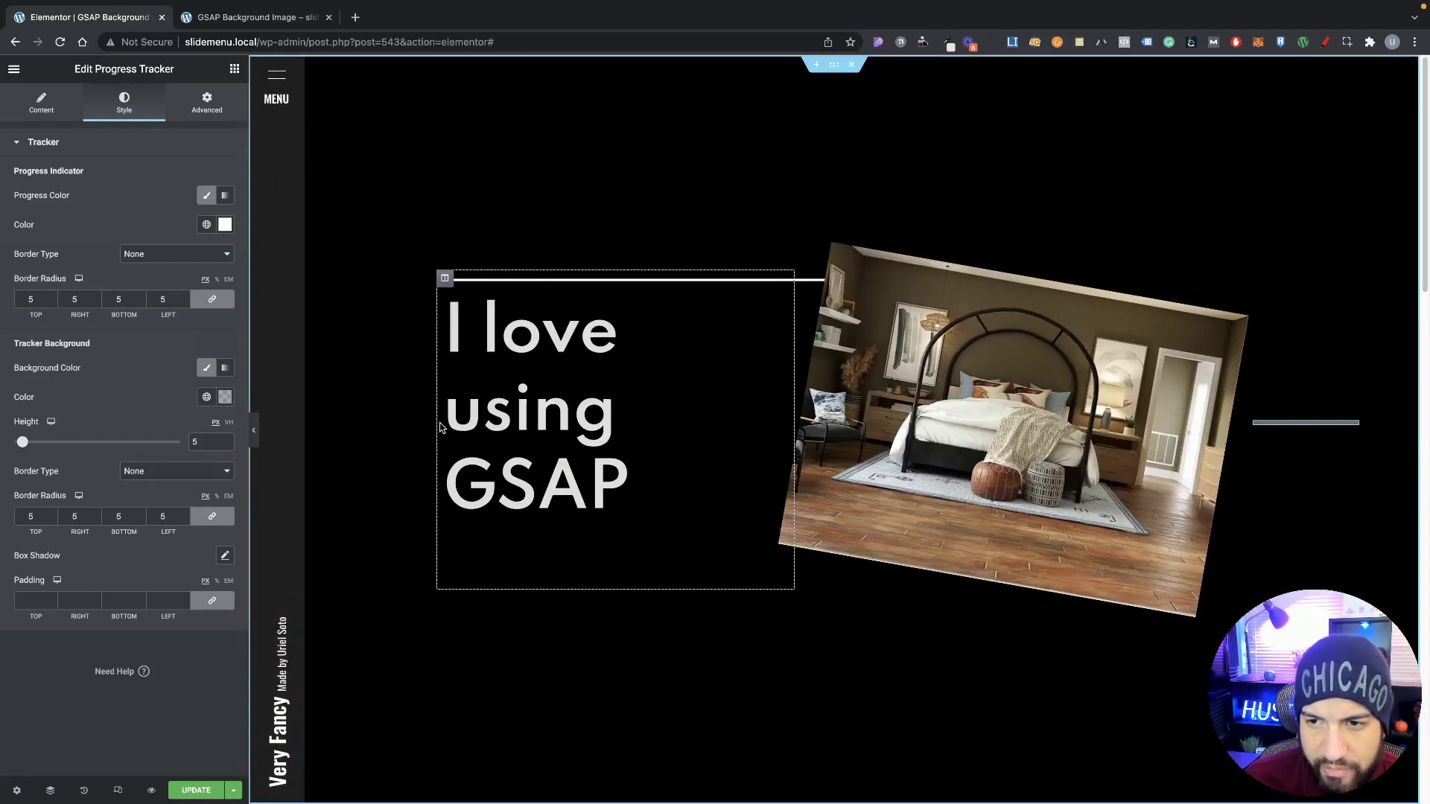
scroll(441, 425, "down", 5)
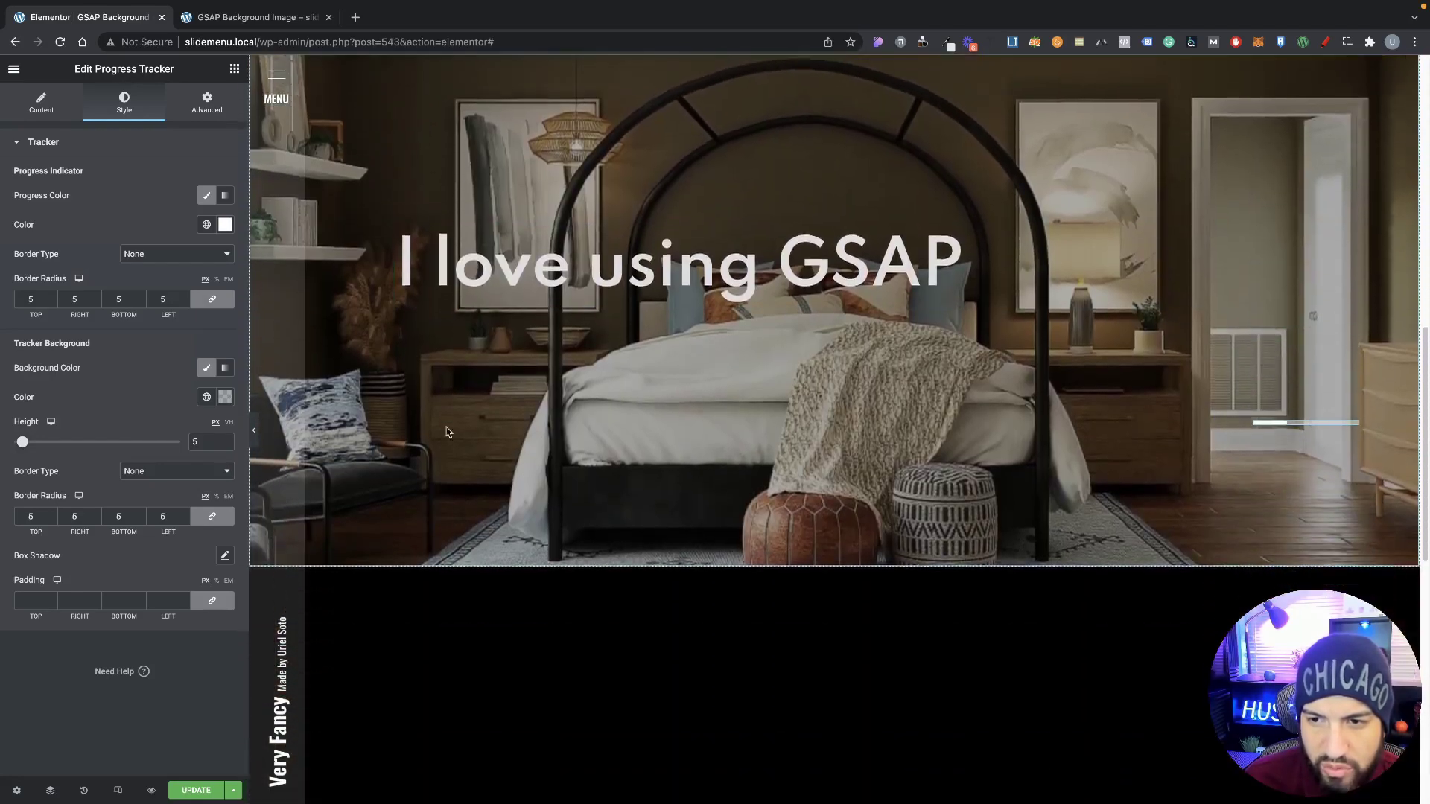
scroll(447, 432, "down", 4)
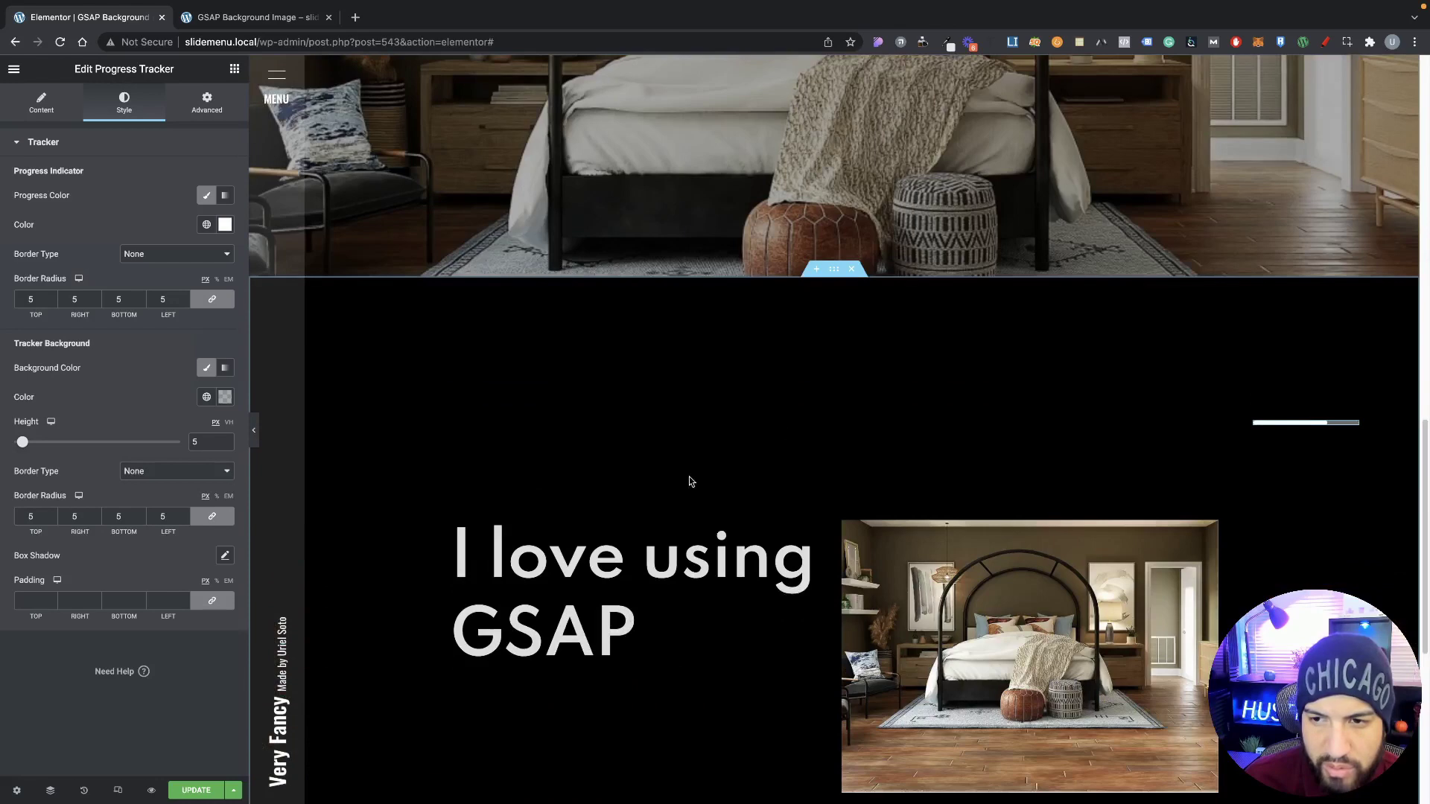
Make the fixed tracker's progress relative to the entire page and save the page.
left_click(833, 269)
left_click(53, 112)
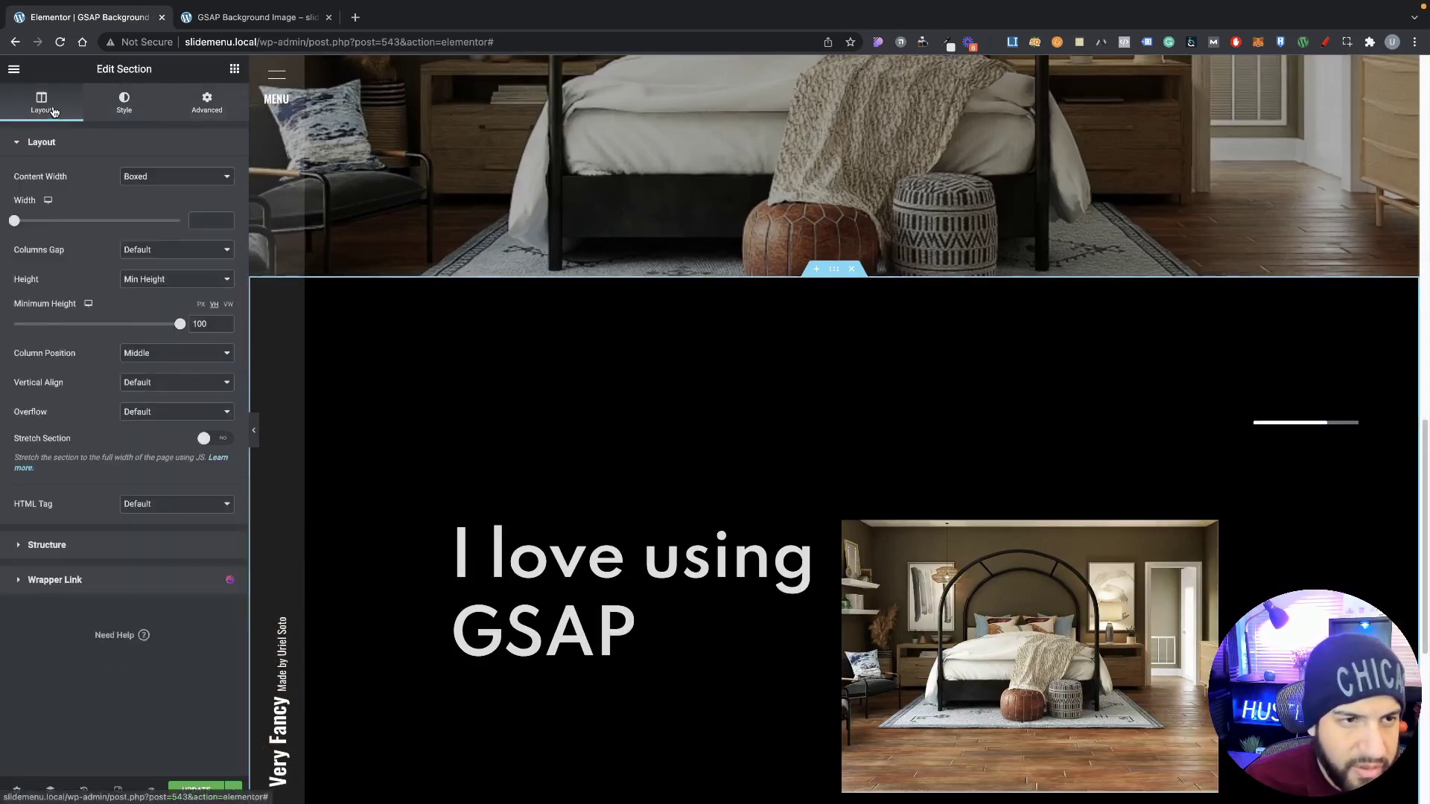
left_click(1309, 422)
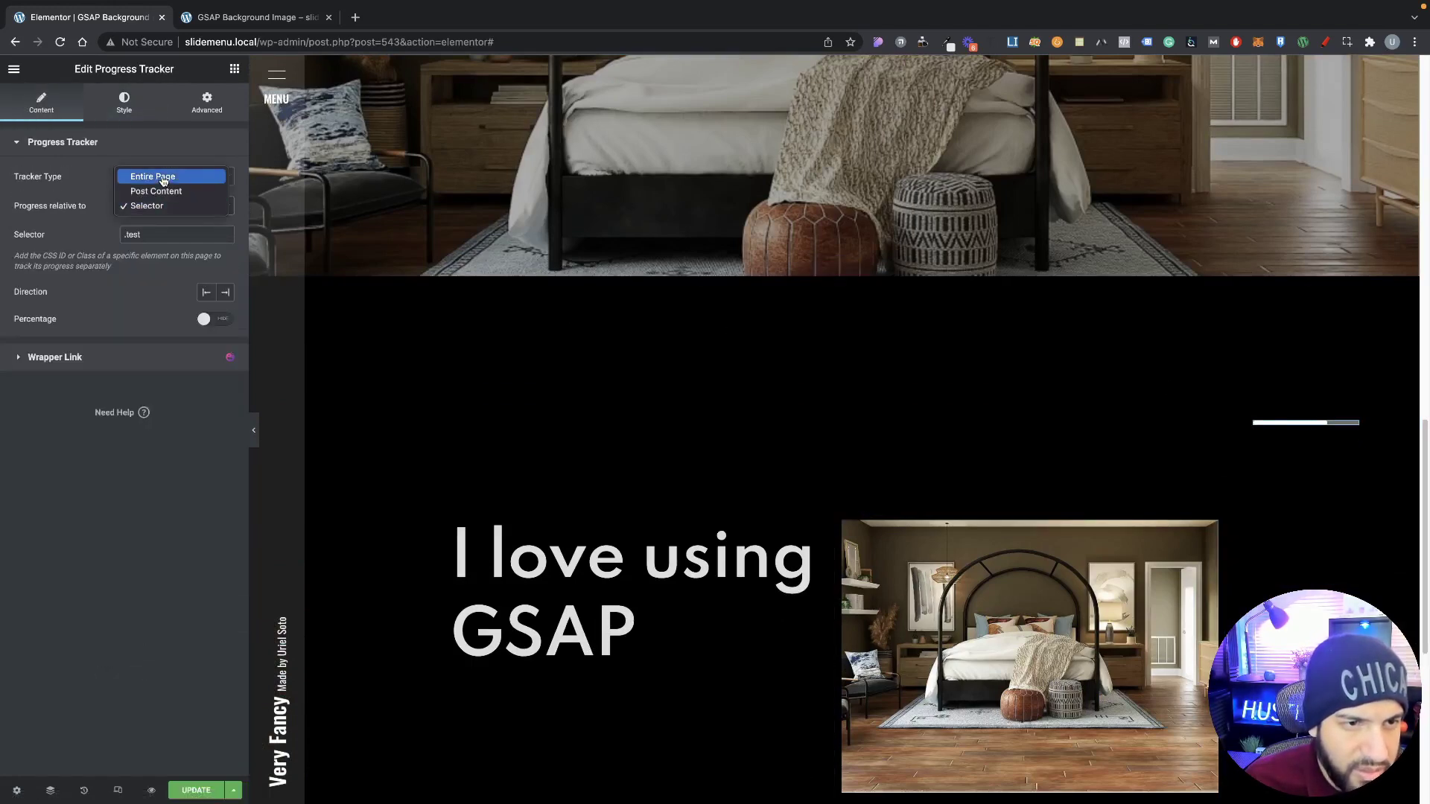
left_click(163, 177)
scroll(552, 434, "up", 10)
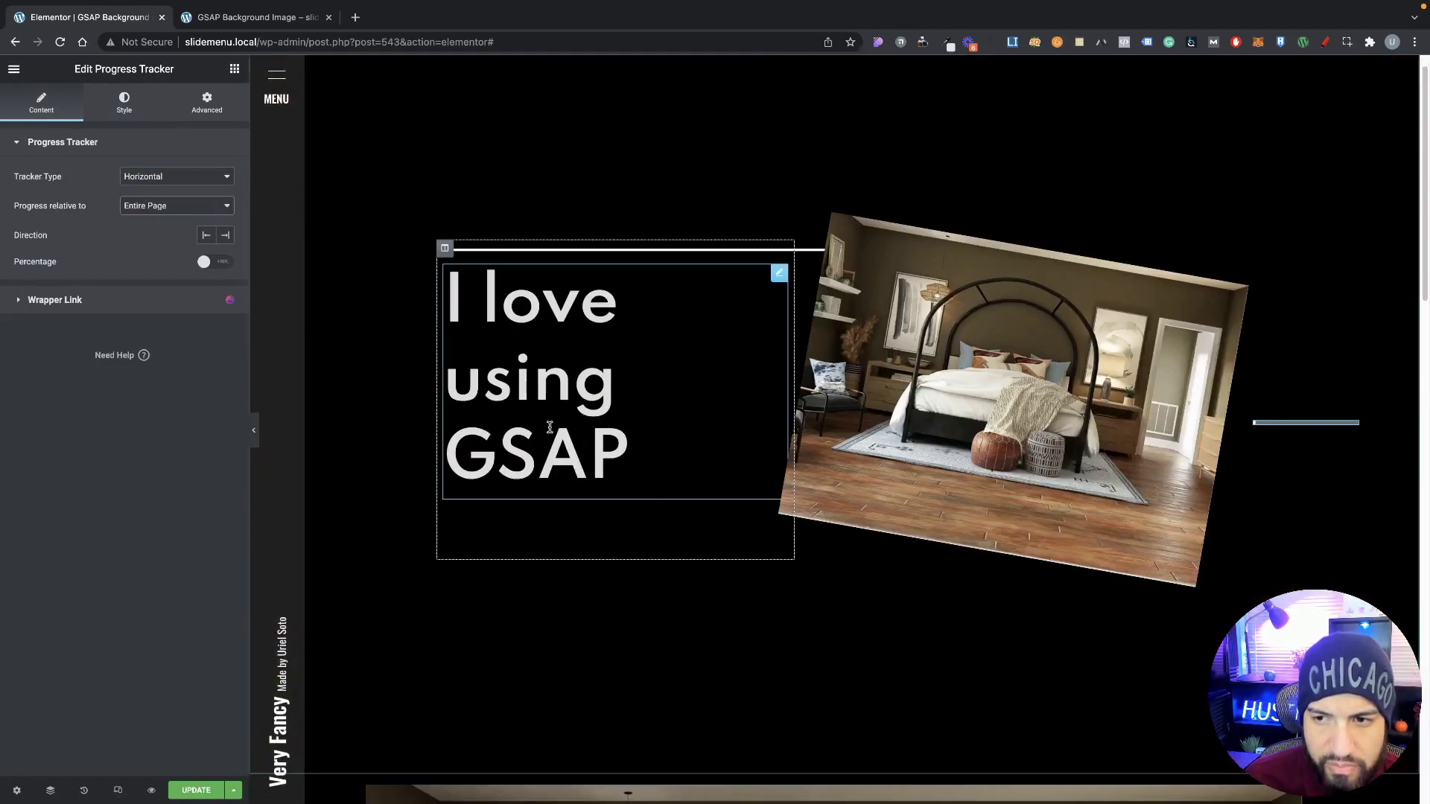
scroll(550, 427, "up", 2)
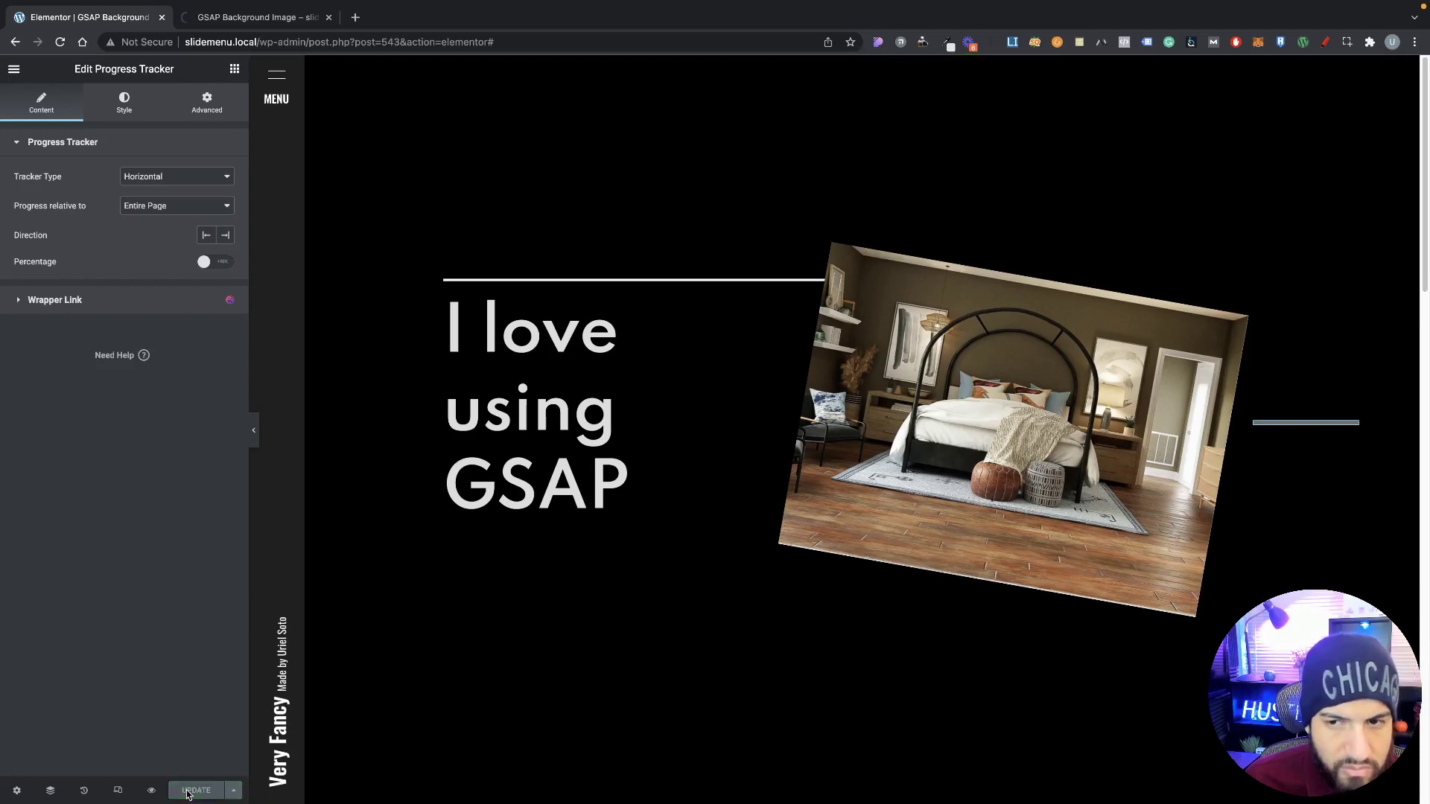
Examine in the page preview how the fixed progress tracker fills and empties over the whole page.
left_click(231, 16)
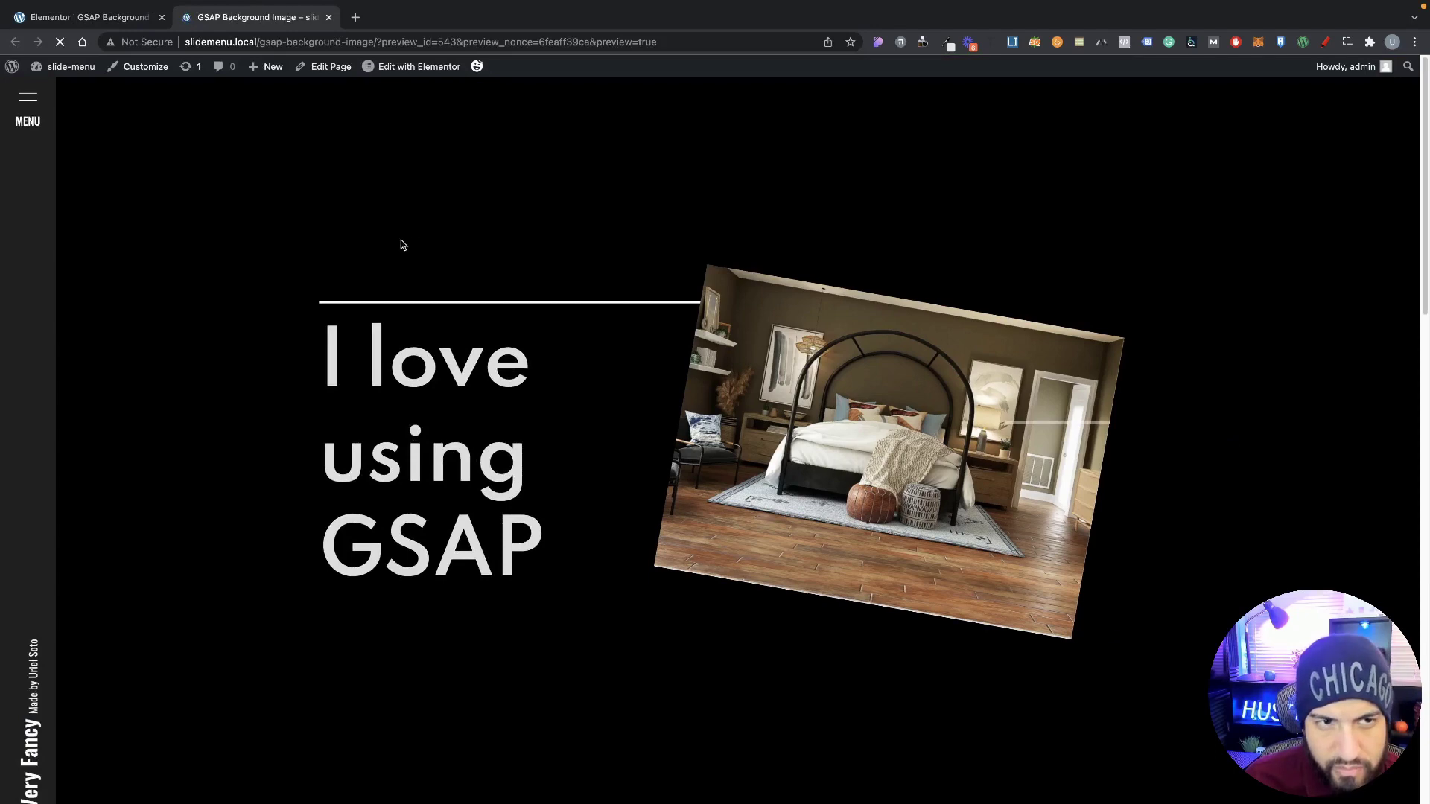
scroll(531, 291, "down", 6)
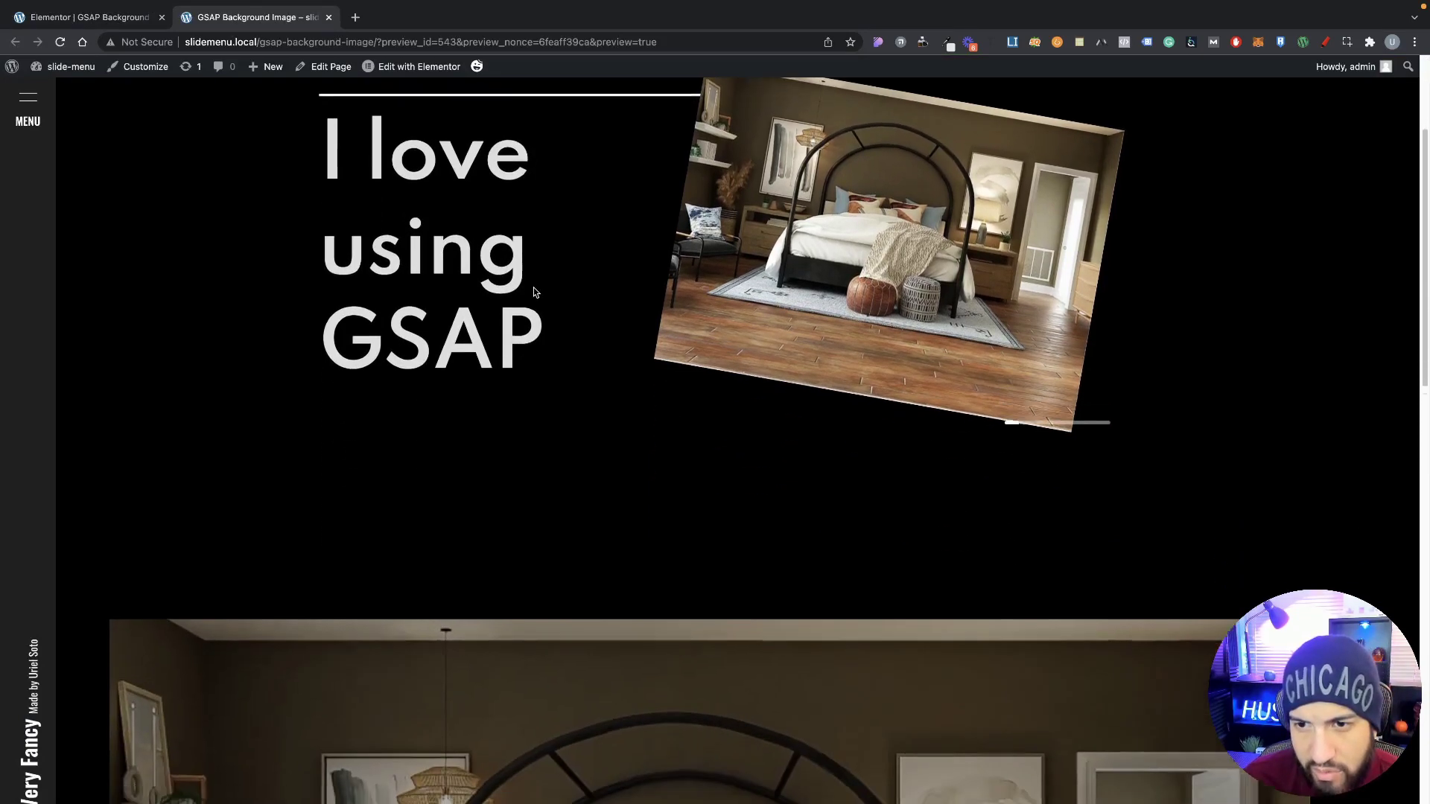
scroll(540, 298, "down", 10)
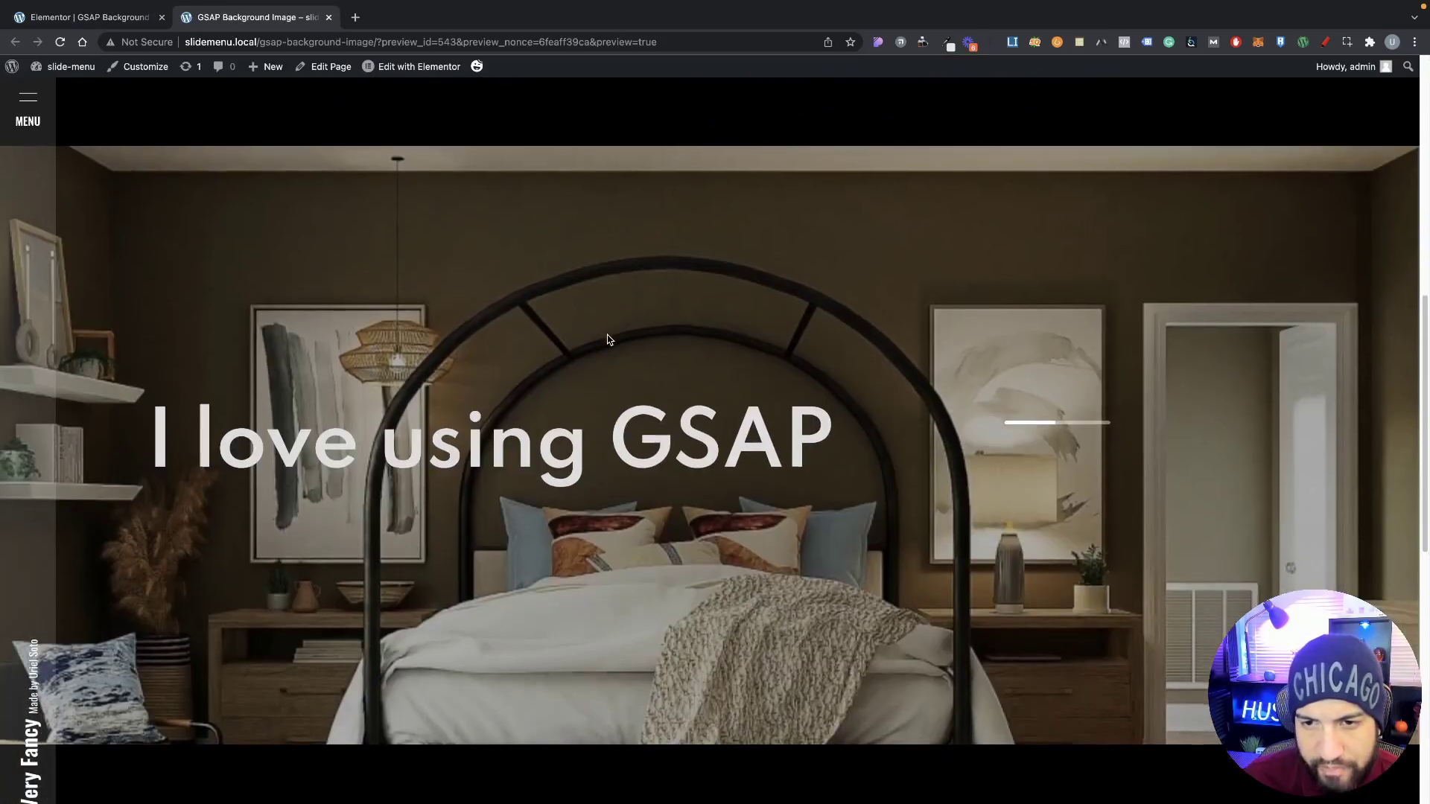
scroll(870, 465, "down", 3)
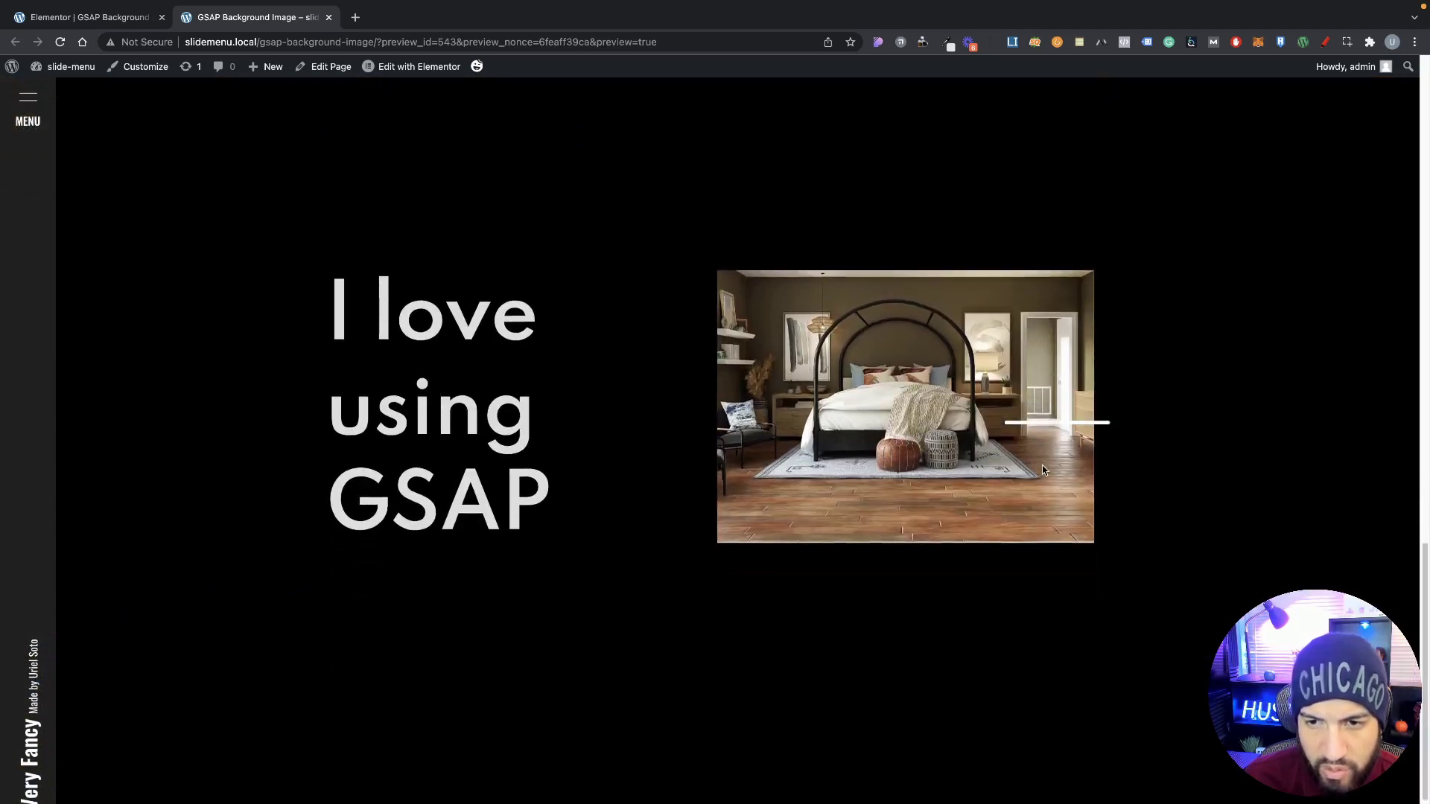
scroll(1031, 504, "up", 2)
scroll(1030, 505, "up", 8)
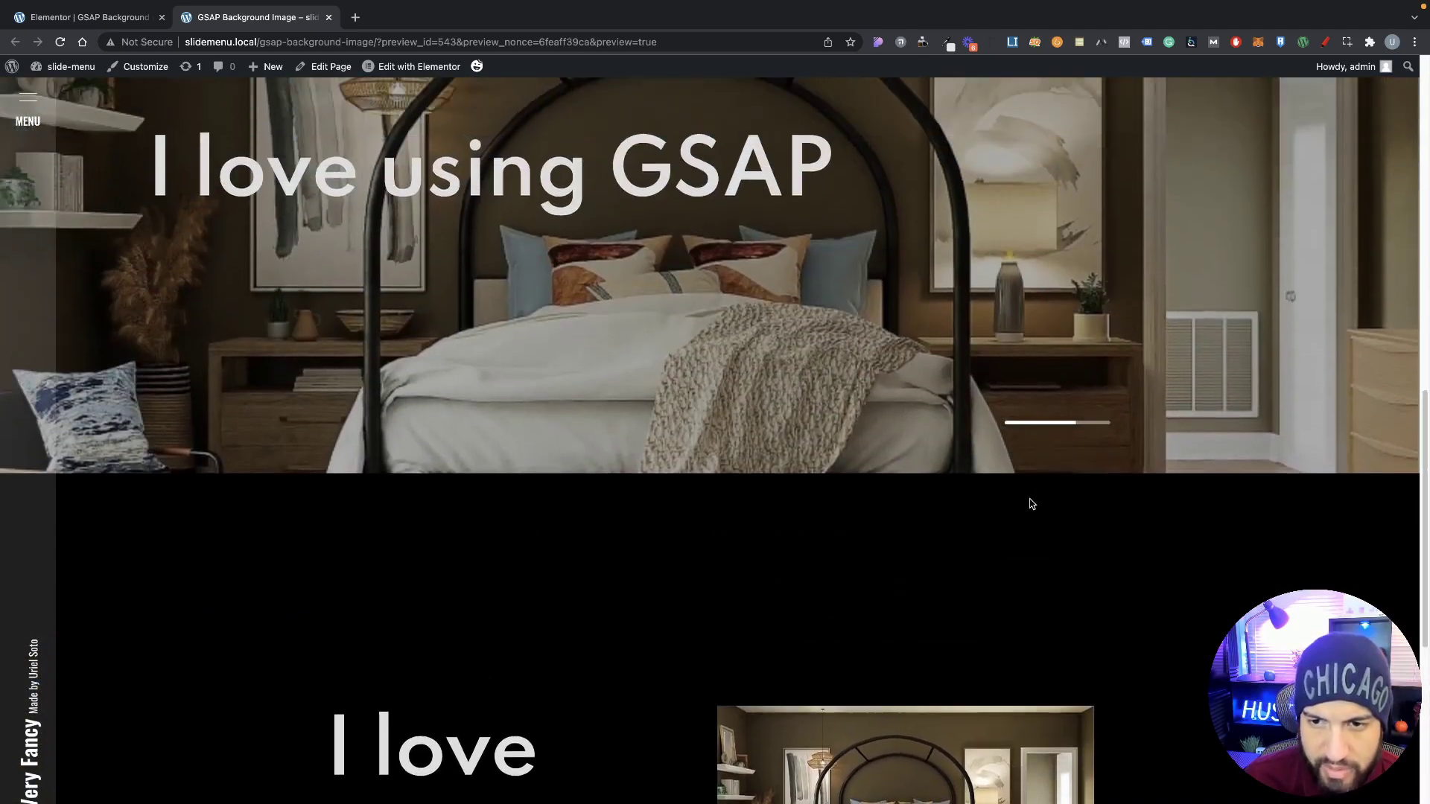
scroll(1030, 504, "up", 8)
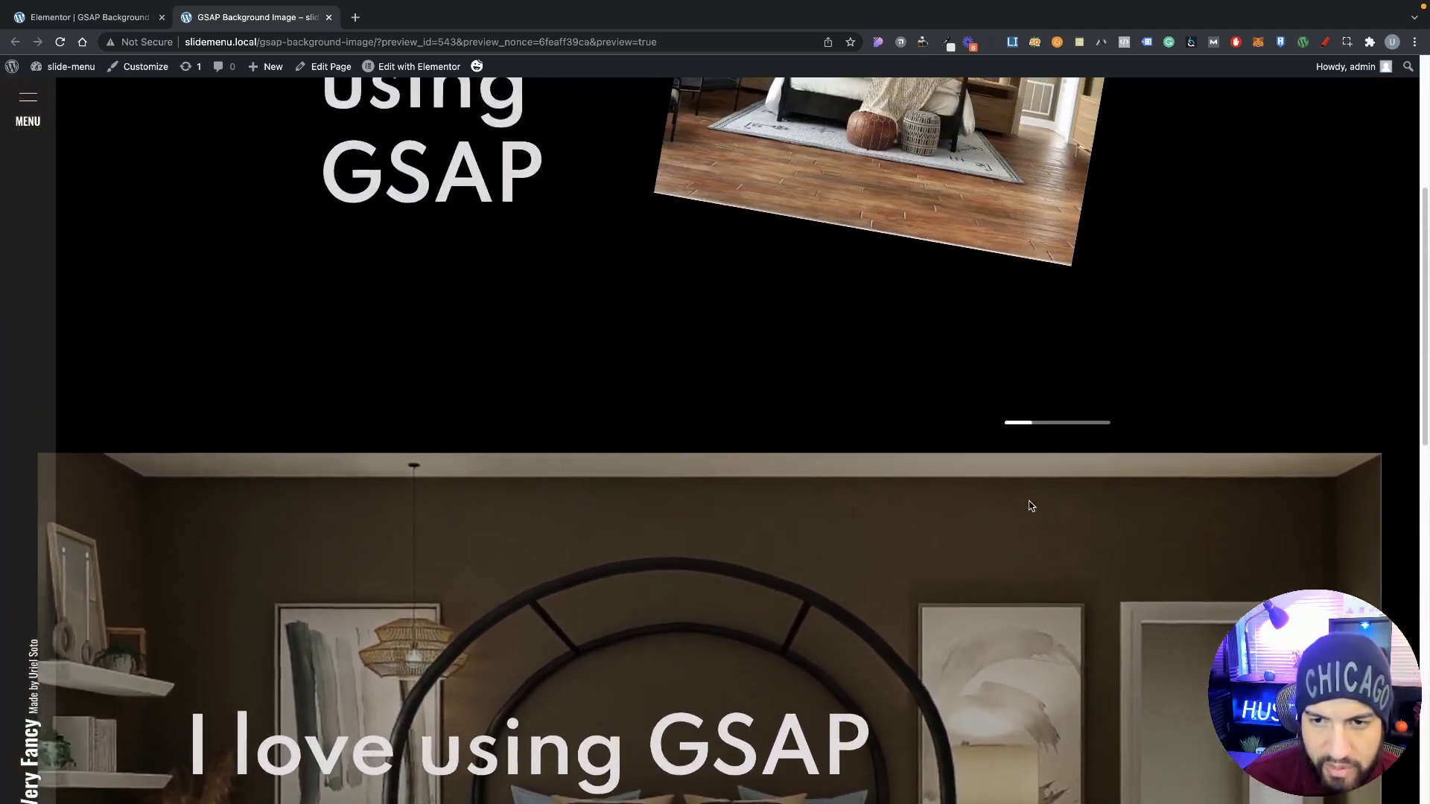
scroll(1031, 504, "down", 2)
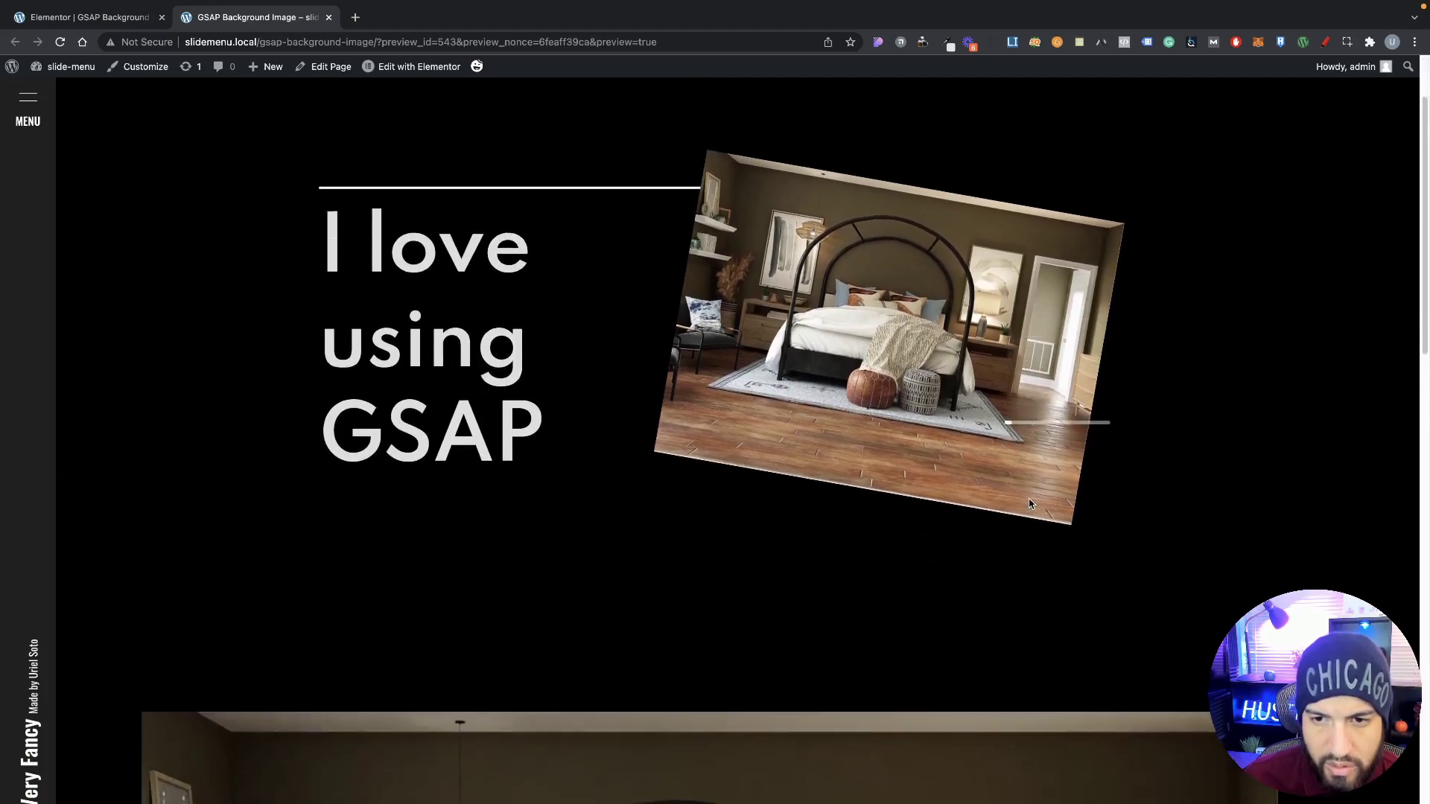
scroll(1030, 504, "down", 8)
scroll(1030, 504, "down", 5)
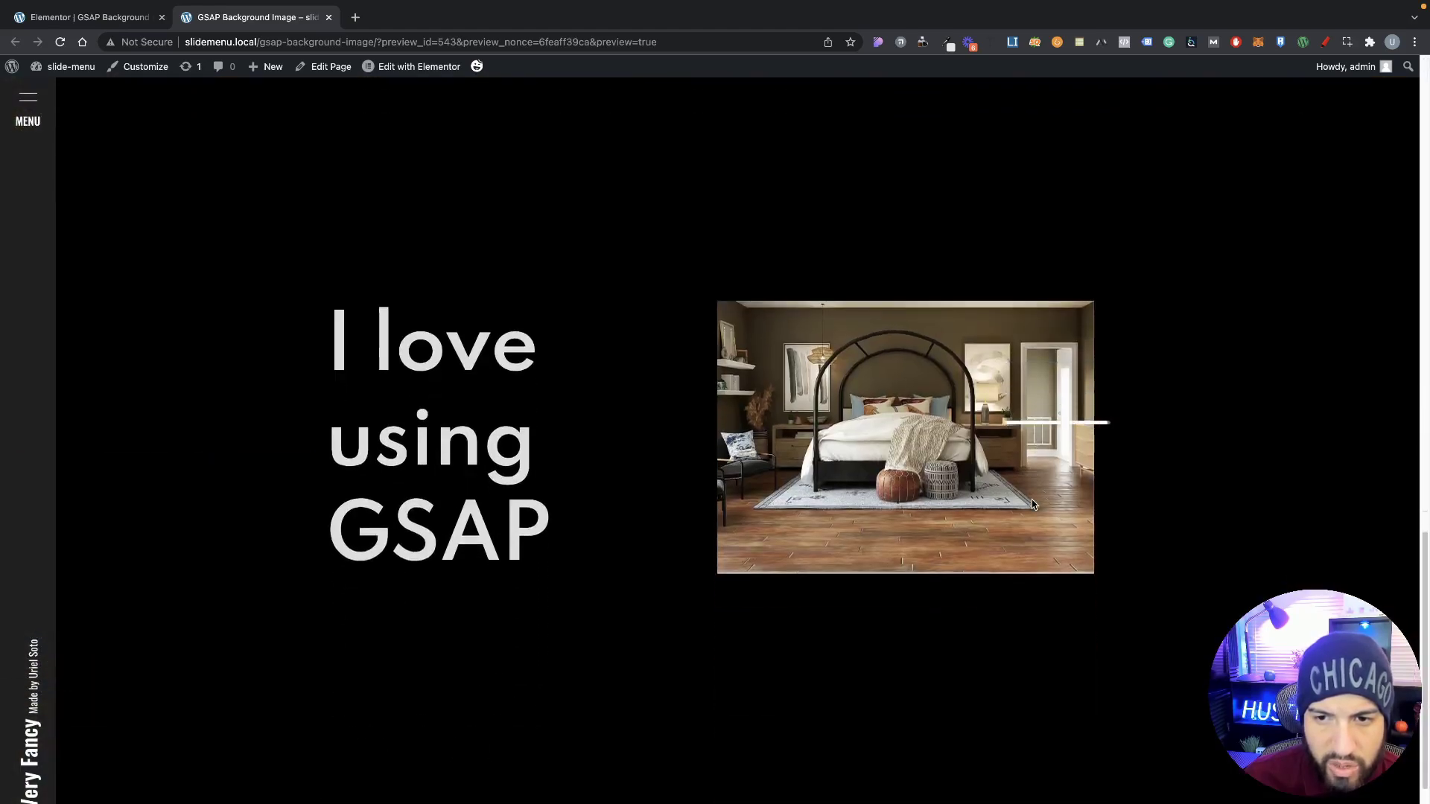
Check in the preview how the fixed tracker's fill follows short scrolls back and forth between the page's sections.
scroll(1065, 447, "up", 5)
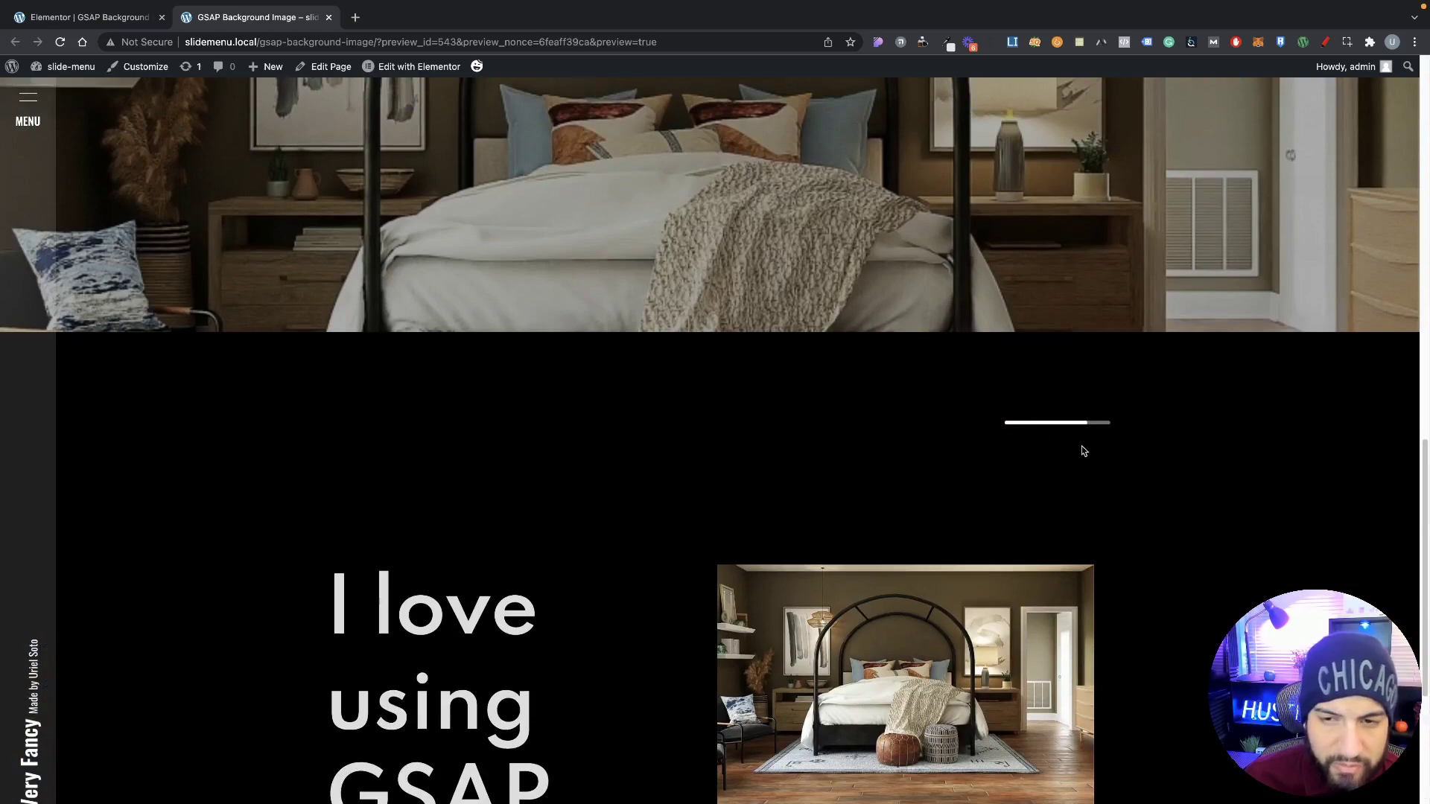
scroll(1111, 462, "up", 10)
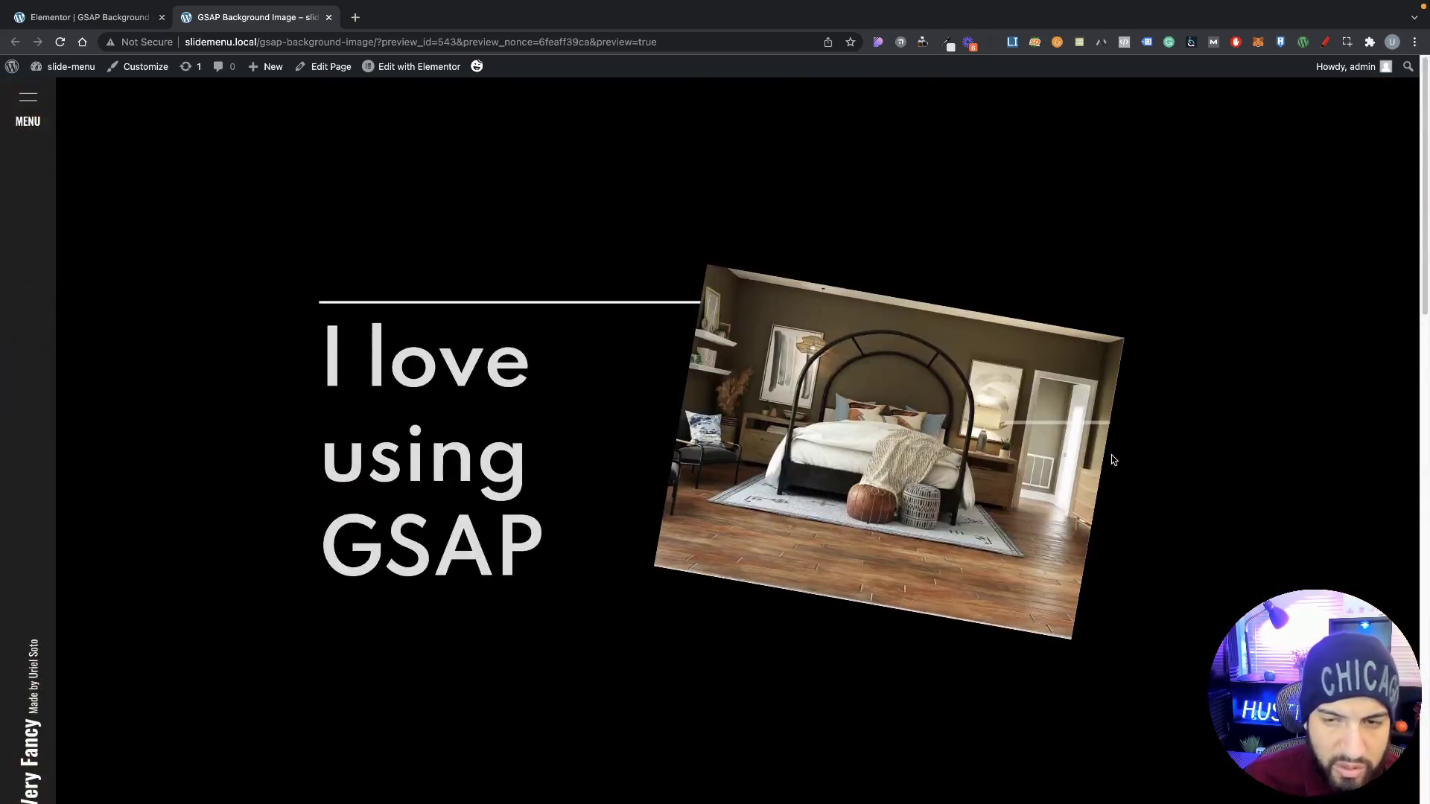
scroll(1114, 460, "down", 5)
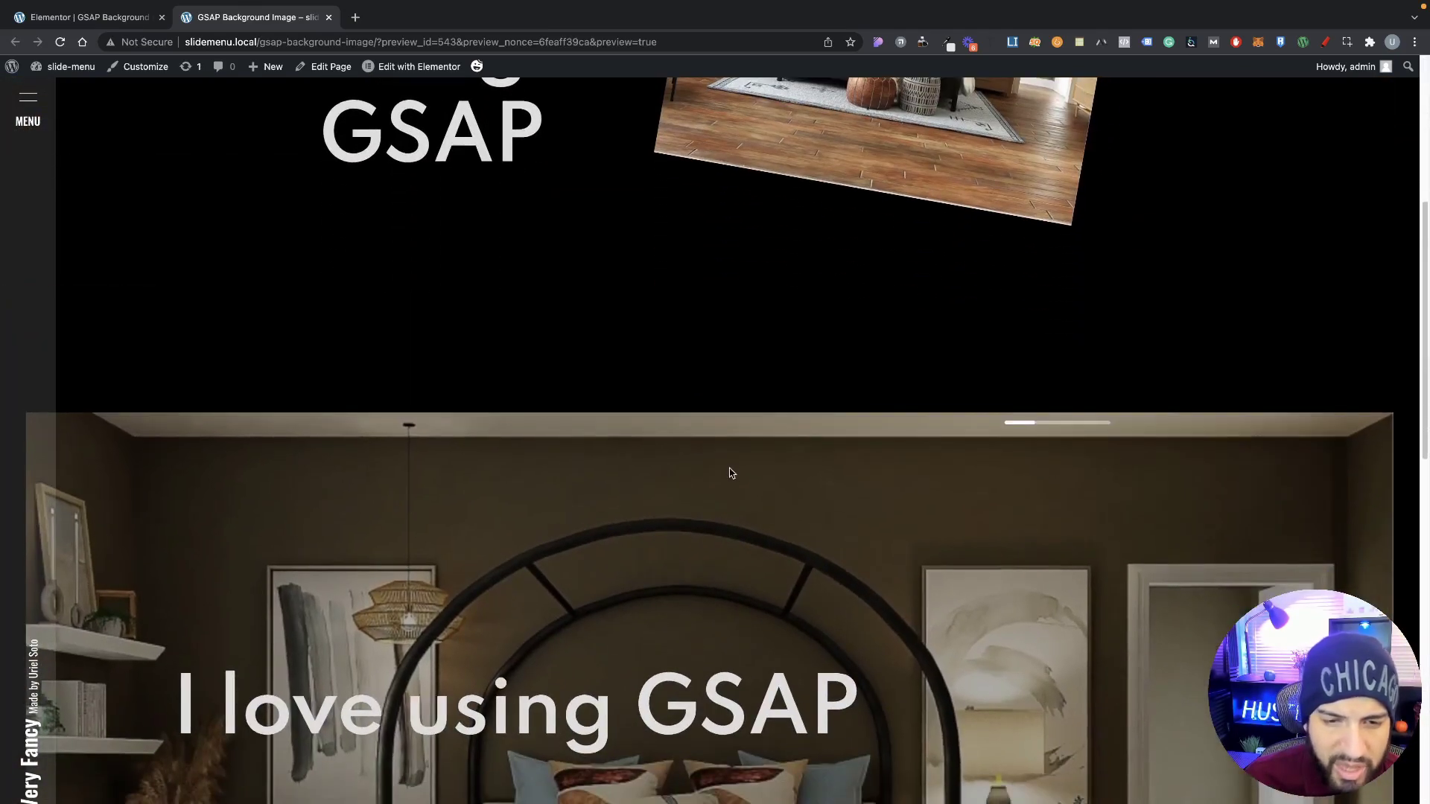
scroll(731, 473, "down", 3)
scroll(787, 497, "up", 5)
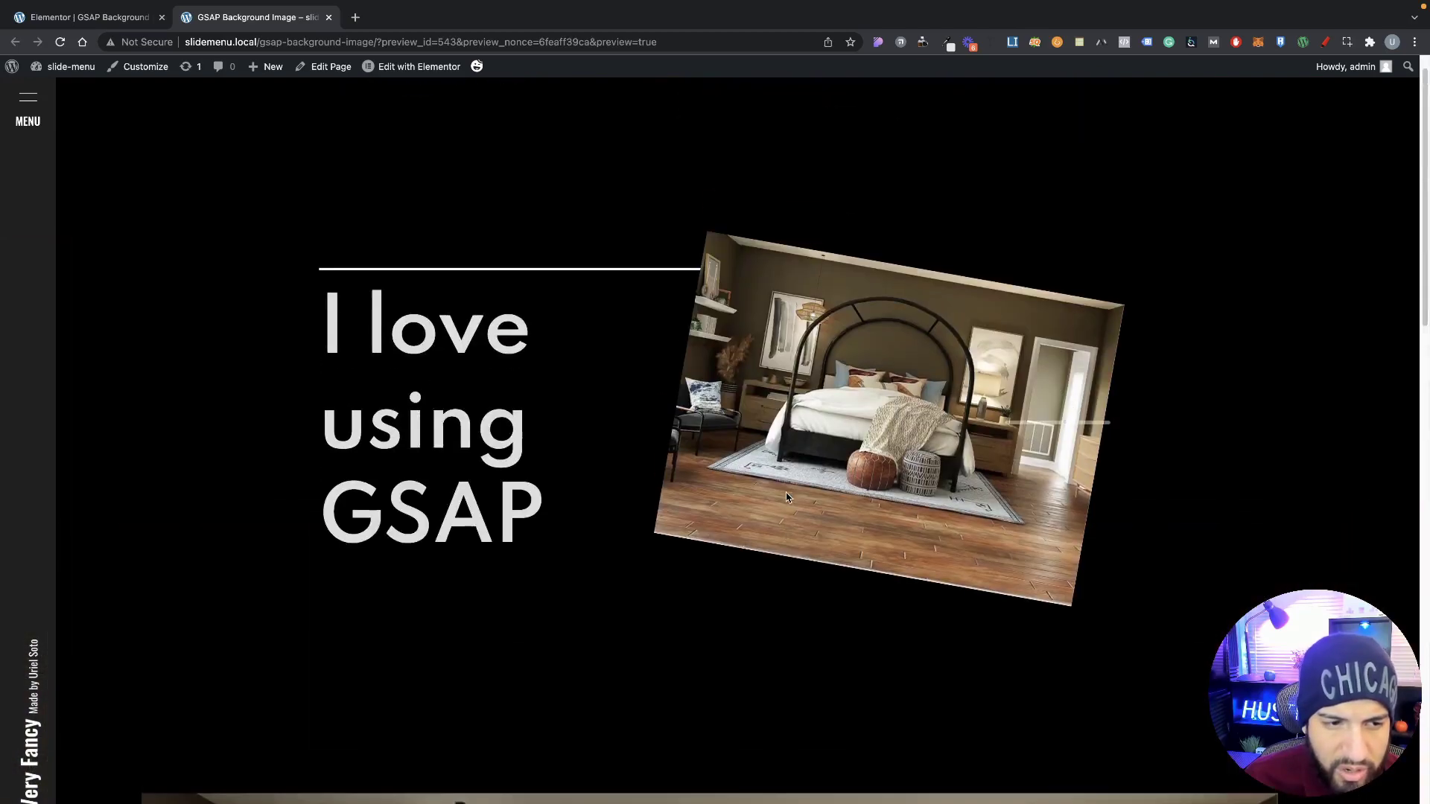
scroll(788, 498, "down", 7)
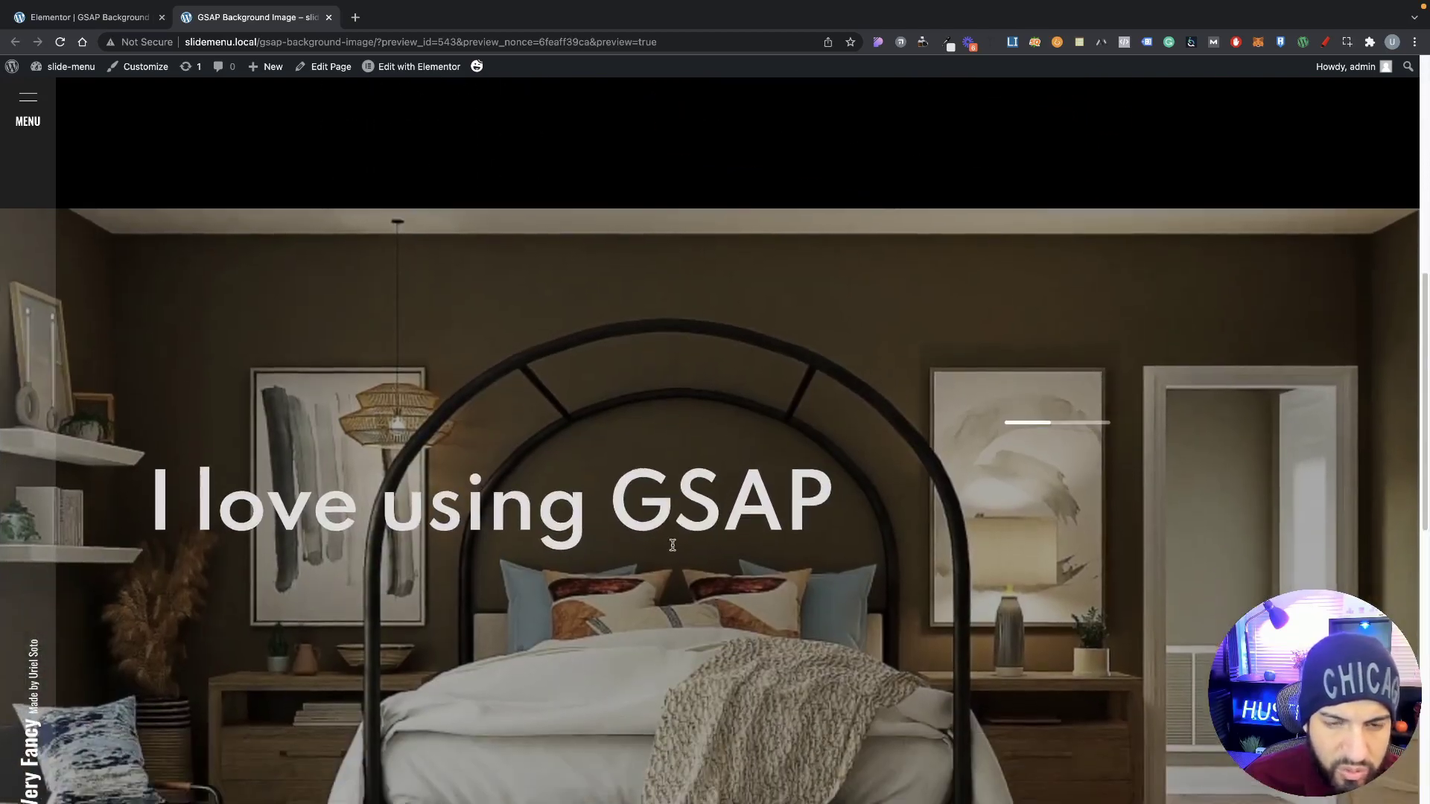
scroll(678, 529, "up", 5)
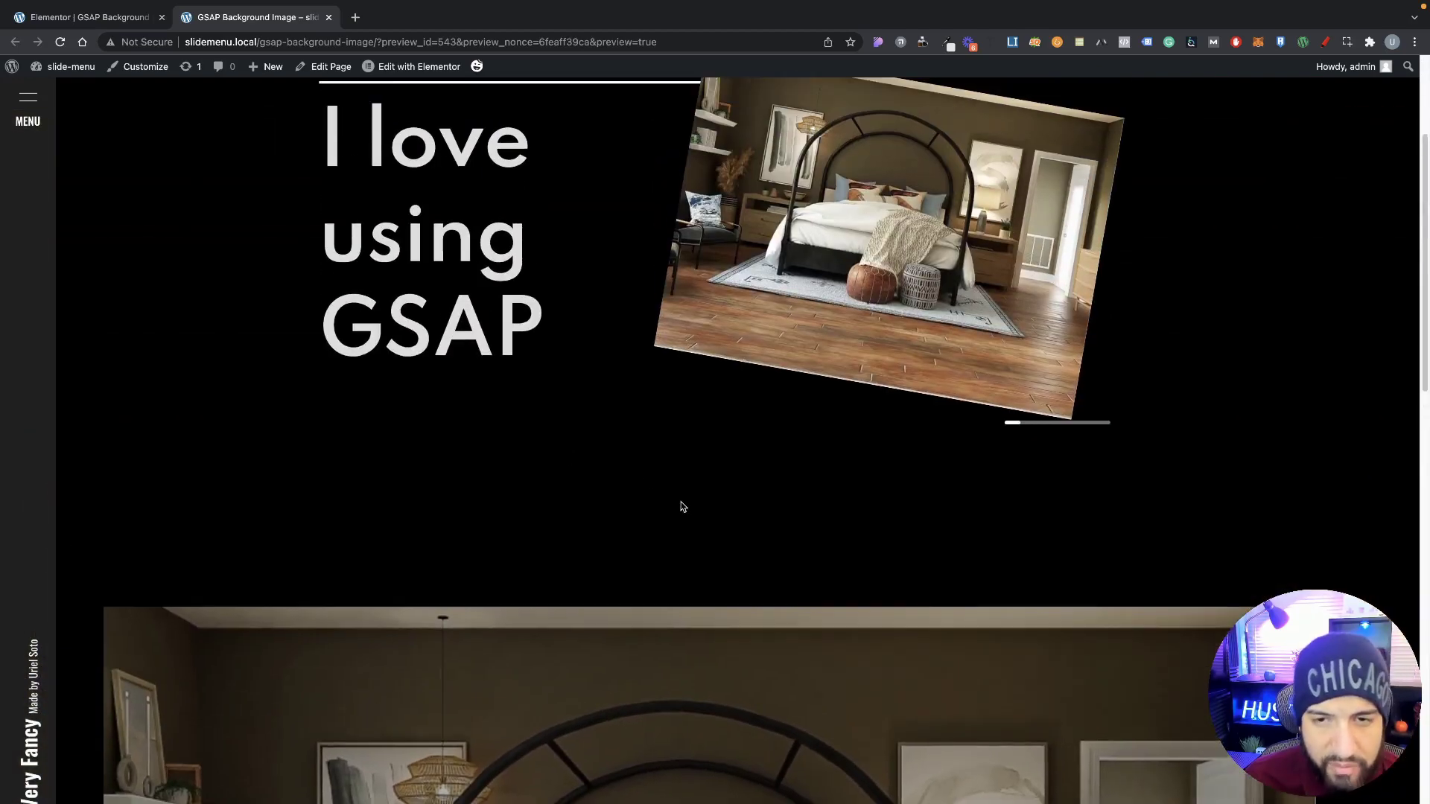
scroll(683, 506, "down", 3)
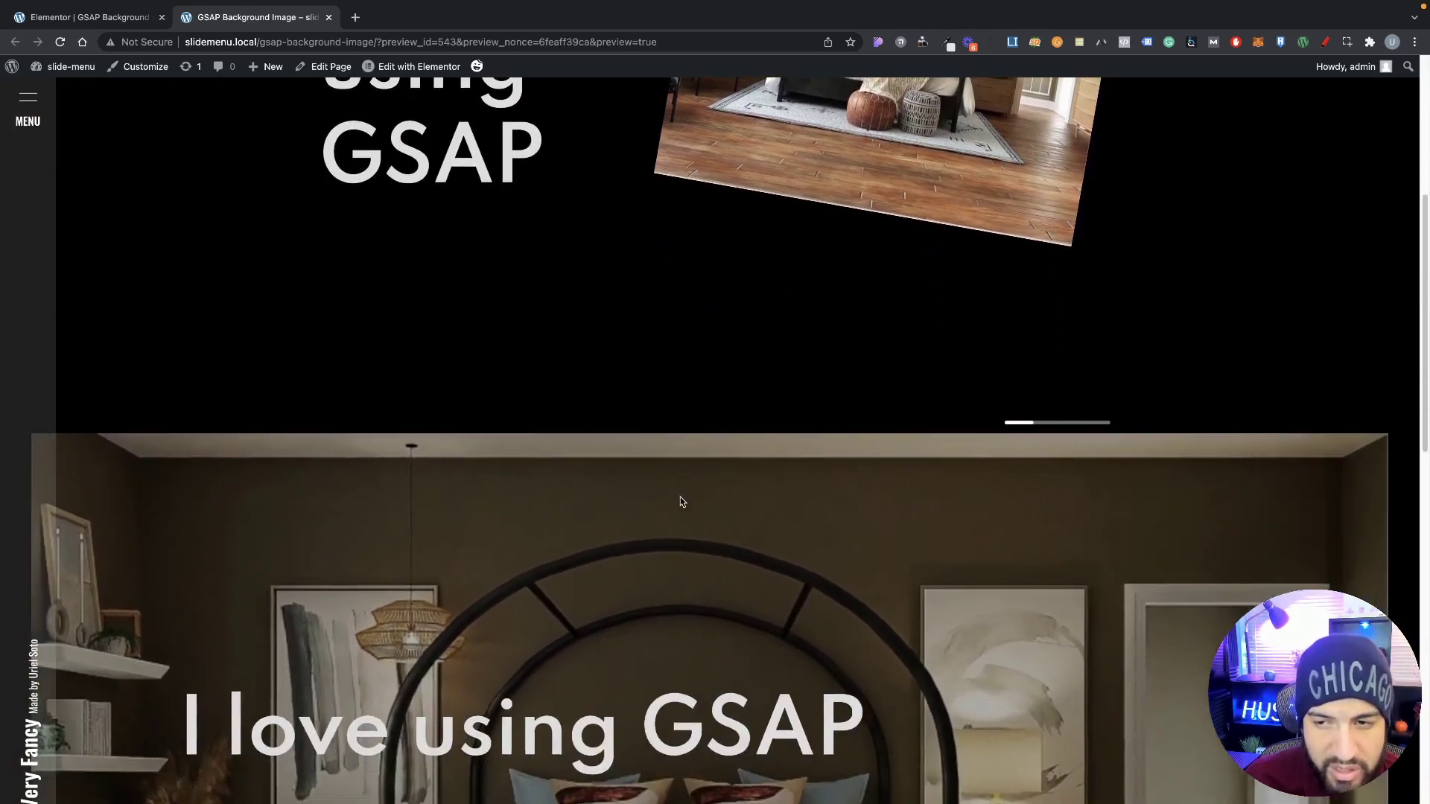
scroll(681, 499, "down", 1)
scroll(682, 503, "down", 4)
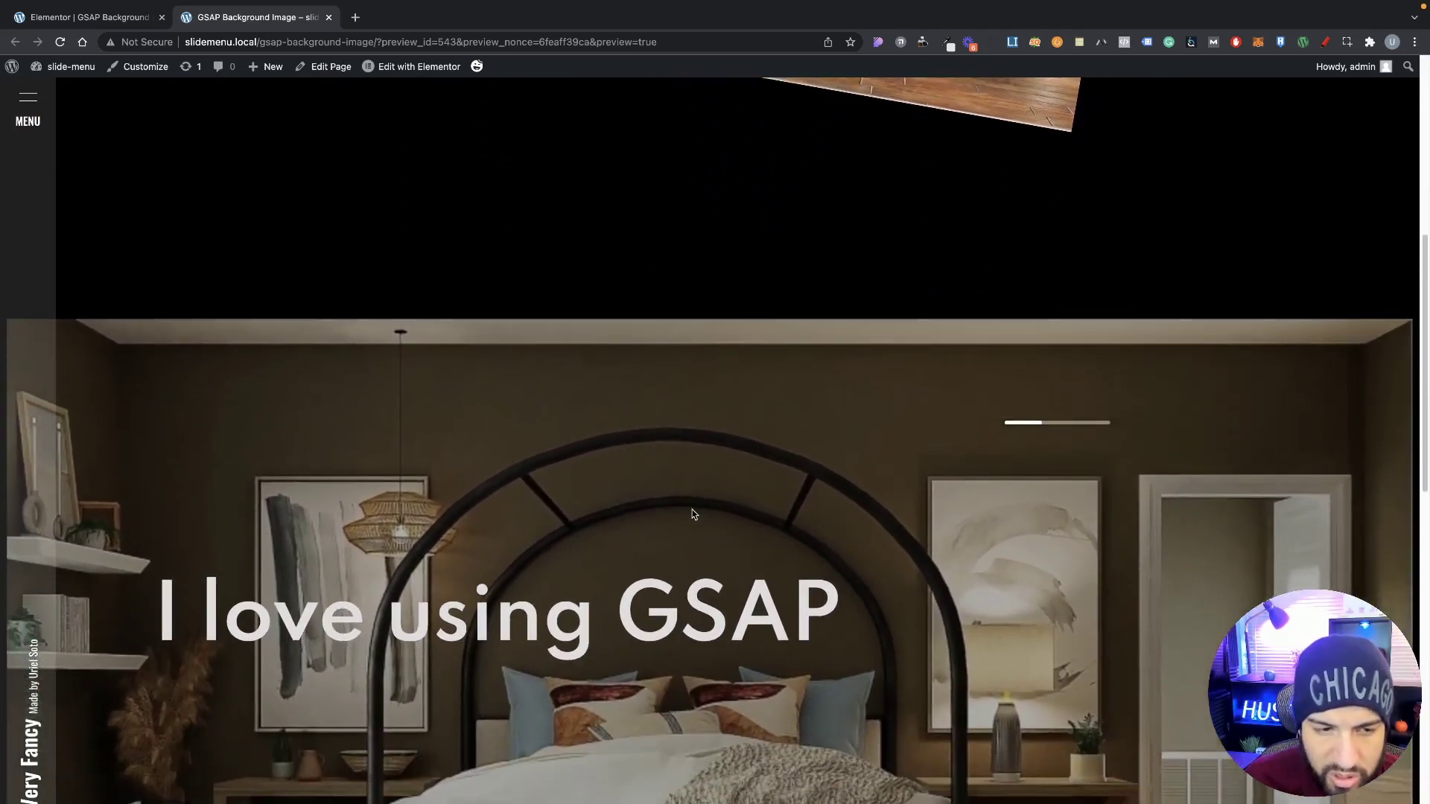
scroll(692, 511, "up", 6)
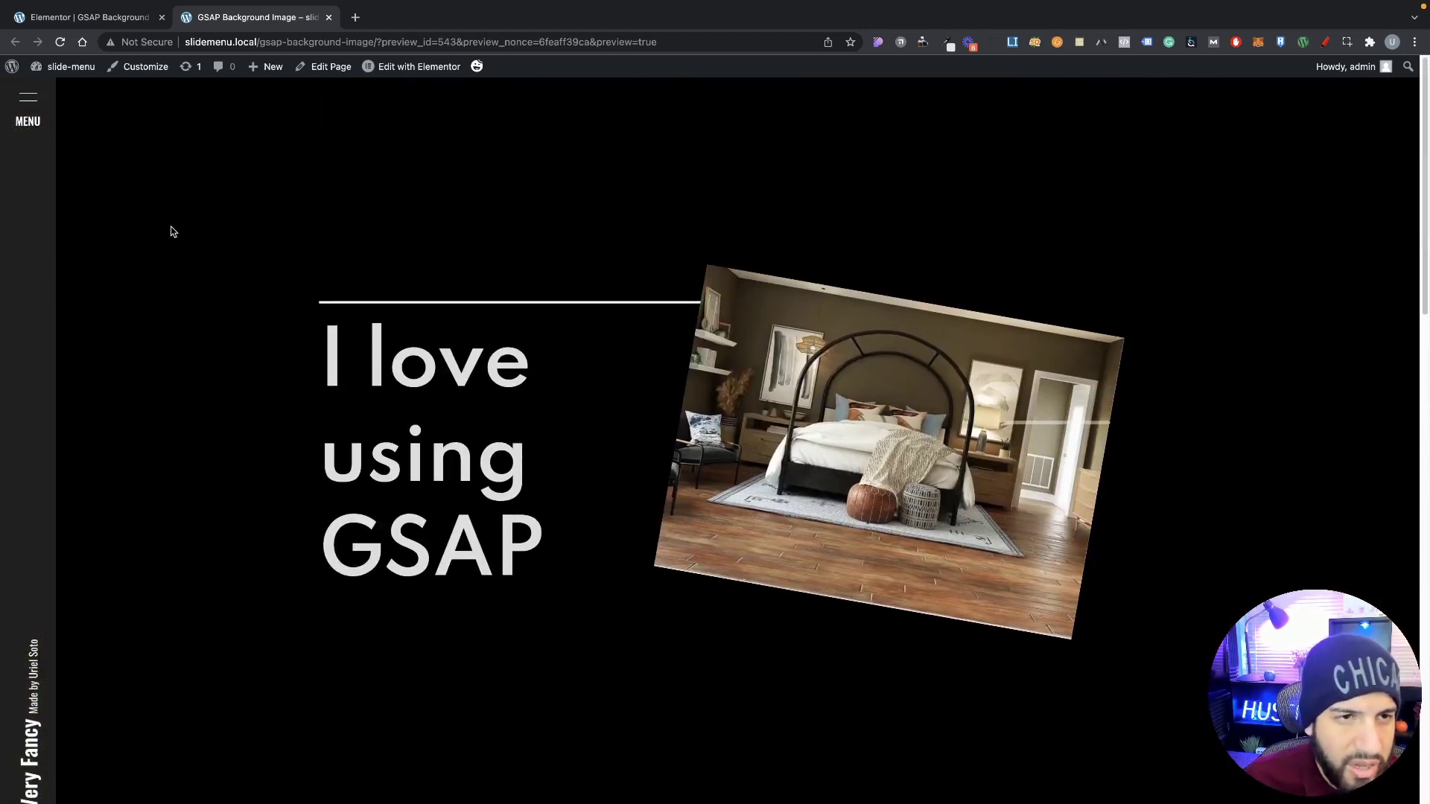
Return to the page editor, delete the fixed progress tracker beside the bedroom image, and update the page.
left_click(117, 25)
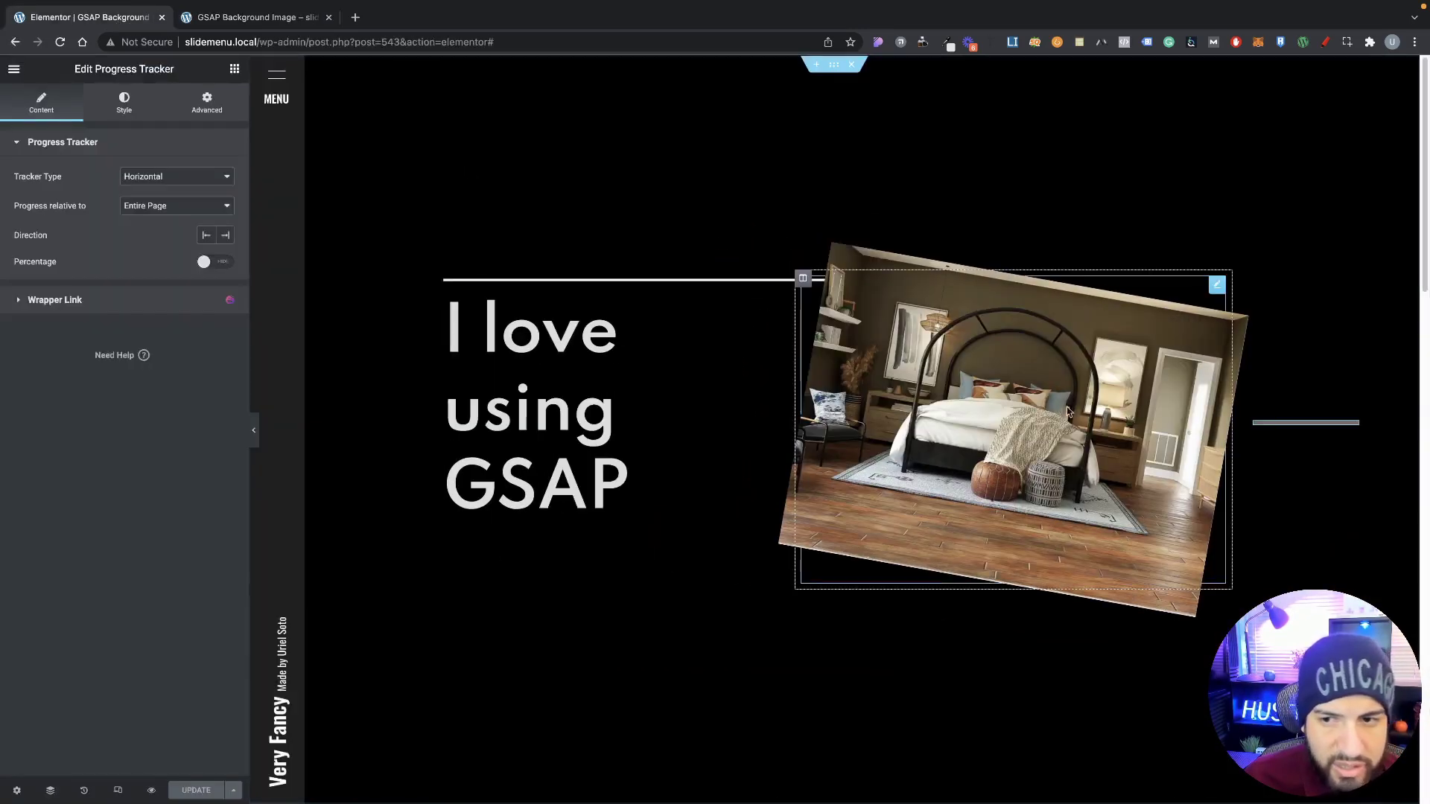
right_click(1346, 425)
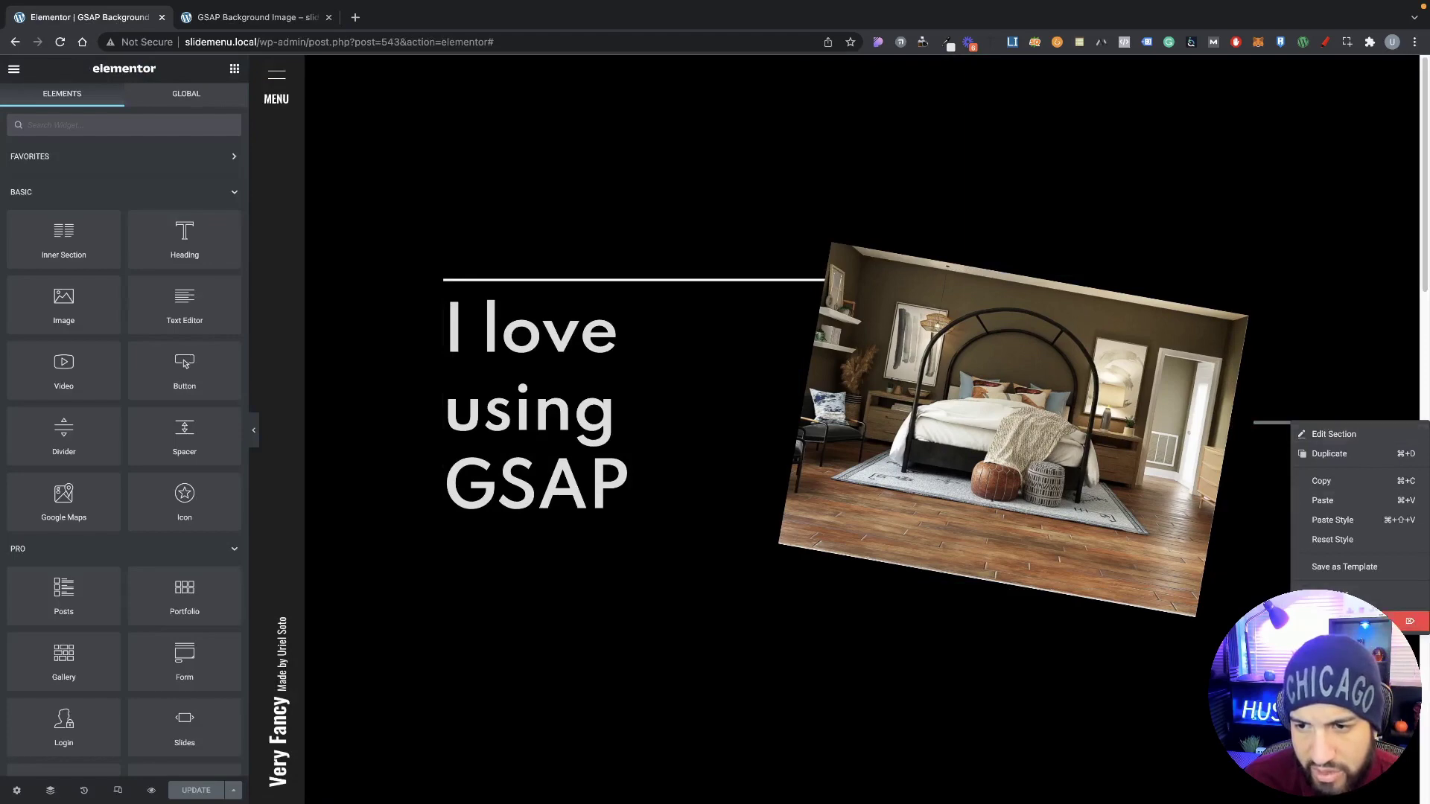
left_click(1333, 520)
key("ctrl+z")
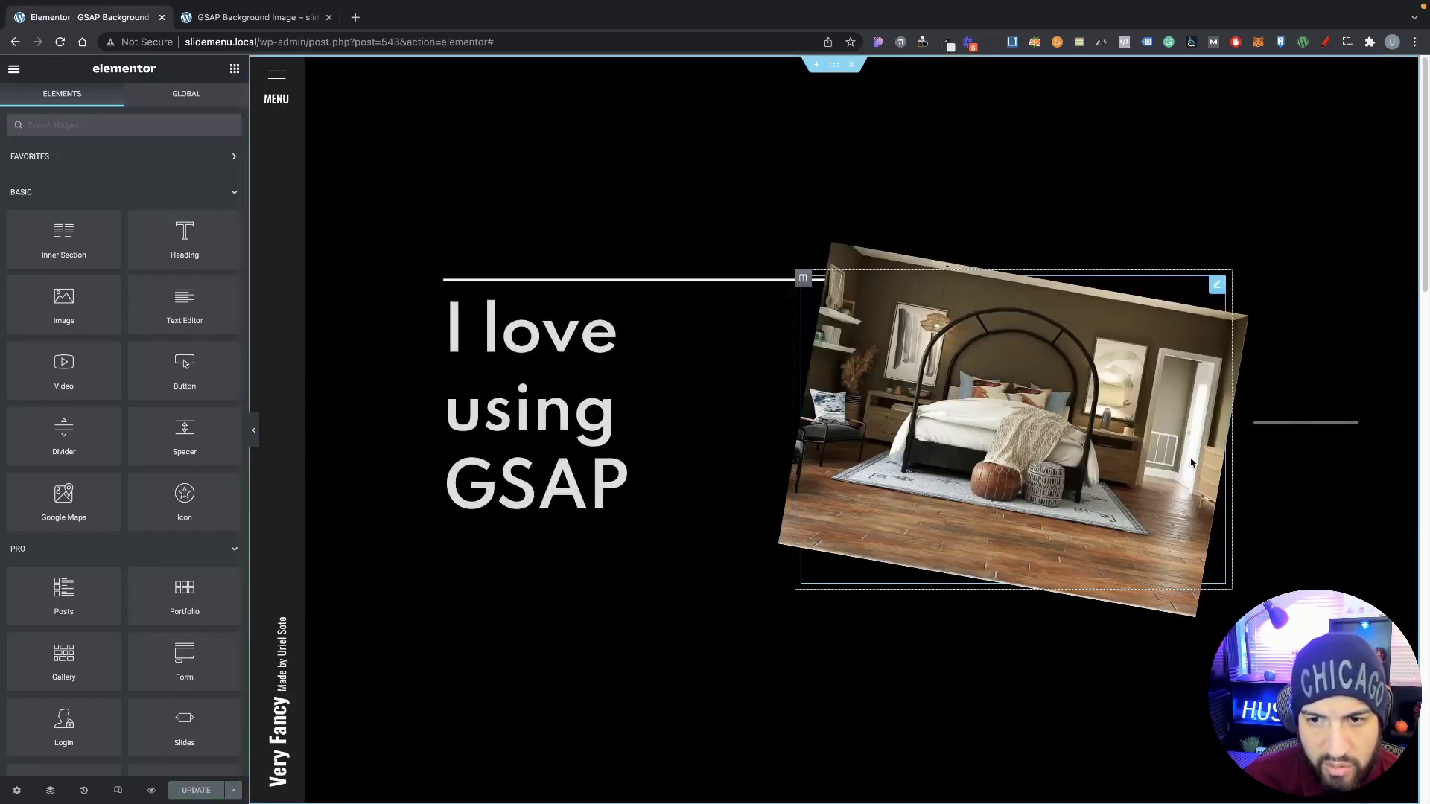
right_click(1297, 424)
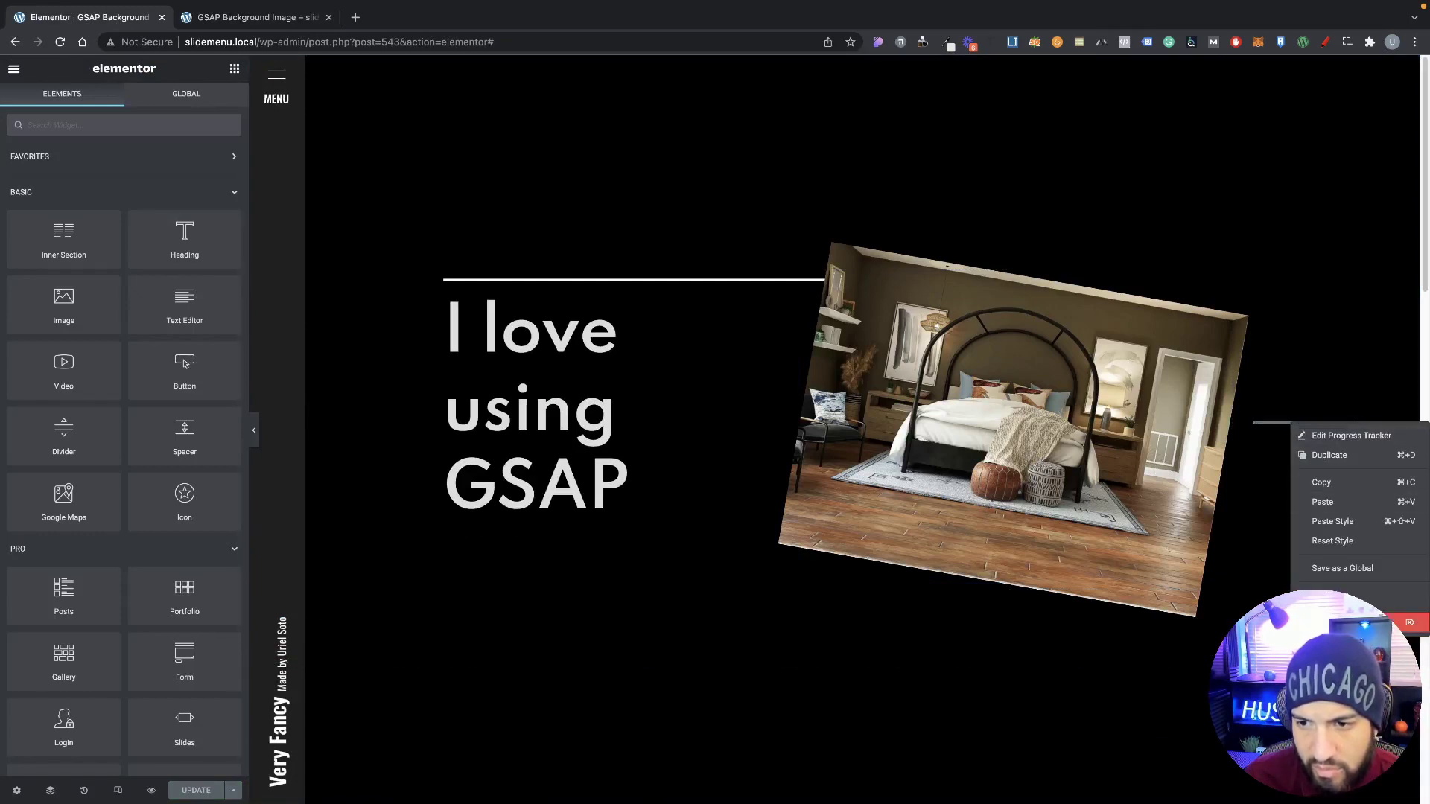
left_click(1333, 540)
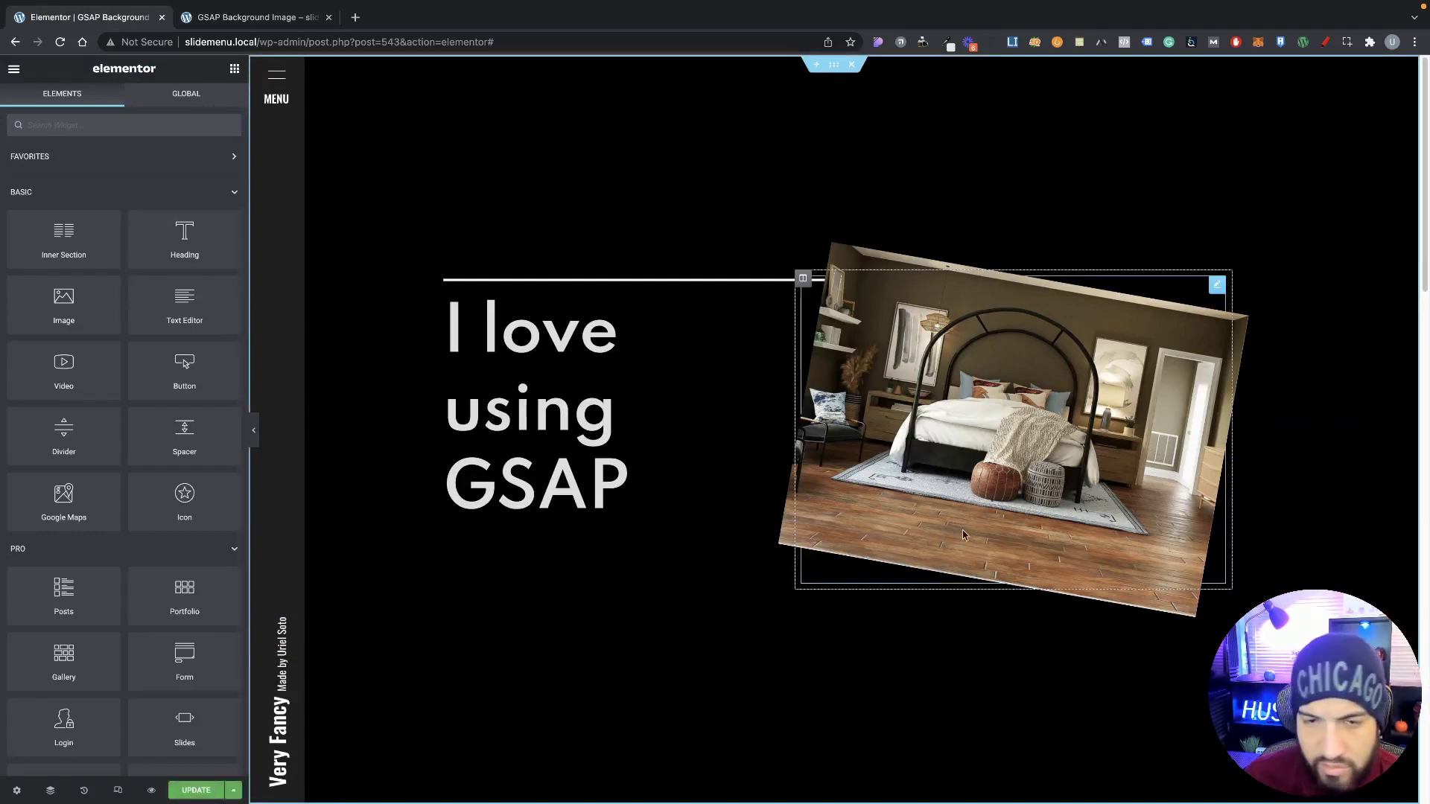
scroll(335, 700, "down", 1)
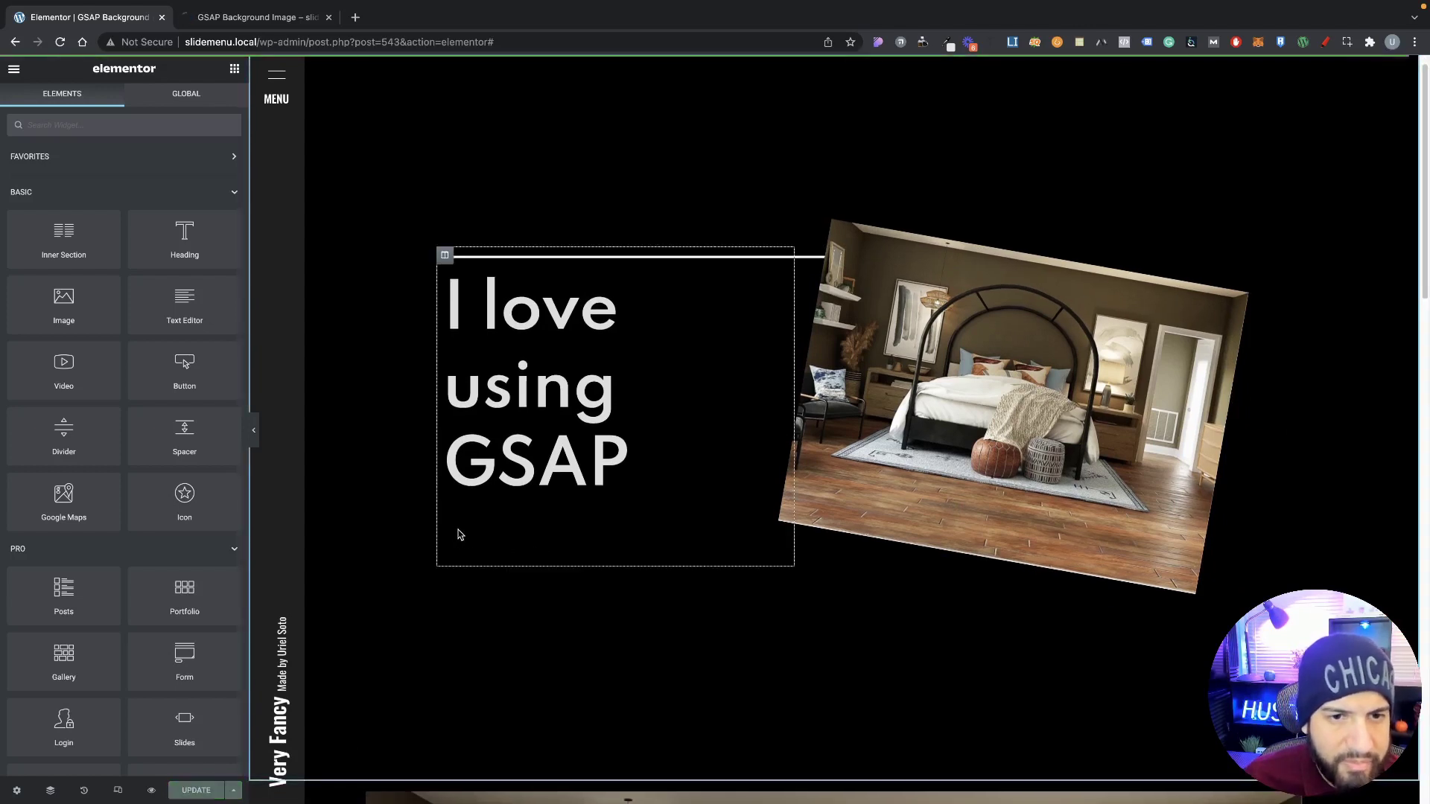
Exit the page editor to the WordPress dashboard and open the Theme Builder templates in table view.
left_click(14, 70)
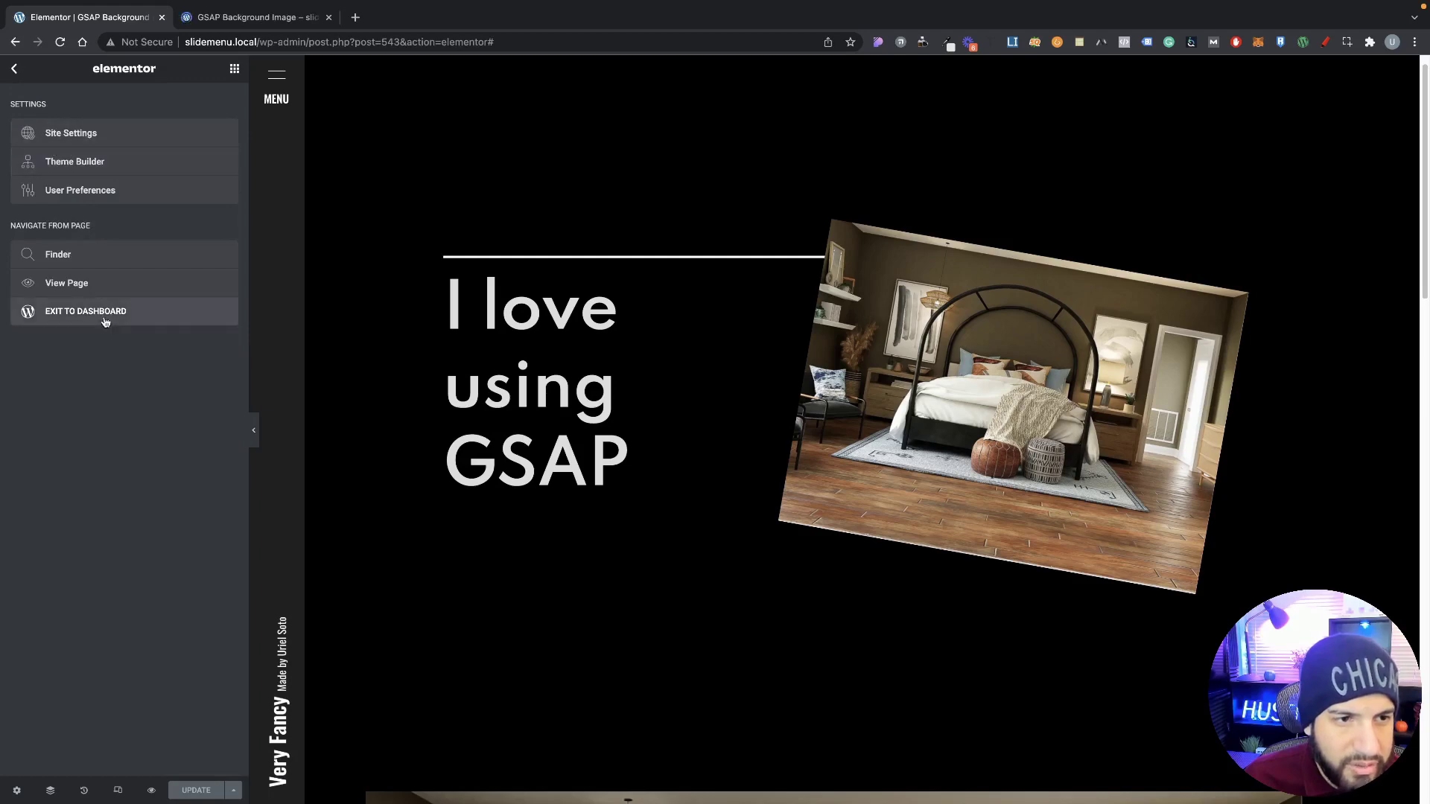
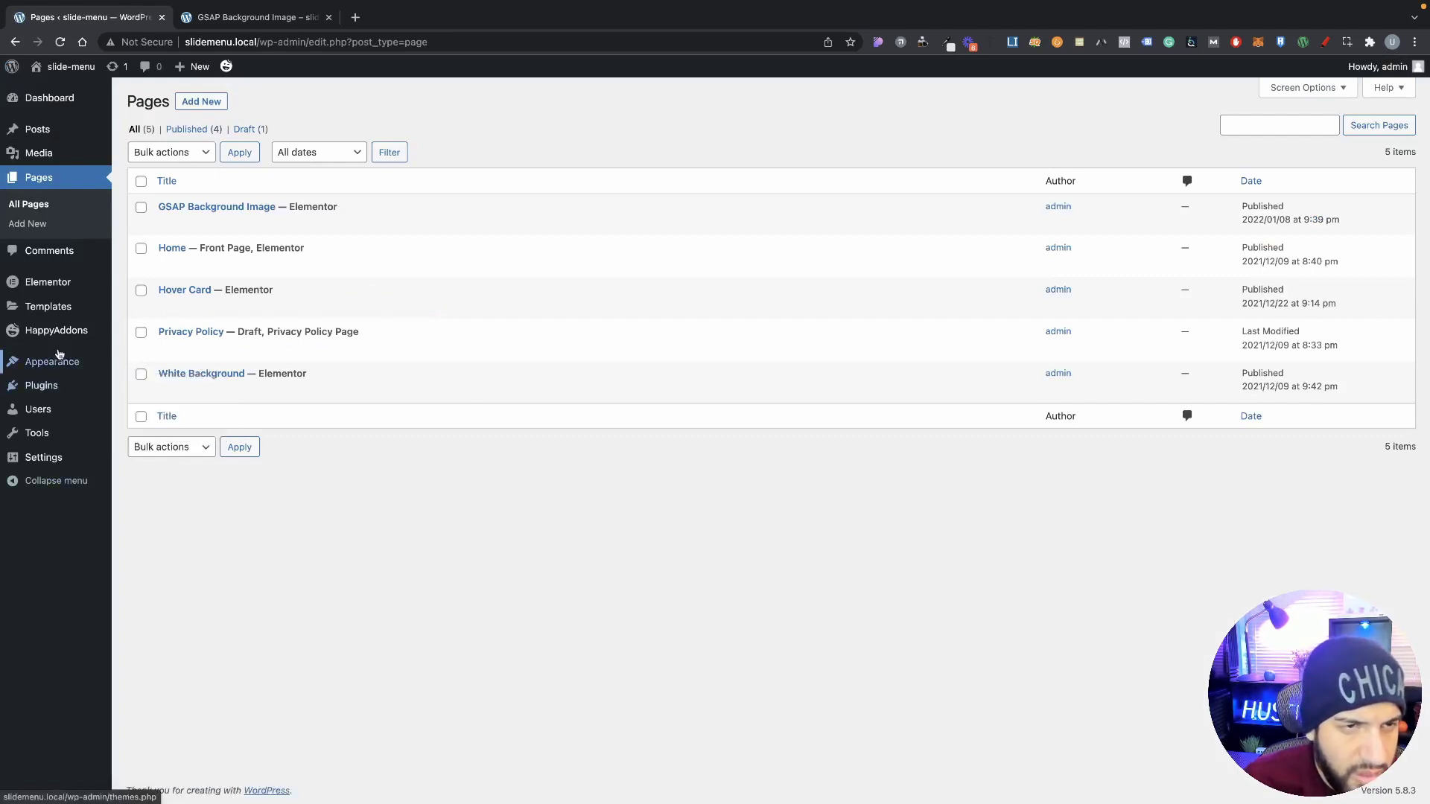
mouse_move(46, 307)
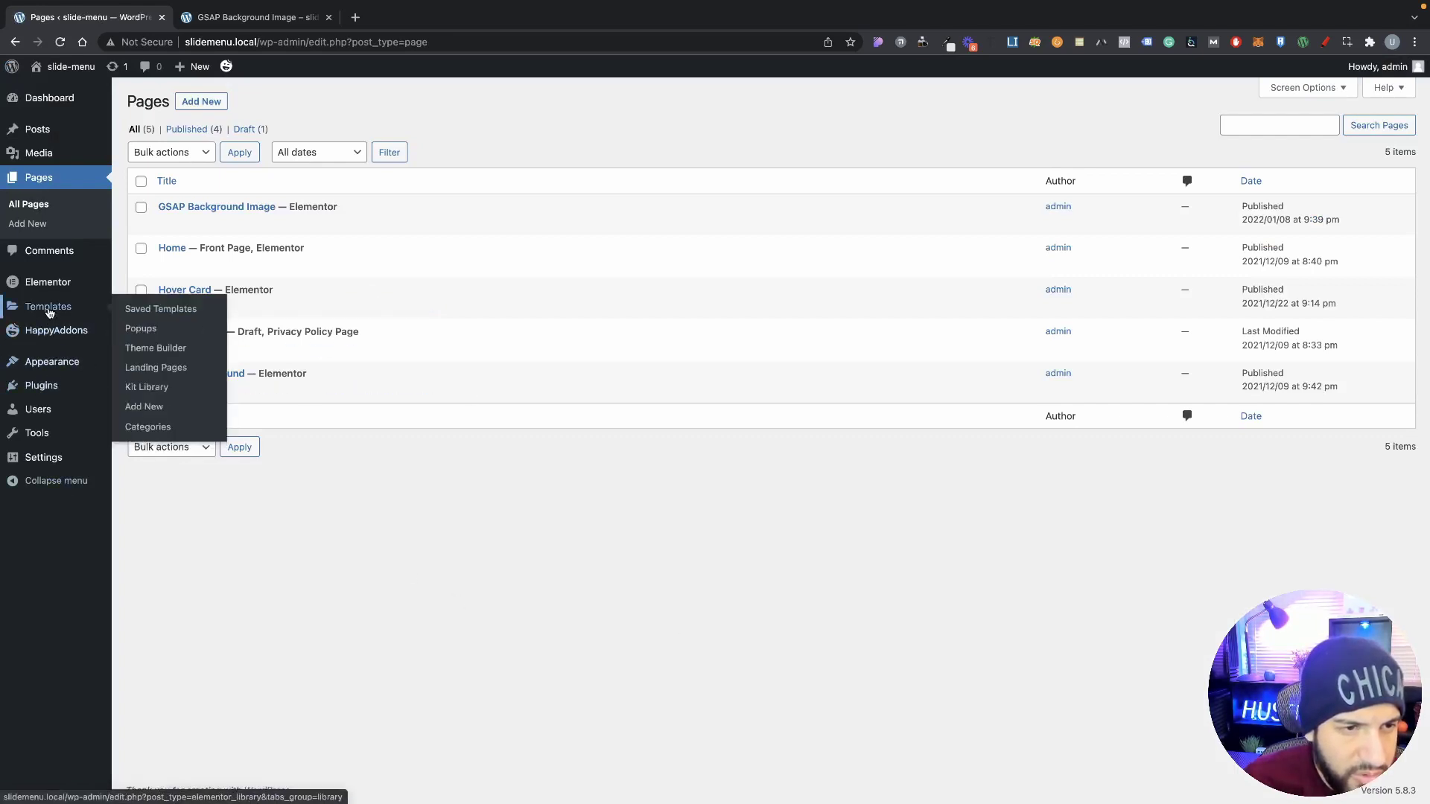
left_click(160, 348)
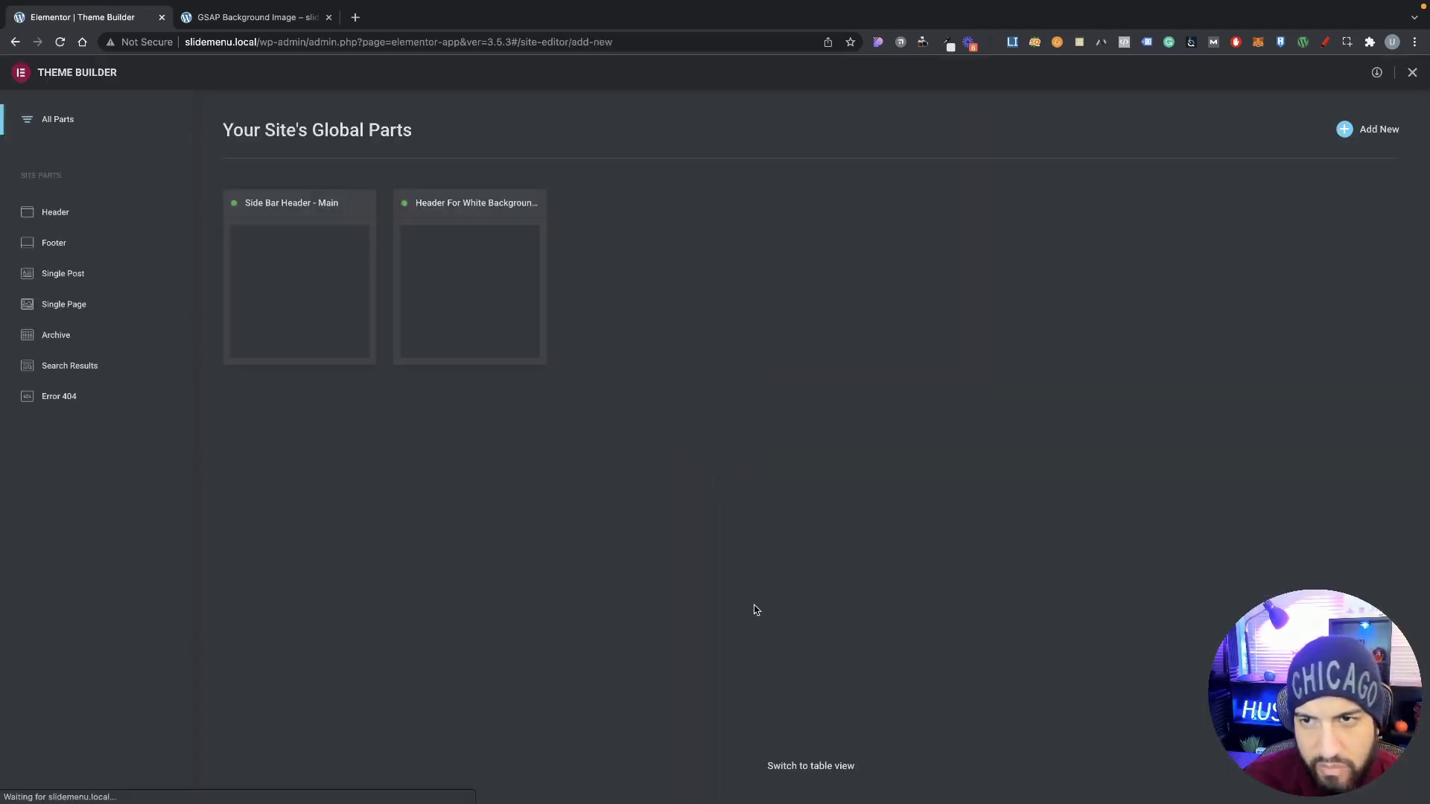
left_click(837, 771)
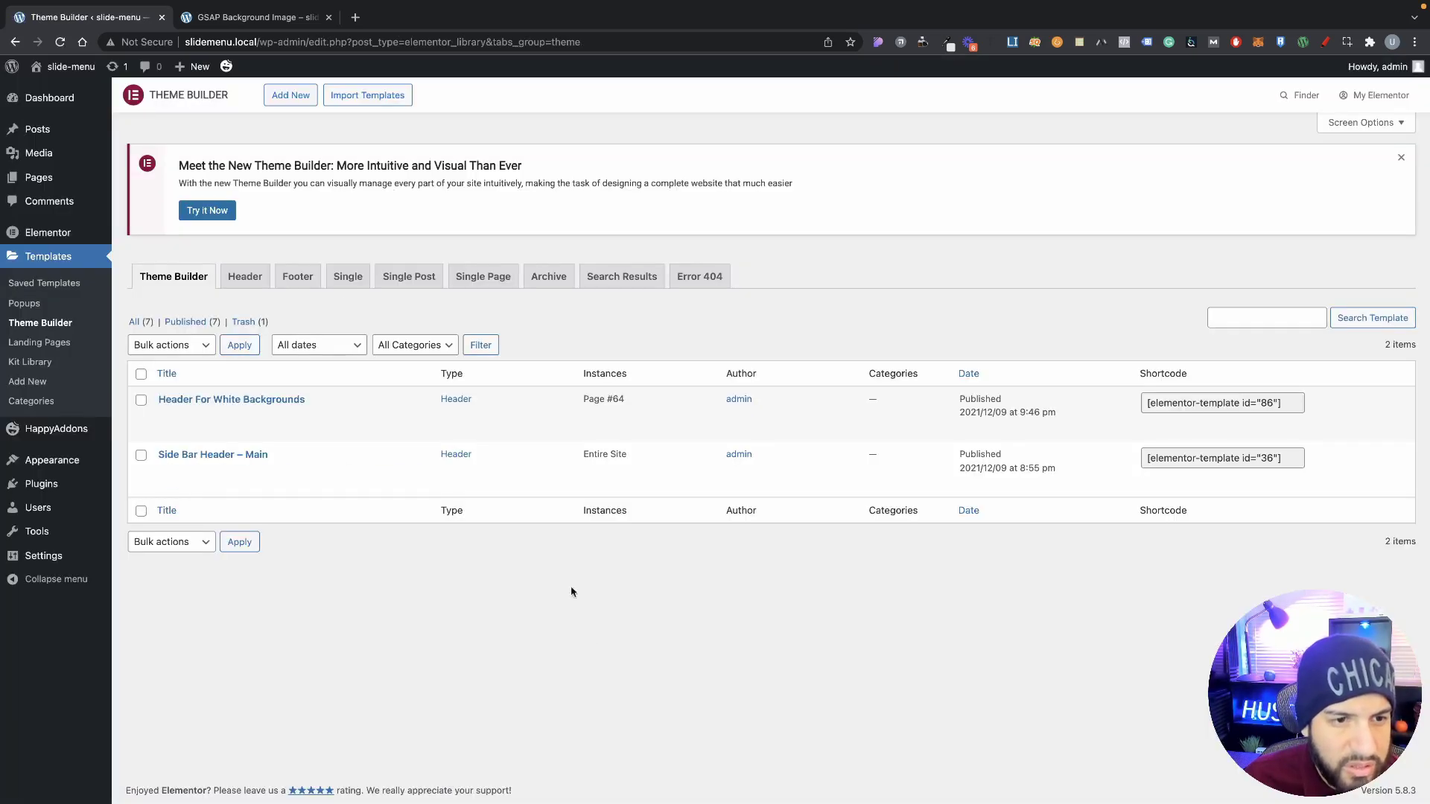
Create a Header template named "new header" and bring its Elementor editor into view.
left_click(283, 103)
left_click(782, 436)
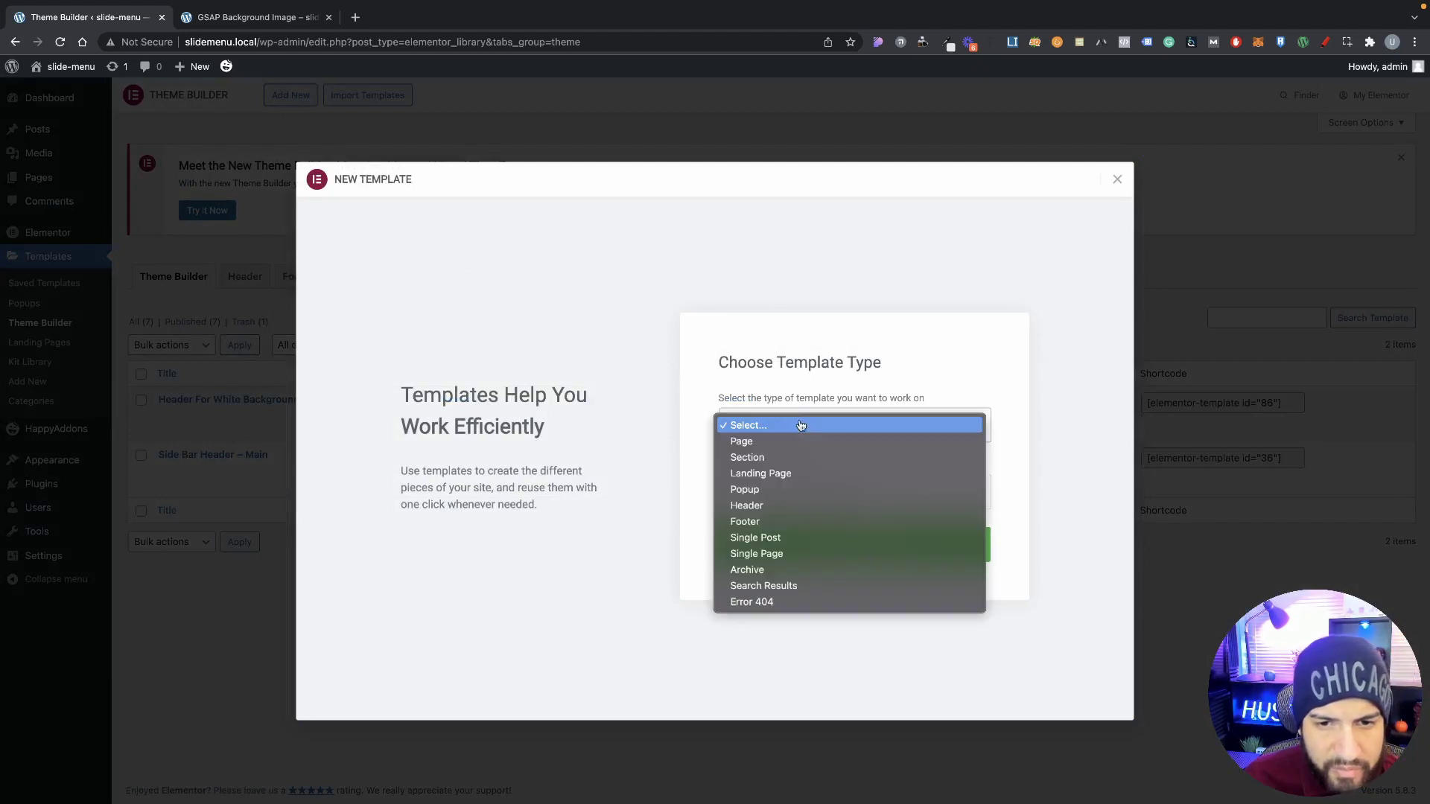
left_click(768, 499)
left_click(767, 489)
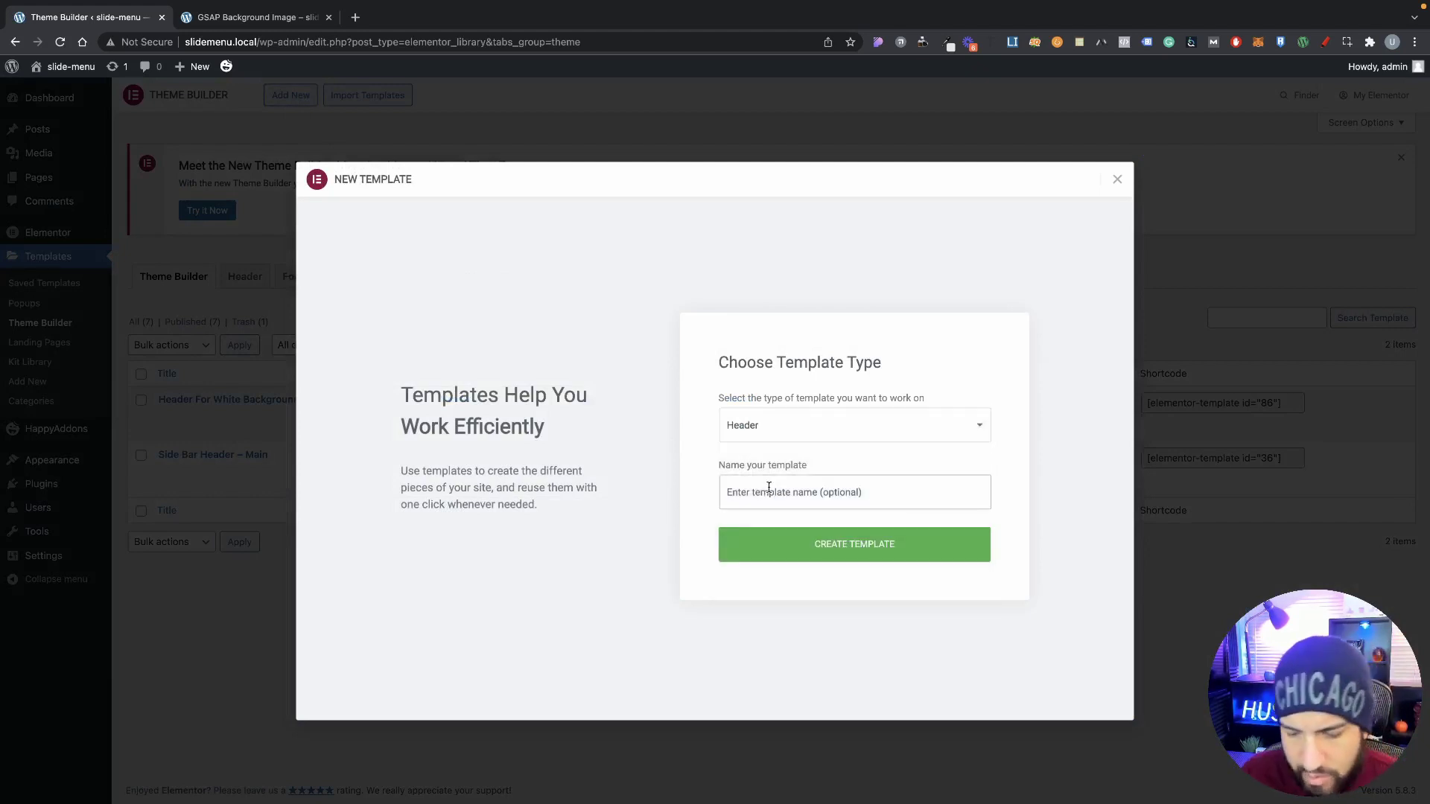
type("new heade")
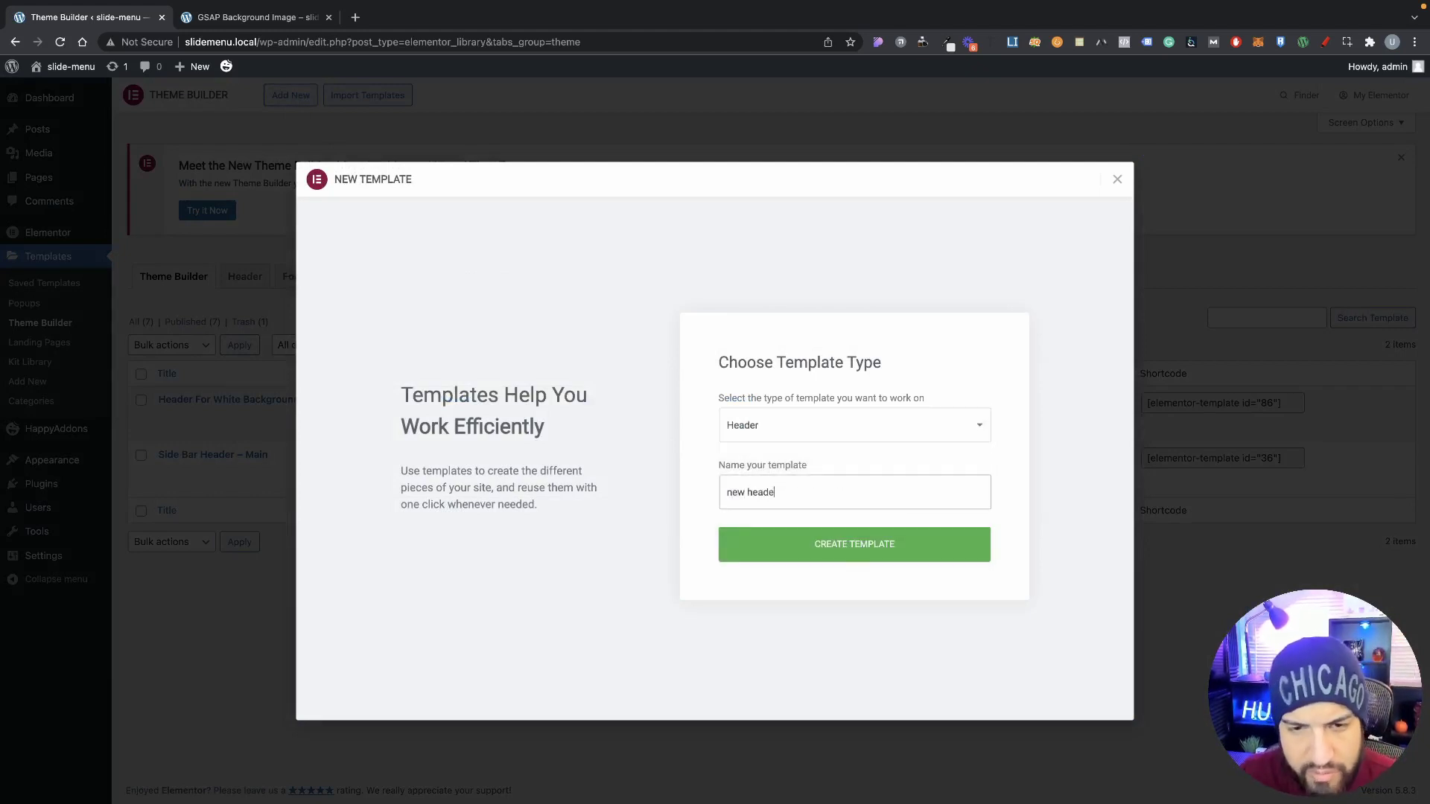
type("r")
left_click(833, 555)
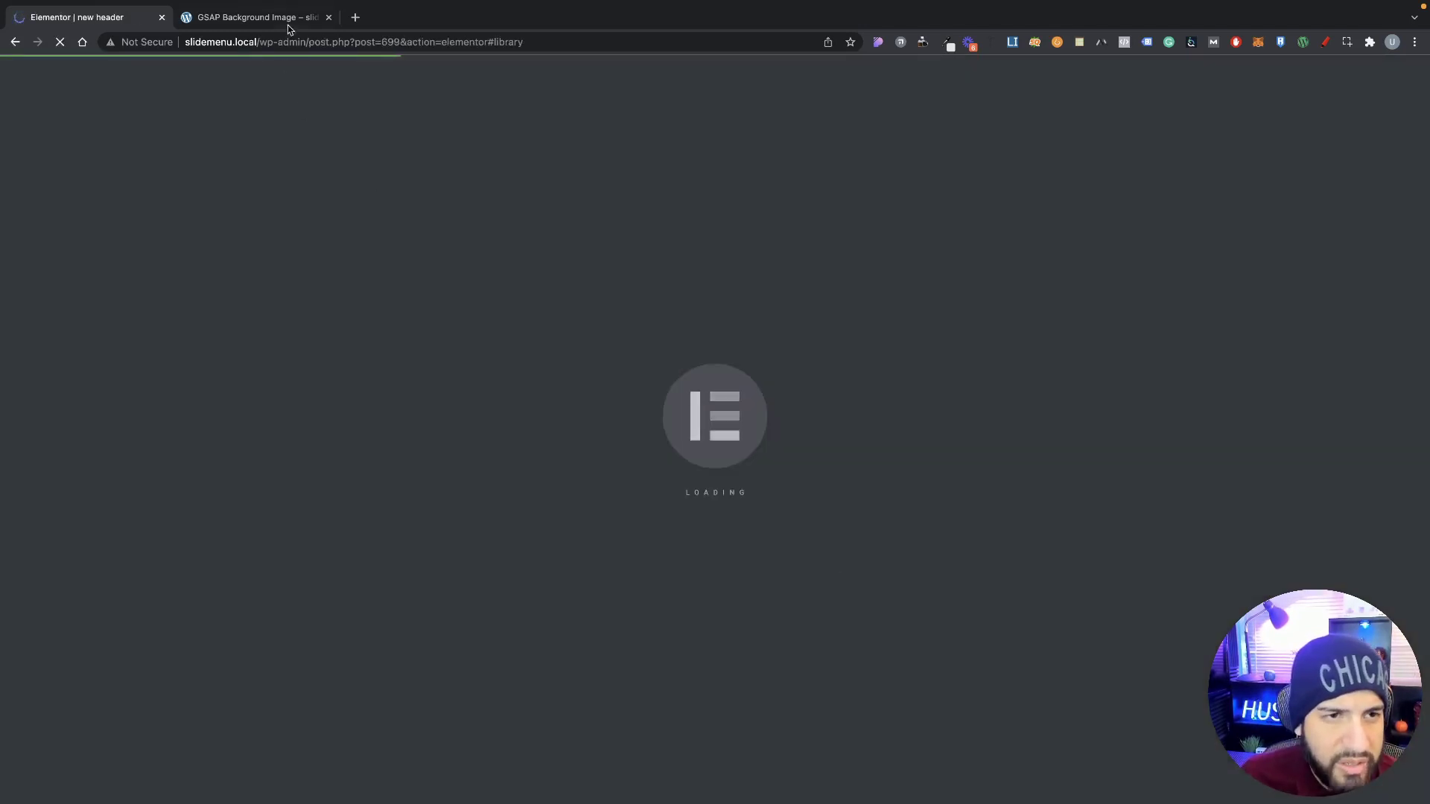
left_click(288, 23)
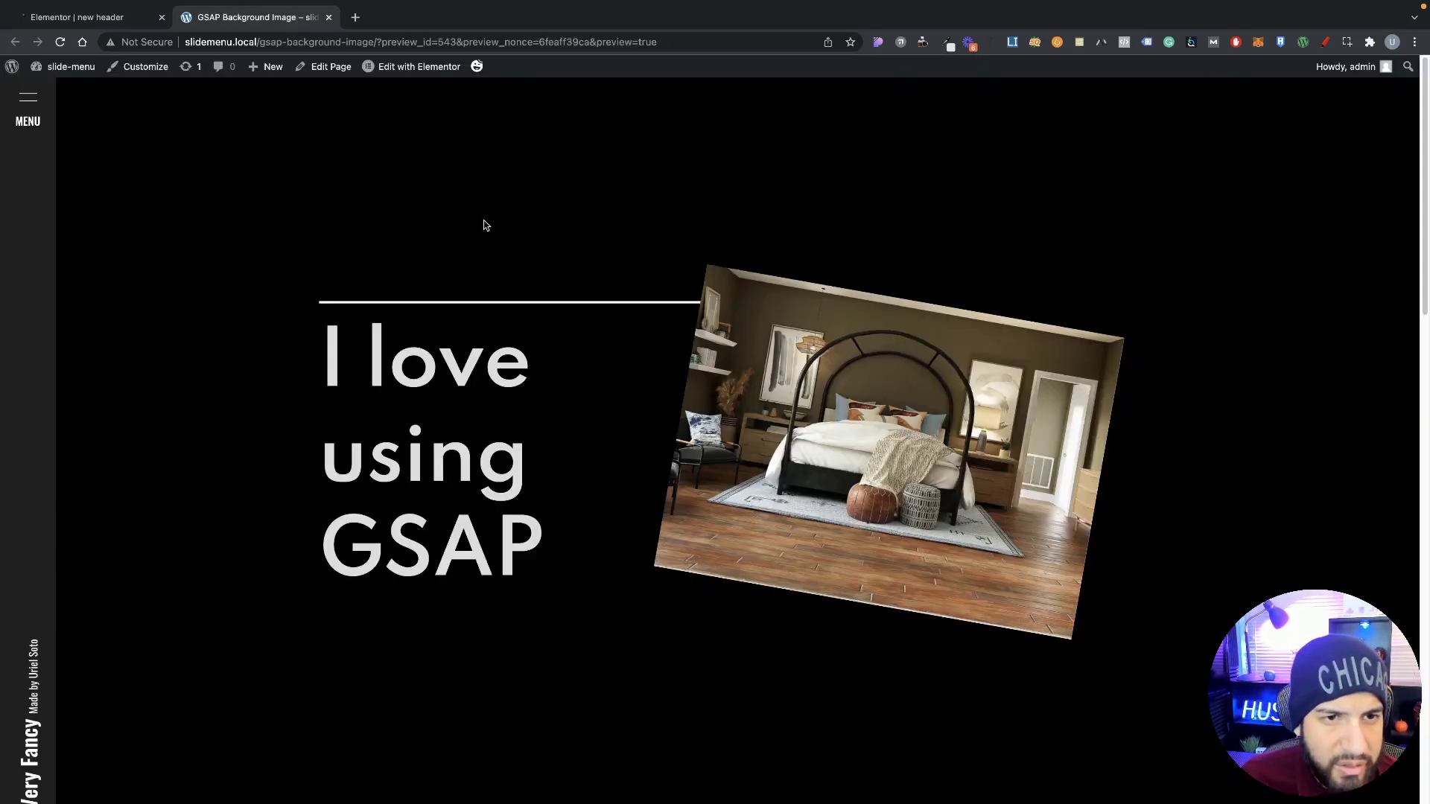
left_click(83, 17)
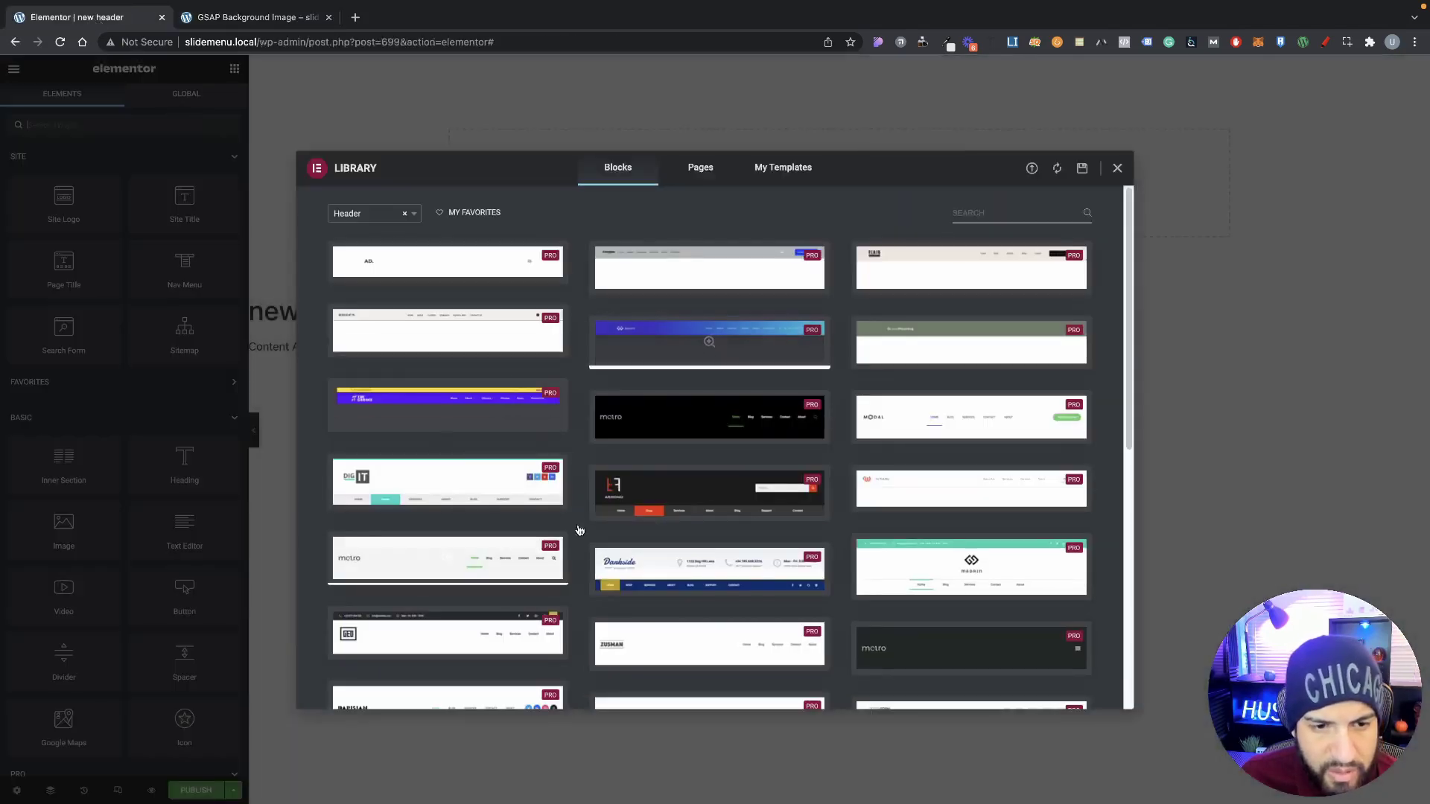
Browse the header blocks in the library and insert the light one with the 810 D.F.S logo, navigation menu and social icons.
scroll(580, 530, "down", 6)
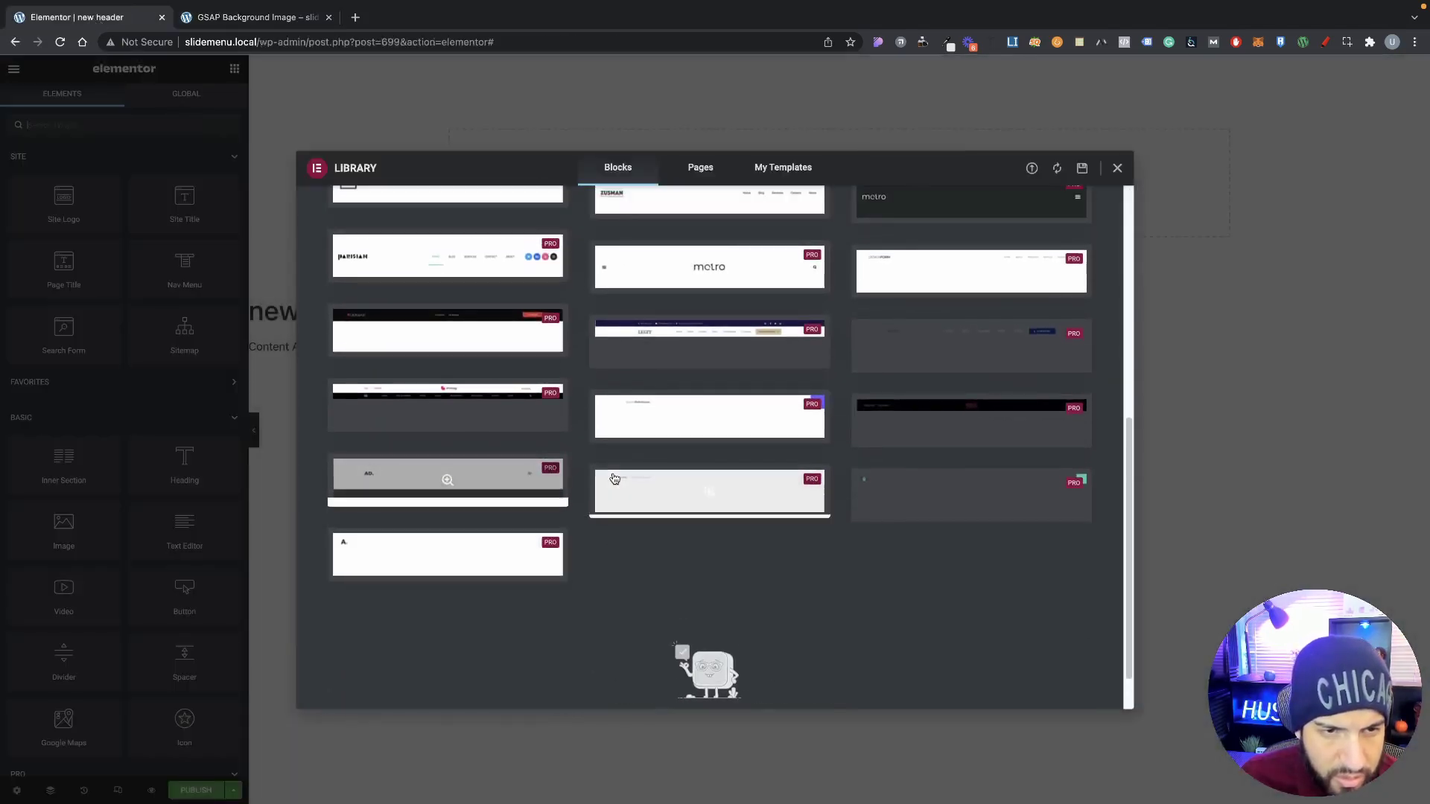
scroll(614, 478, "up", 4)
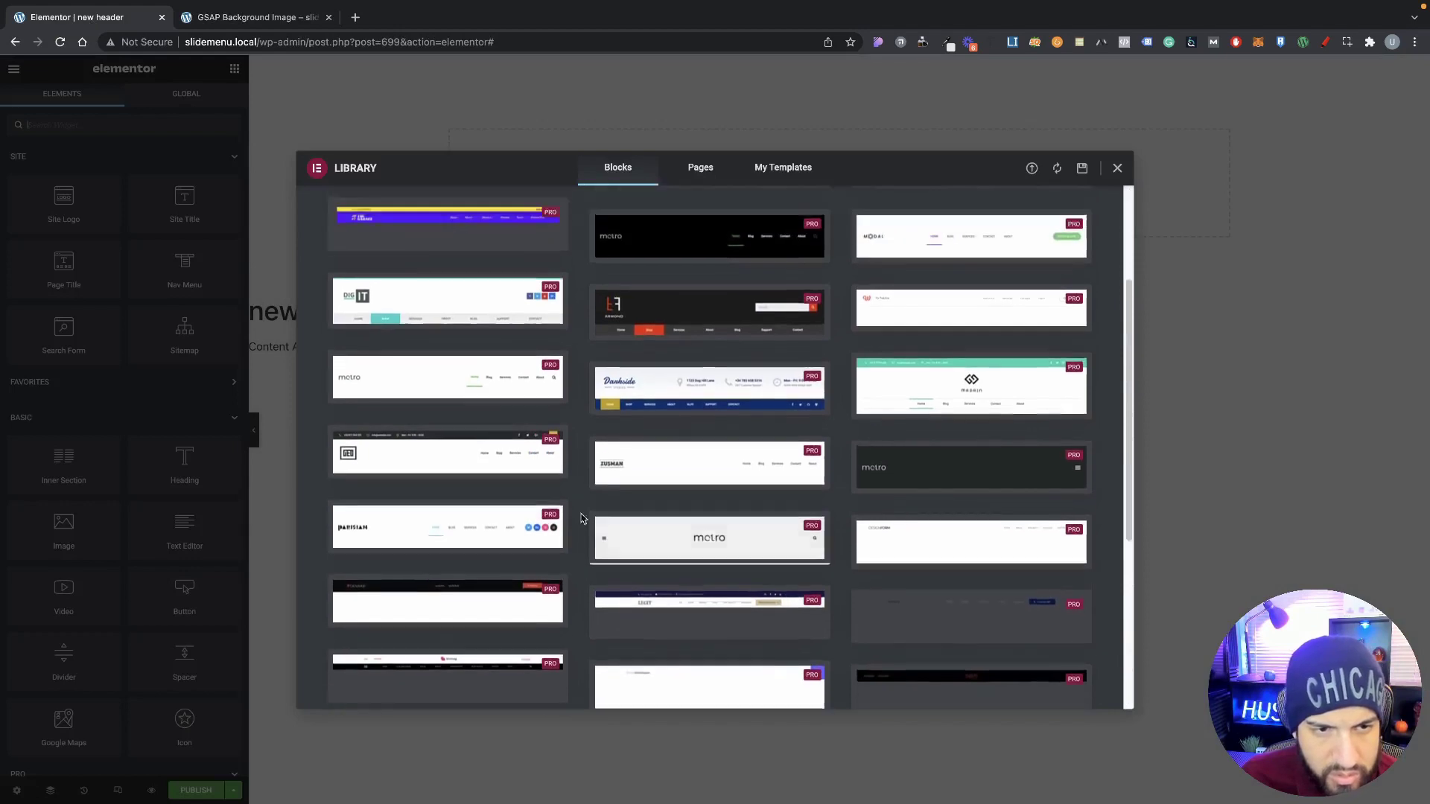
scroll(581, 518, "up", 4)
left_click(336, 325)
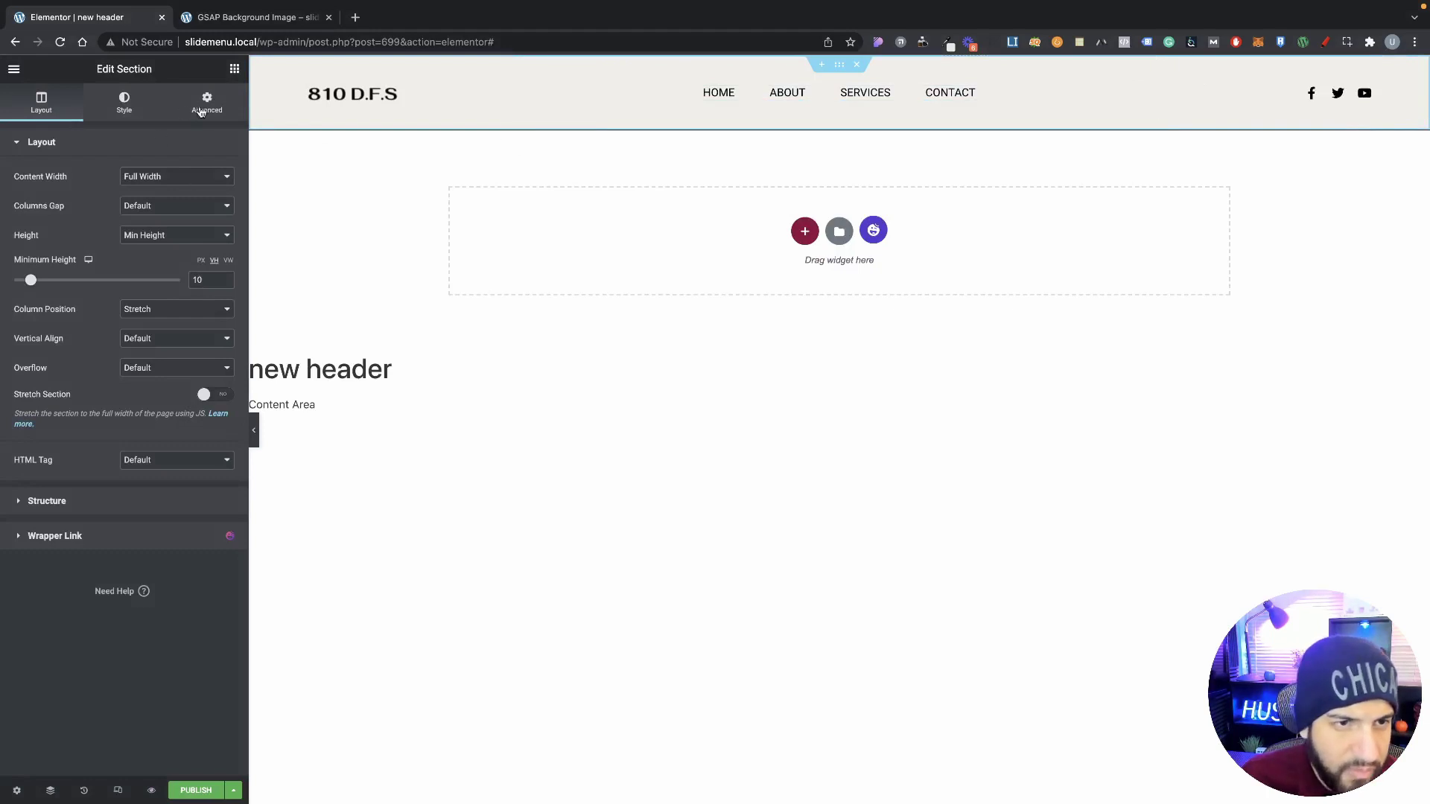
Add a single-column section directly below the header block and place a Progress Tracker widget in it.
left_click(235, 70)
left_click(804, 231)
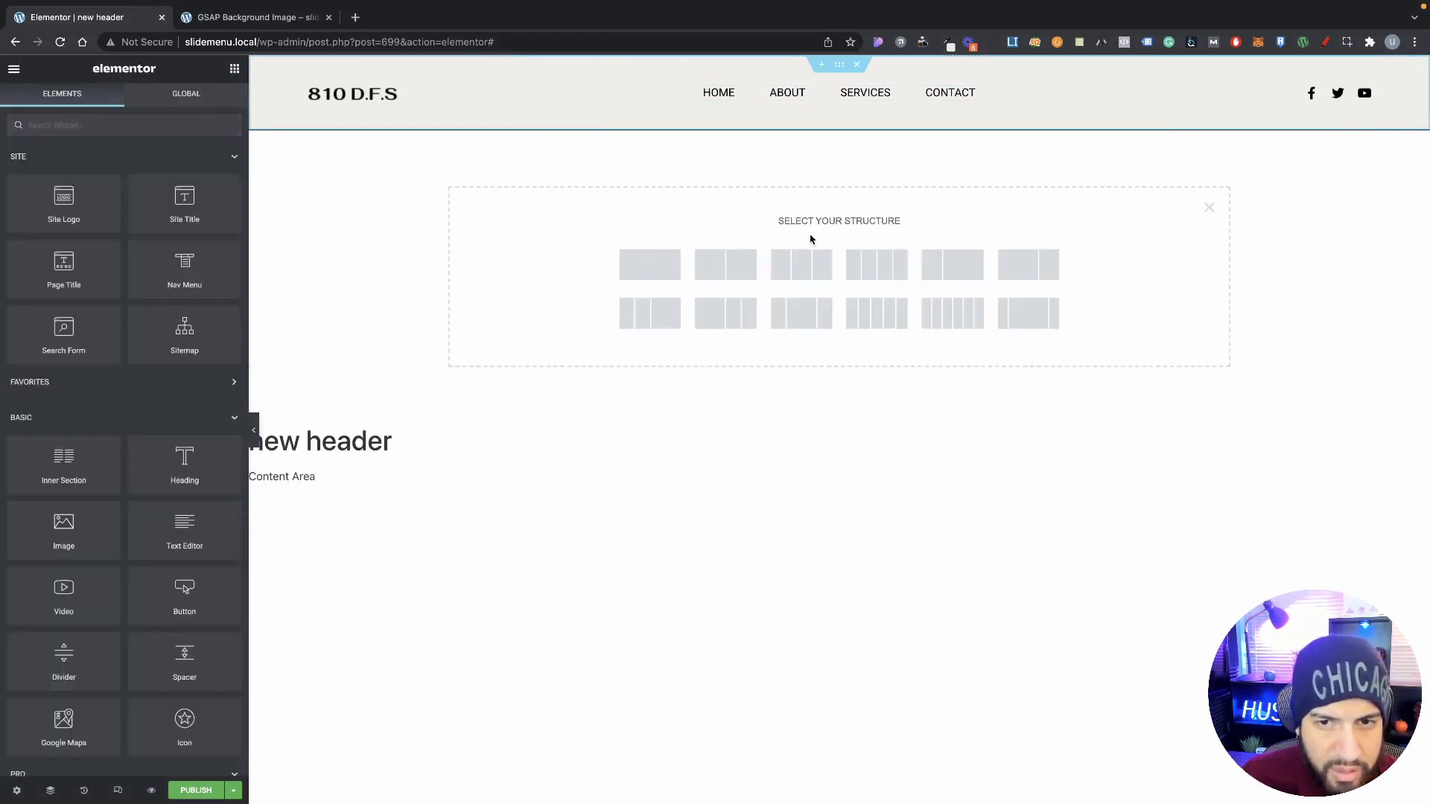
left_click(652, 265)
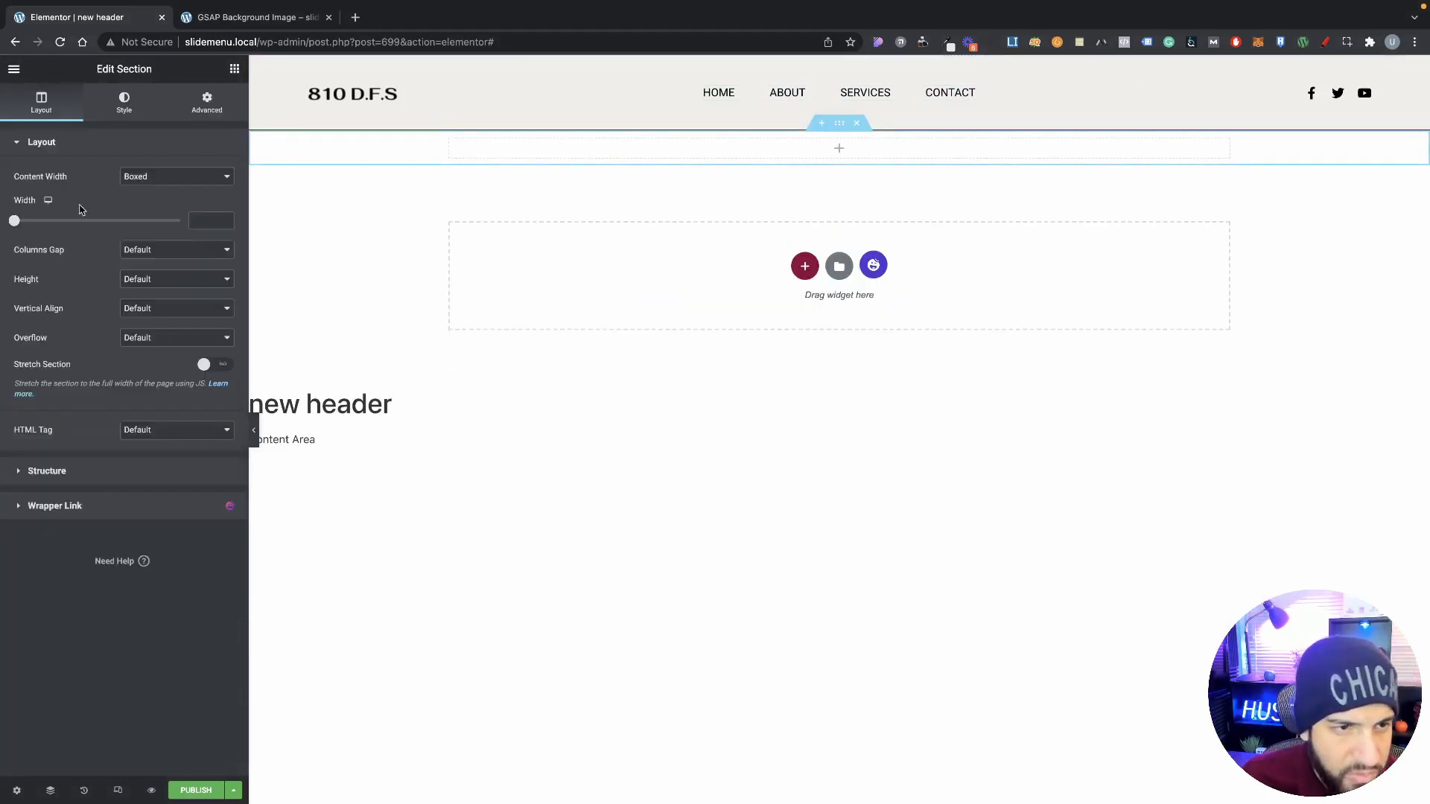
left_click(119, 103)
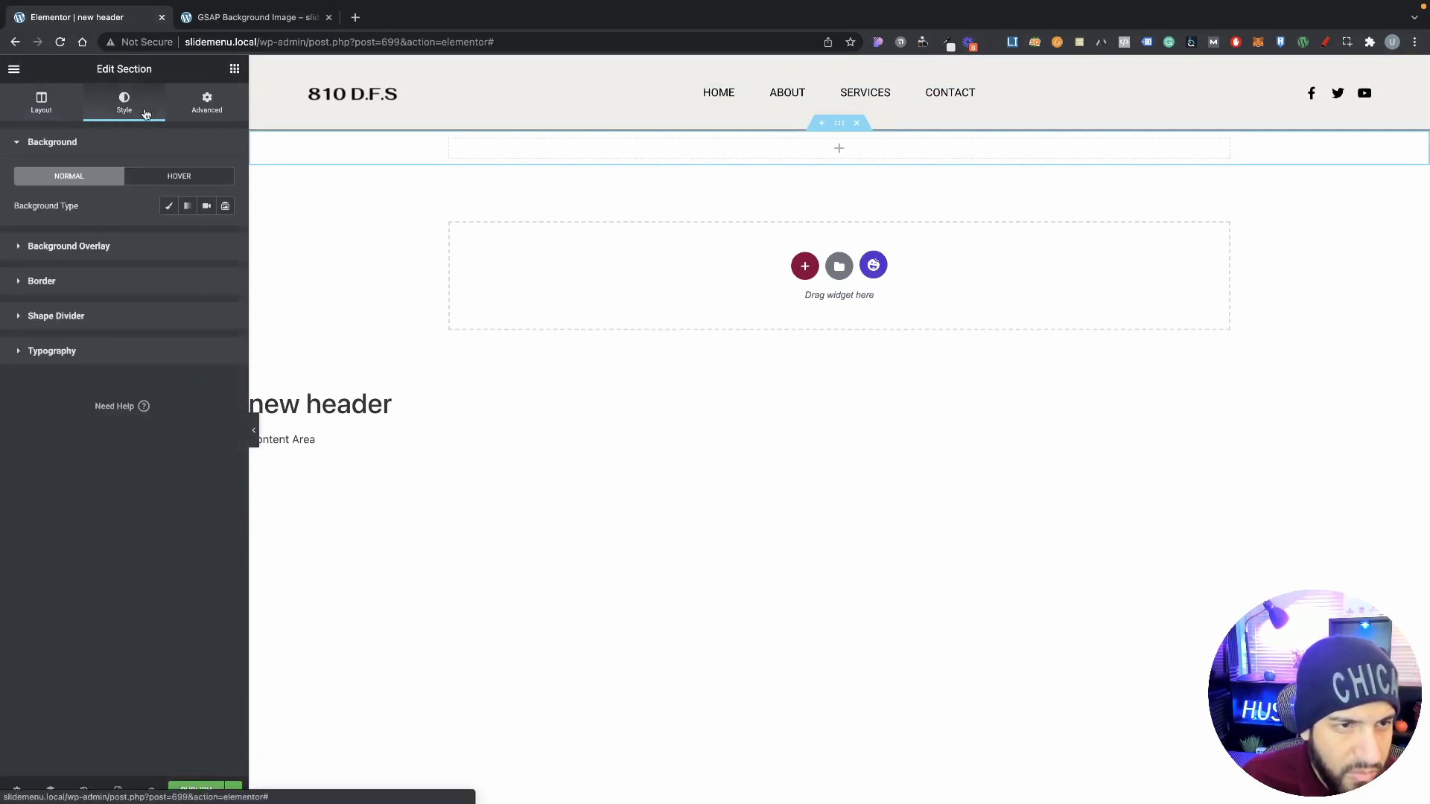
left_click(234, 69)
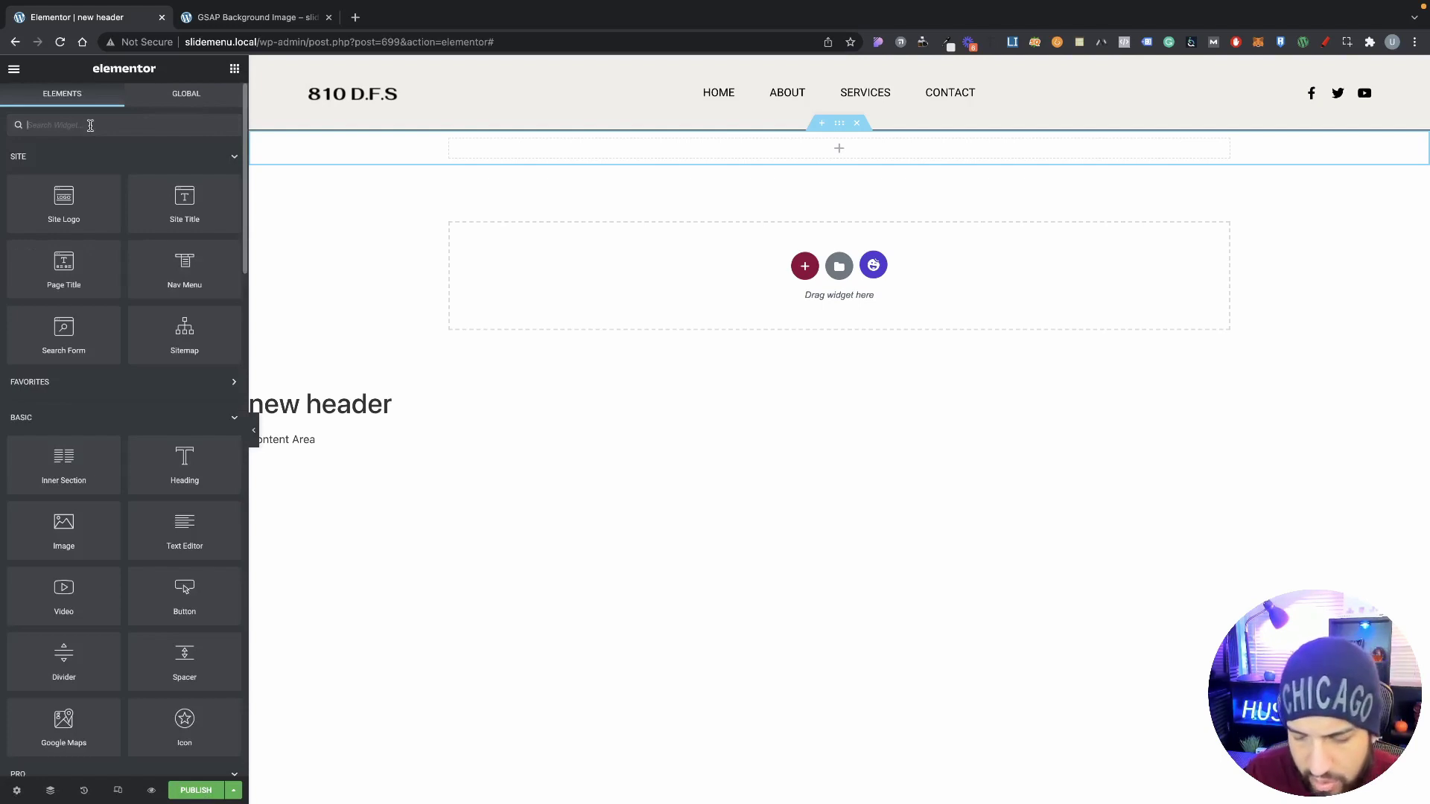
type("prog")
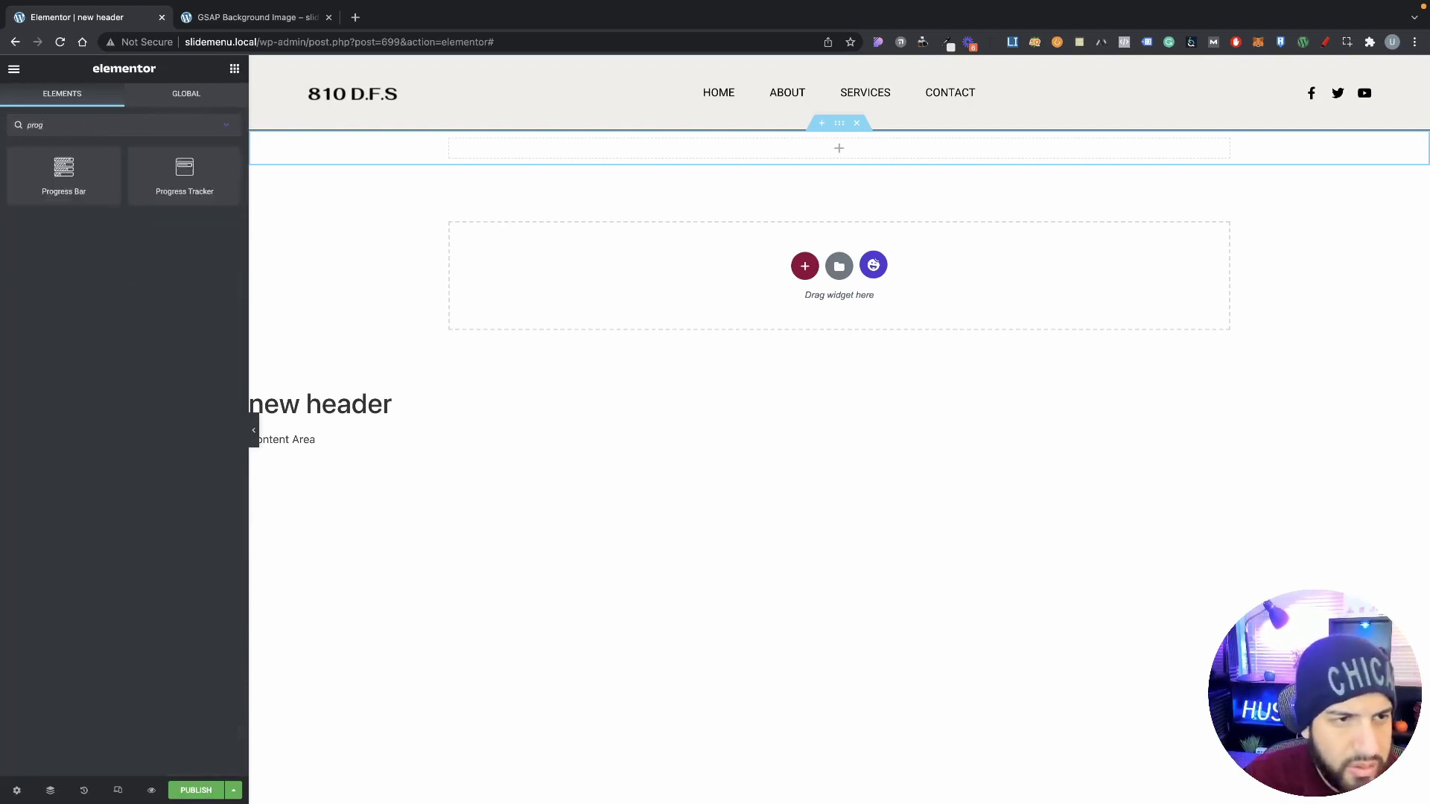
left_click_drag(185, 171, 566, 153)
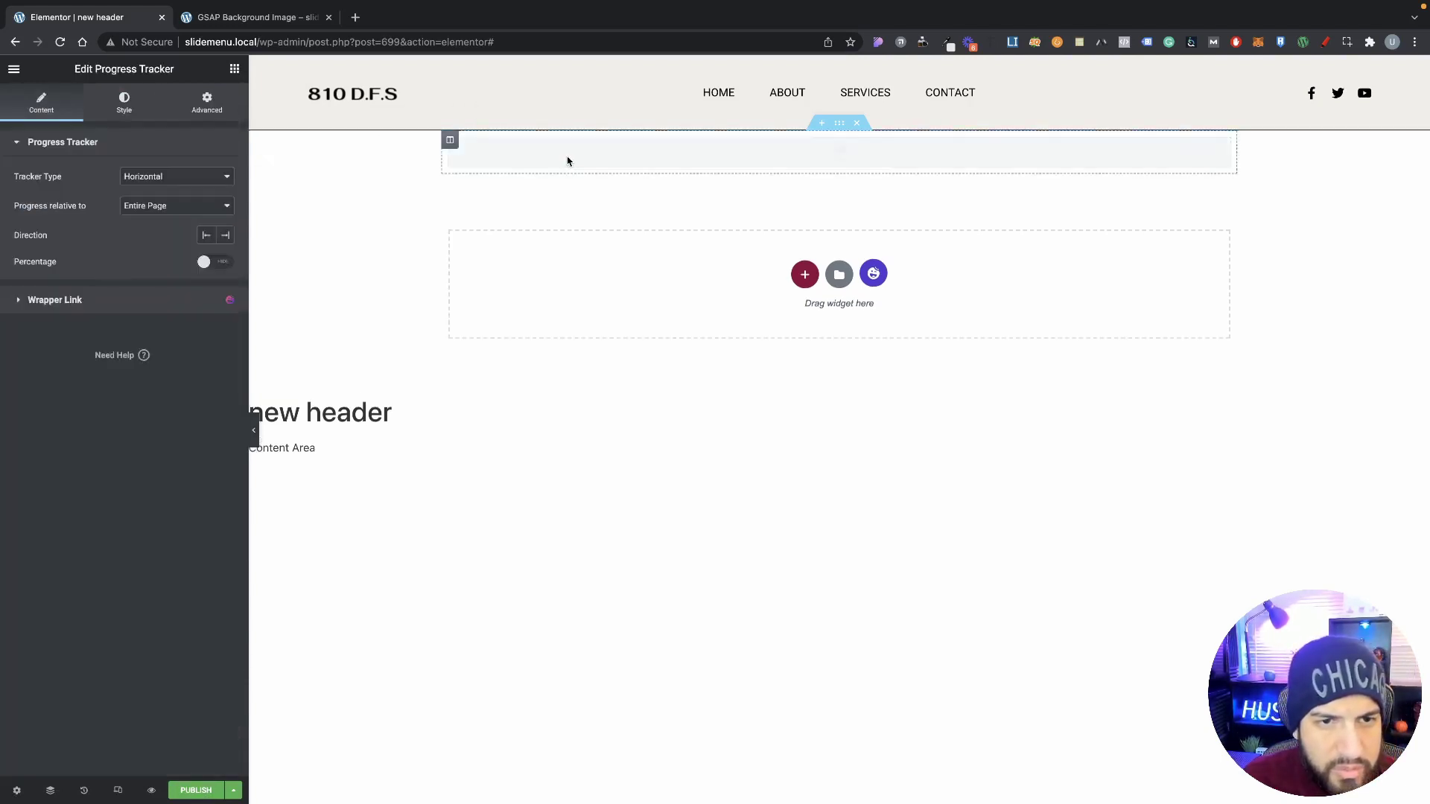
Set the progress tracker's section to No Gap columns and Full Width content.
left_click(840, 122)
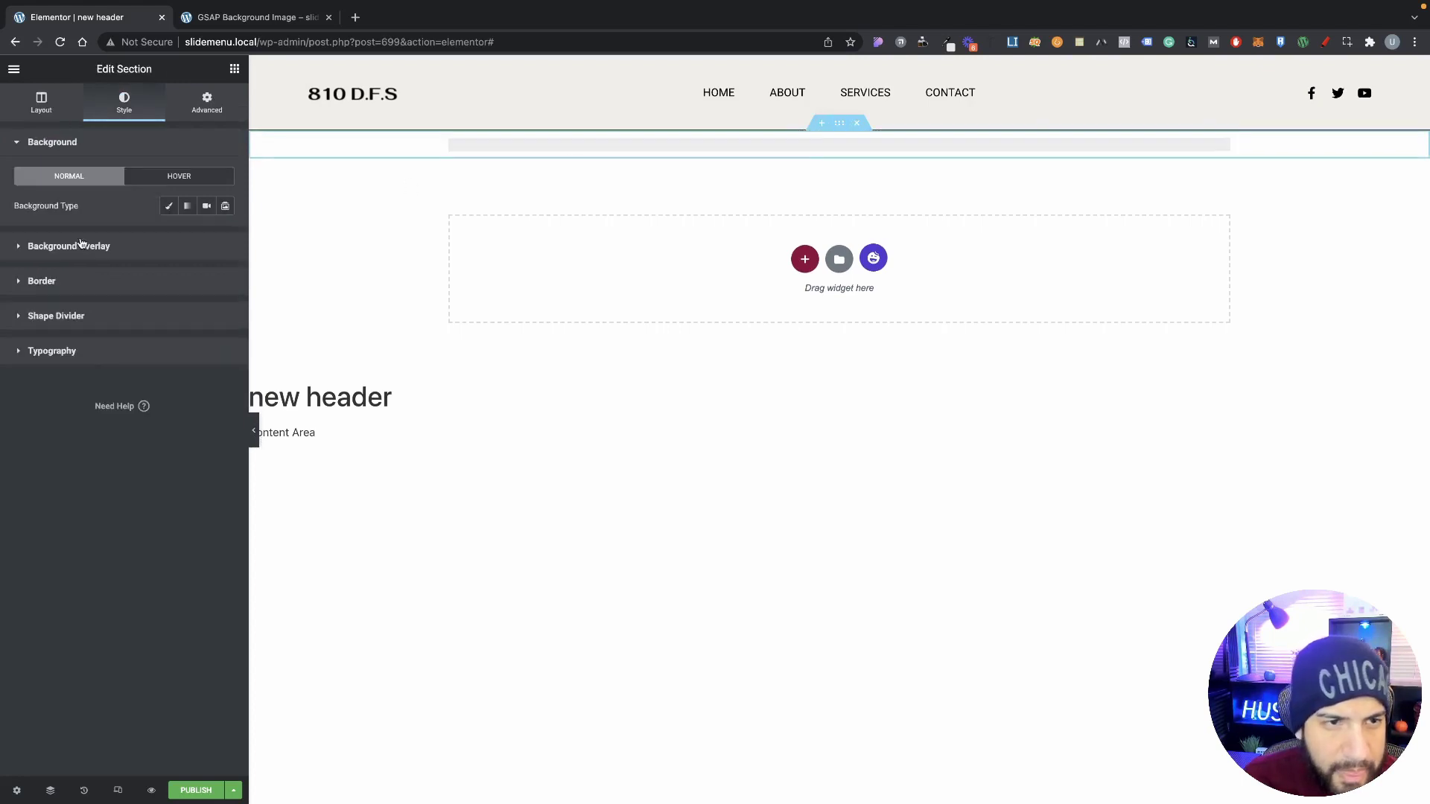
left_click(42, 103)
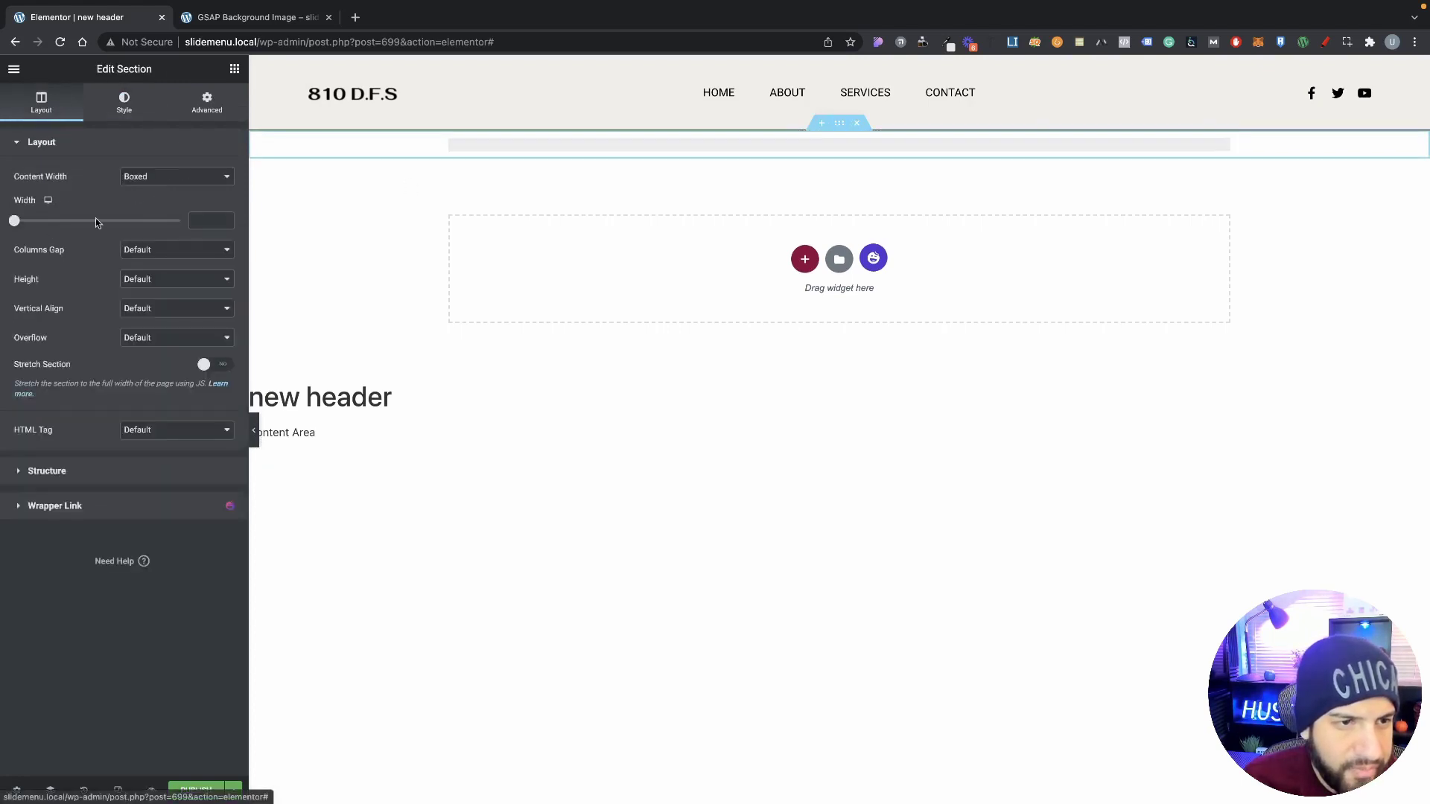
left_click(171, 249)
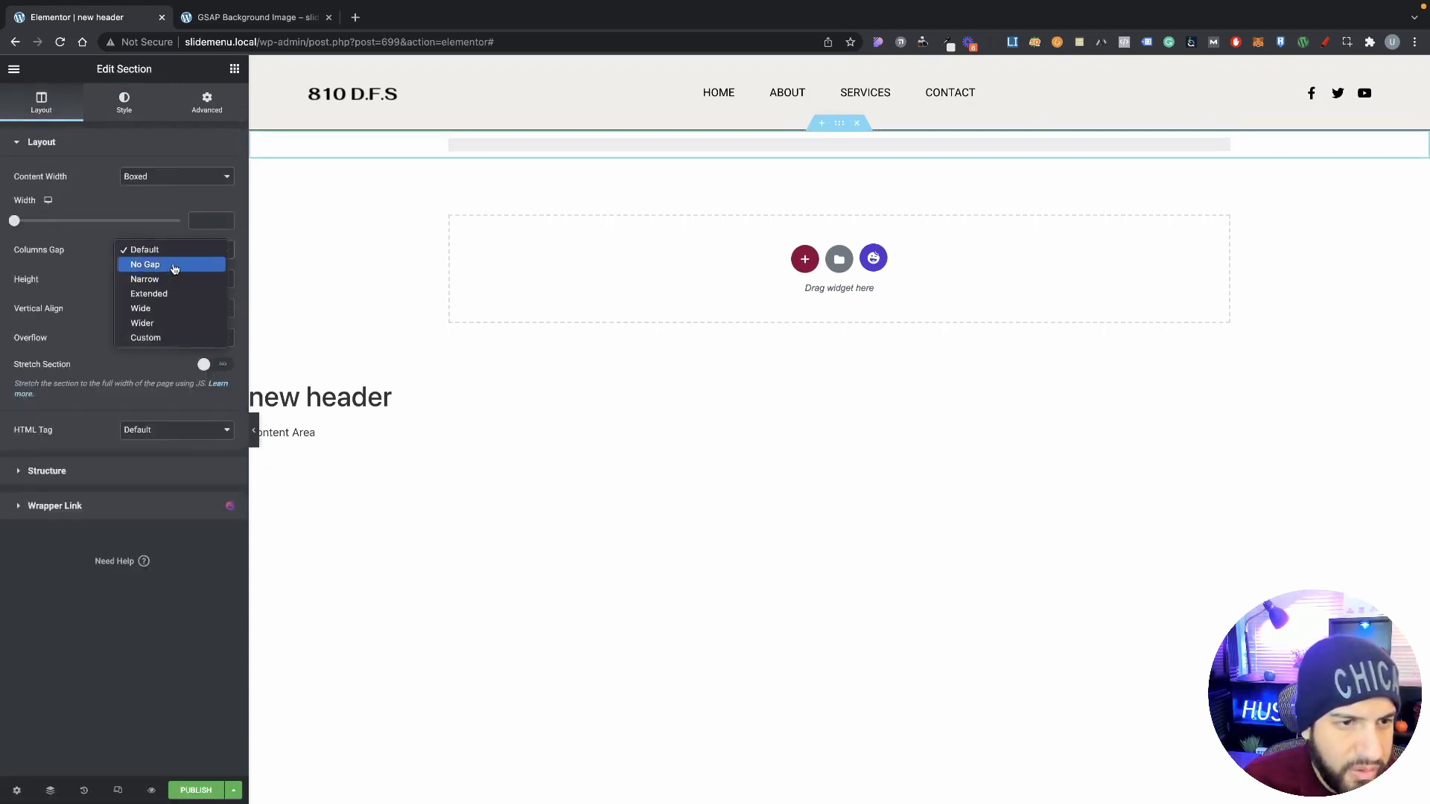
left_click(175, 266)
left_click(147, 177)
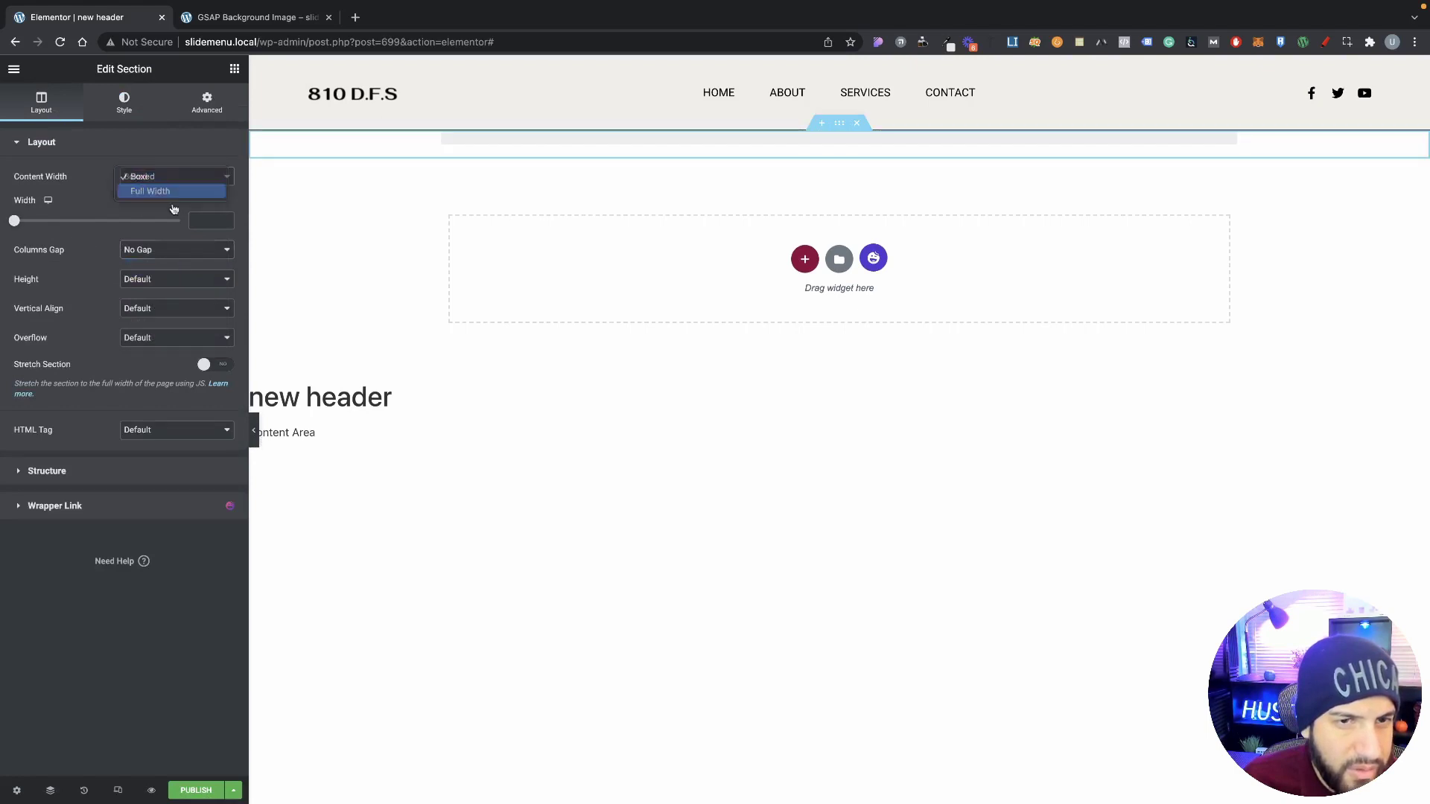
left_click(150, 192)
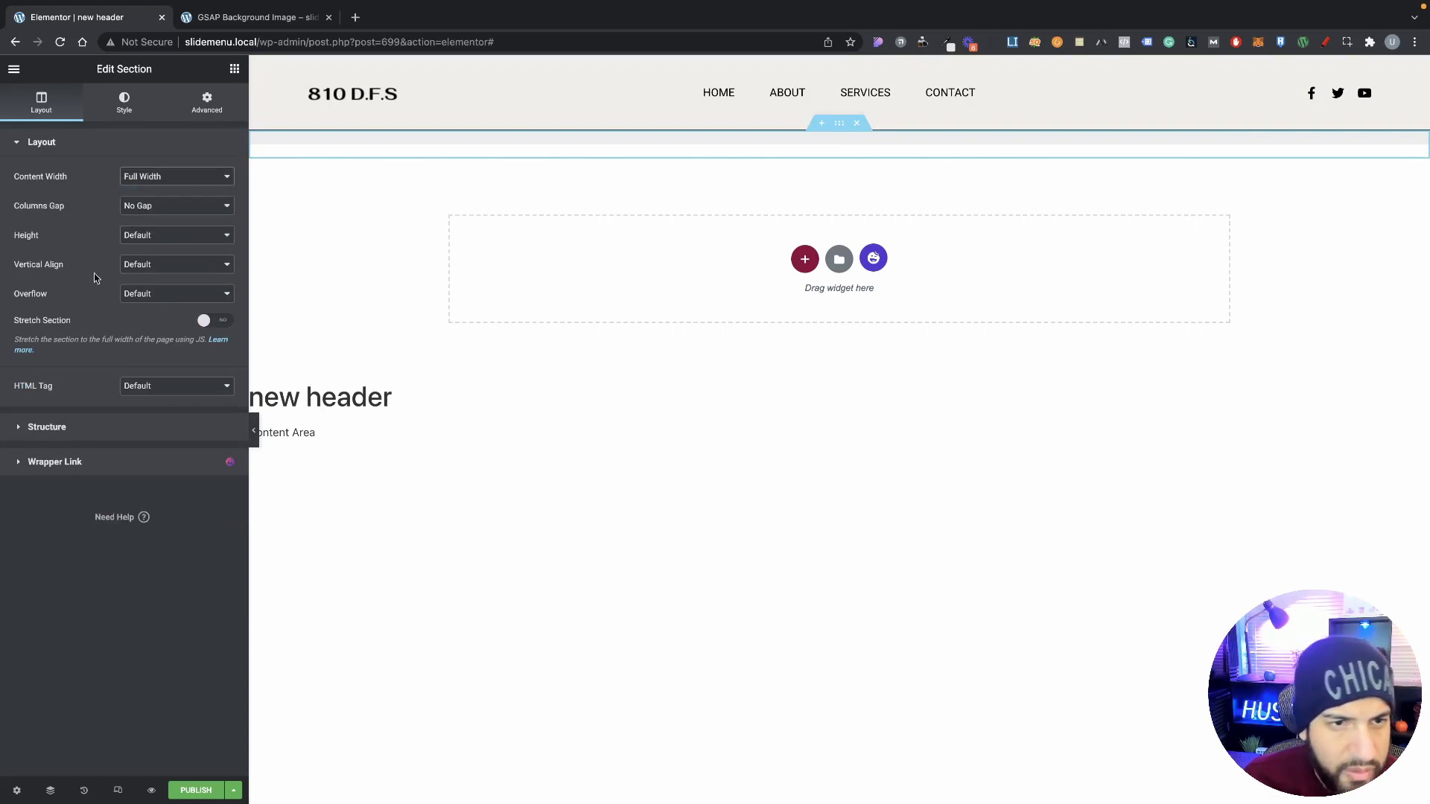
left_click(125, 104)
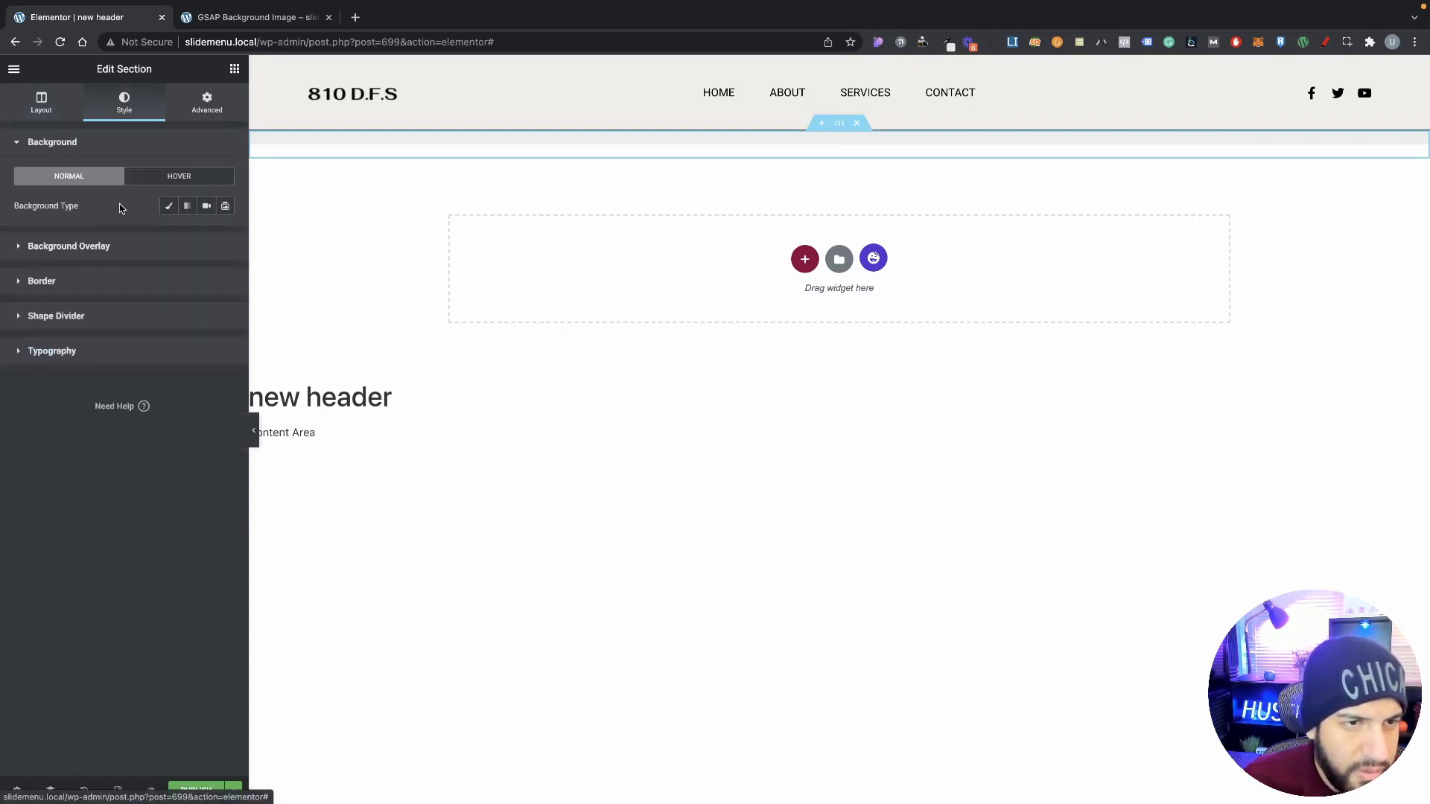
Set the height of the header's progress tracker to 5 px.
left_click(394, 142)
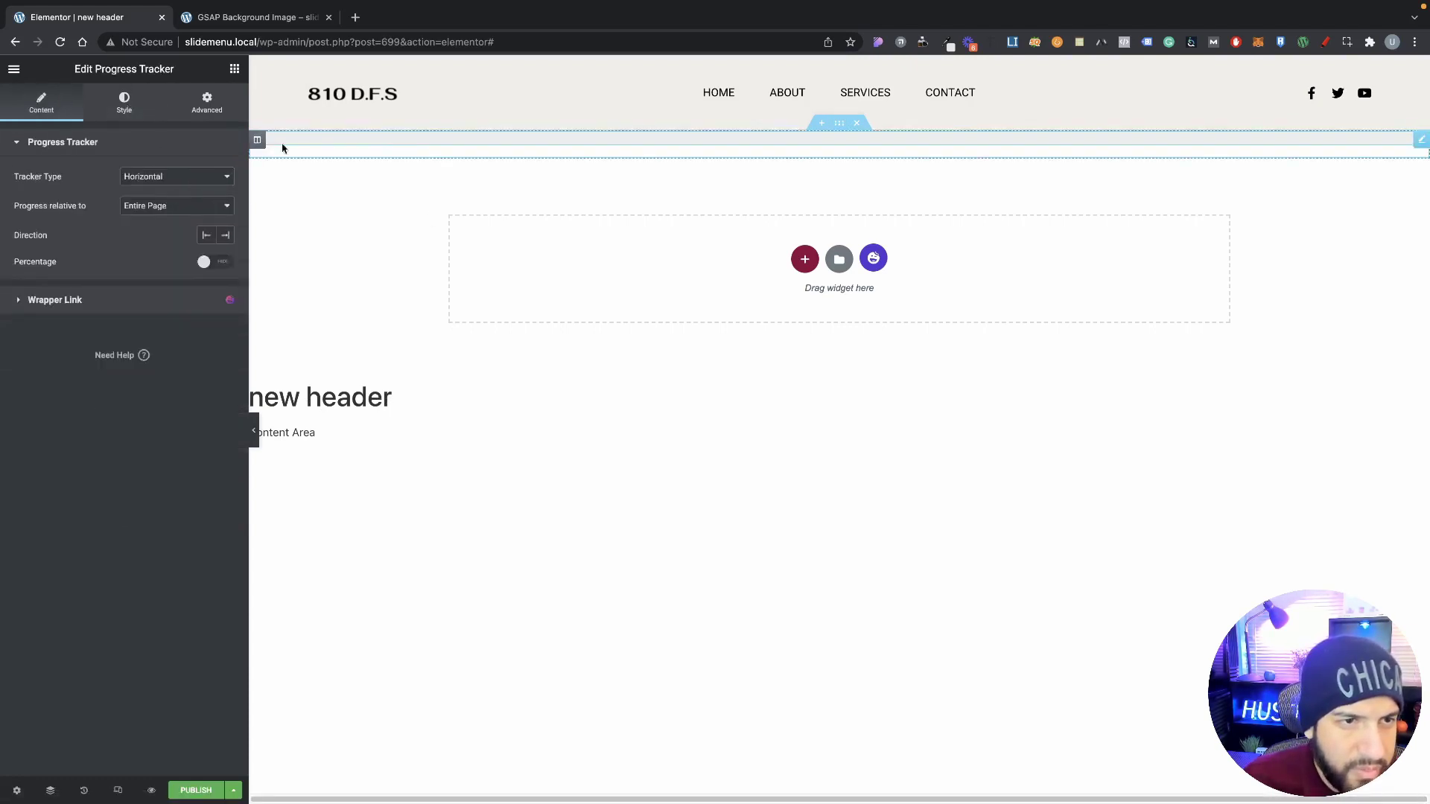
left_click(125, 104)
left_click(62, 113)
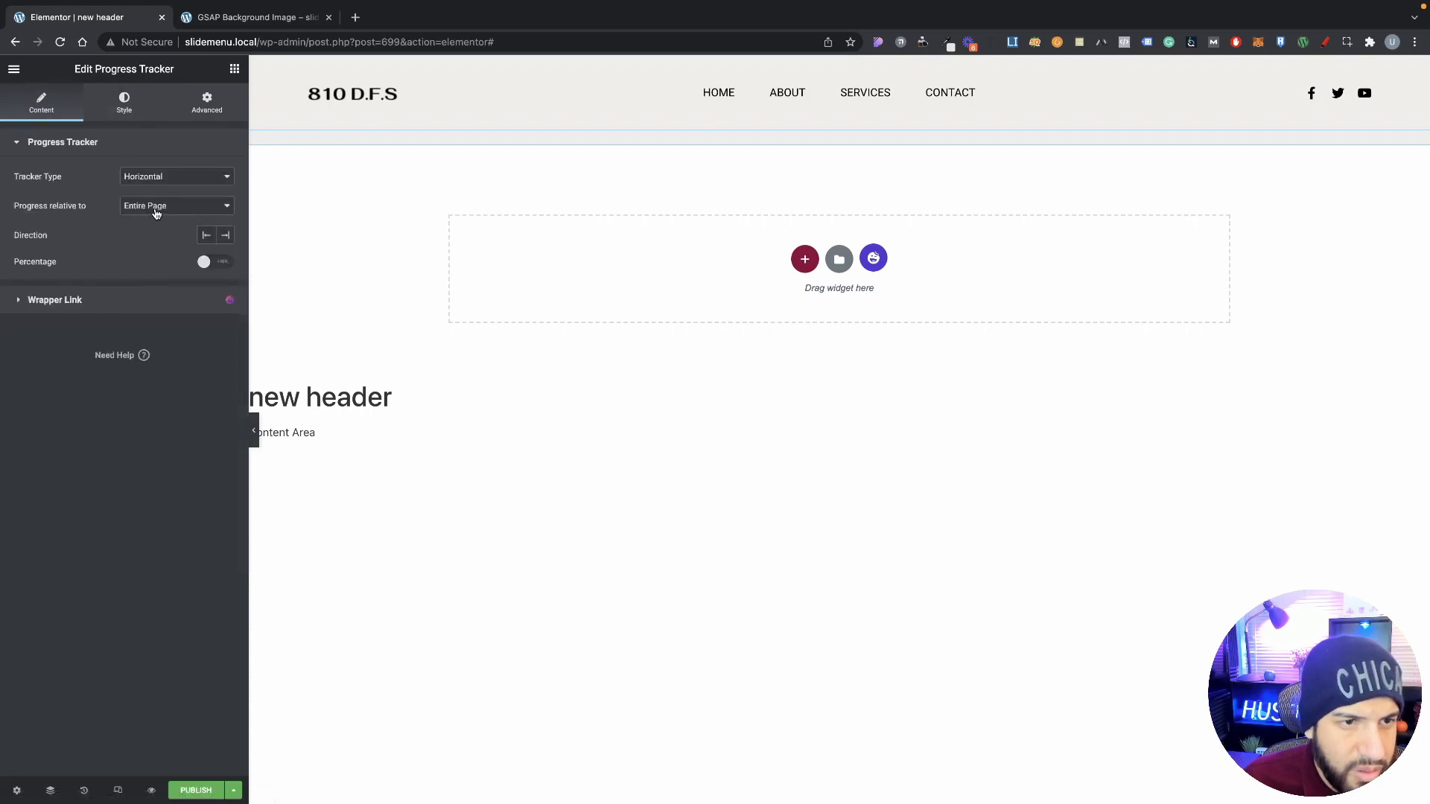
left_click(124, 105)
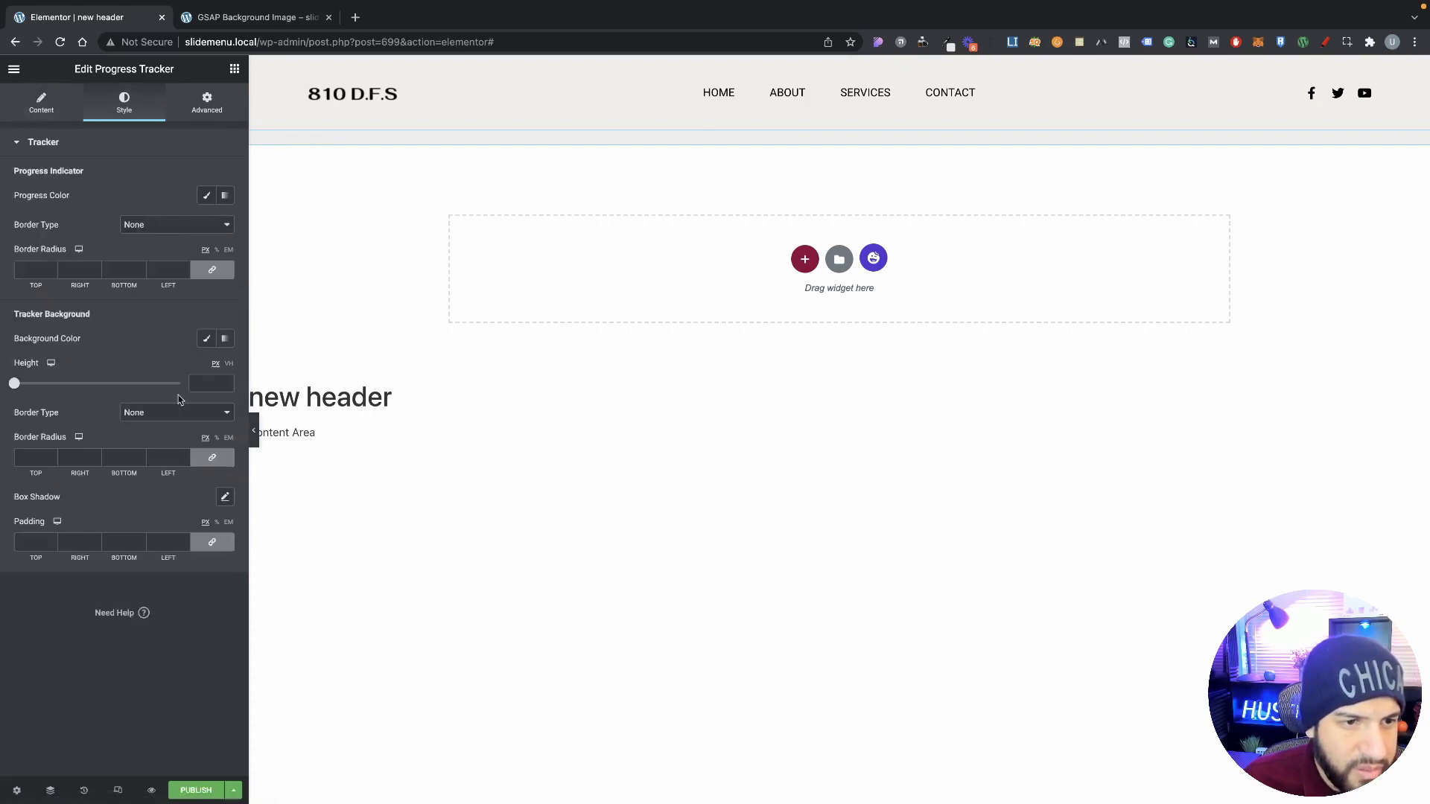
left_click(219, 385)
type("5")
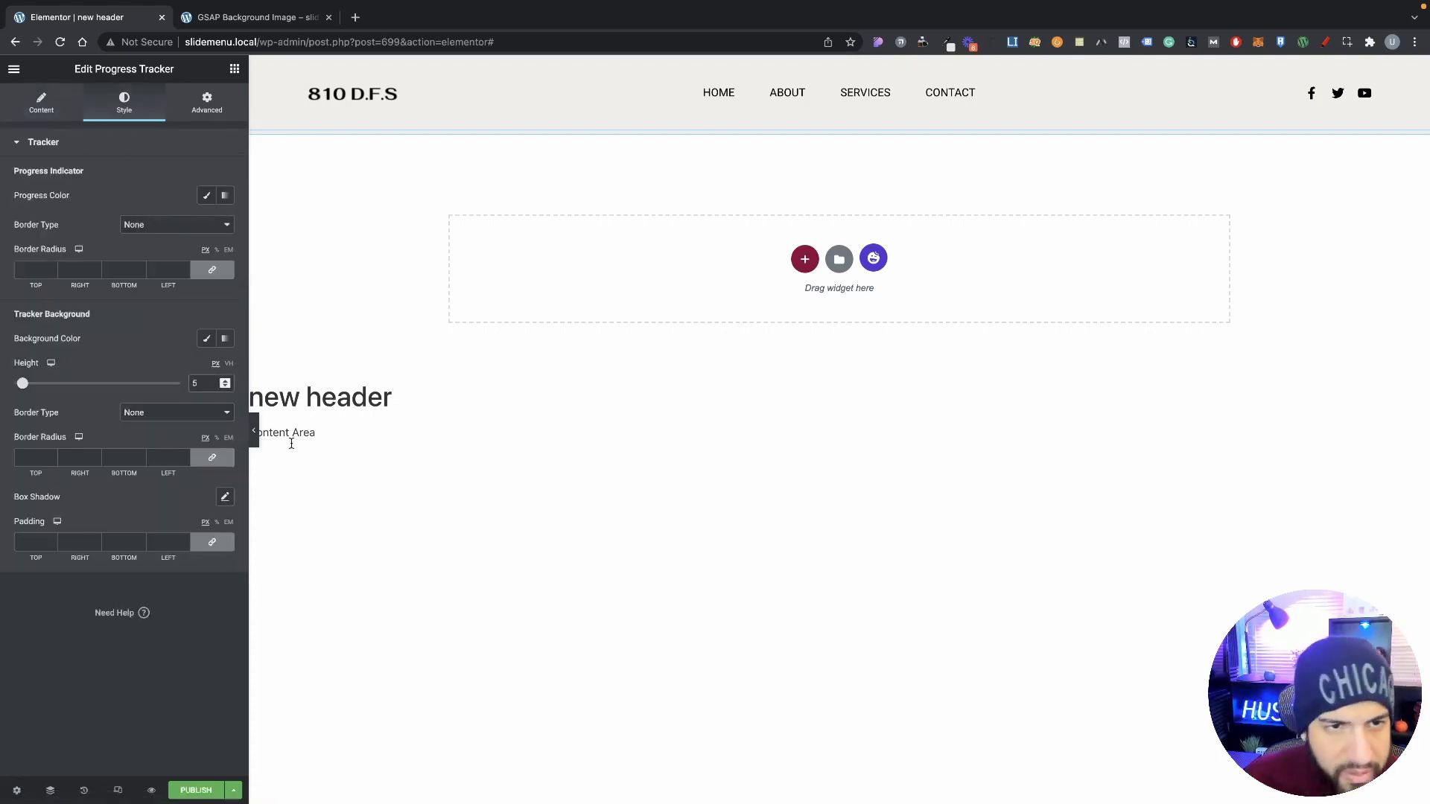
Give the tracker's progress indicator a solid blue colour, #407EFF.
left_click(206, 195)
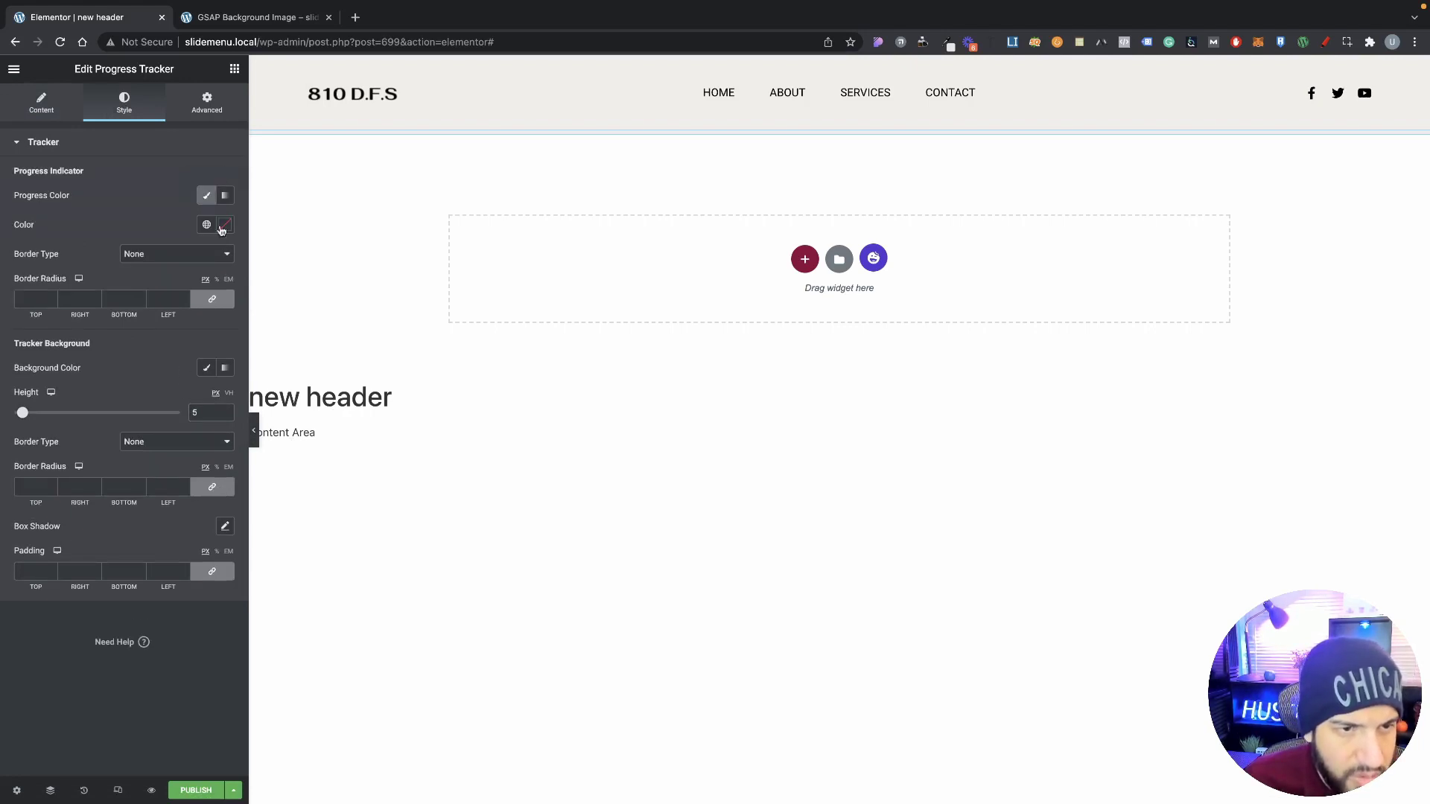
left_click(222, 226)
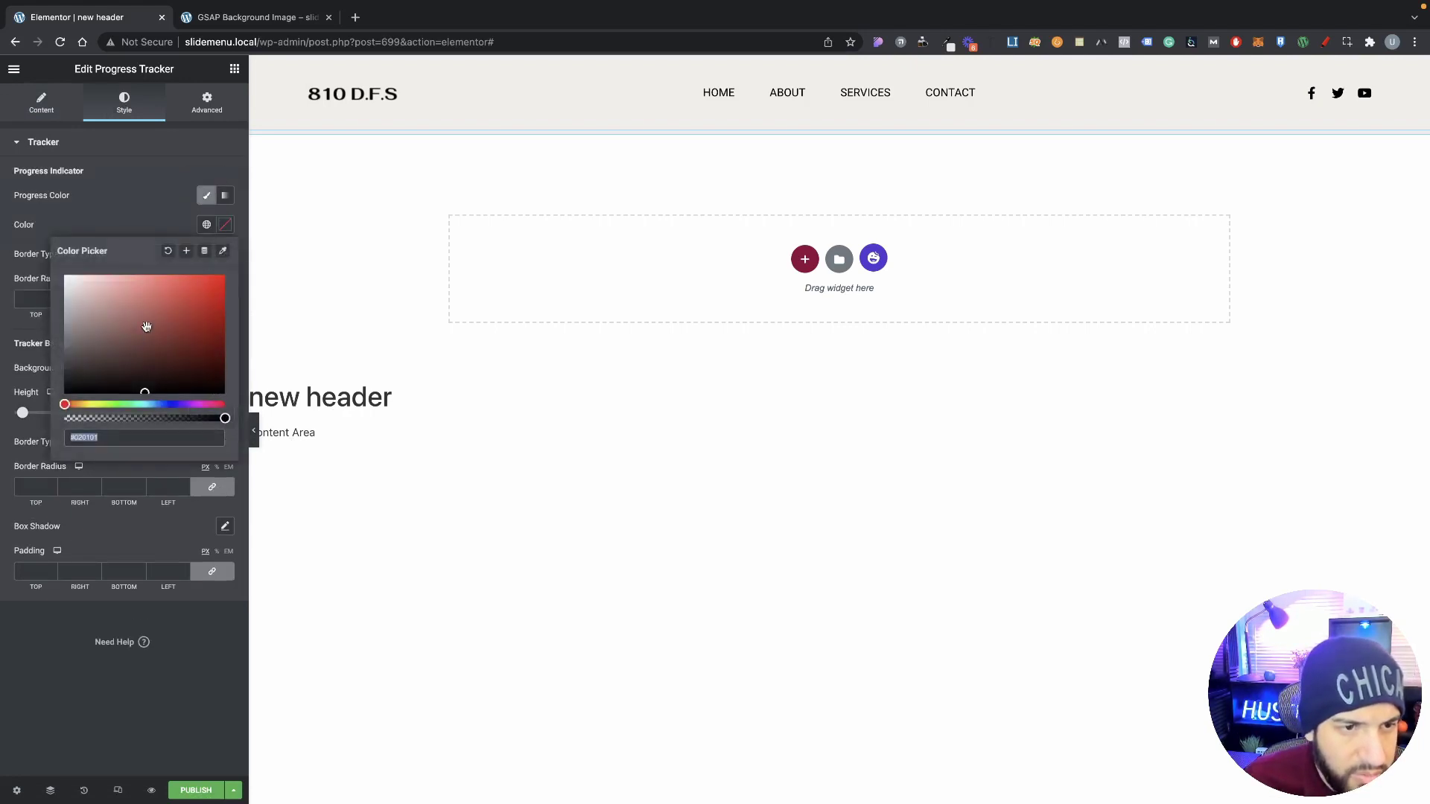
left_click(162, 404)
left_click_drag(181, 329, 169, 277)
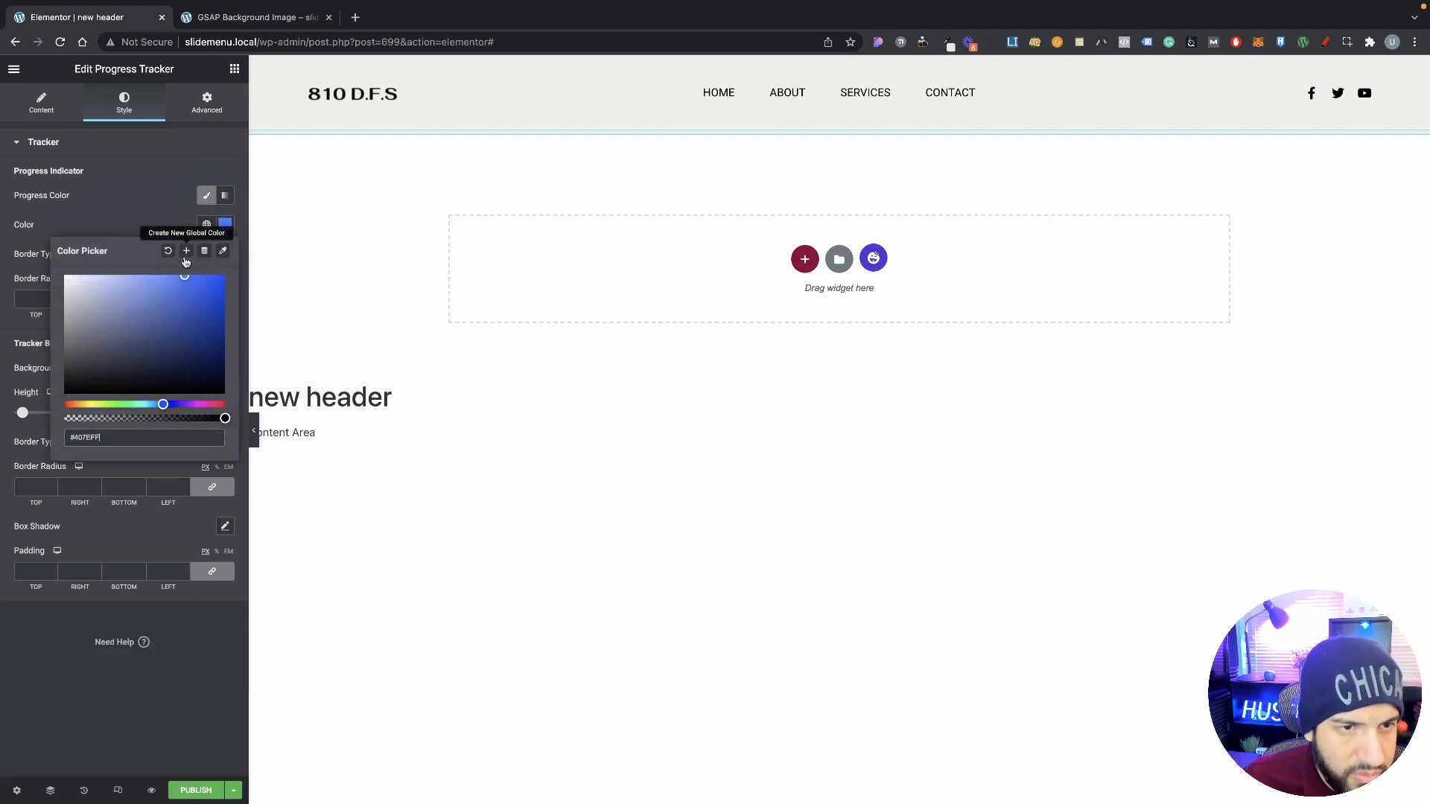
left_click(282, 434)
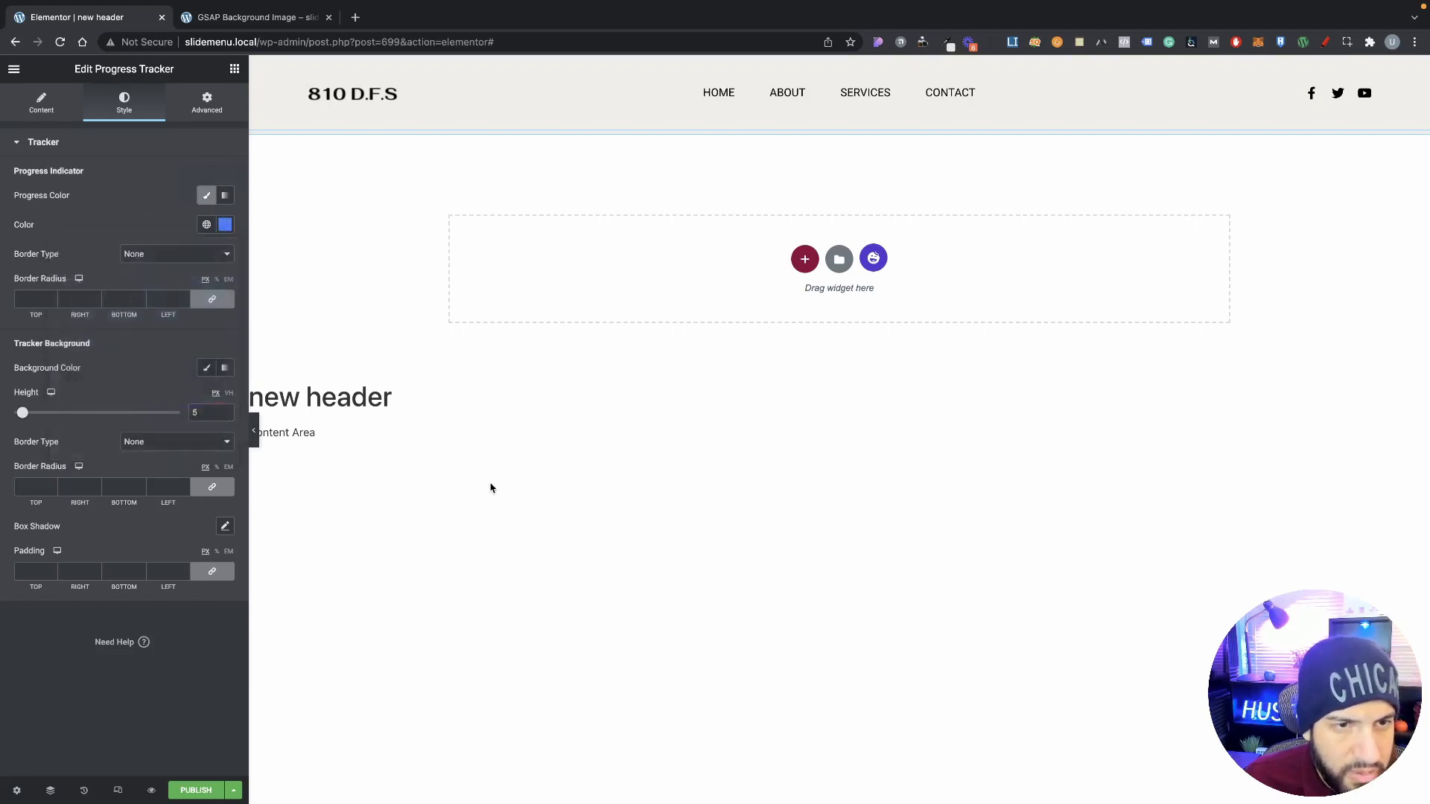
Set the header's display condition to include the singular page GSAP Background Image, and save it to publish the template.
left_click(233, 793)
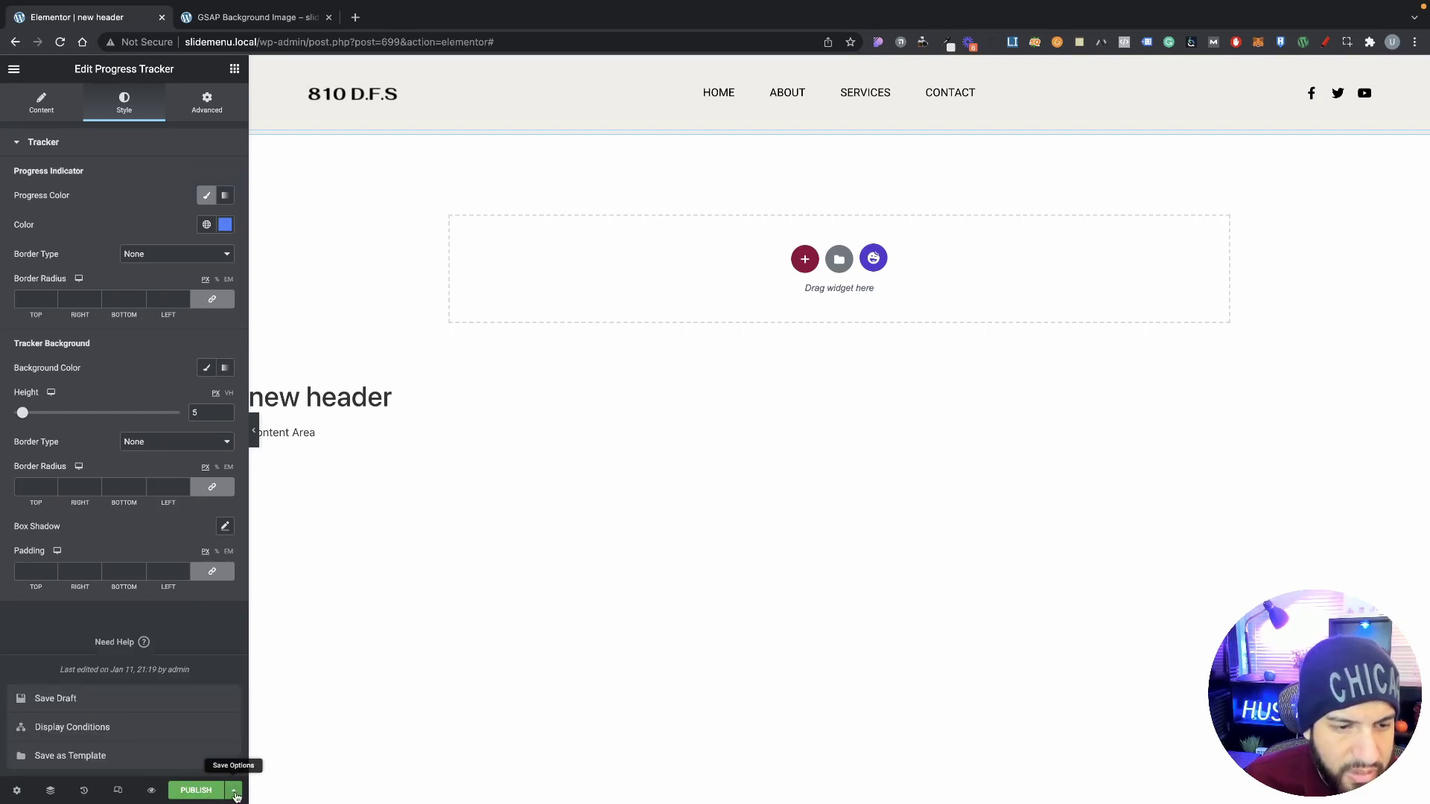
left_click(169, 737)
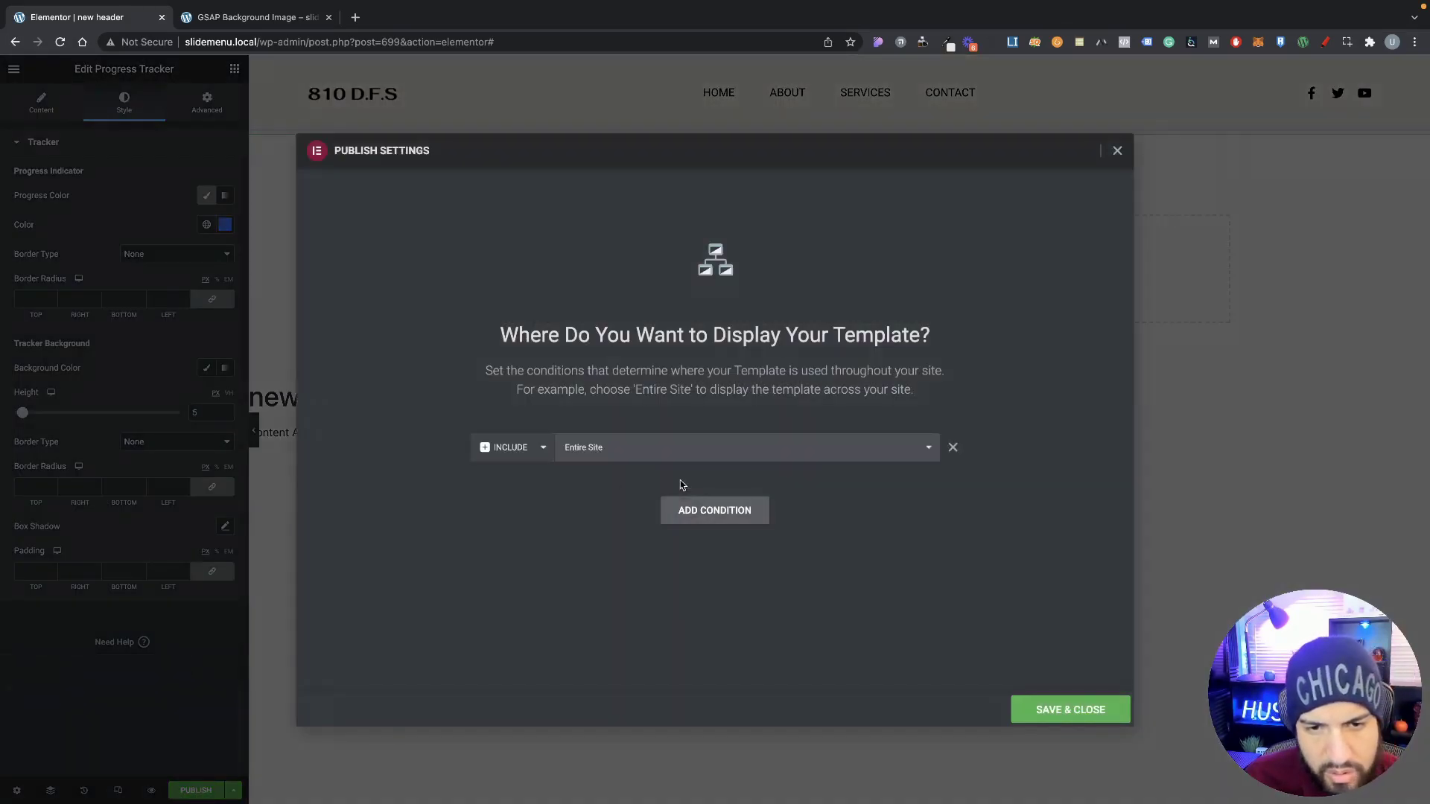
left_click(675, 456)
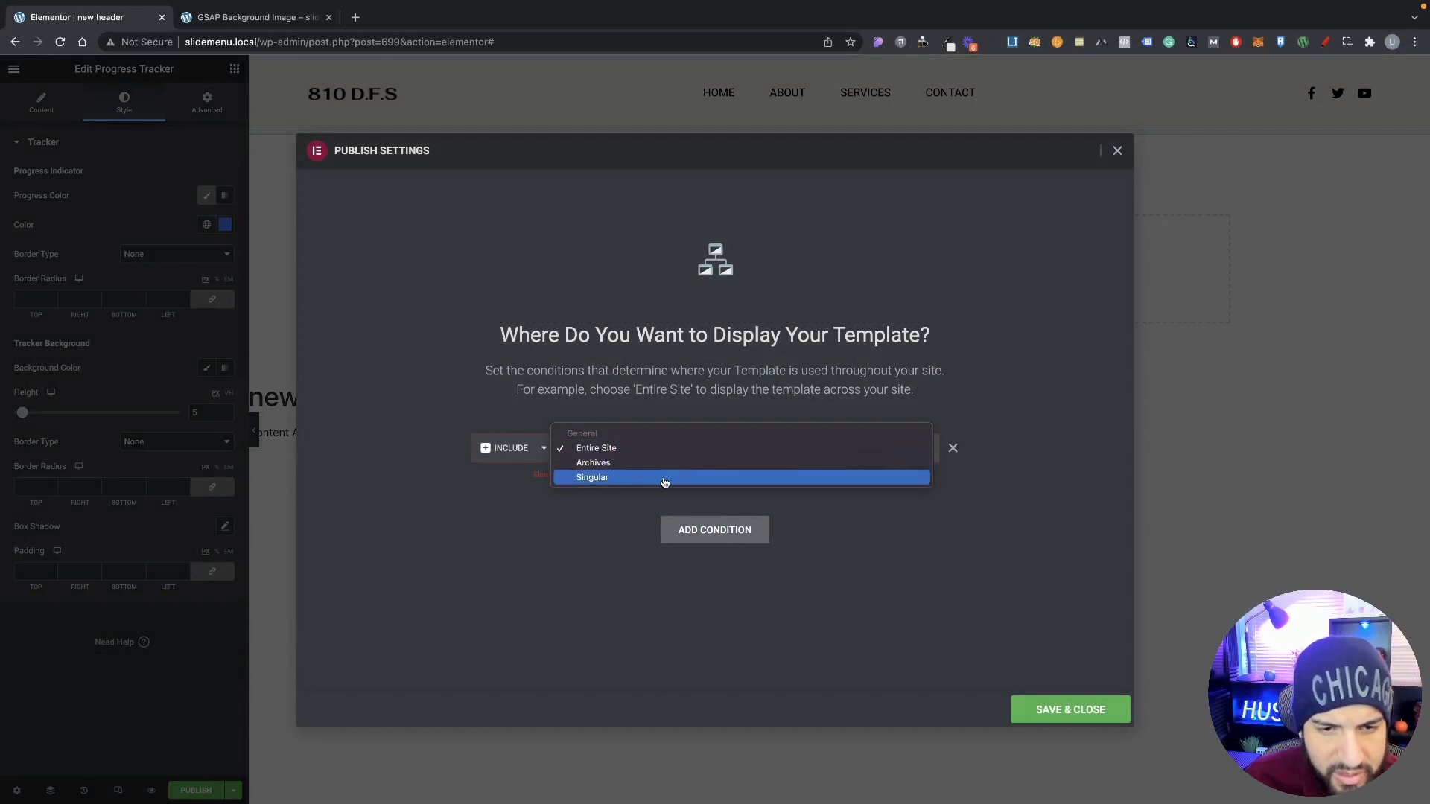
left_click(665, 479)
left_click(879, 456)
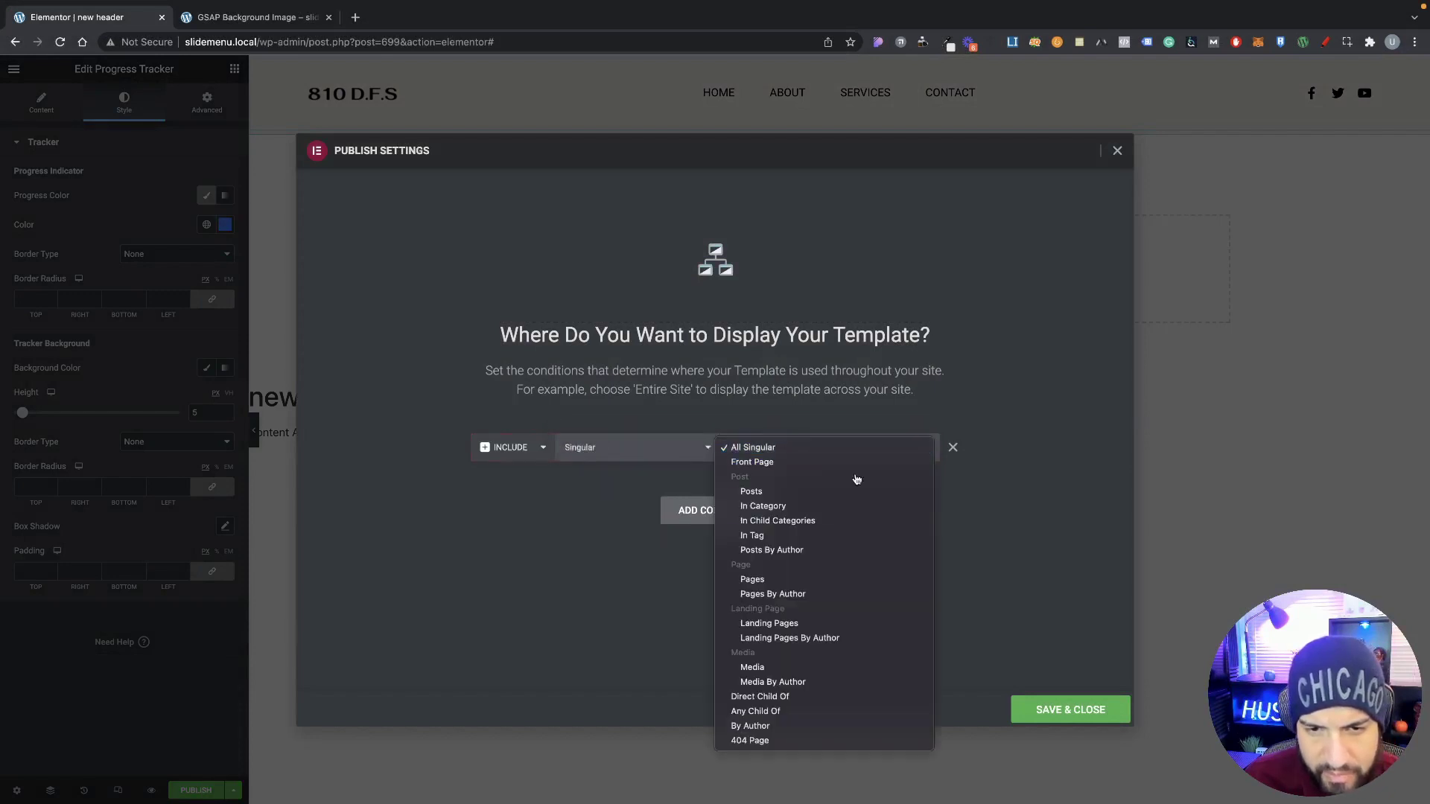
left_click(811, 579)
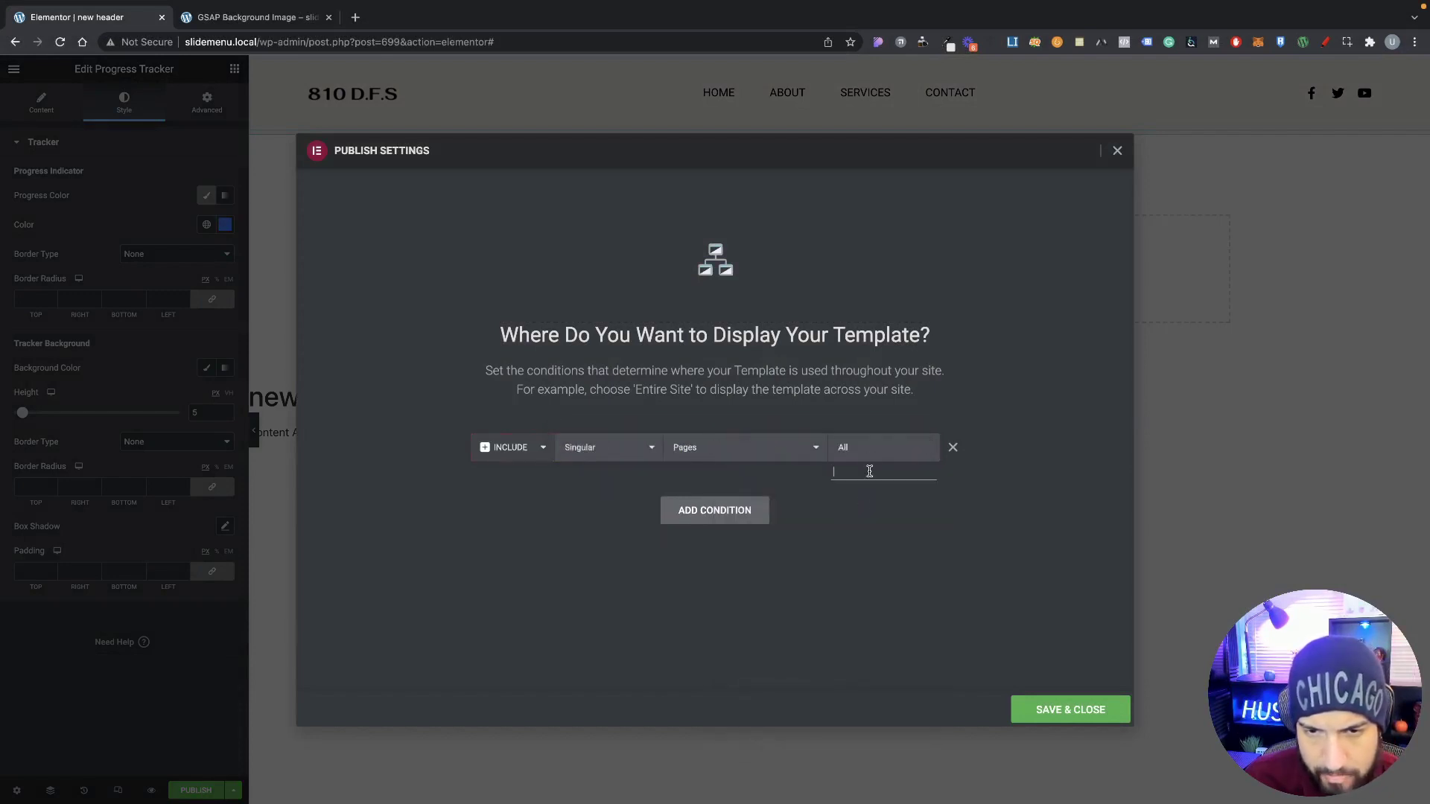
type("gsa")
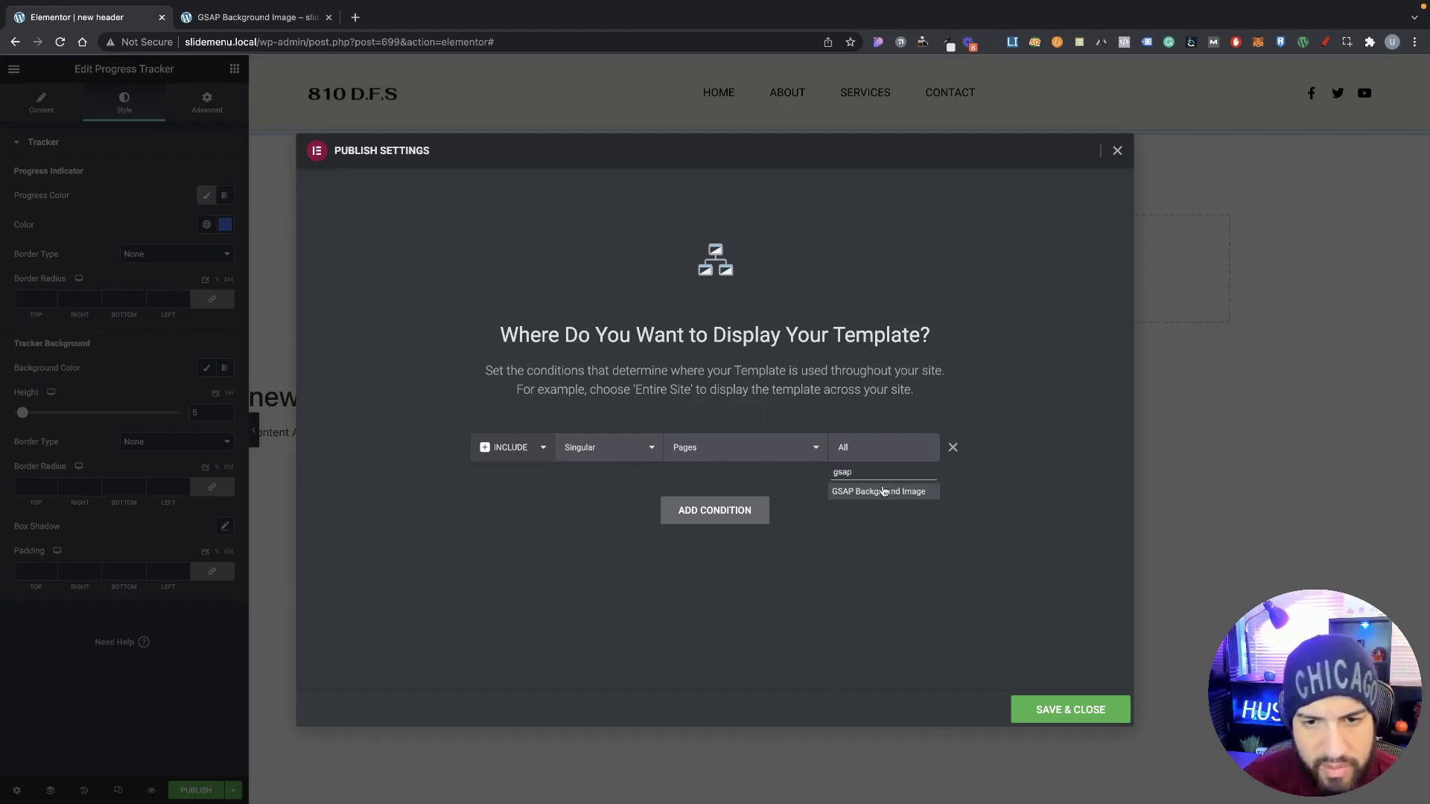
type("p")
left_click(881, 491)
left_click(1076, 710)
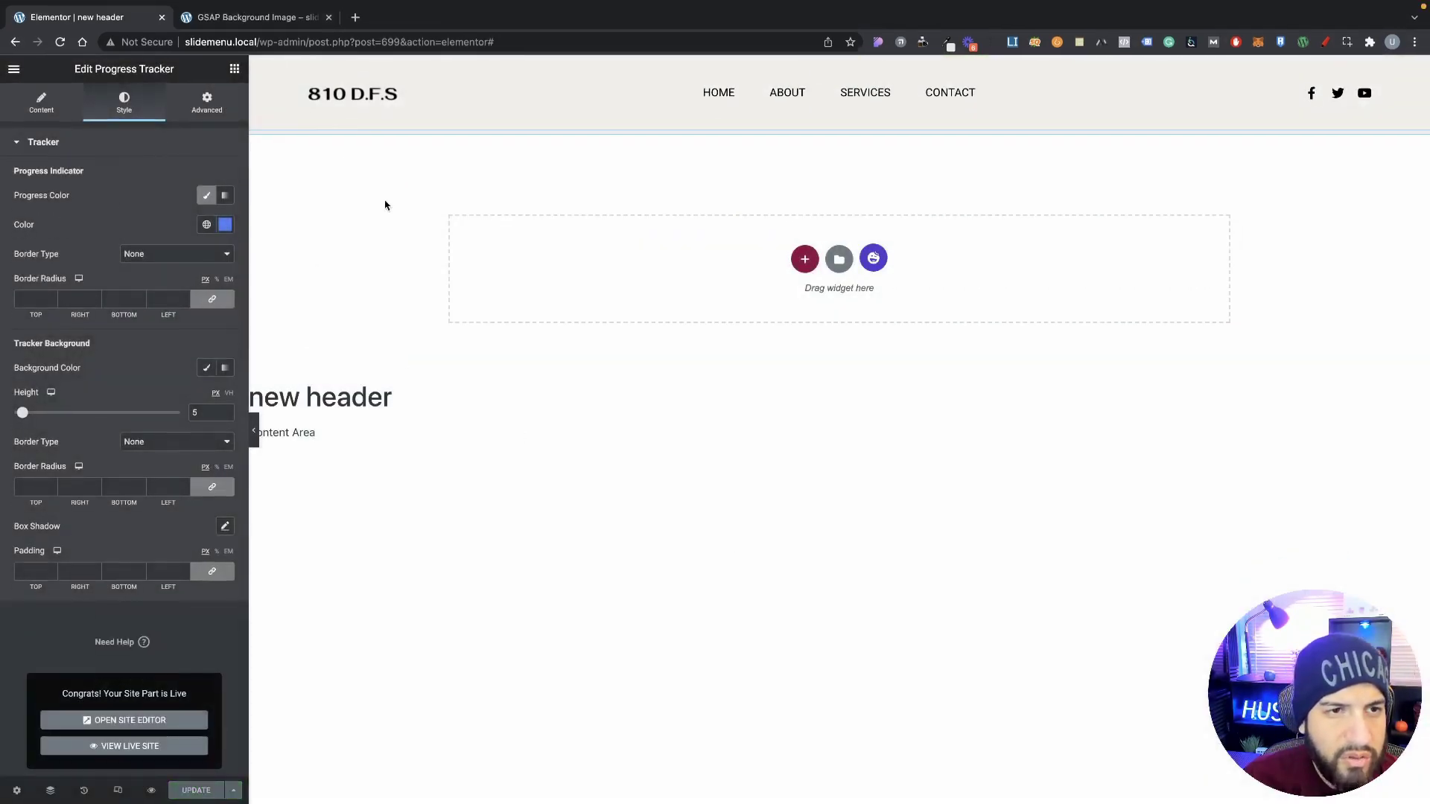
Switch to the GSAP Background Image page and check how the new header behaves on scroll.
left_click(232, 53)
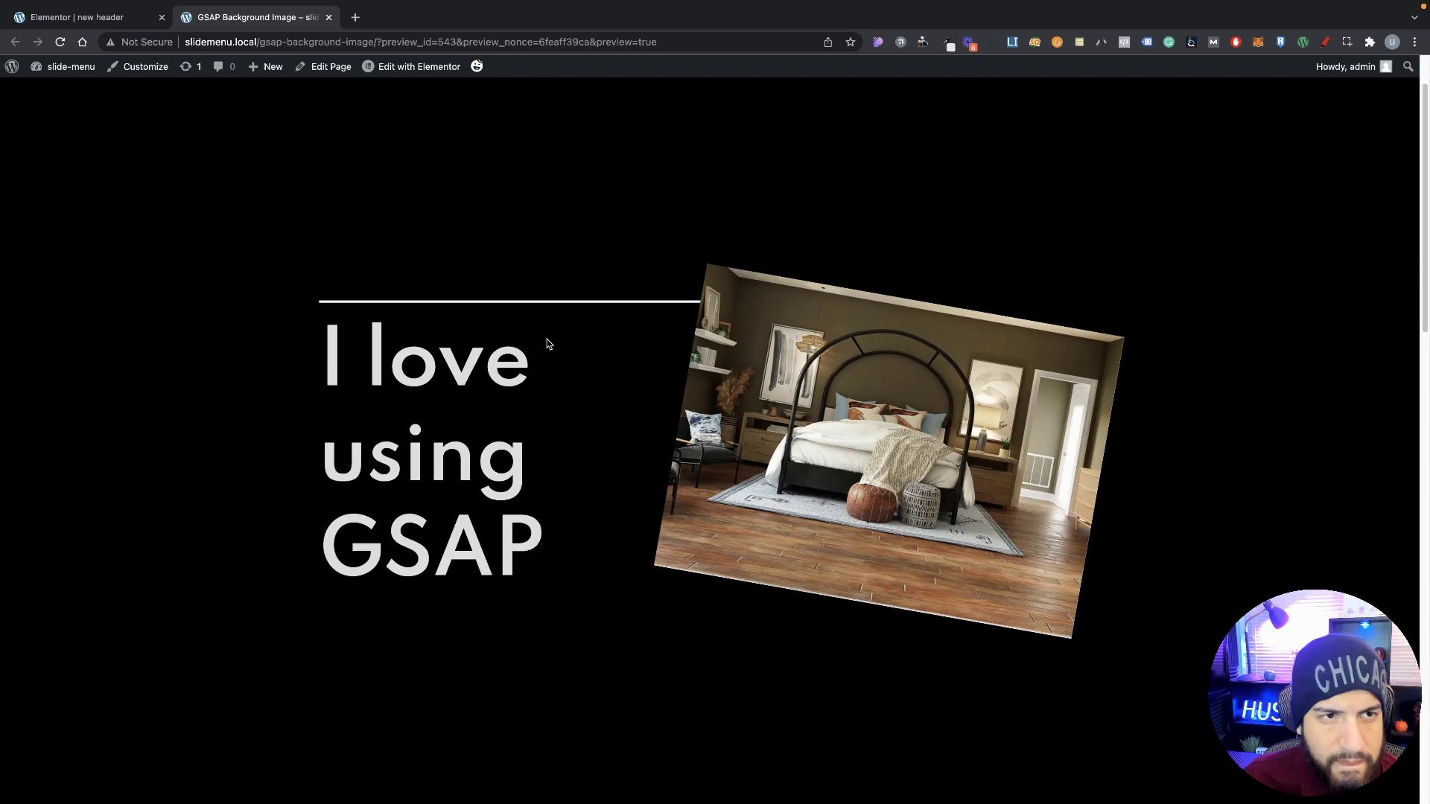
scroll(546, 341, "down", 3)
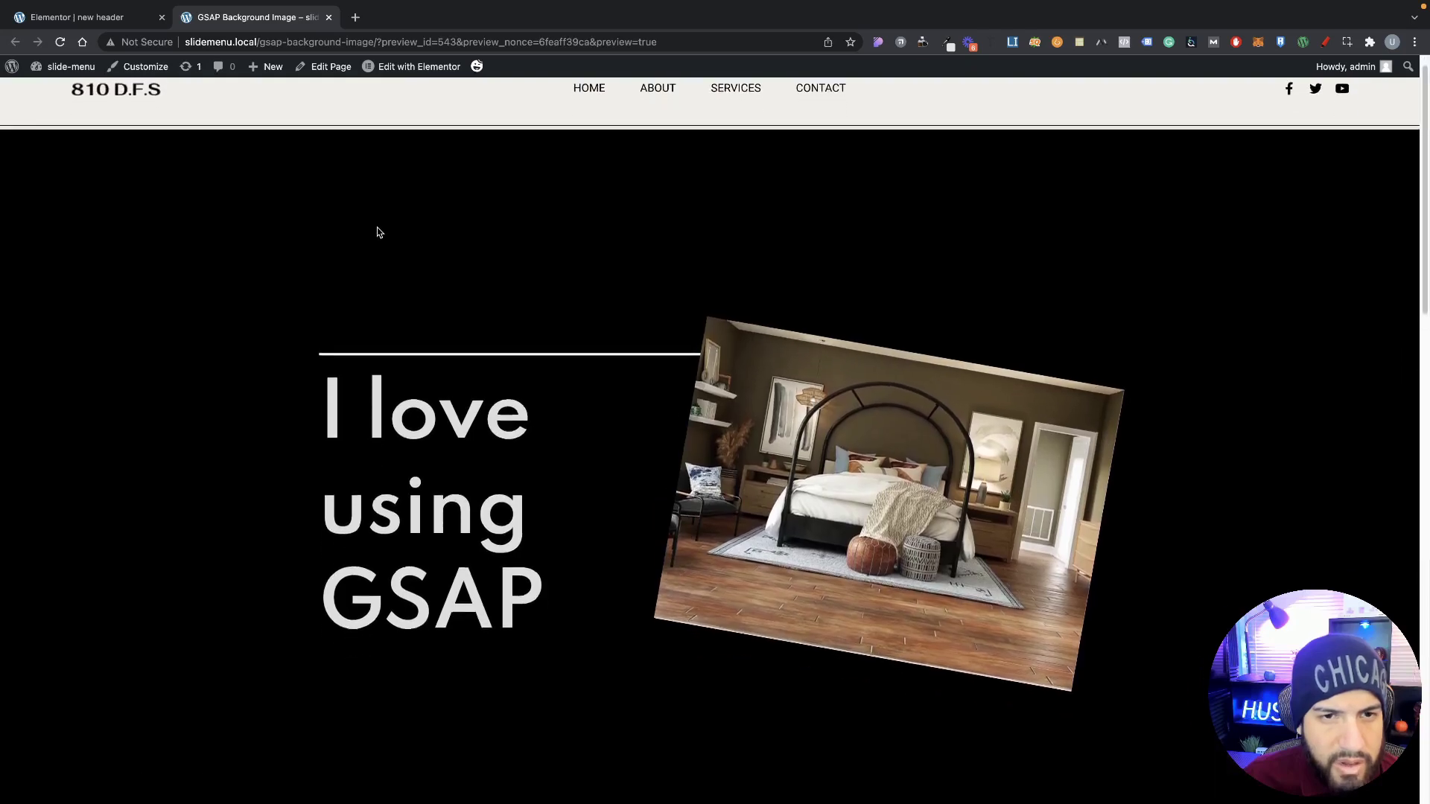
scroll(488, 294, "down", 2)
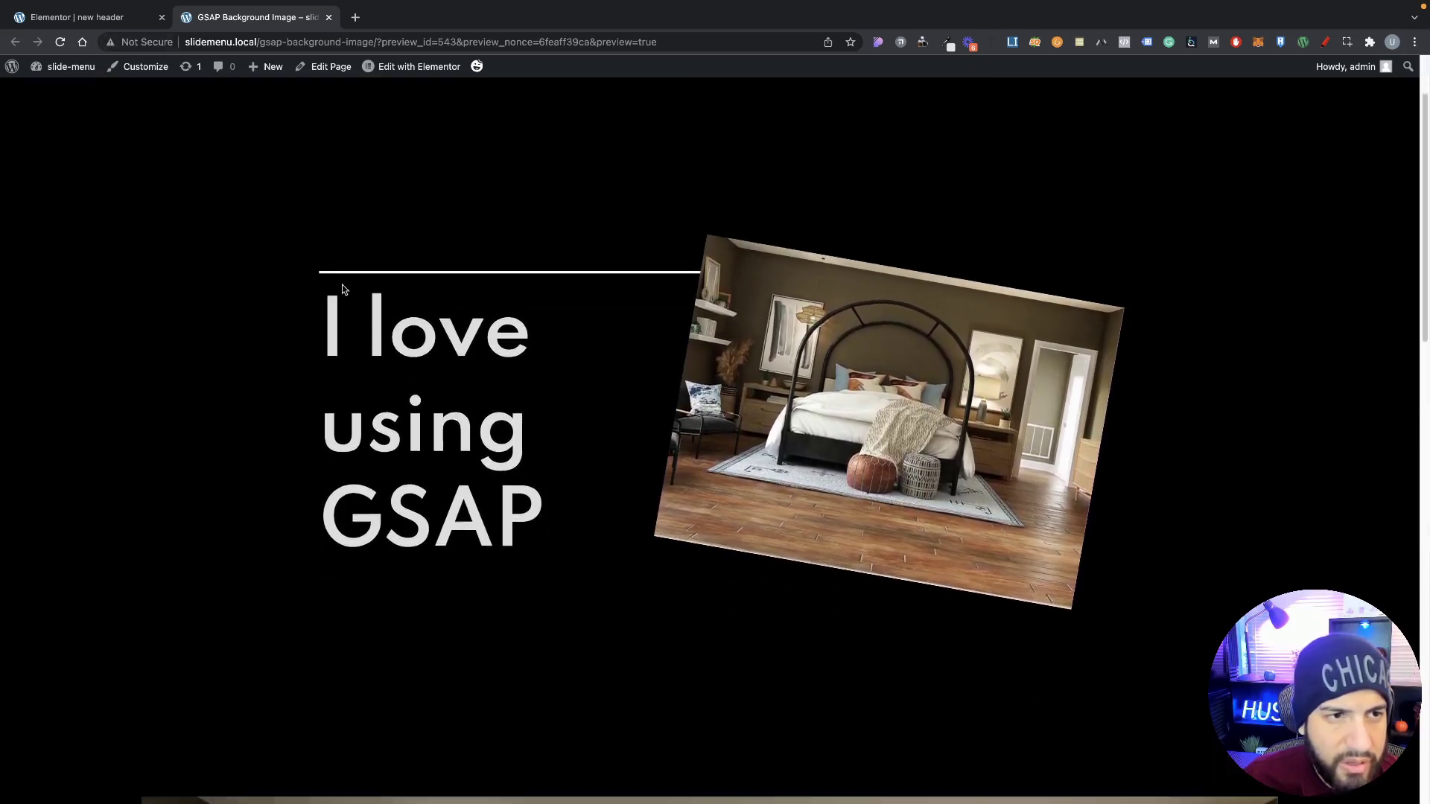
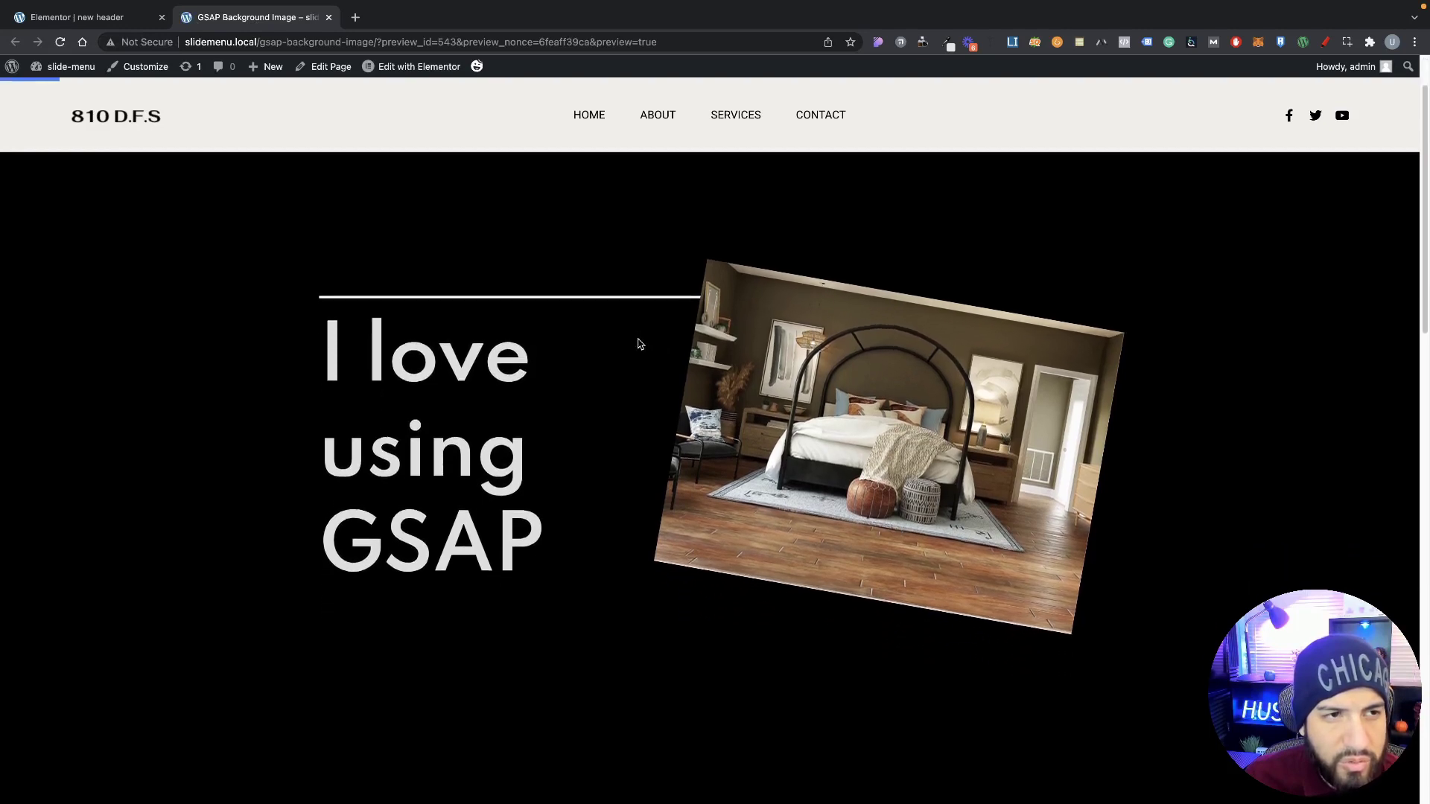
Scroll the GSAP page down and back up to examine the sticky header and its blue progress bar.
scroll(641, 343, "down", 3)
scroll(639, 343, "down", 4)
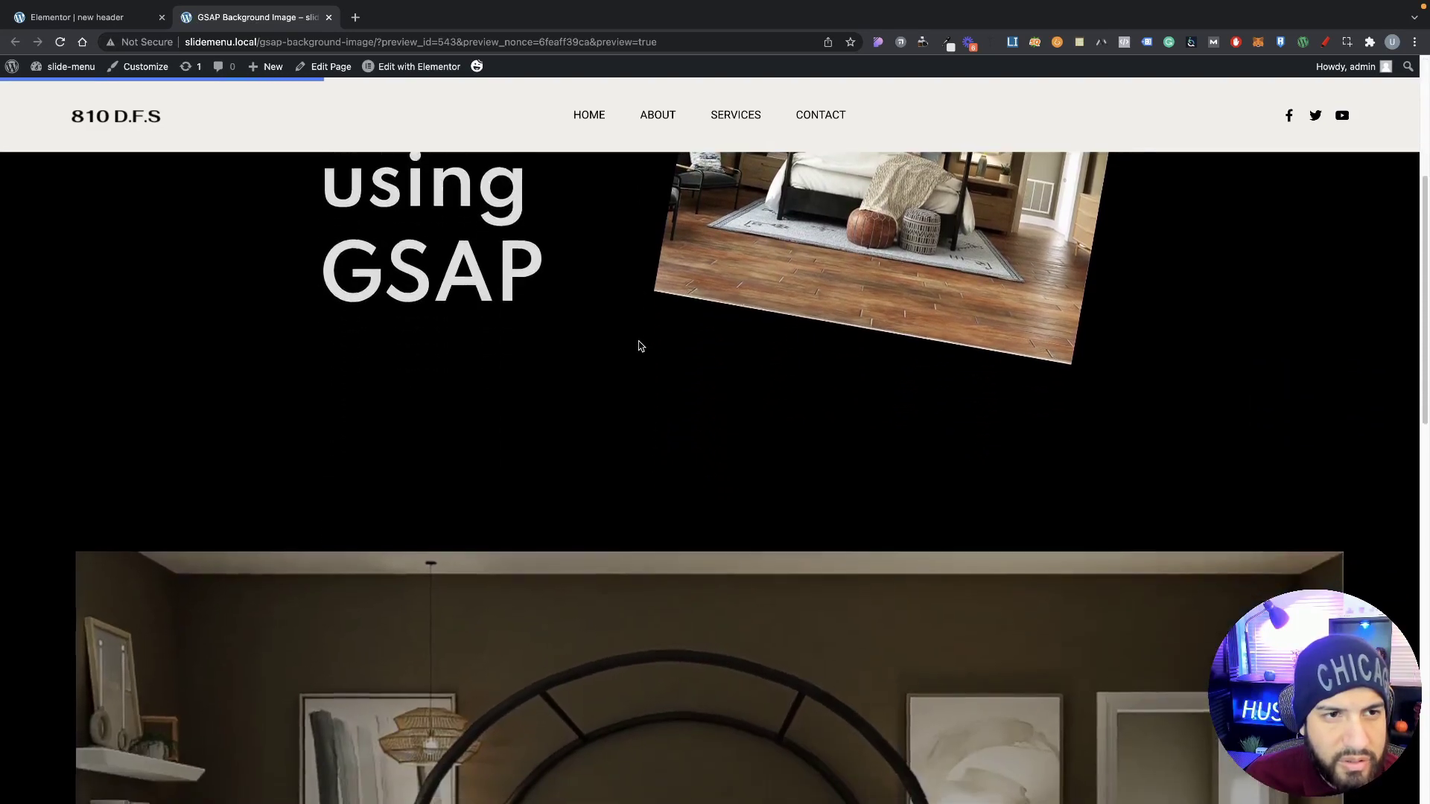
scroll(642, 345, "up", 6)
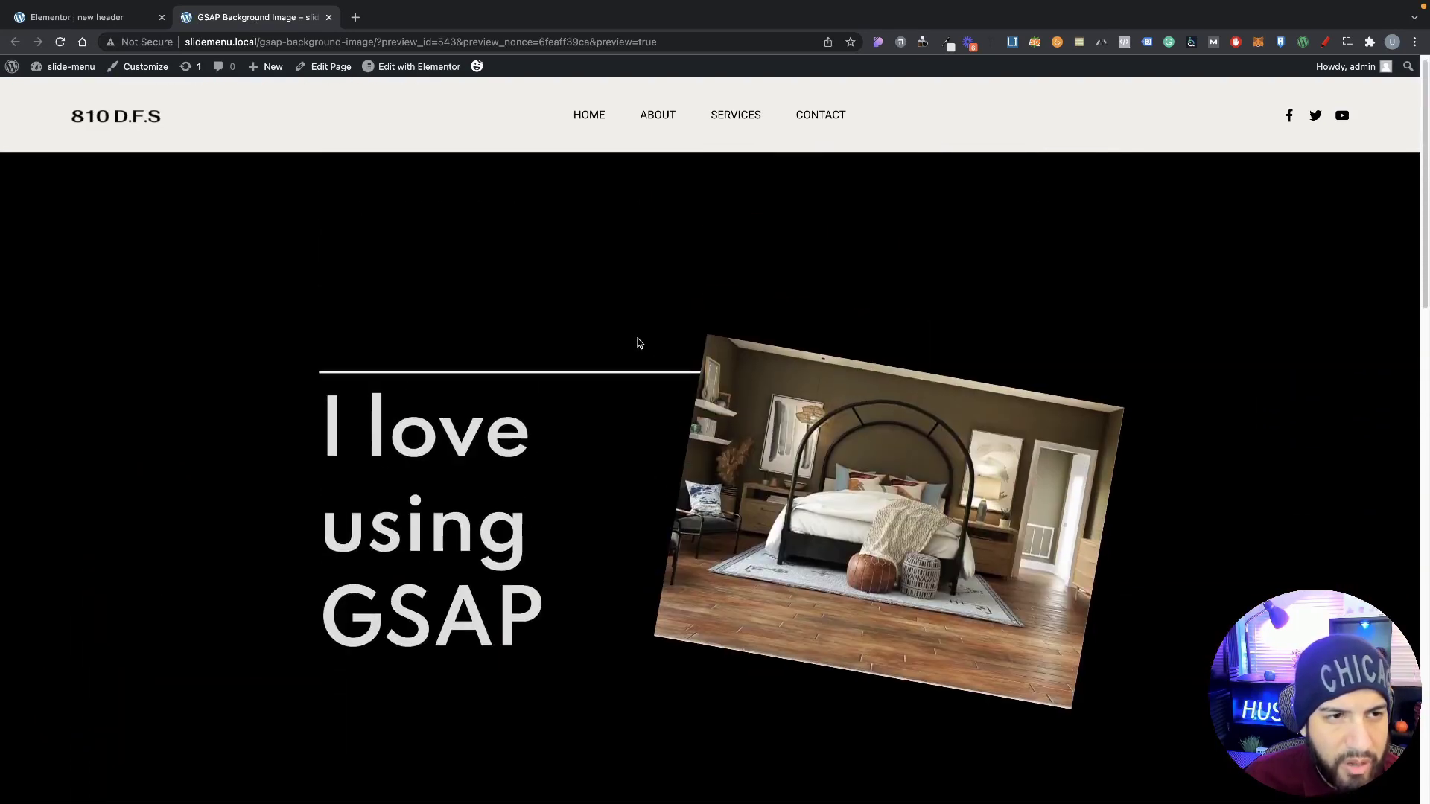
scroll(634, 343, "down", 3)
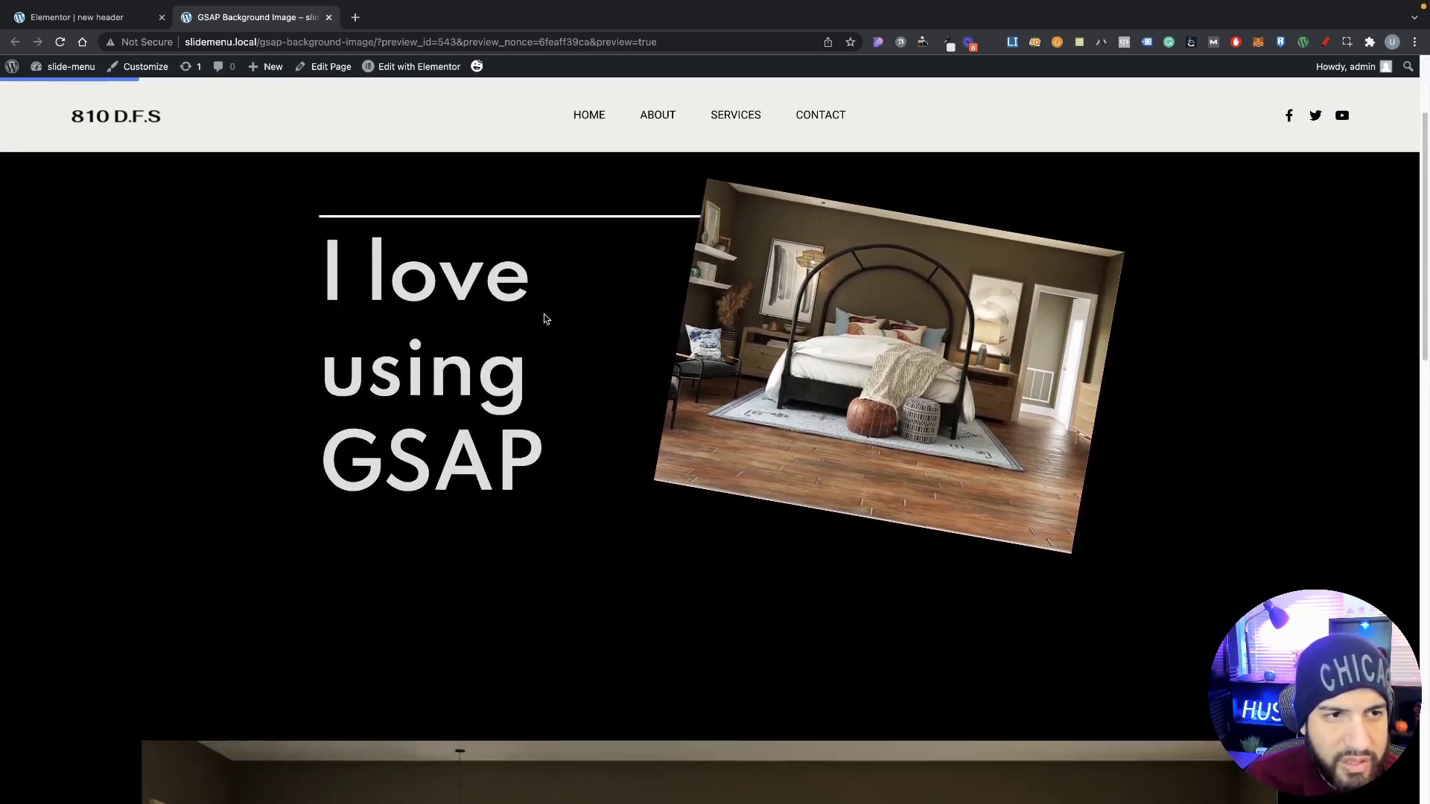
scroll(447, 244, "up", 3)
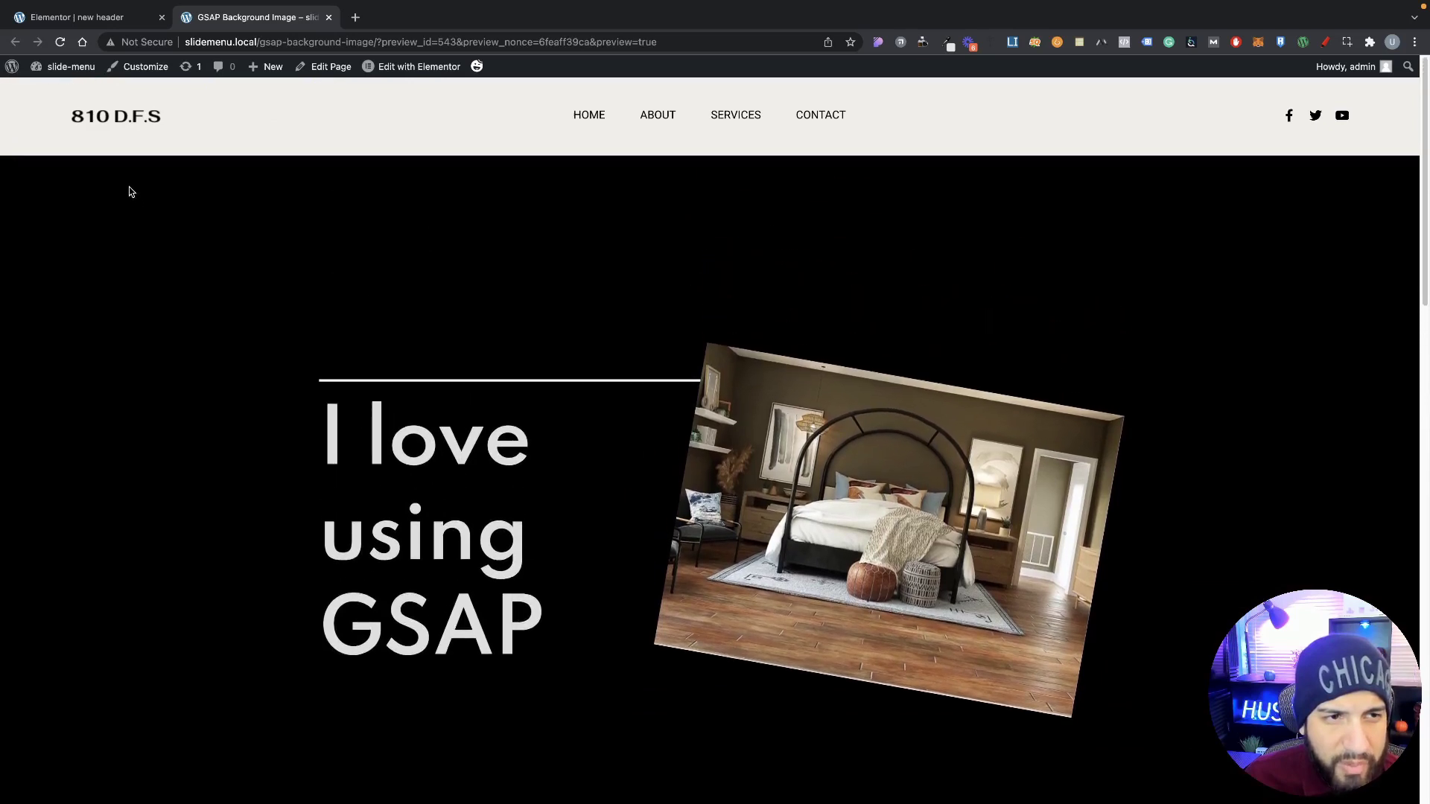
scroll(159, 198, "down", 2)
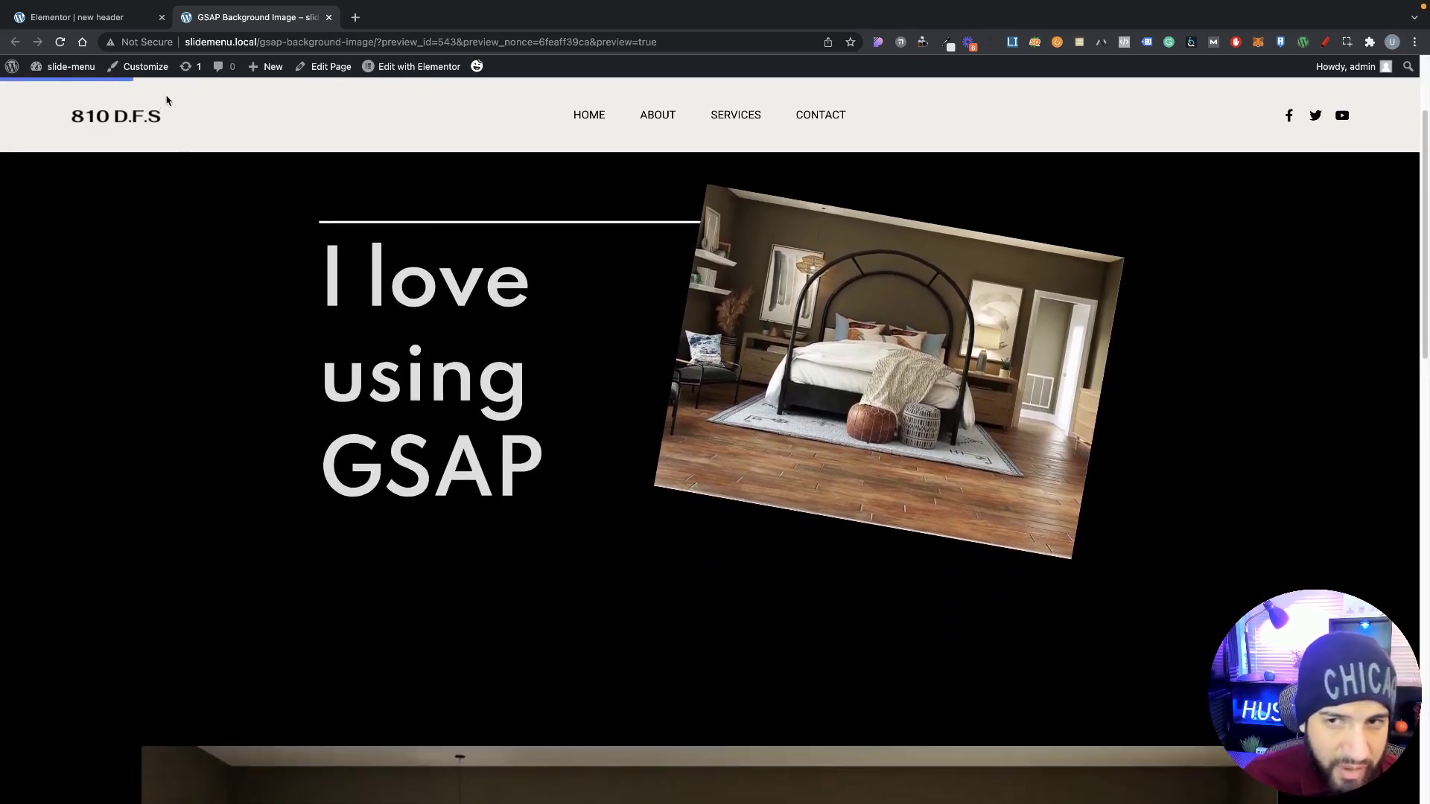
scroll(402, 236, "up", 5)
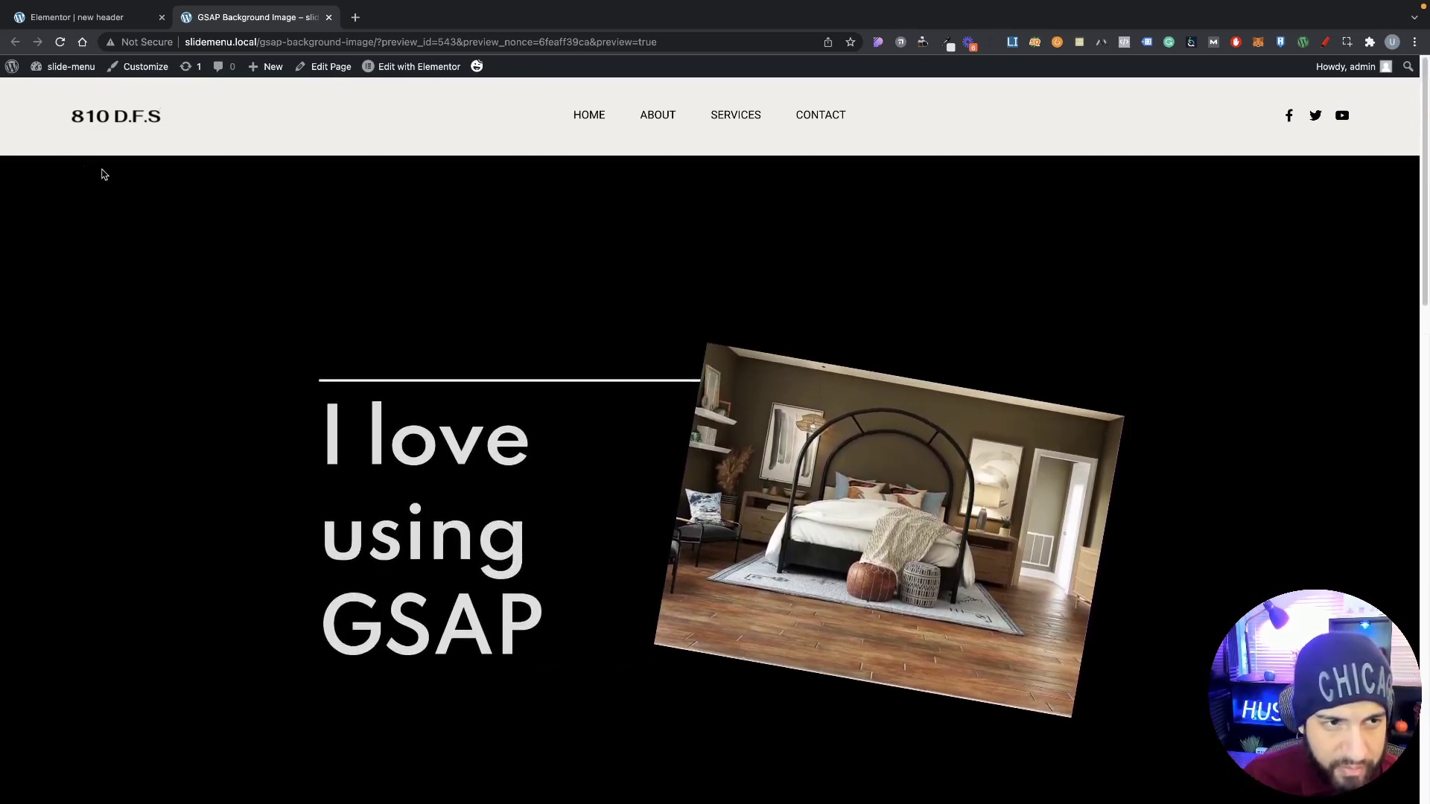
Return to the "new header" editor, add a three-column section below the header block, and widen the settings panel.
left_click(90, 17)
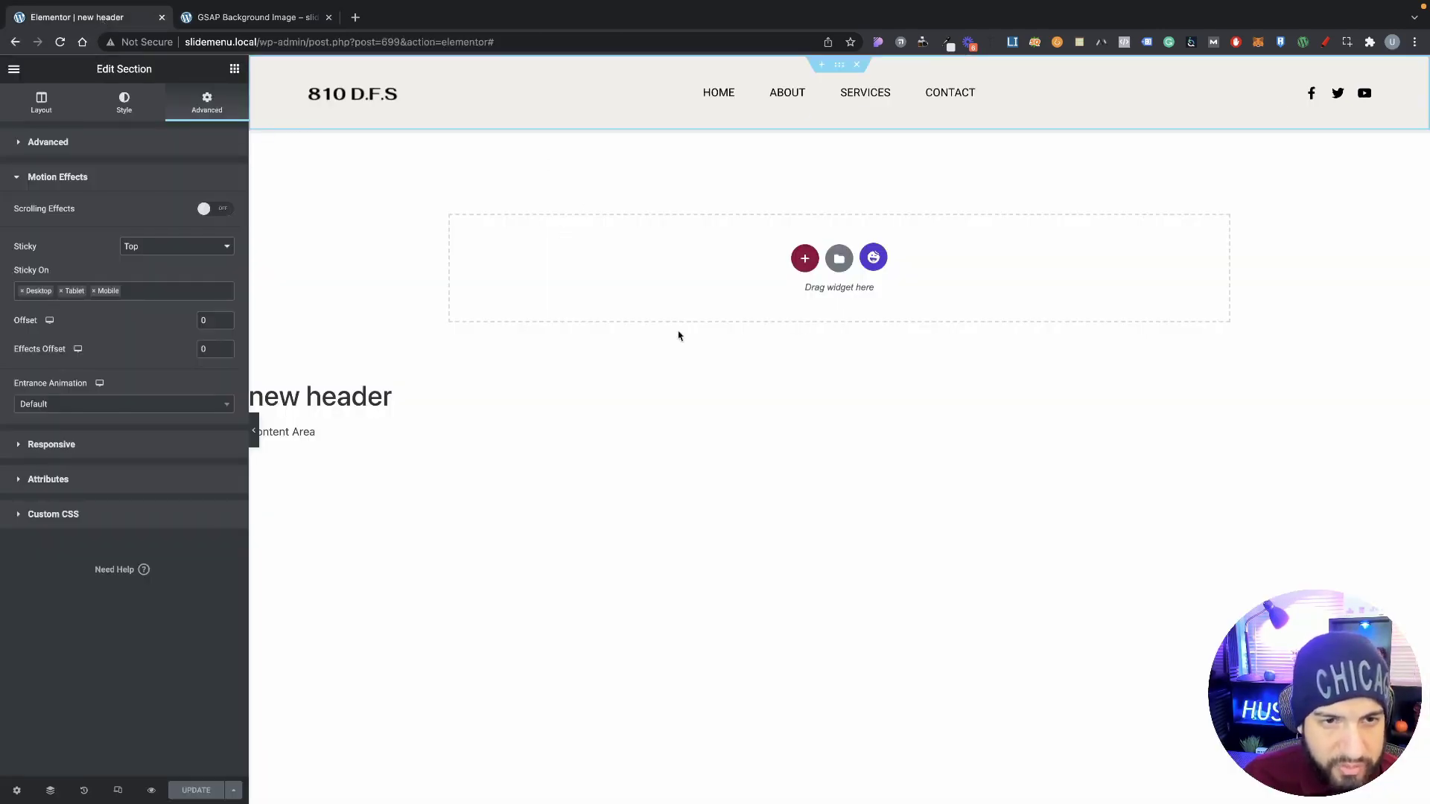
left_click(795, 265)
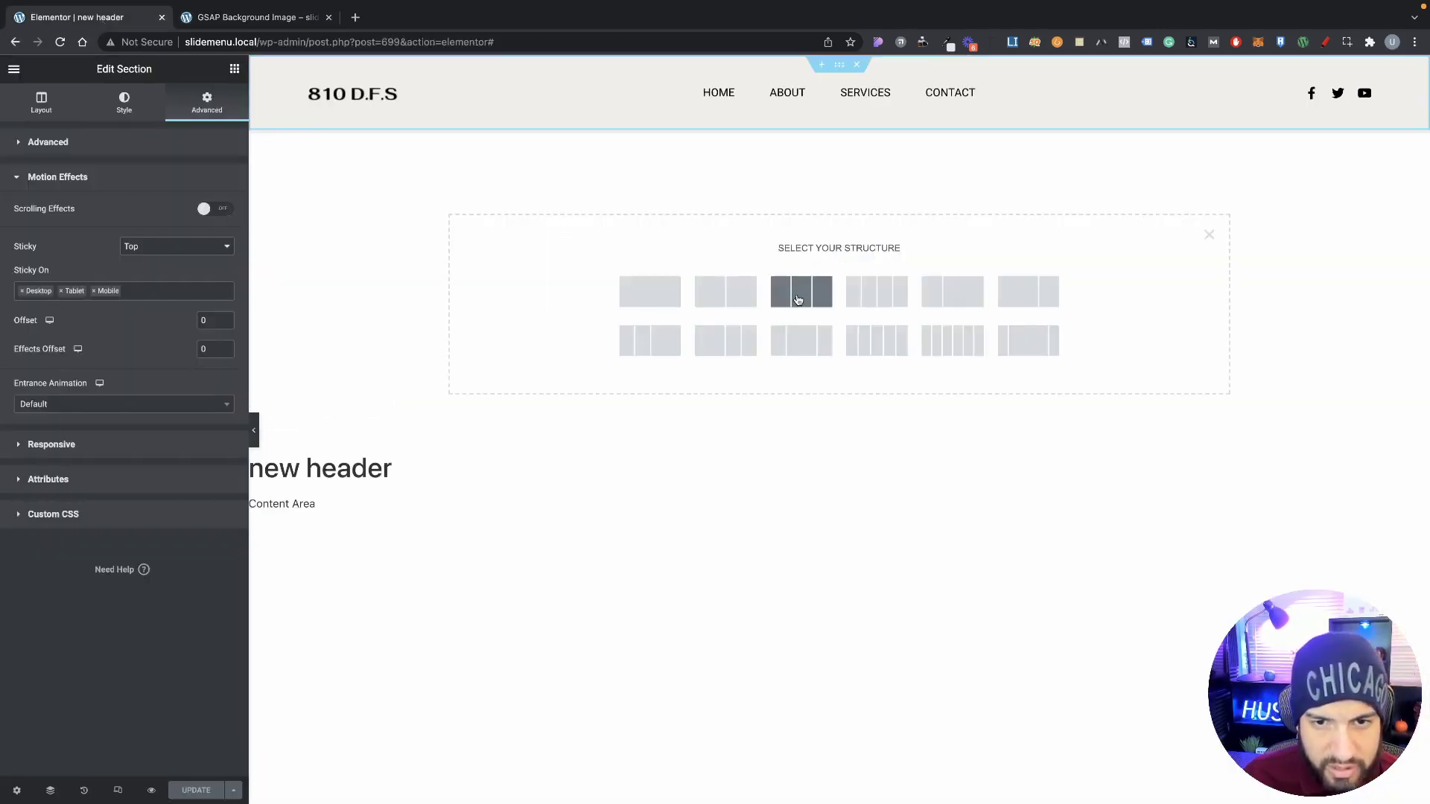
left_click(798, 290)
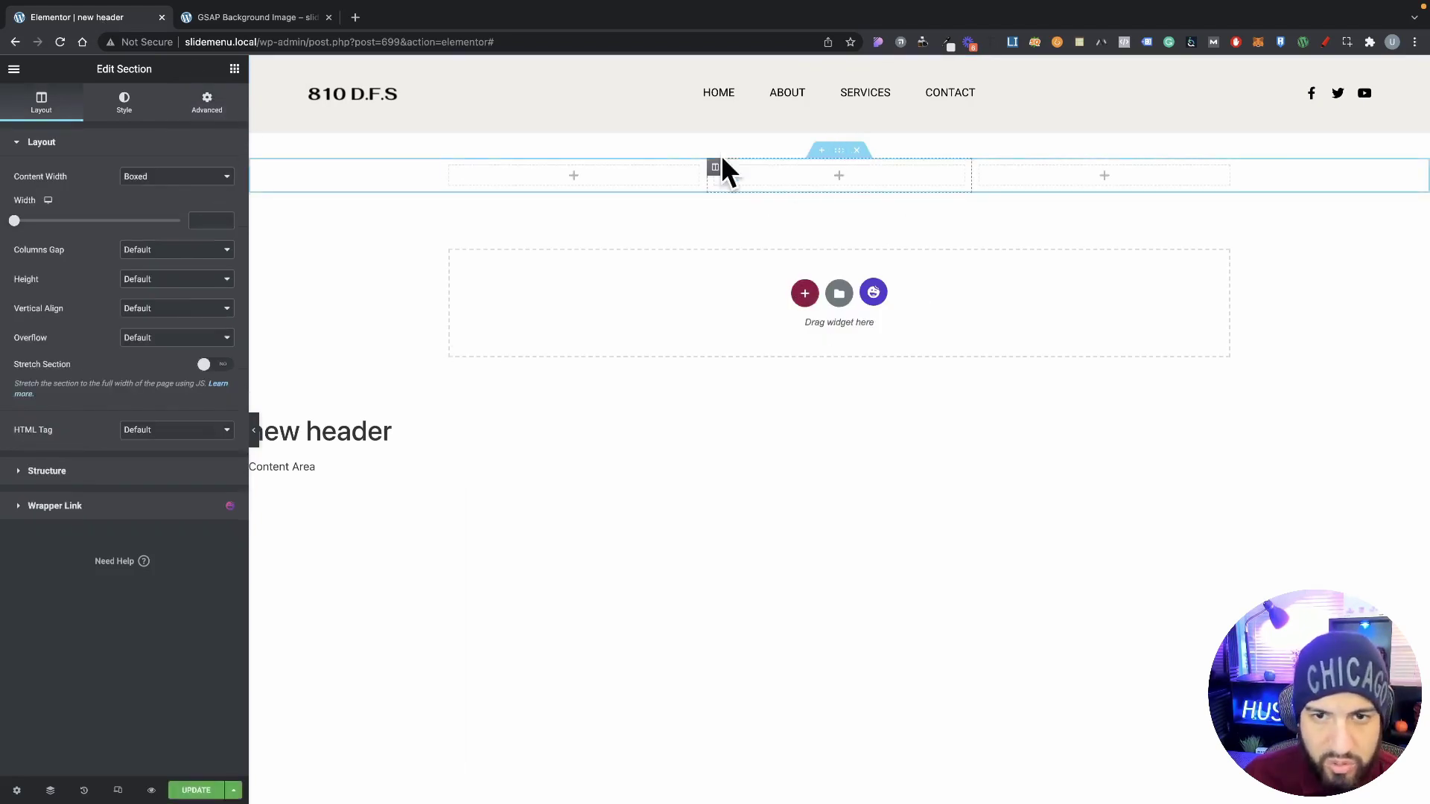
left_click_drag(247, 332, 311, 339)
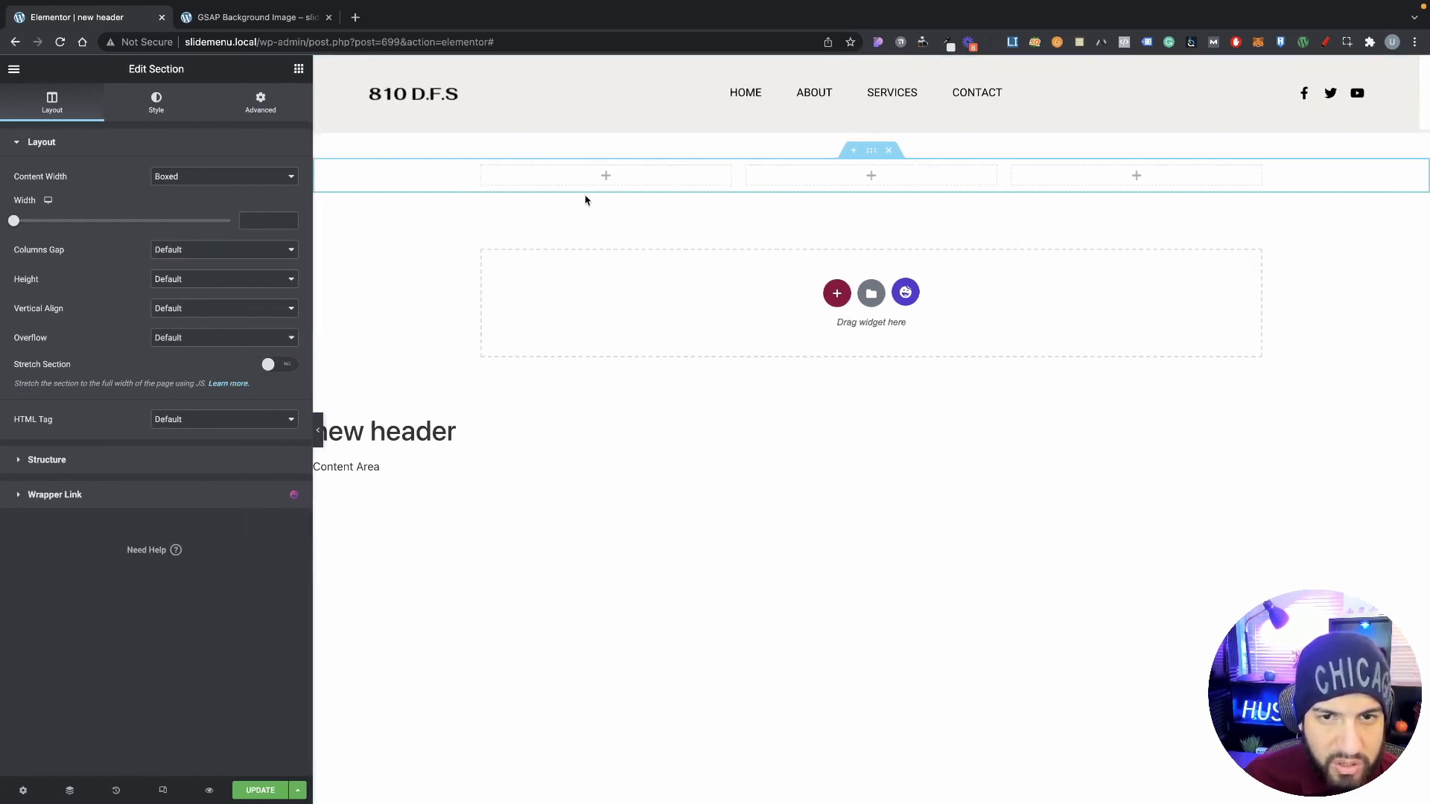
Place an Image widget in the first column of the new section and delete the two empty columns beside it.
left_click(299, 70)
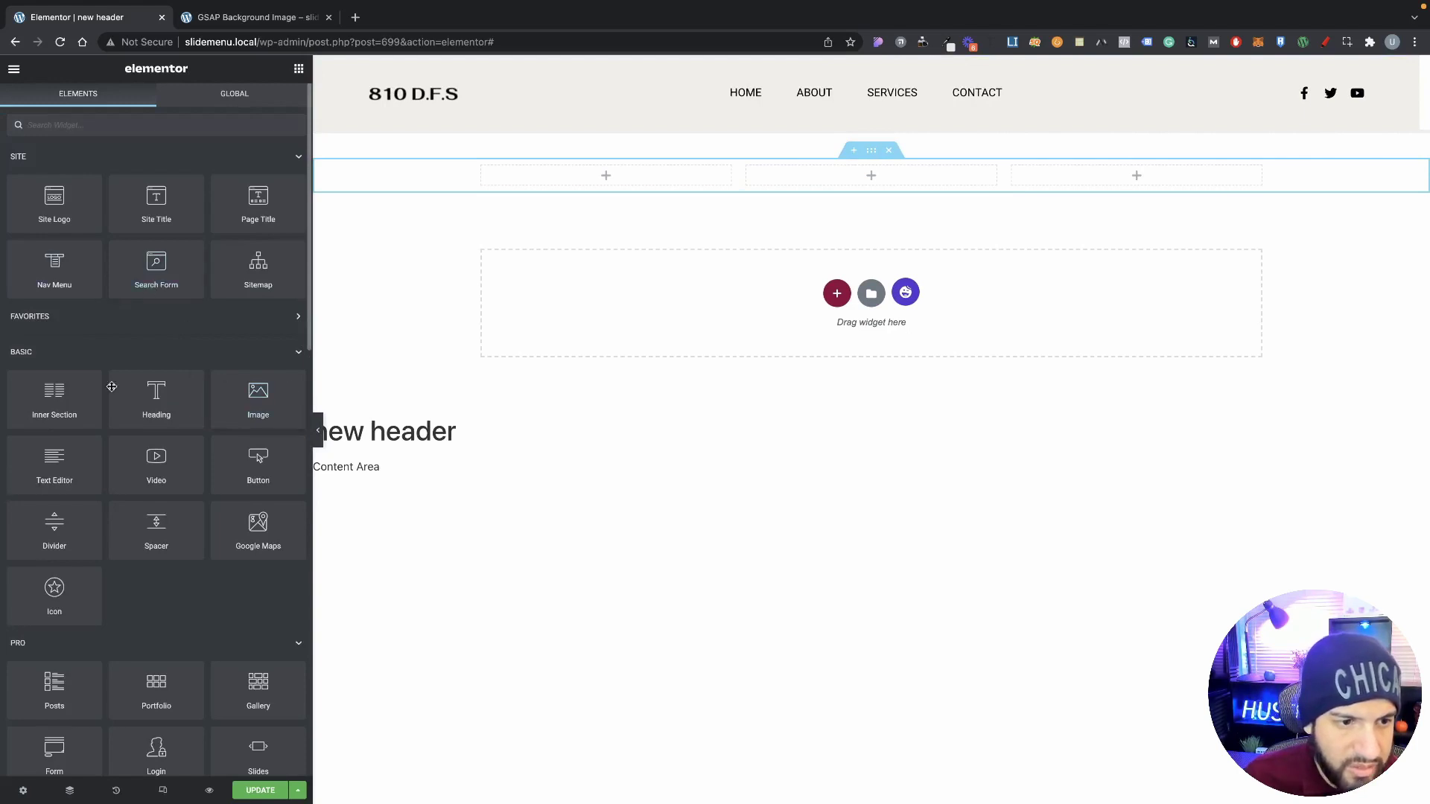
scroll(159, 481, "down", 1)
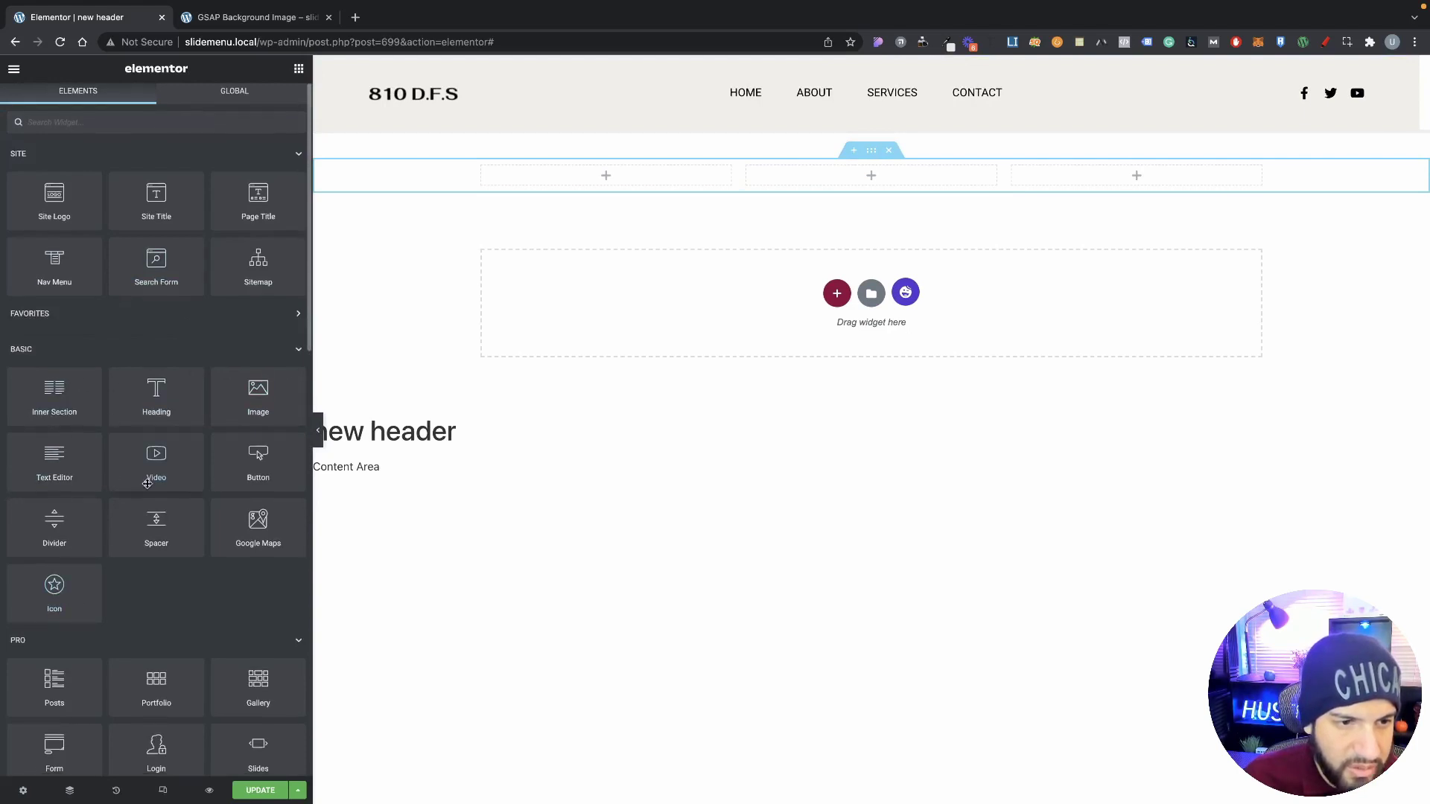
left_click_drag(150, 476, 667, 176)
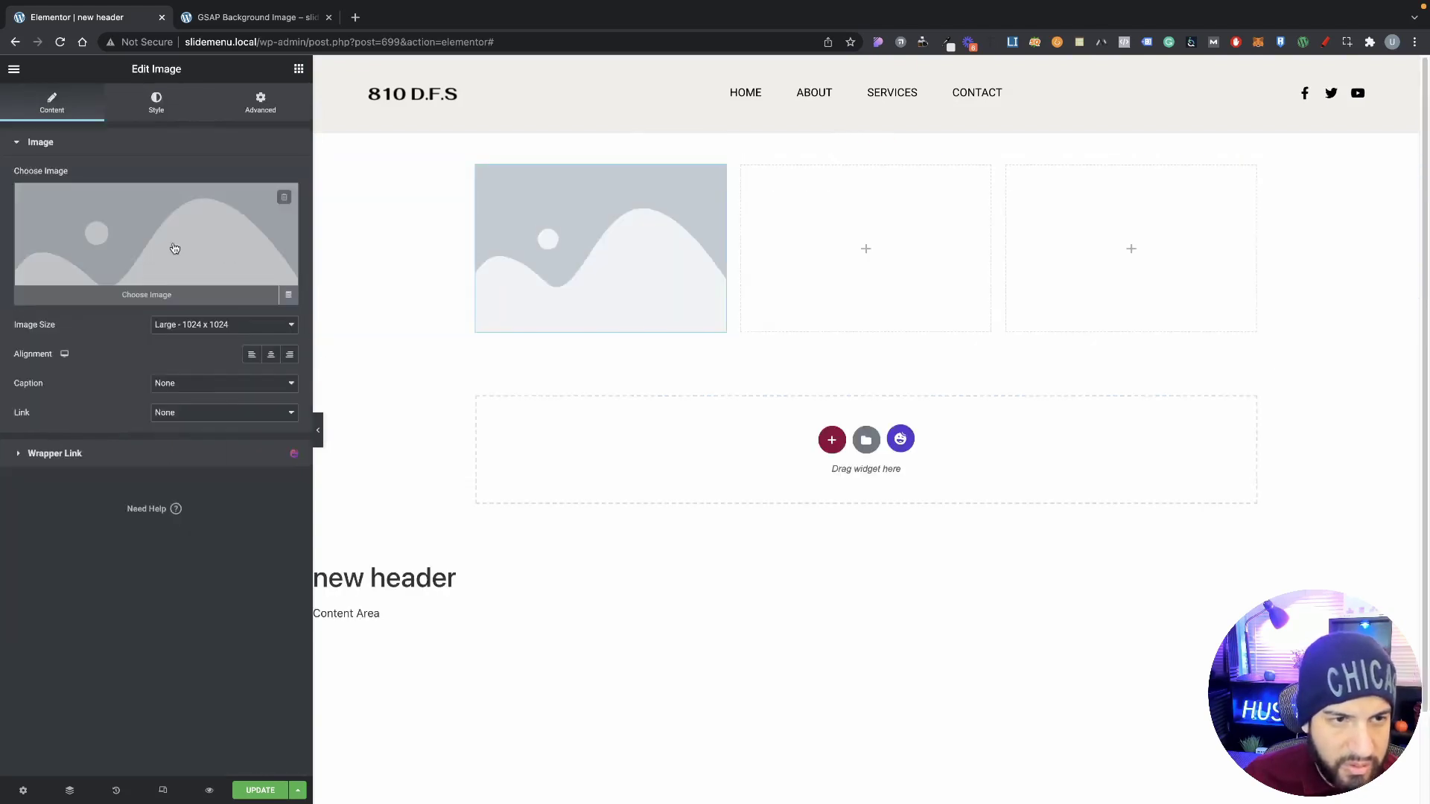
right_click(742, 166)
left_click(752, 372)
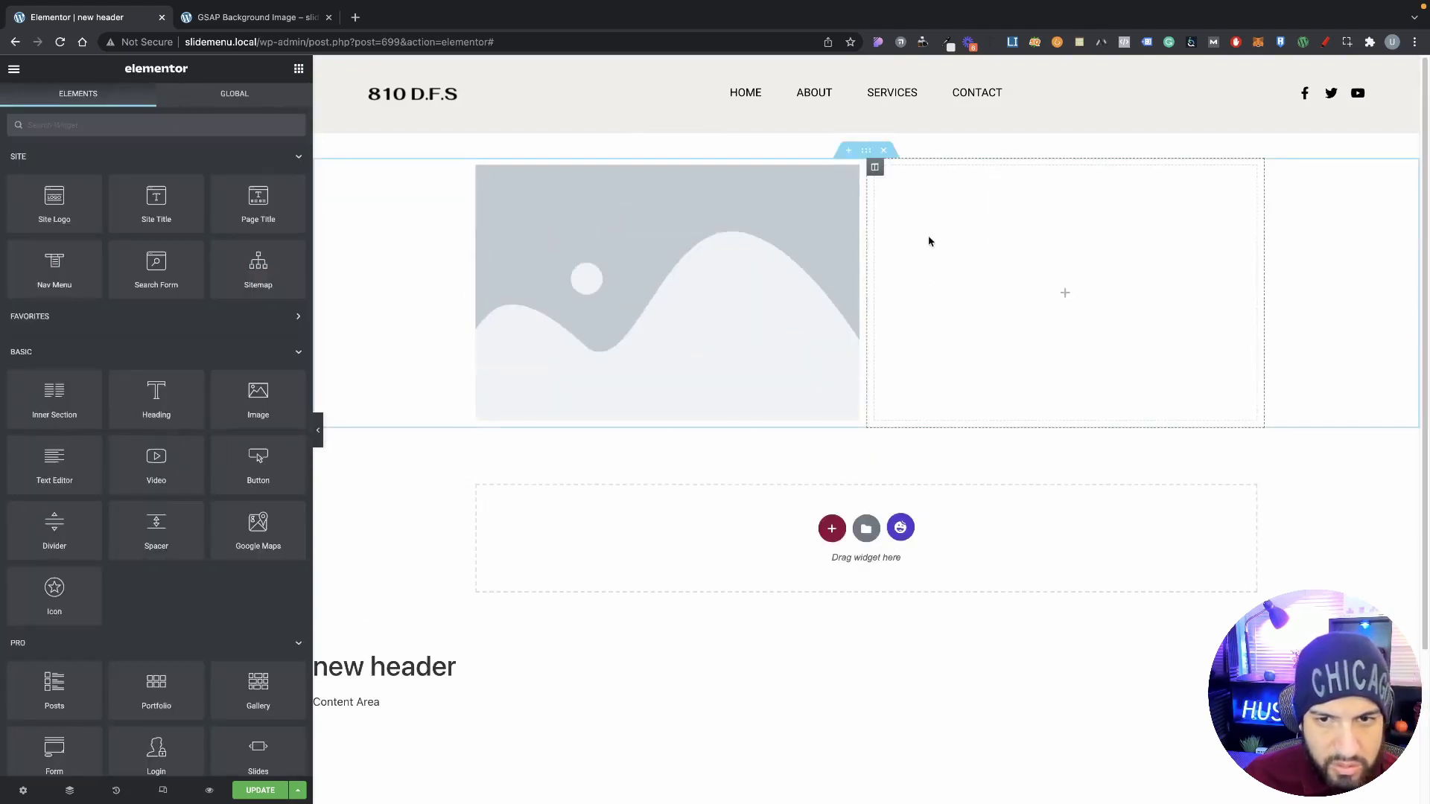
right_click(876, 168)
left_click(917, 370)
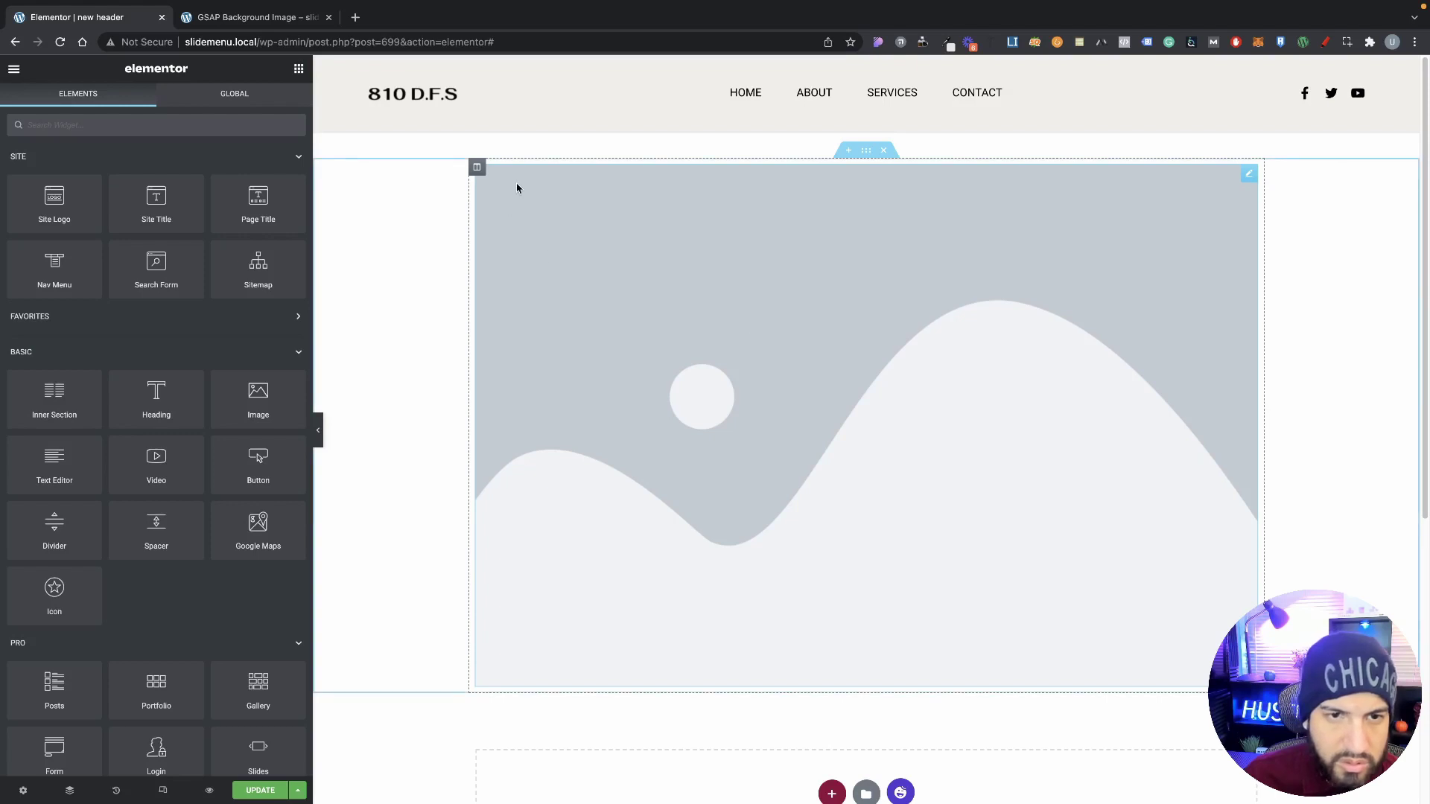
Delete the placeholder image from the section's remaining column.
left_click(786, 271)
right_click(785, 272)
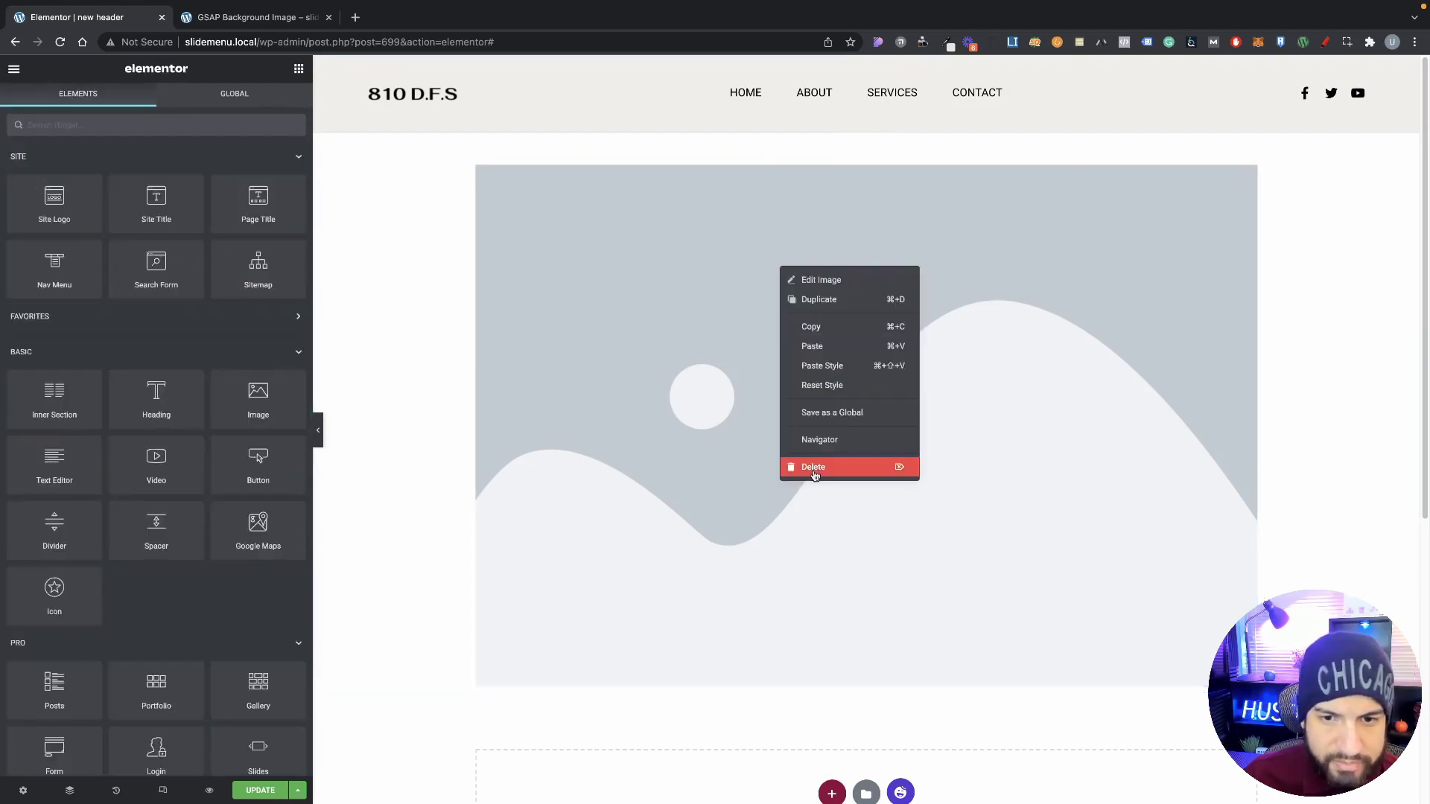
left_click(813, 471)
Switch the empty section's height to Min Height and set its minimum height to 1440 px.
left_click(872, 149)
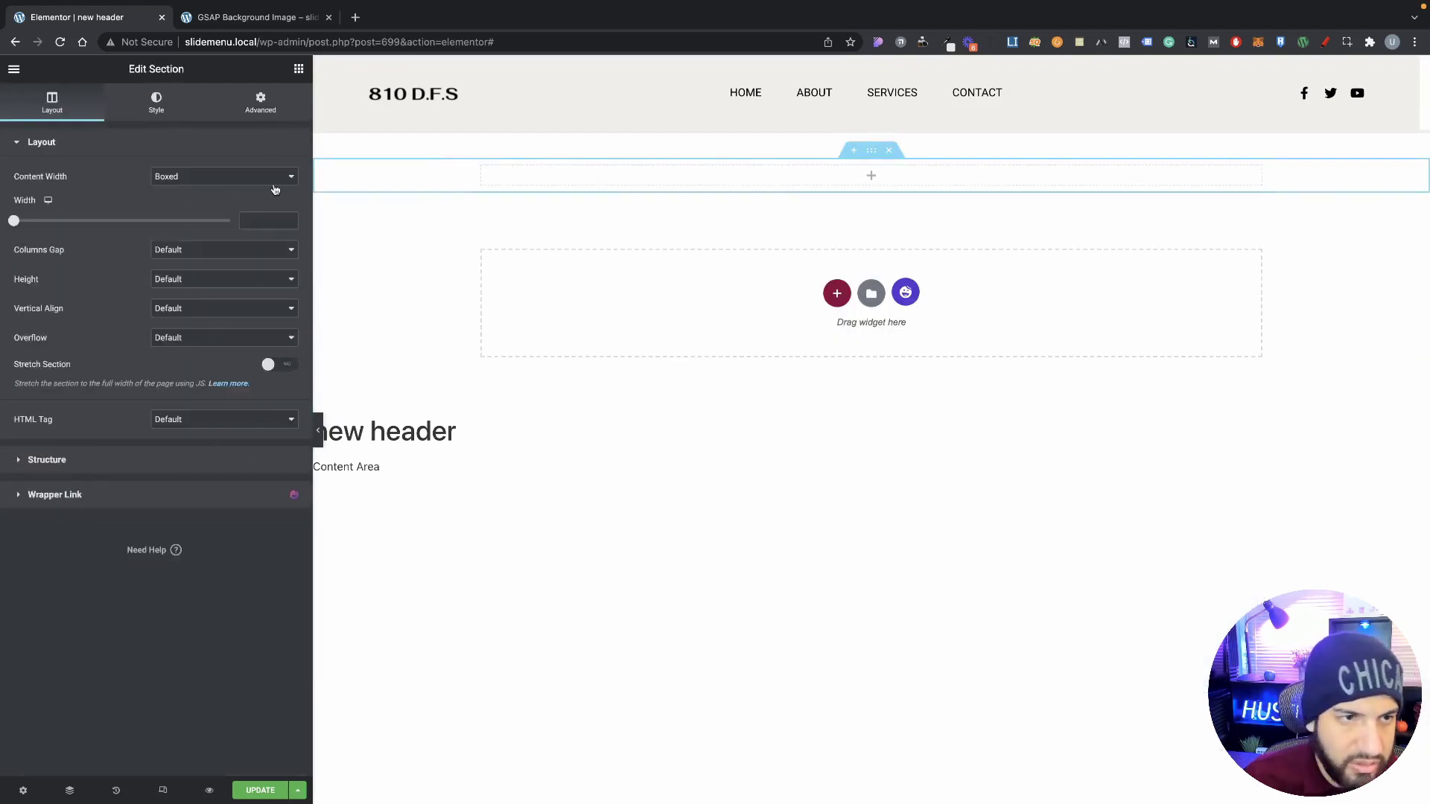
left_click(173, 253)
left_click(160, 280)
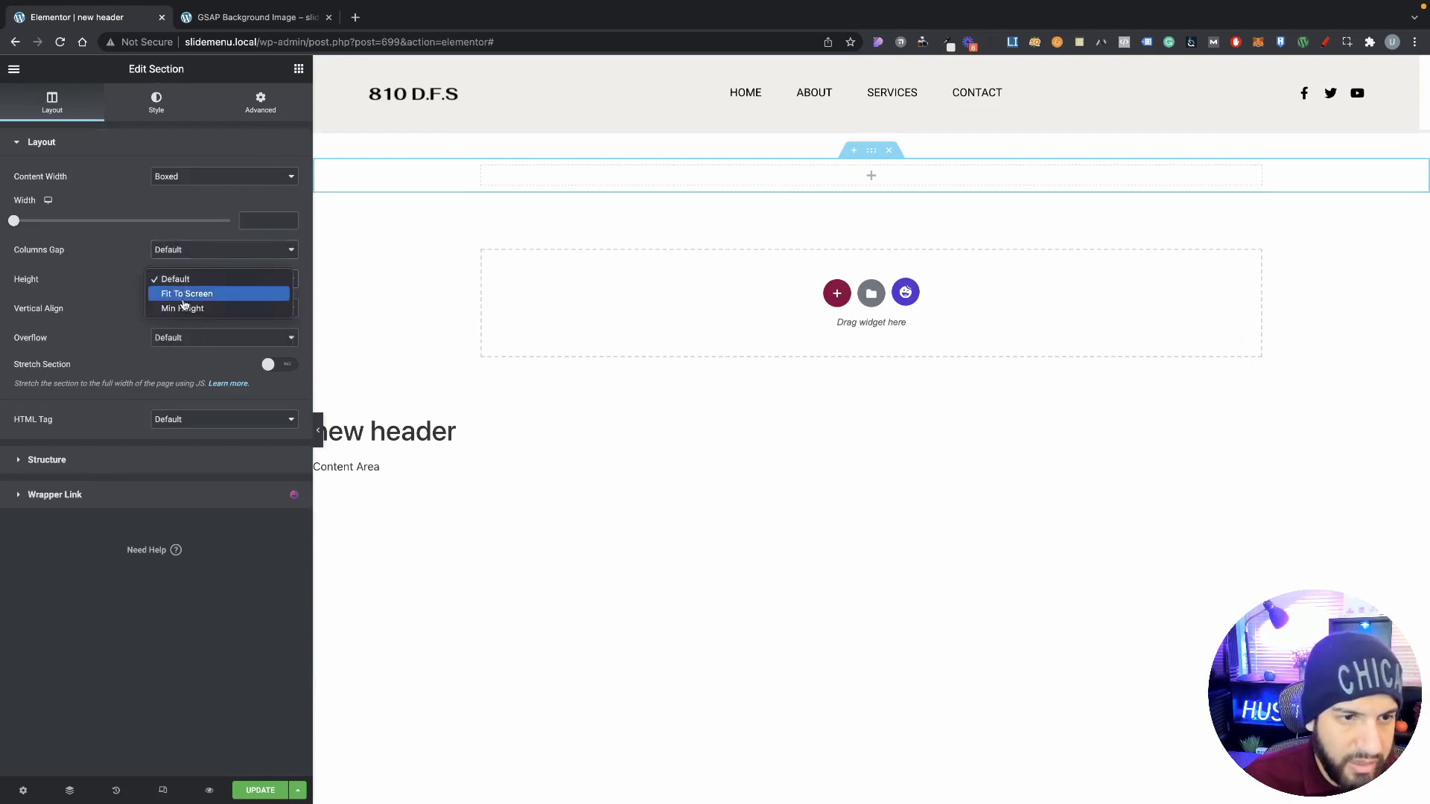
key("Return")
left_click_drag(75, 325, 275, 339)
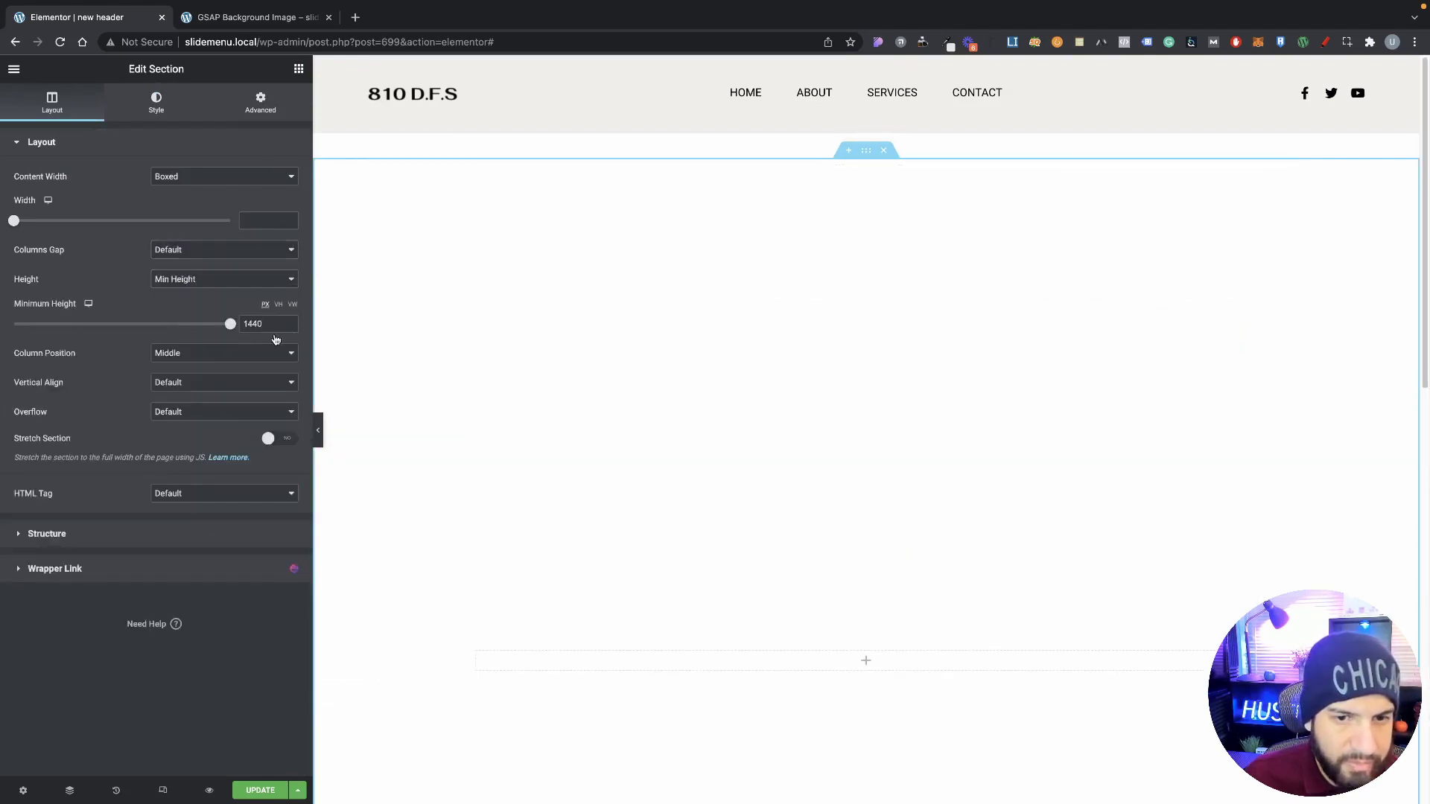
scroll(672, 376, "down", 2)
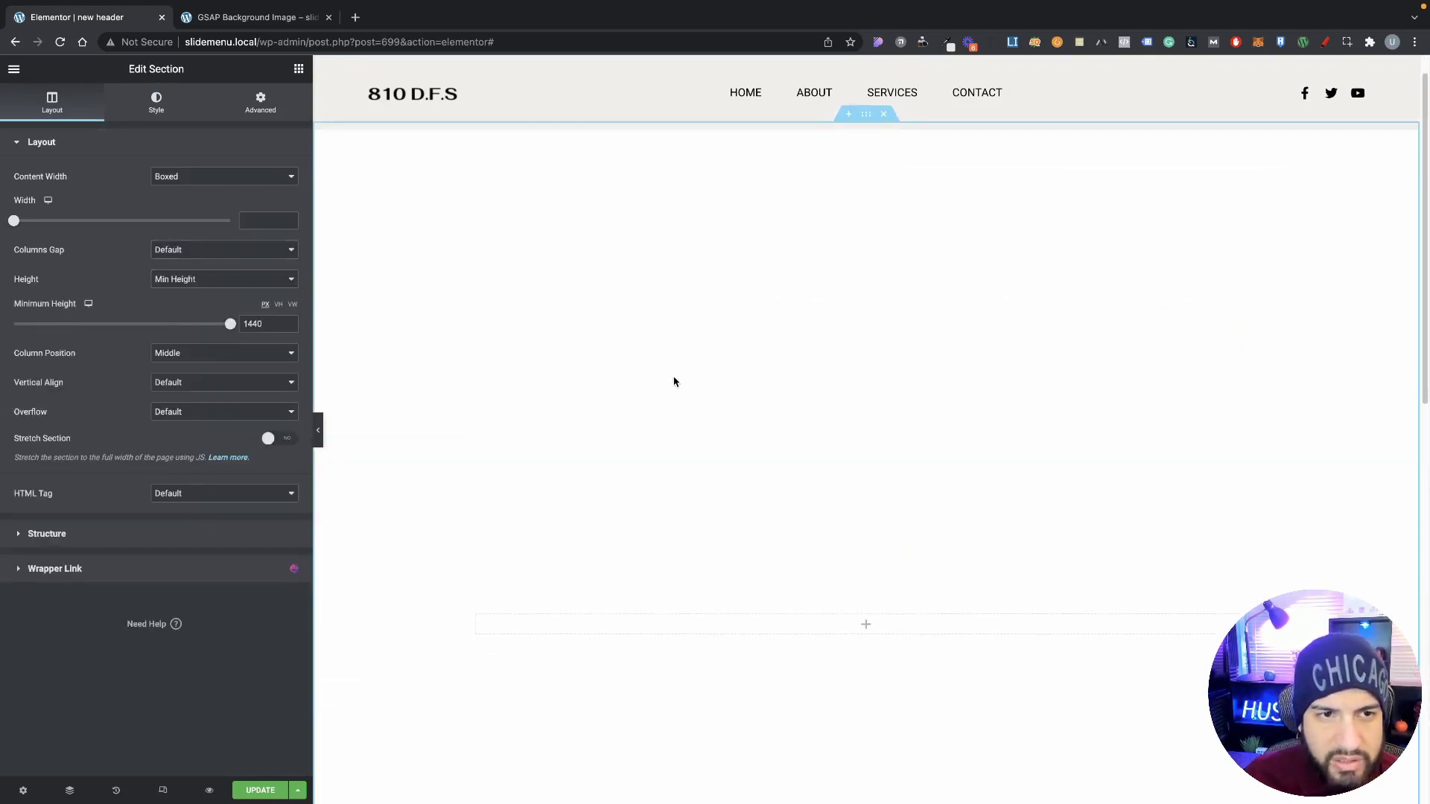
scroll(552, 226, "up", 1)
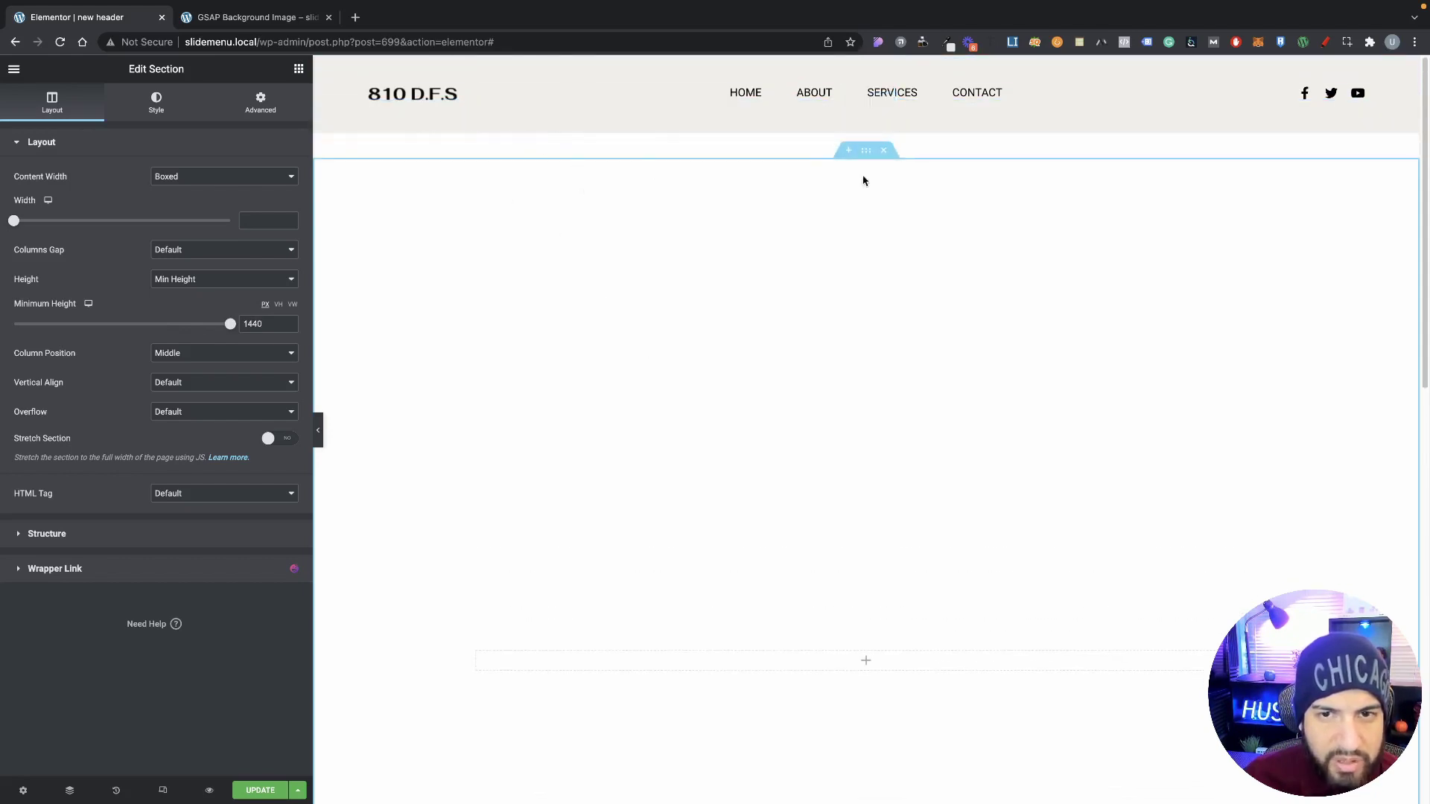
Open the Motion Effects settings of the tracker section below the menu and examine its sticky position while scrolling the preview.
left_click(867, 125)
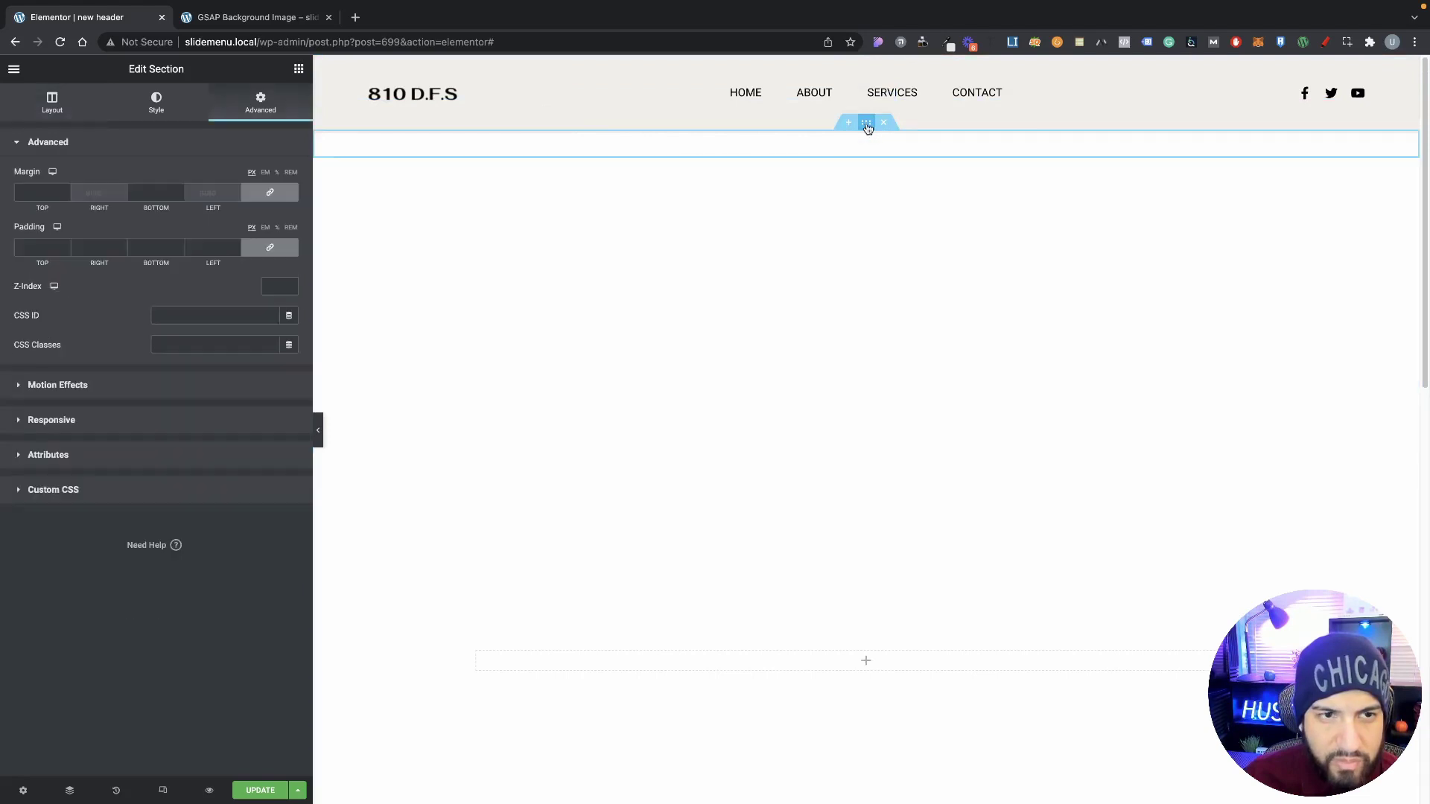
left_click(90, 389)
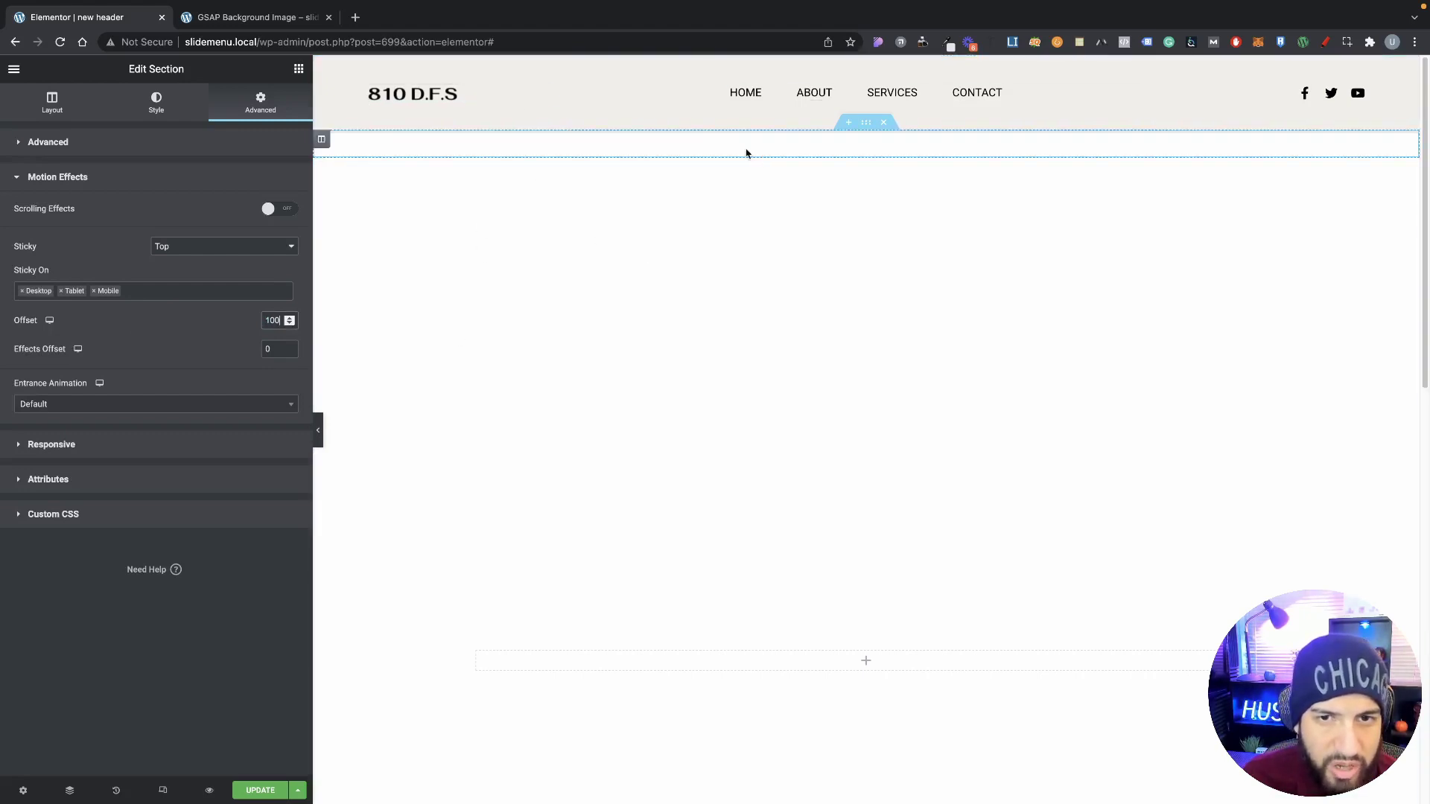
scroll(819, 151, "down", 2)
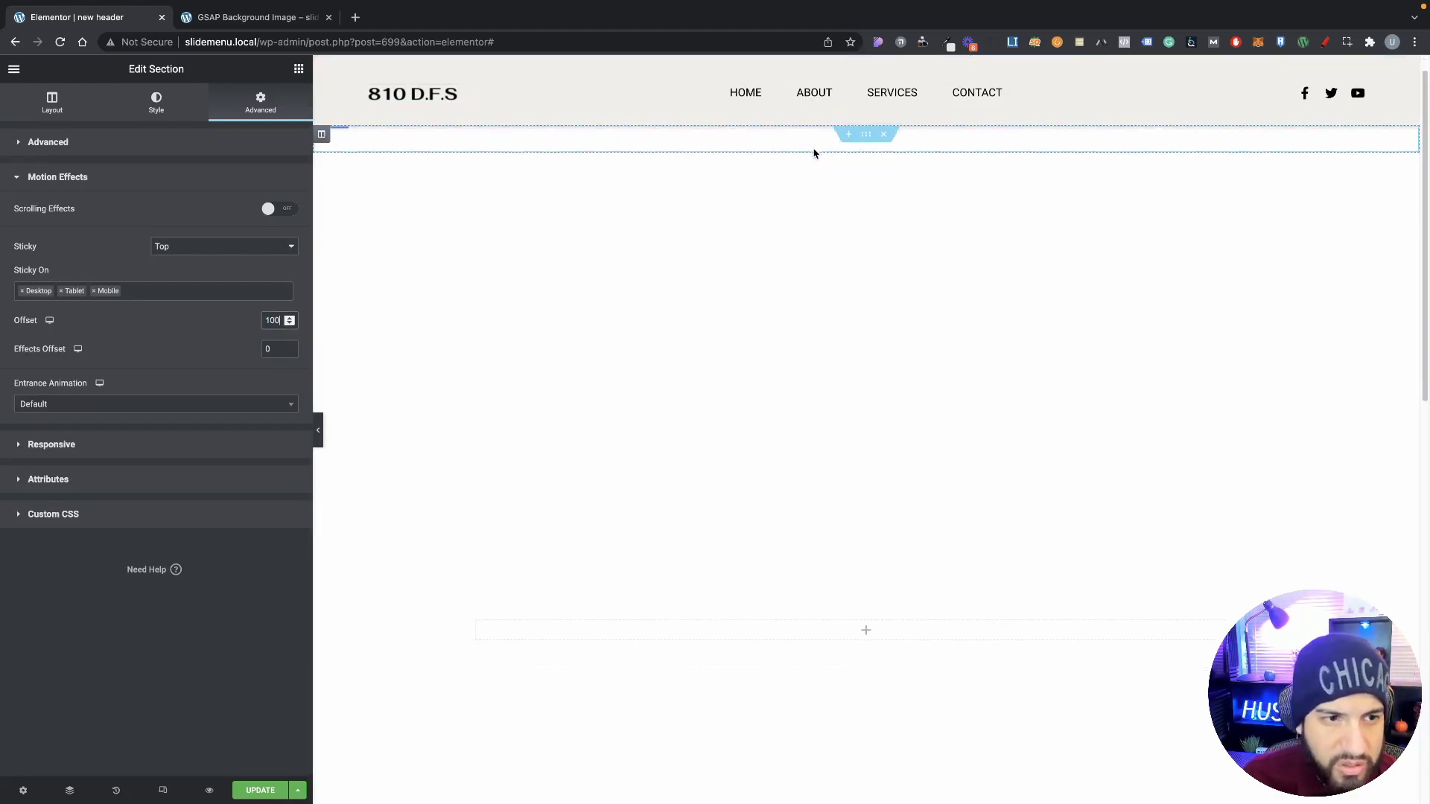
scroll(816, 160, "down", 2)
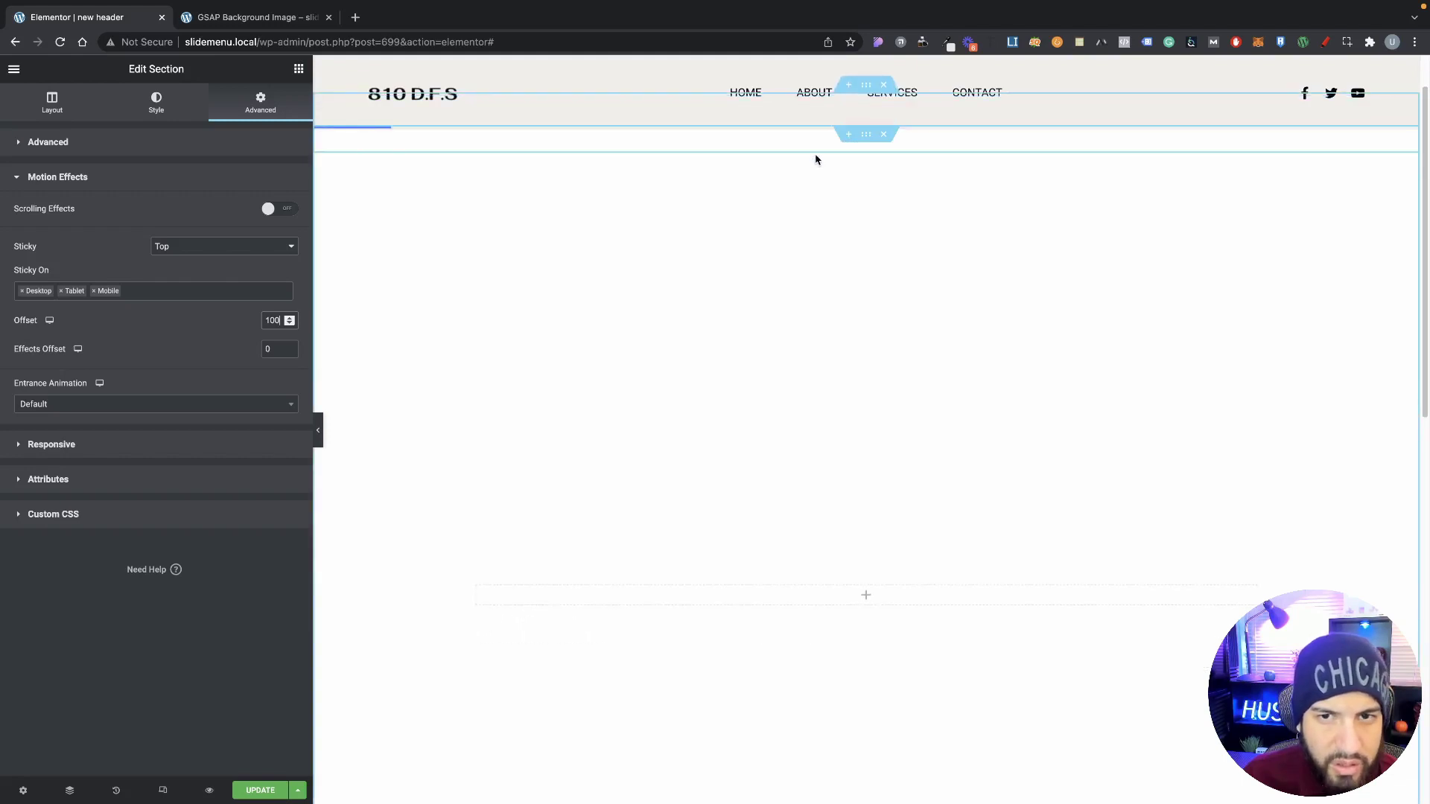
scroll(809, 174, "up", 2)
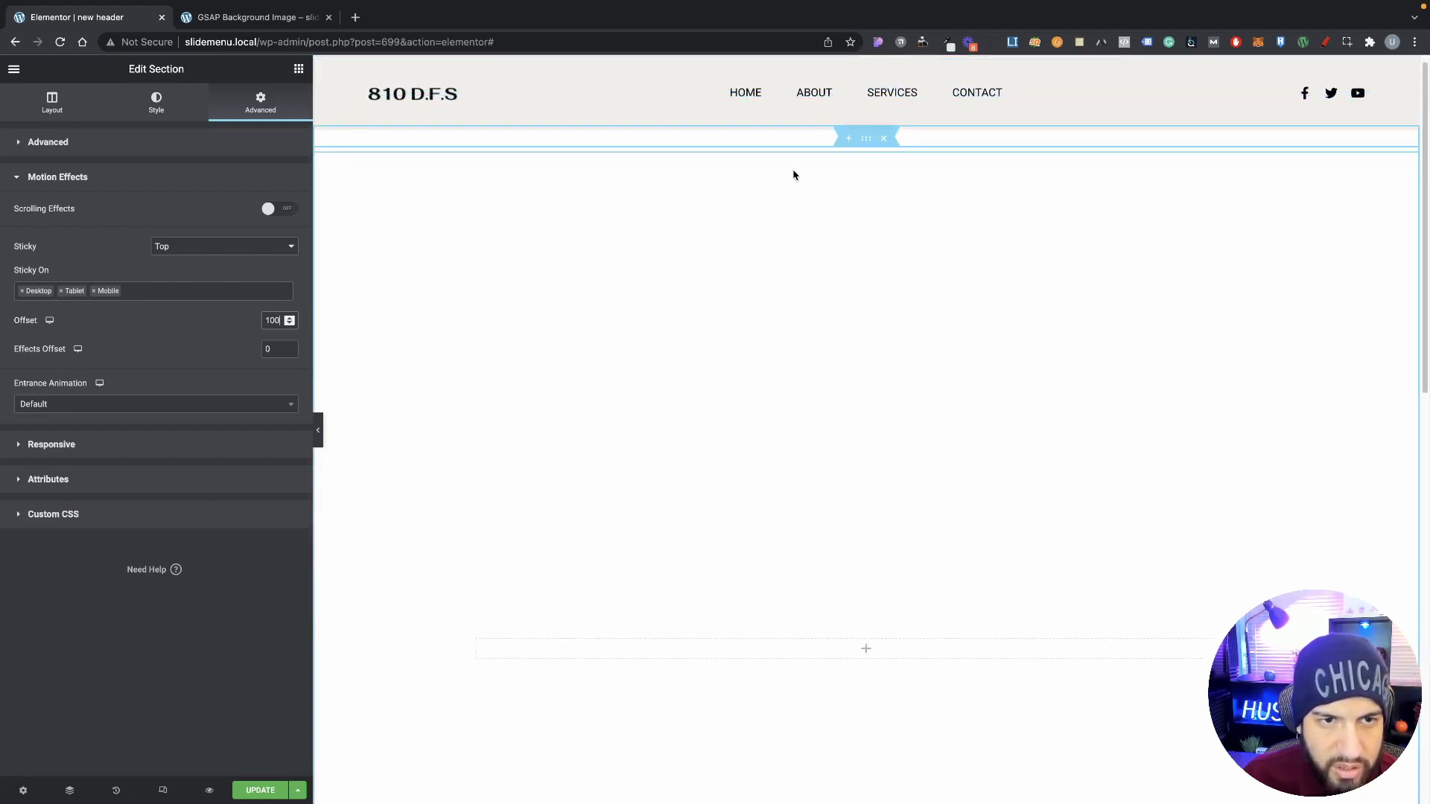
scroll(797, 177, "down", 2)
scroll(440, 387, "down", 2)
scroll(480, 370, "up", 3)
Try a sticky offset of 80 on the tracker section, and return it to 100.
left_click_drag(281, 316, 251, 323)
type("80")
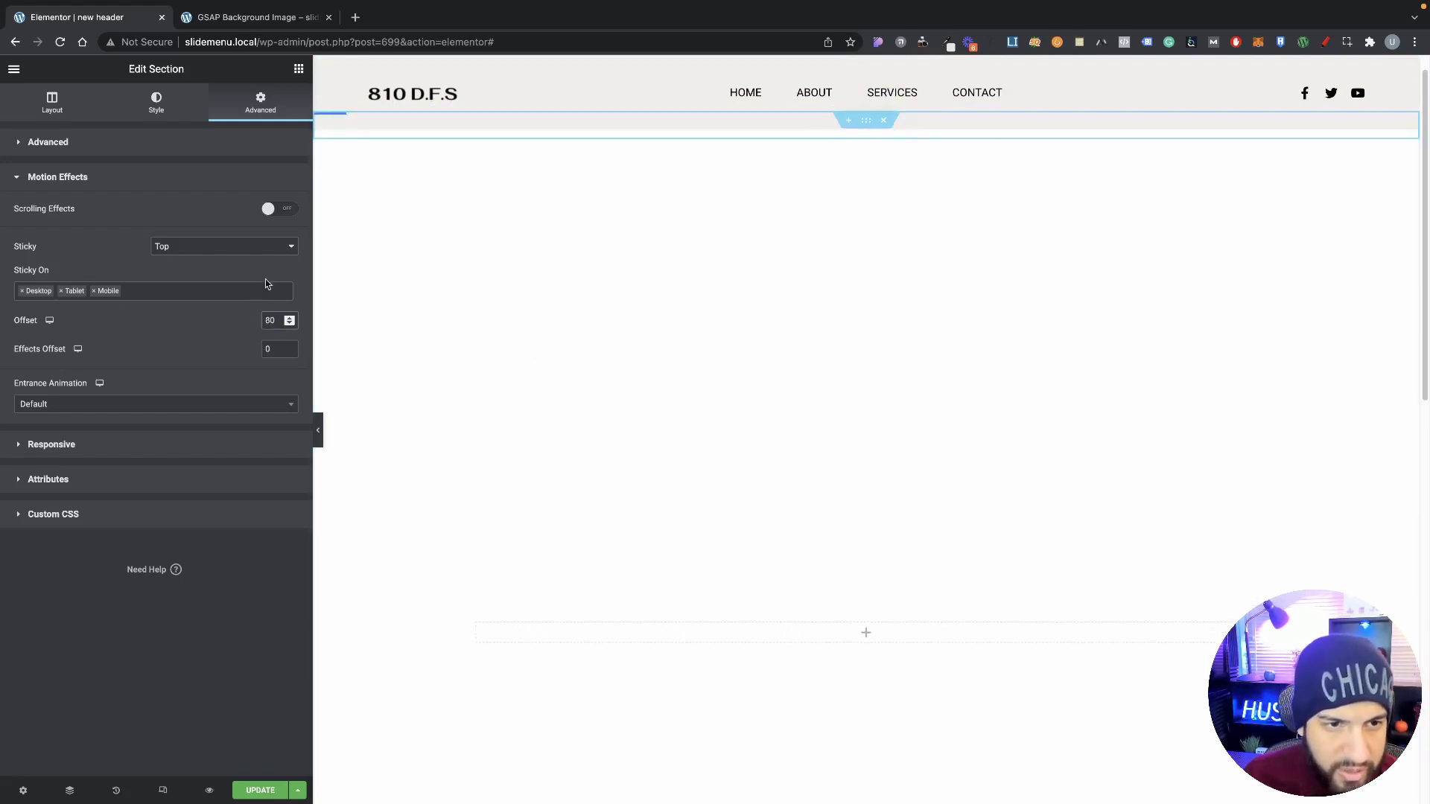
type("100")
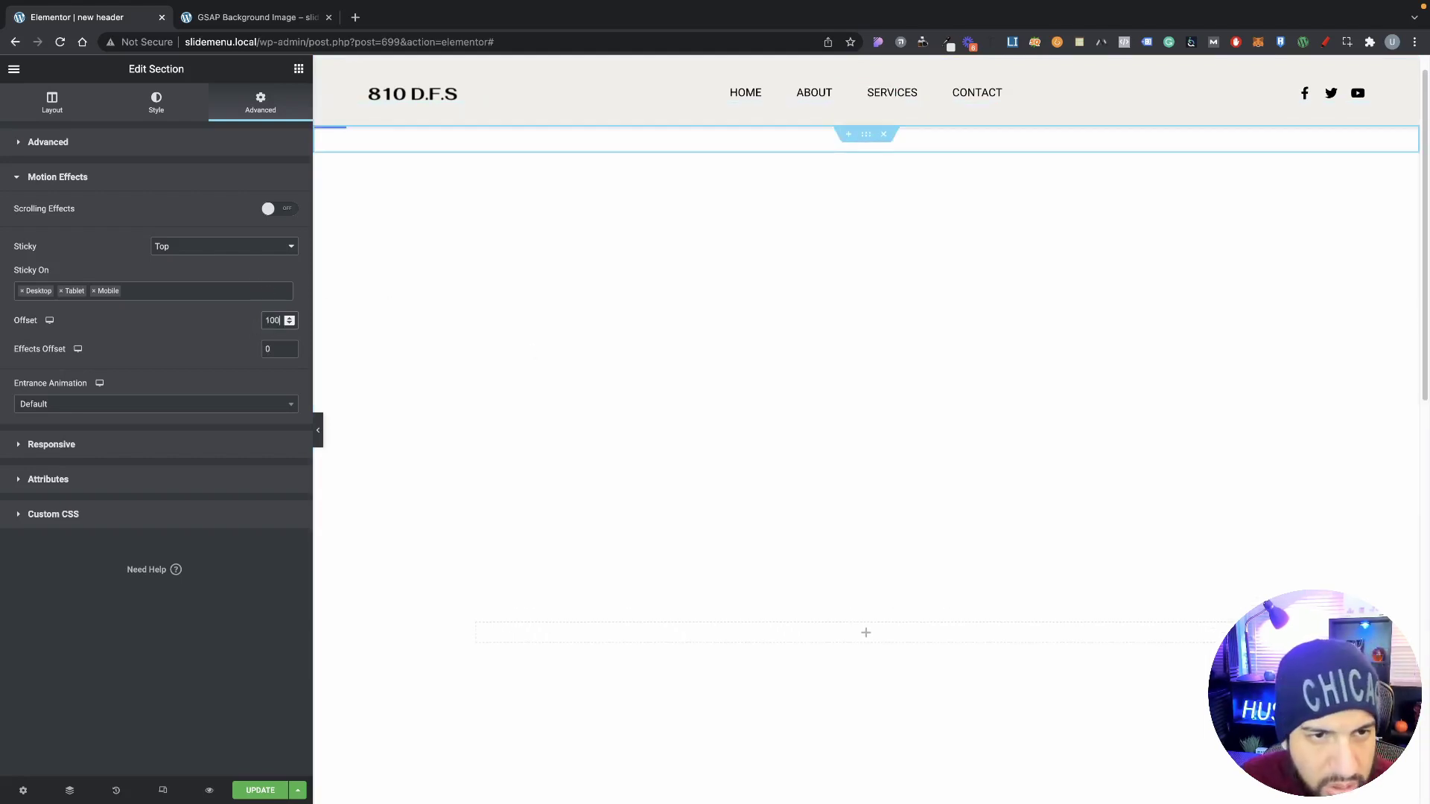
Fine-tune the tracker section's sticky offset to 104 and update the header template.
left_click(289, 325)
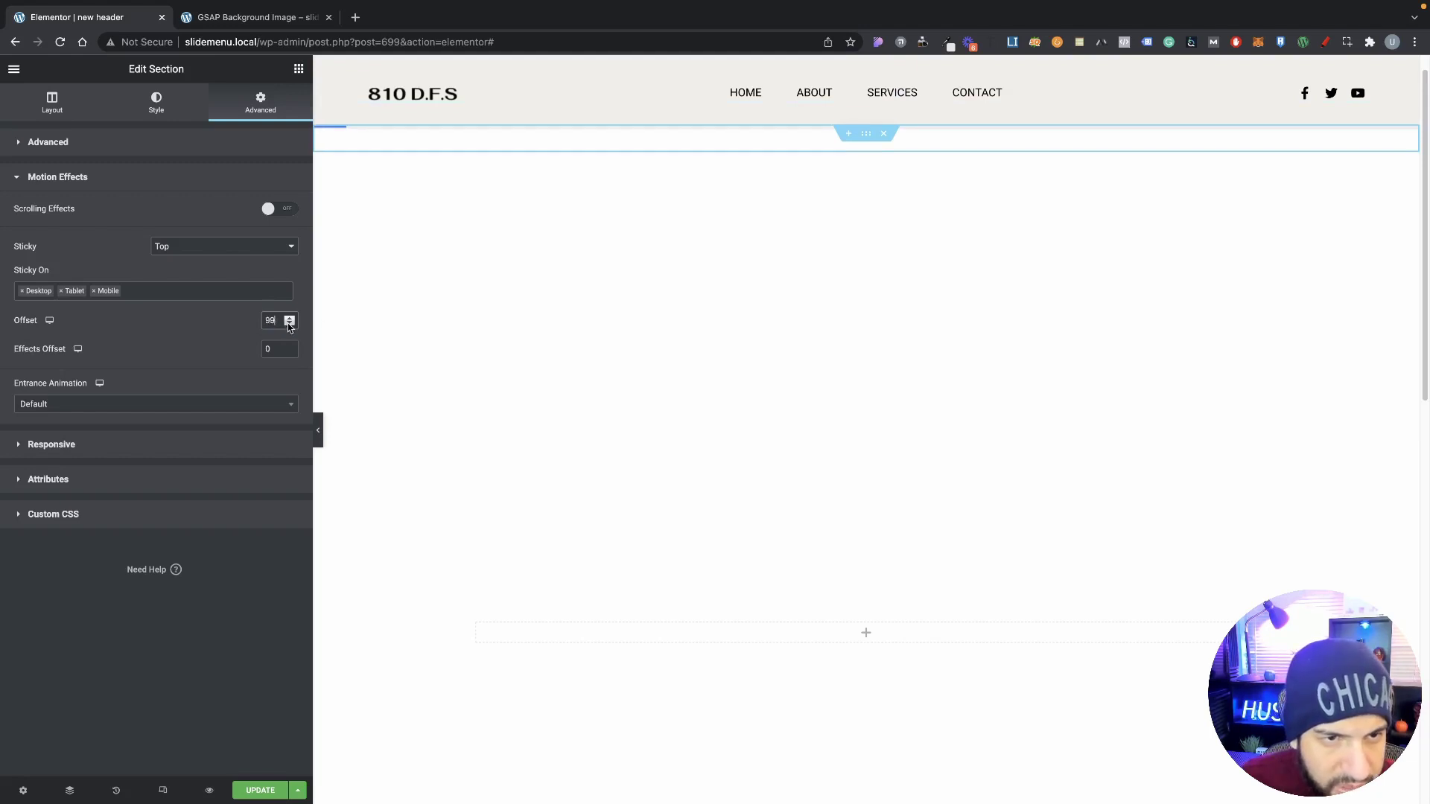
left_click(289, 319)
left_click(289, 319)
left_click(289, 319)
left_click(289, 319)
left_click(289, 319)
left_click(289, 319)
left_click(289, 318)
left_click(289, 319)
left_click(289, 319)
left_click(289, 319)
left_click(289, 318)
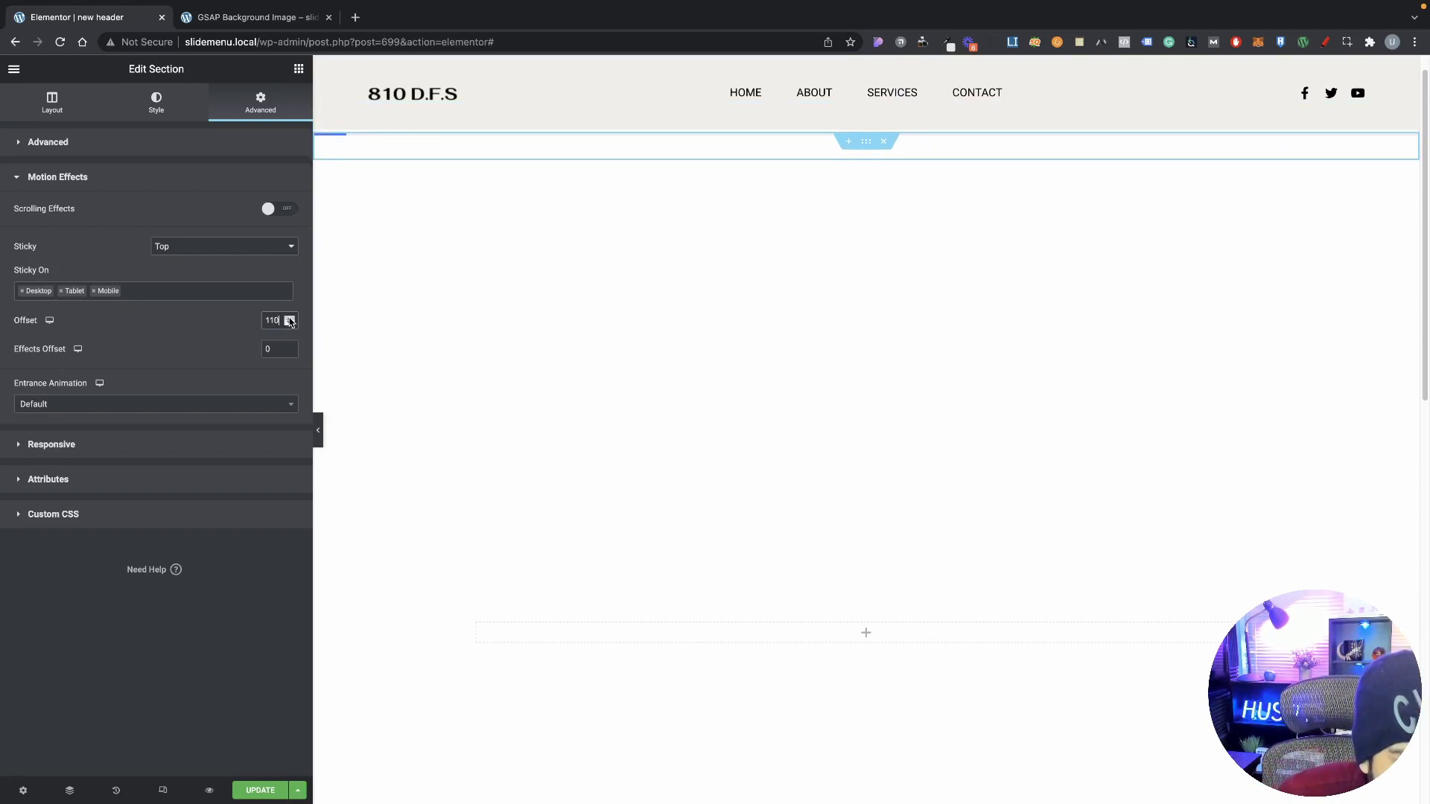
left_click(289, 324)
left_click(289, 324)
left_click(289, 325)
left_click(289, 324)
left_click(289, 325)
left_click(289, 325)
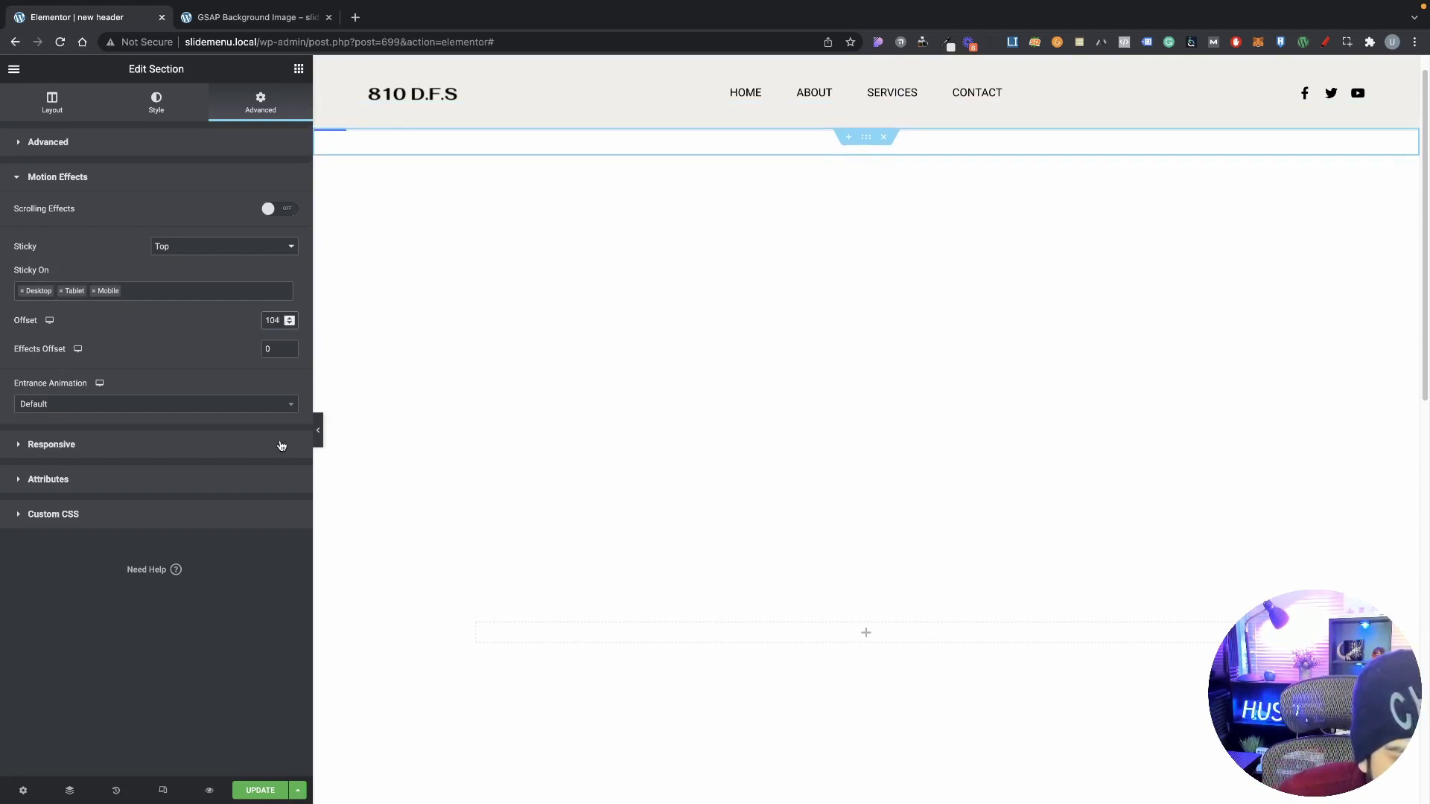
left_click(251, 792)
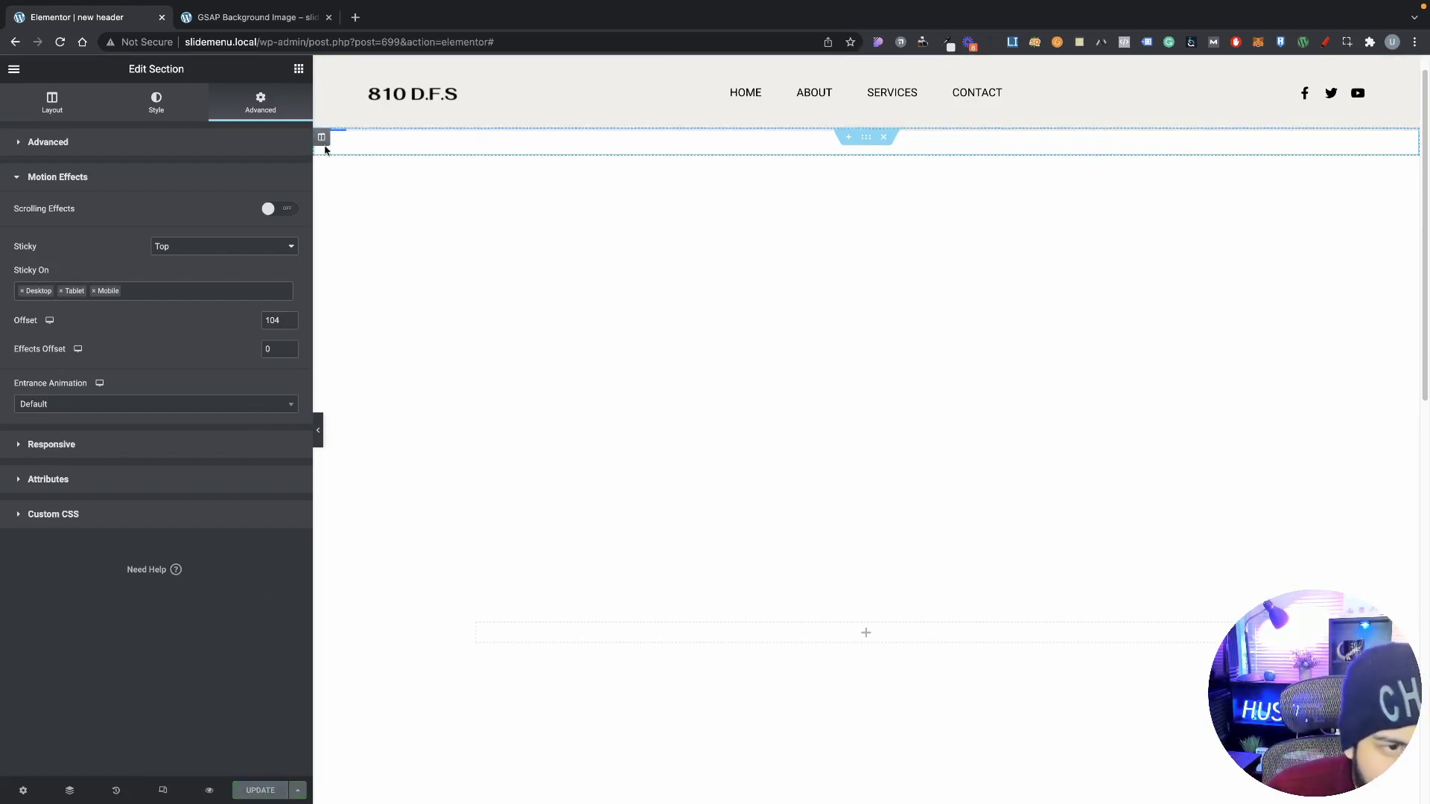
Switch to the GSAP Background Image page, reload it, and check the tracker's alignment with the header while scrolling down and up.
left_click(200, 14)
left_click(60, 42)
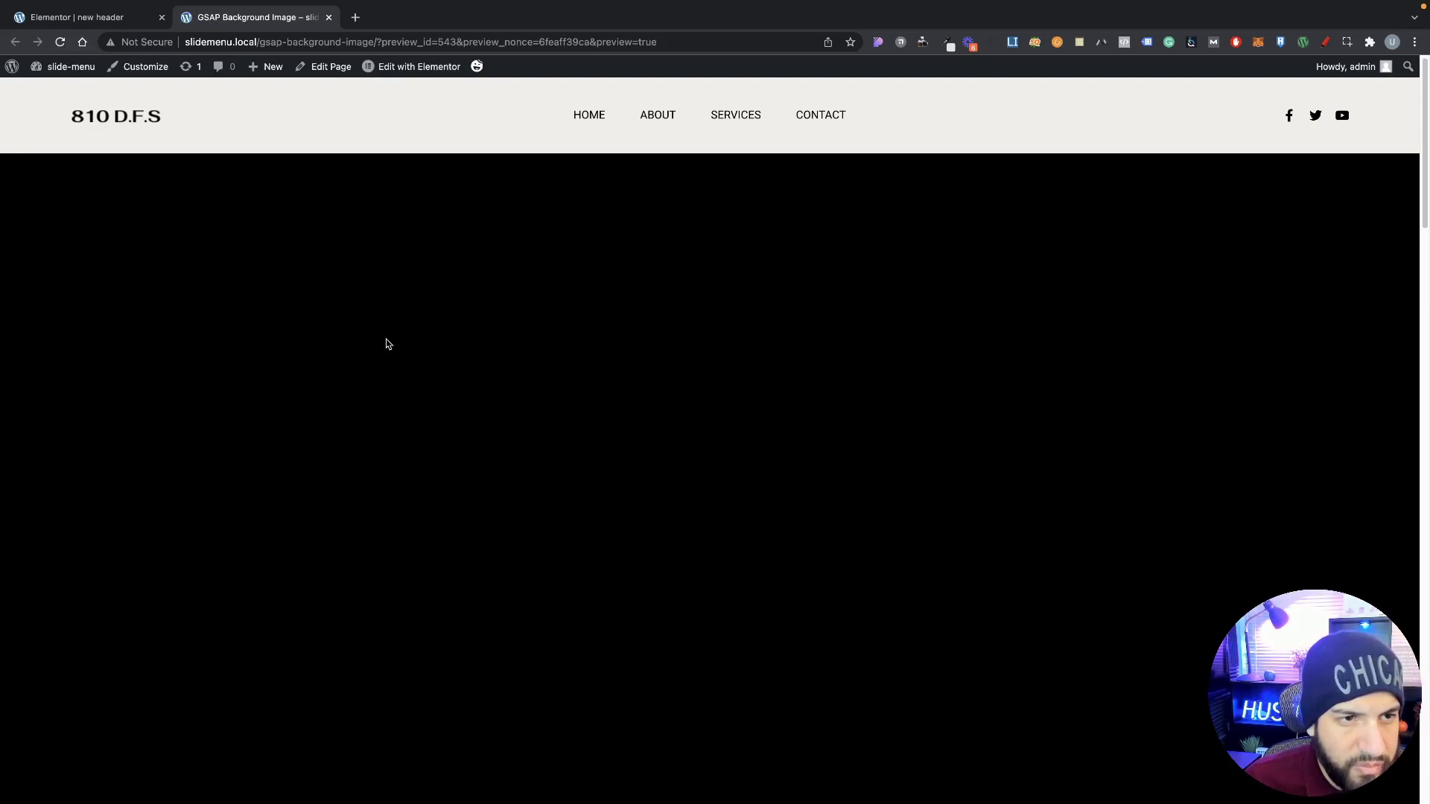
scroll(385, 344, "down", 10)
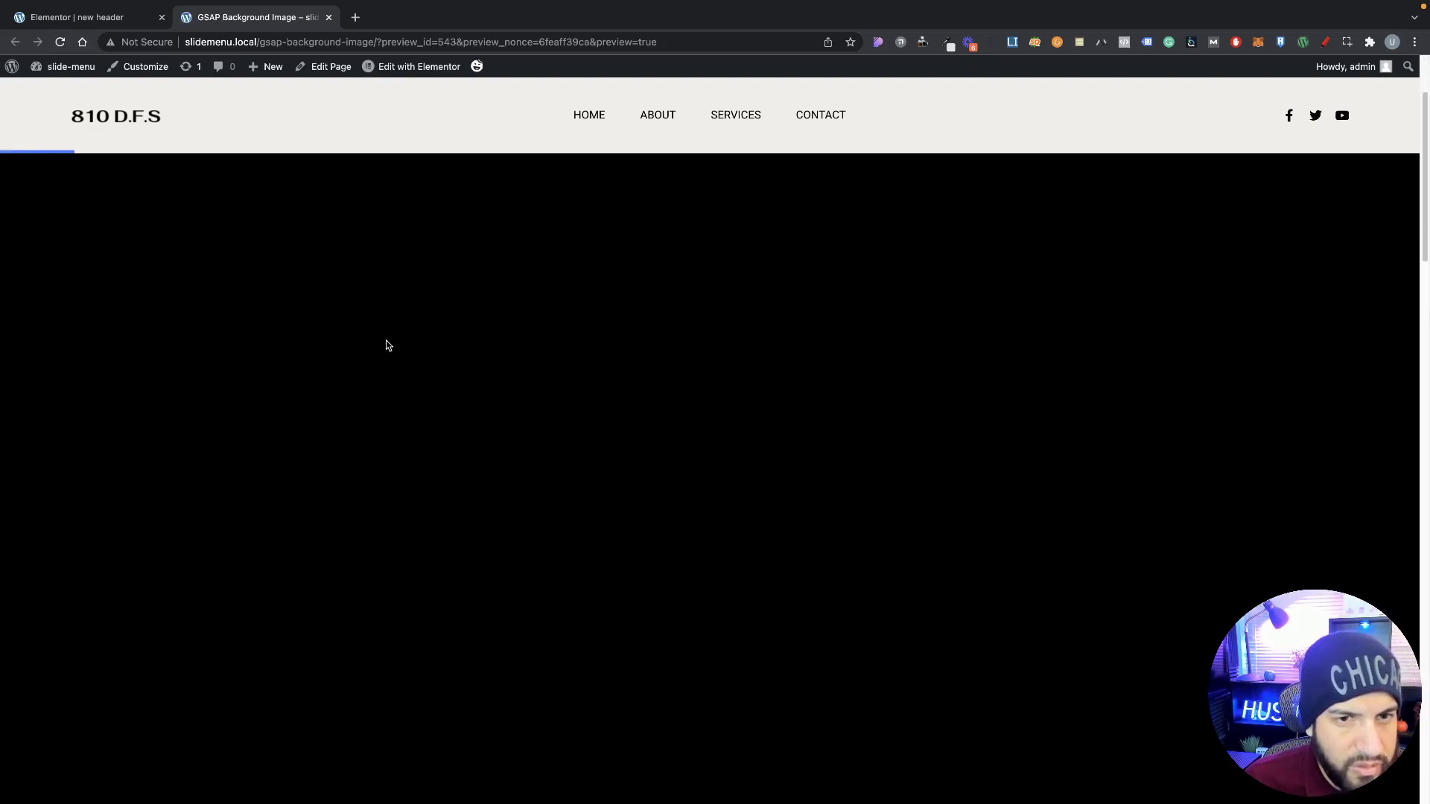
scroll(388, 351, "down", 15)
scroll(390, 357, "down", 5)
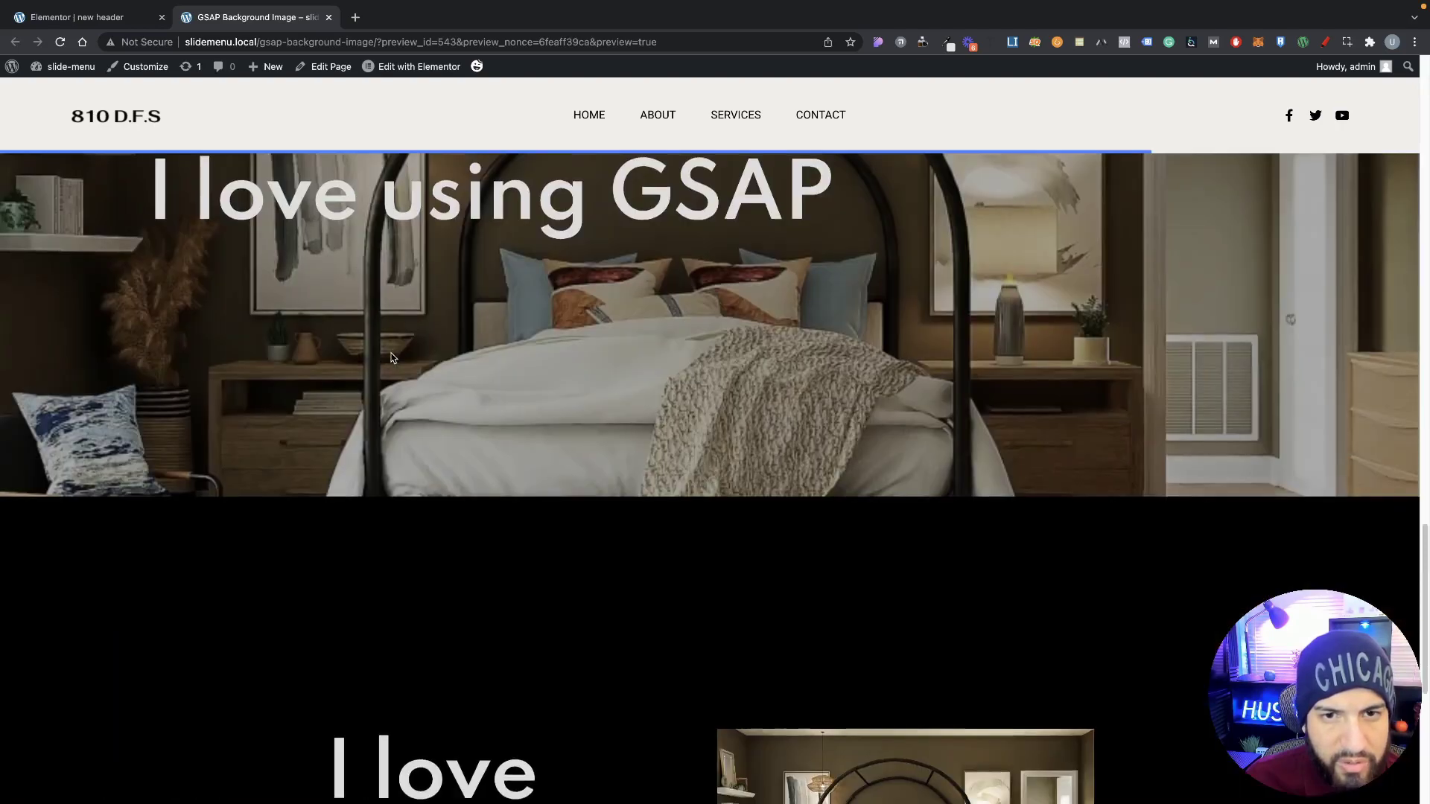
scroll(395, 357, "up", 20)
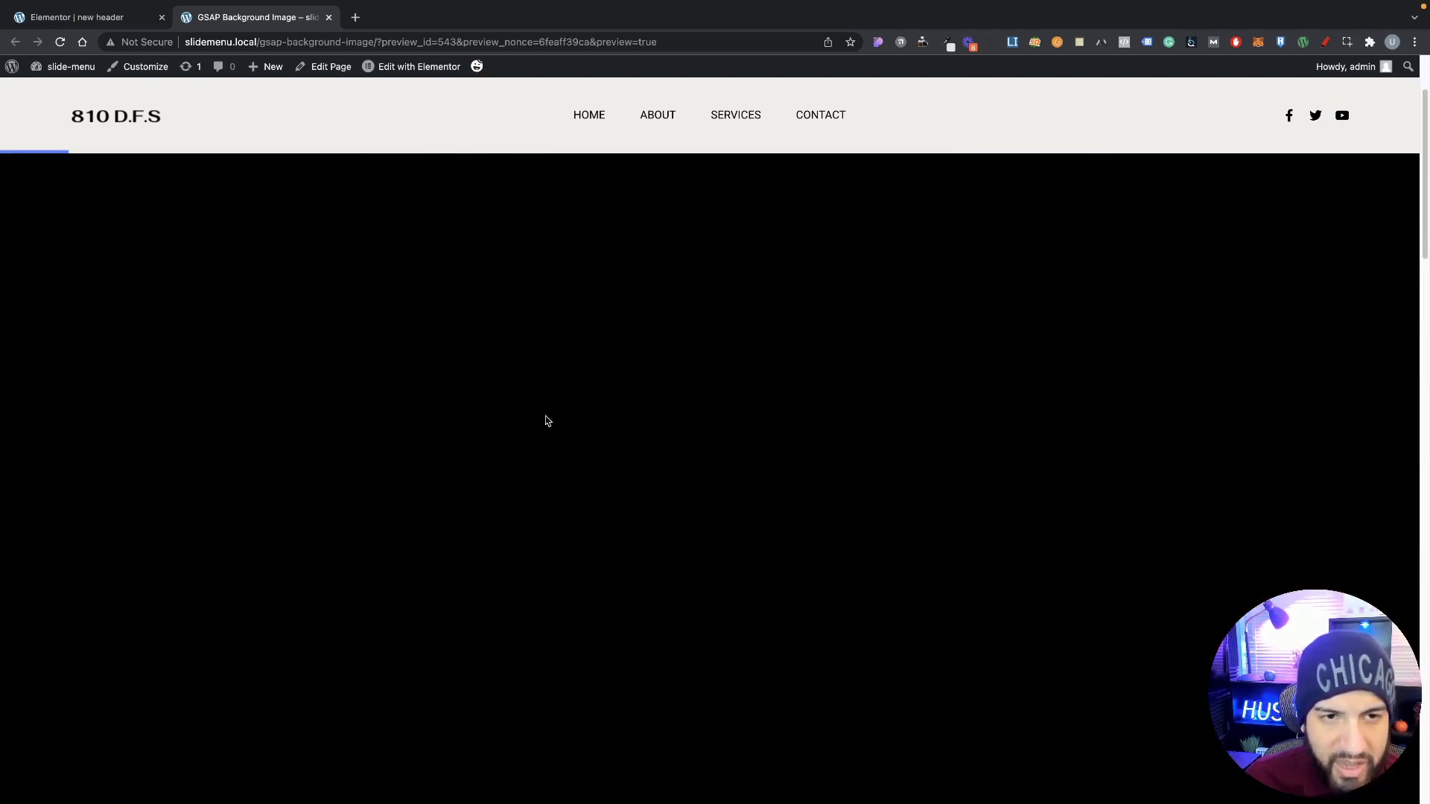
Return to the "new header" editor, delete the tall empty section below the tracker, and update the template.
left_click(141, 17)
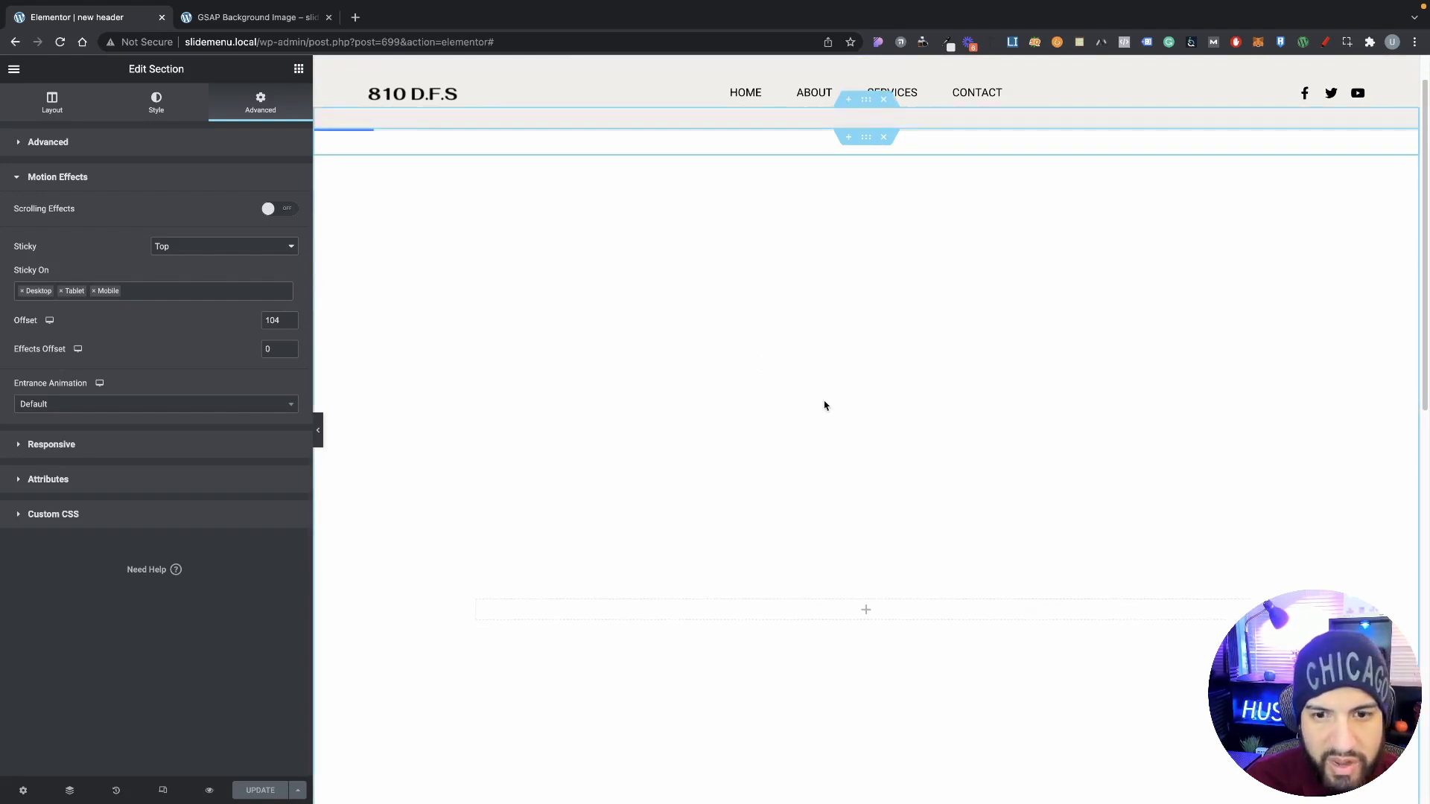
right_click(849, 421)
left_click(889, 625)
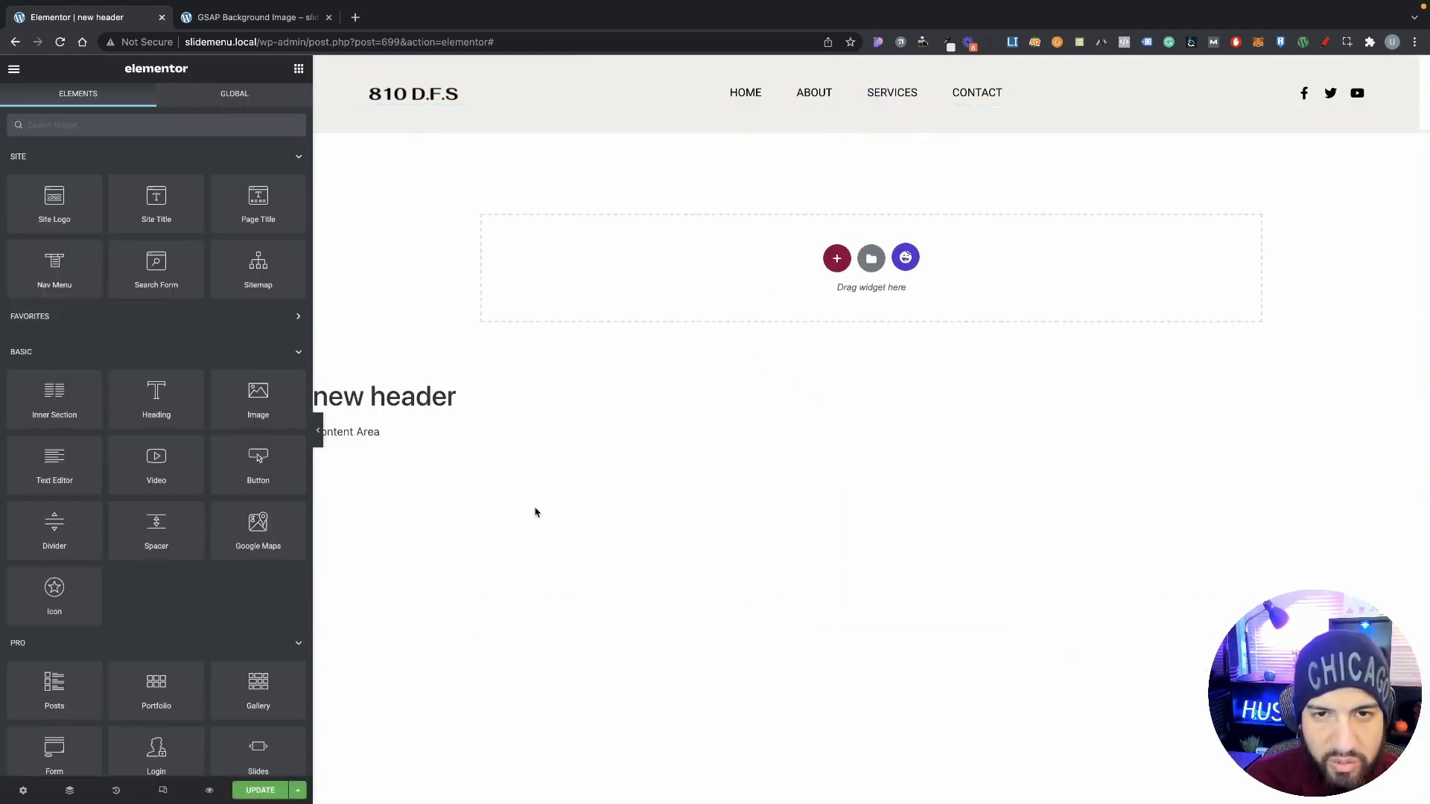
left_click(269, 792)
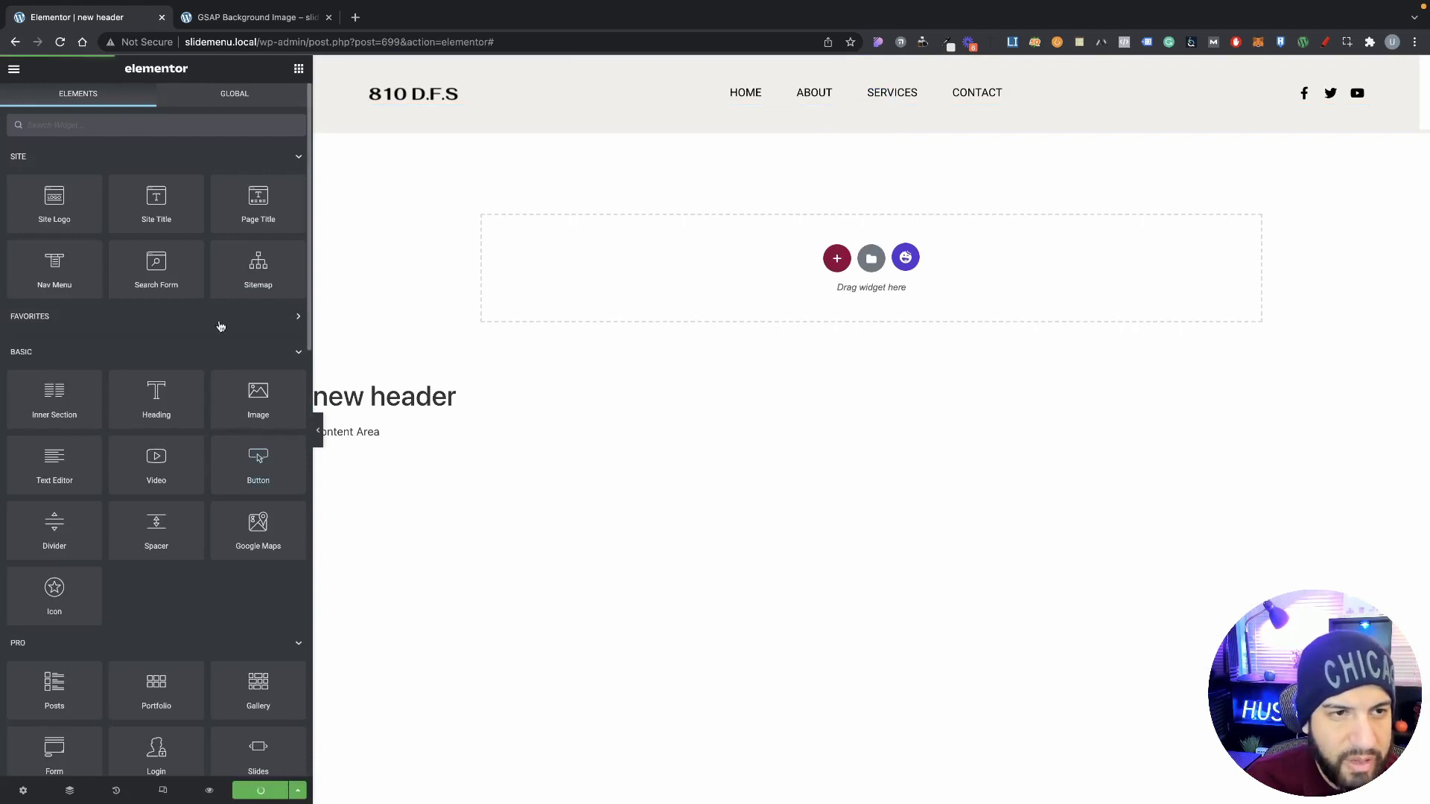
Reload the GSAP Background Image page and scroll repeatedly to examine the header and progress bar without the extra section.
left_click(239, 19)
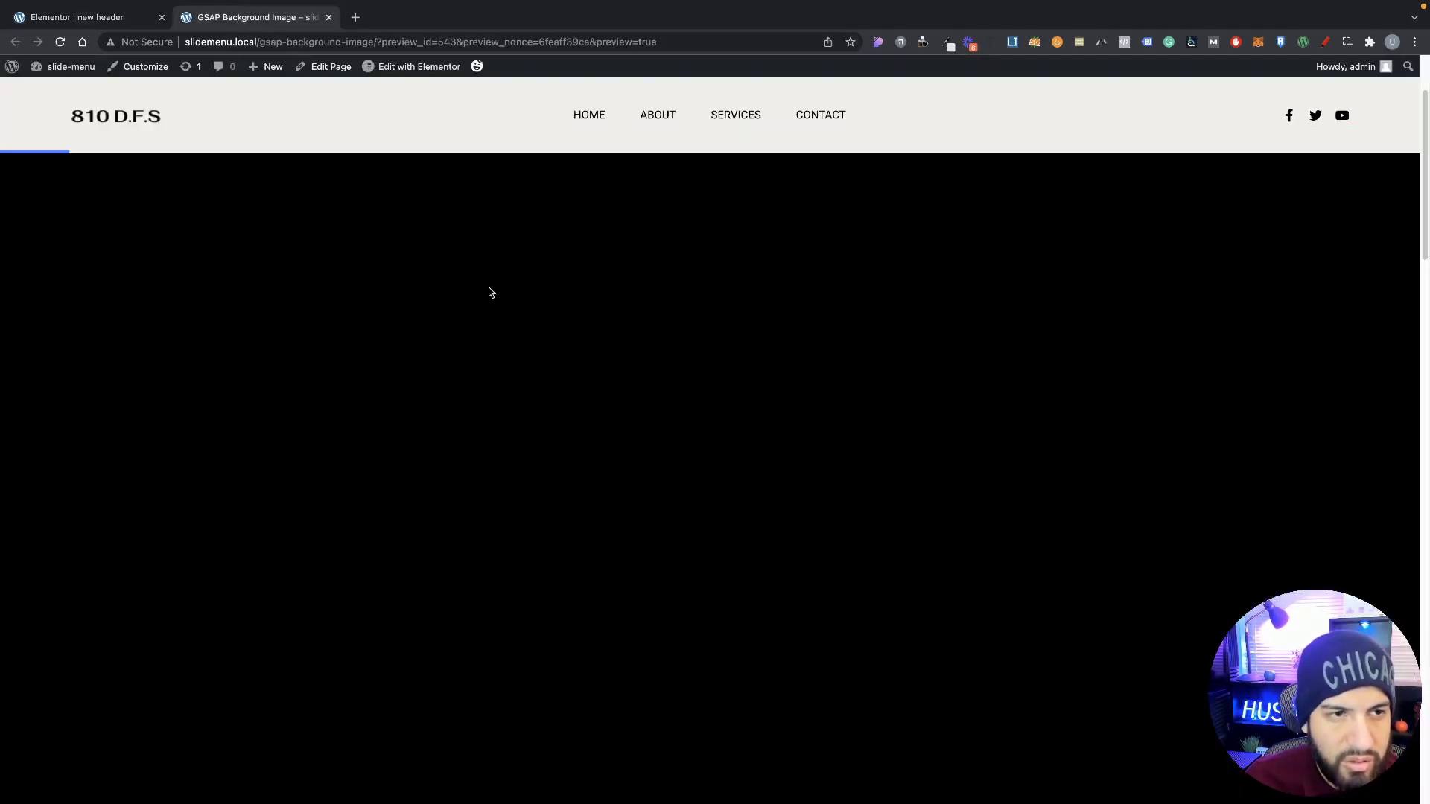
left_click(288, 44)
key("Return")
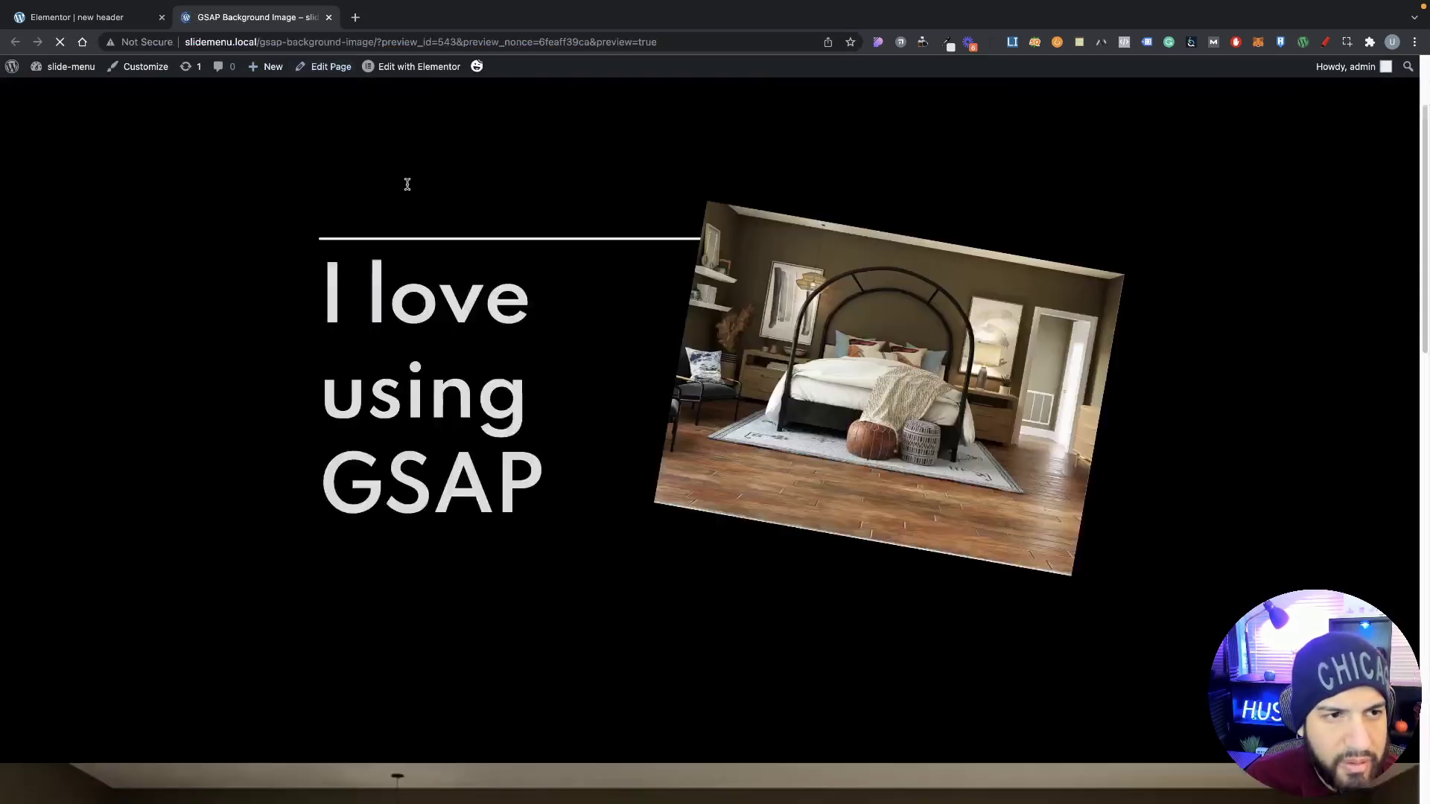
scroll(385, 195, "down", 5)
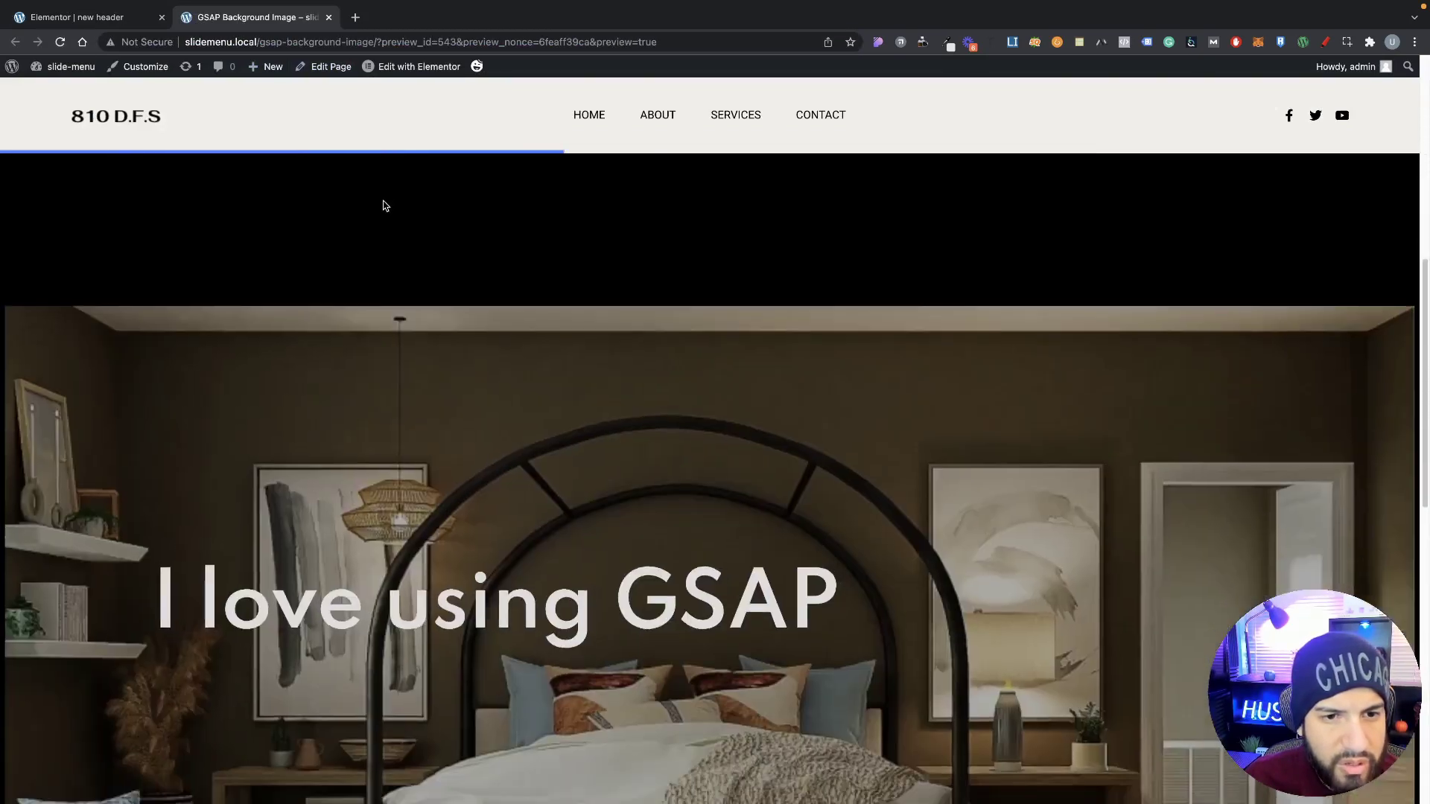
scroll(384, 203, "up", 5)
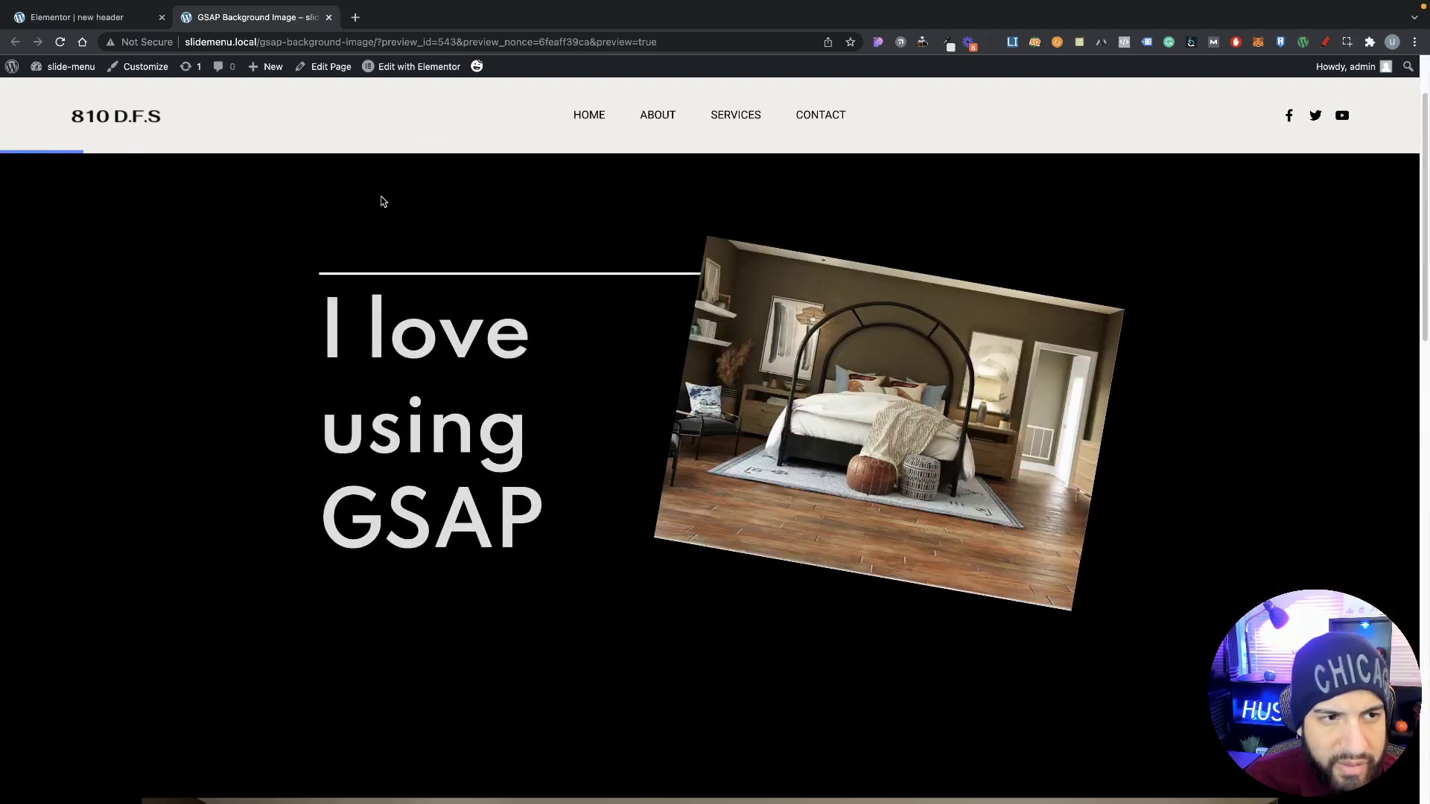
scroll(381, 202, "down", 5)
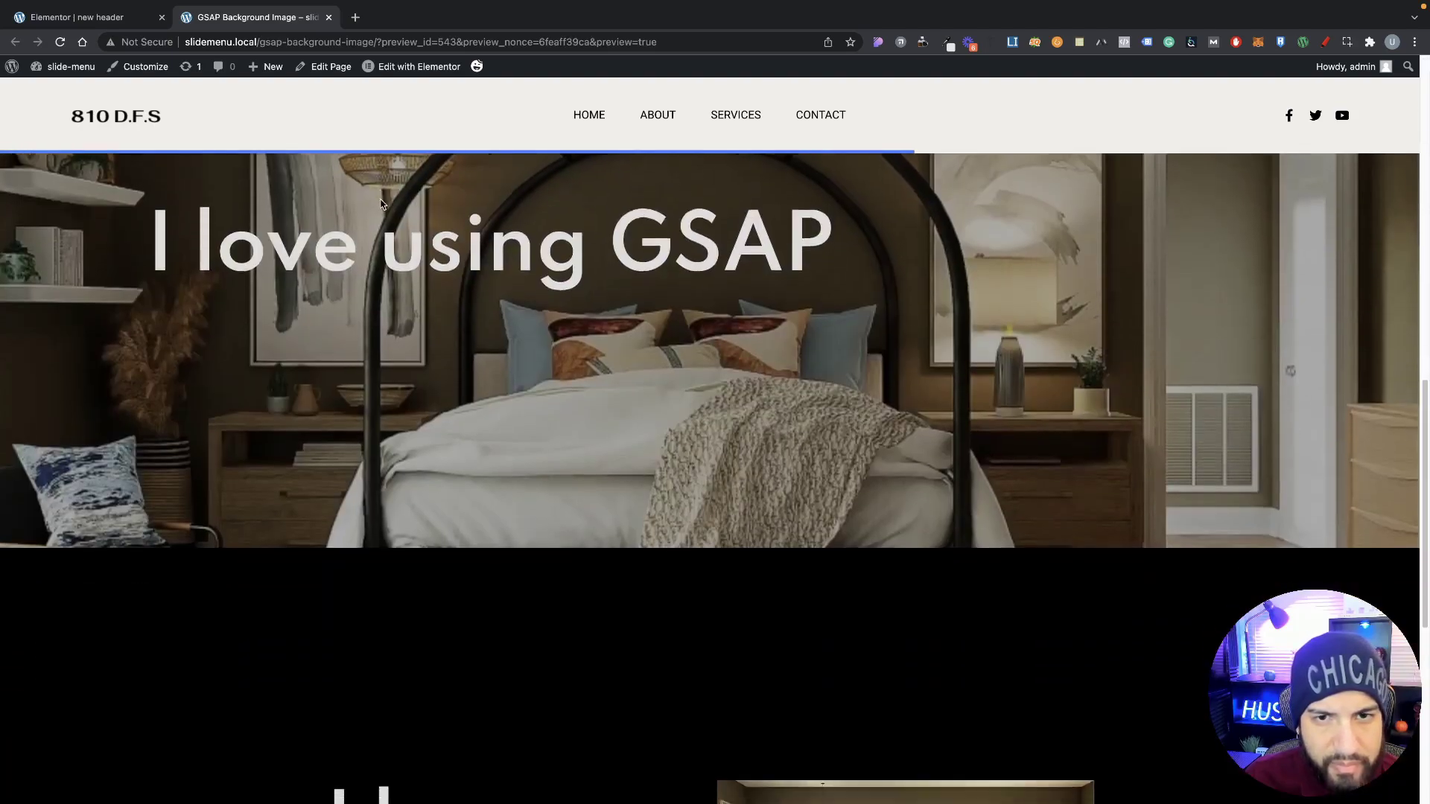
scroll(380, 203, "up", 5)
scroll(380, 205, "down", 4)
scroll(380, 205, "up", 4)
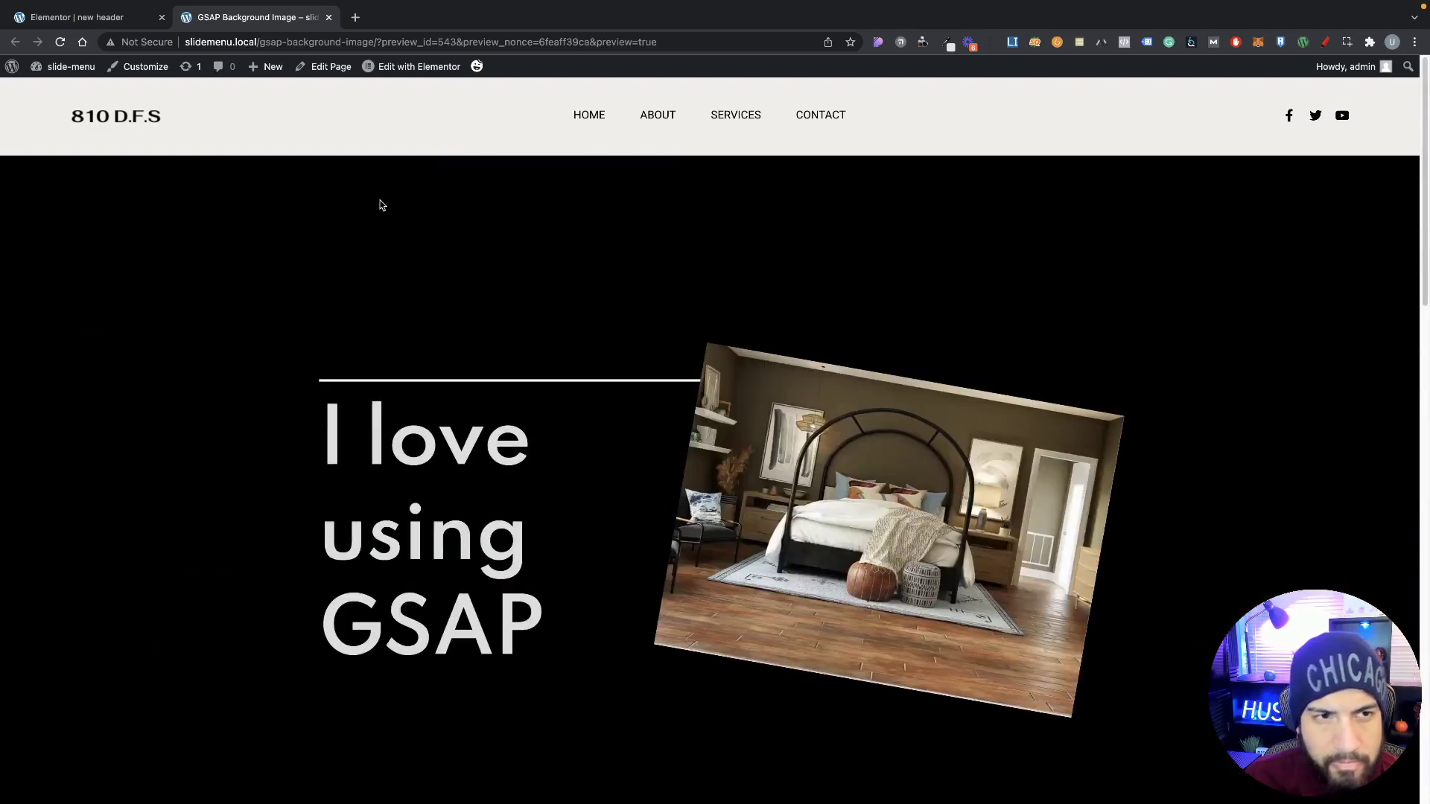
Return to the "new header" editor, check the settings of the tracker section and social icons, and reload the editor.
left_click(82, 21)
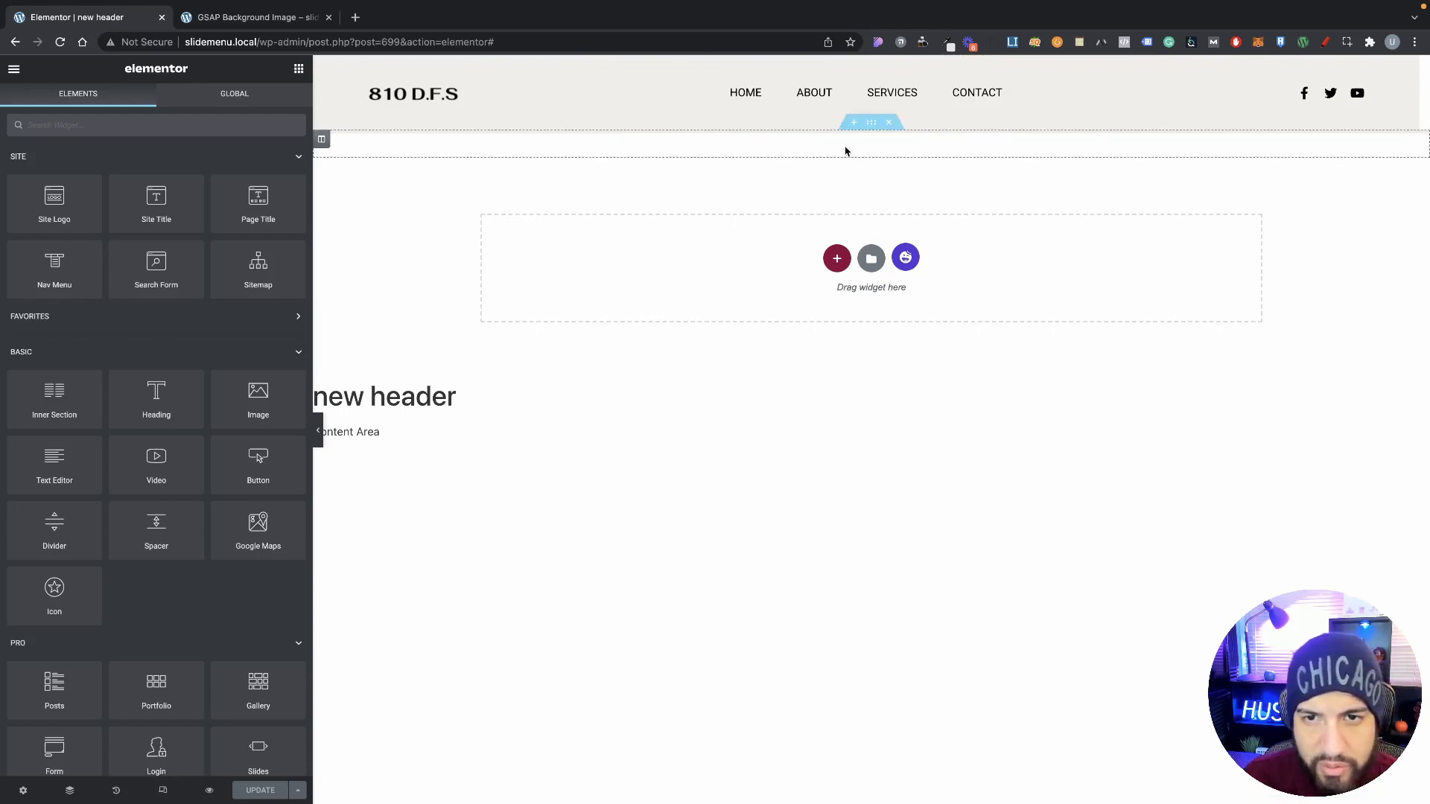
left_click(873, 124)
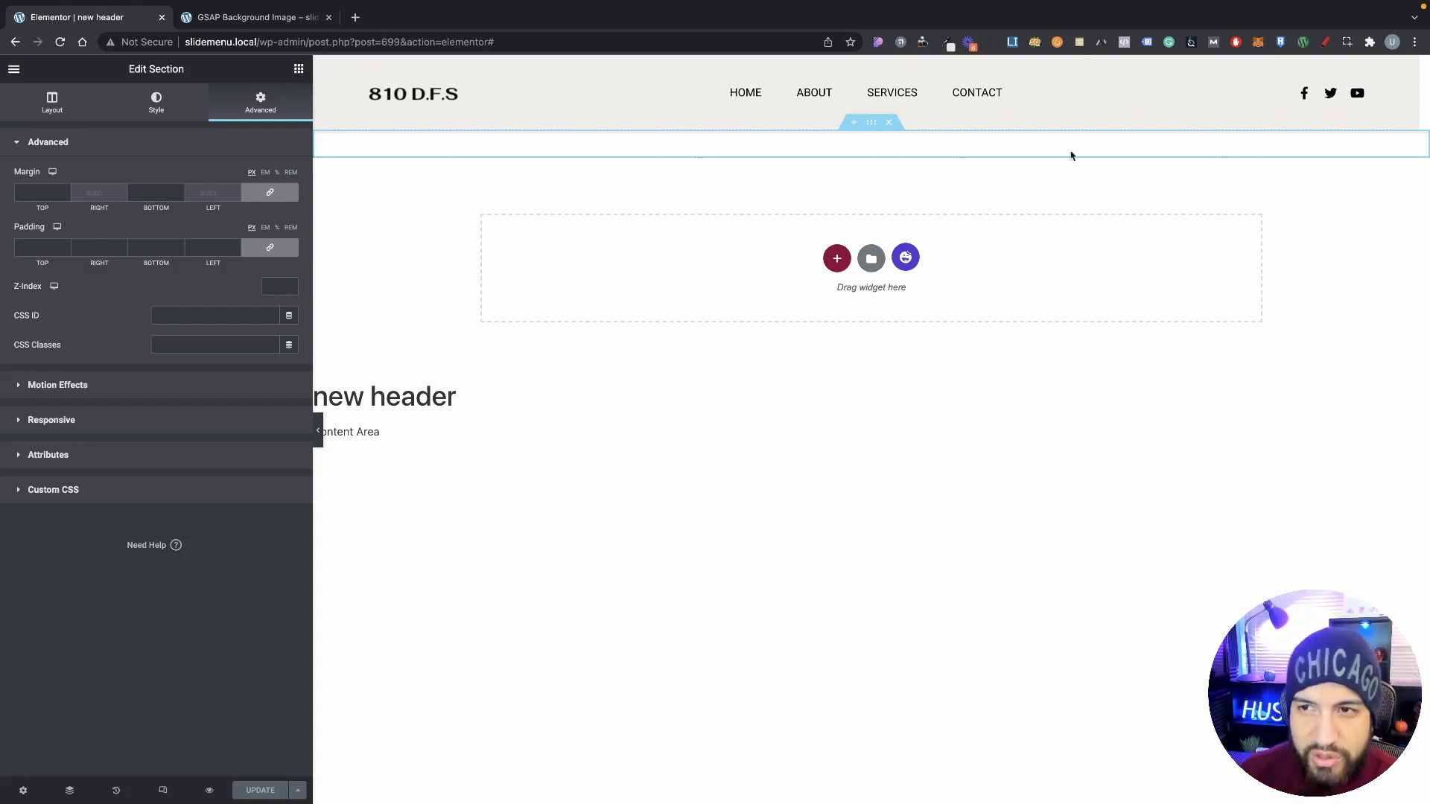
left_click(1357, 96)
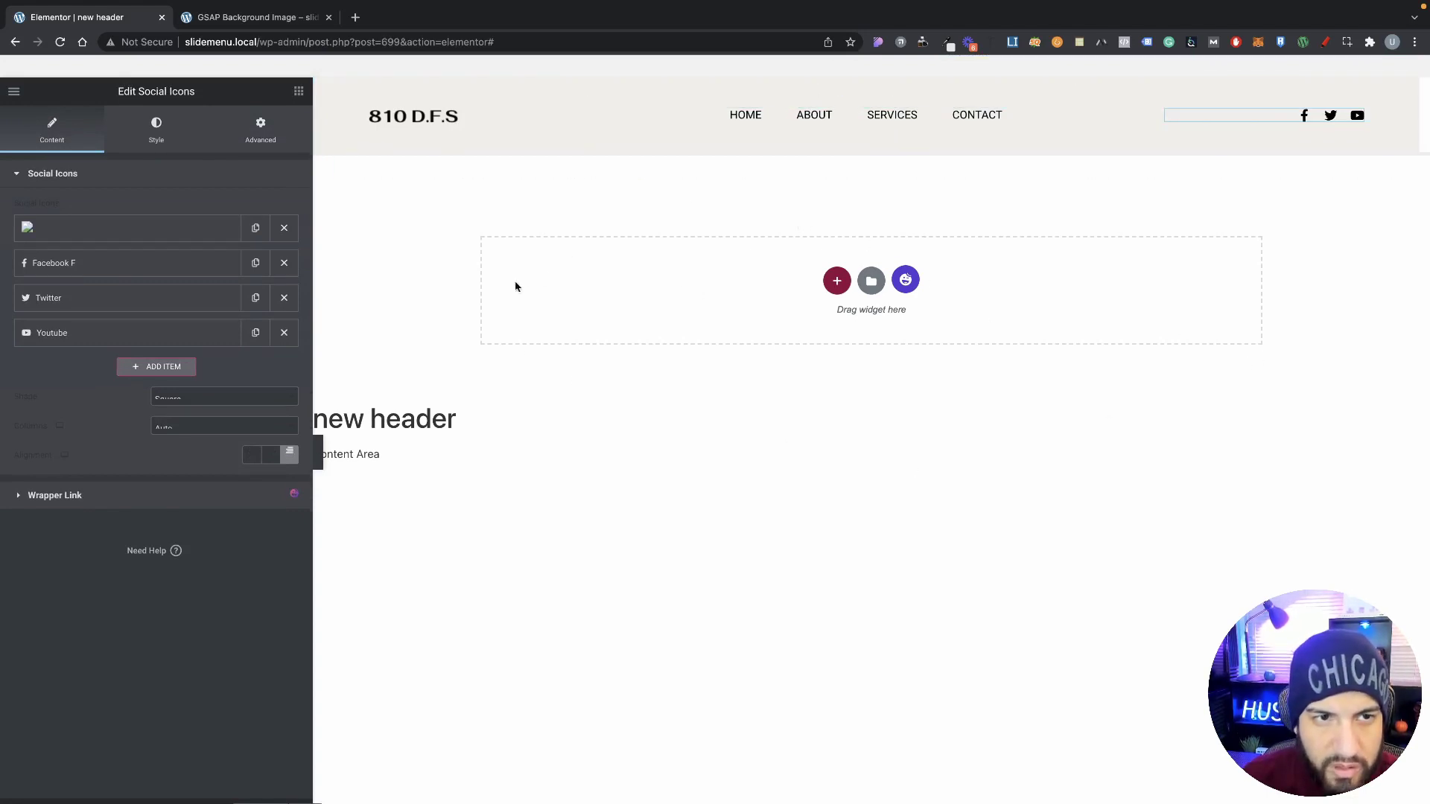
left_click(60, 42)
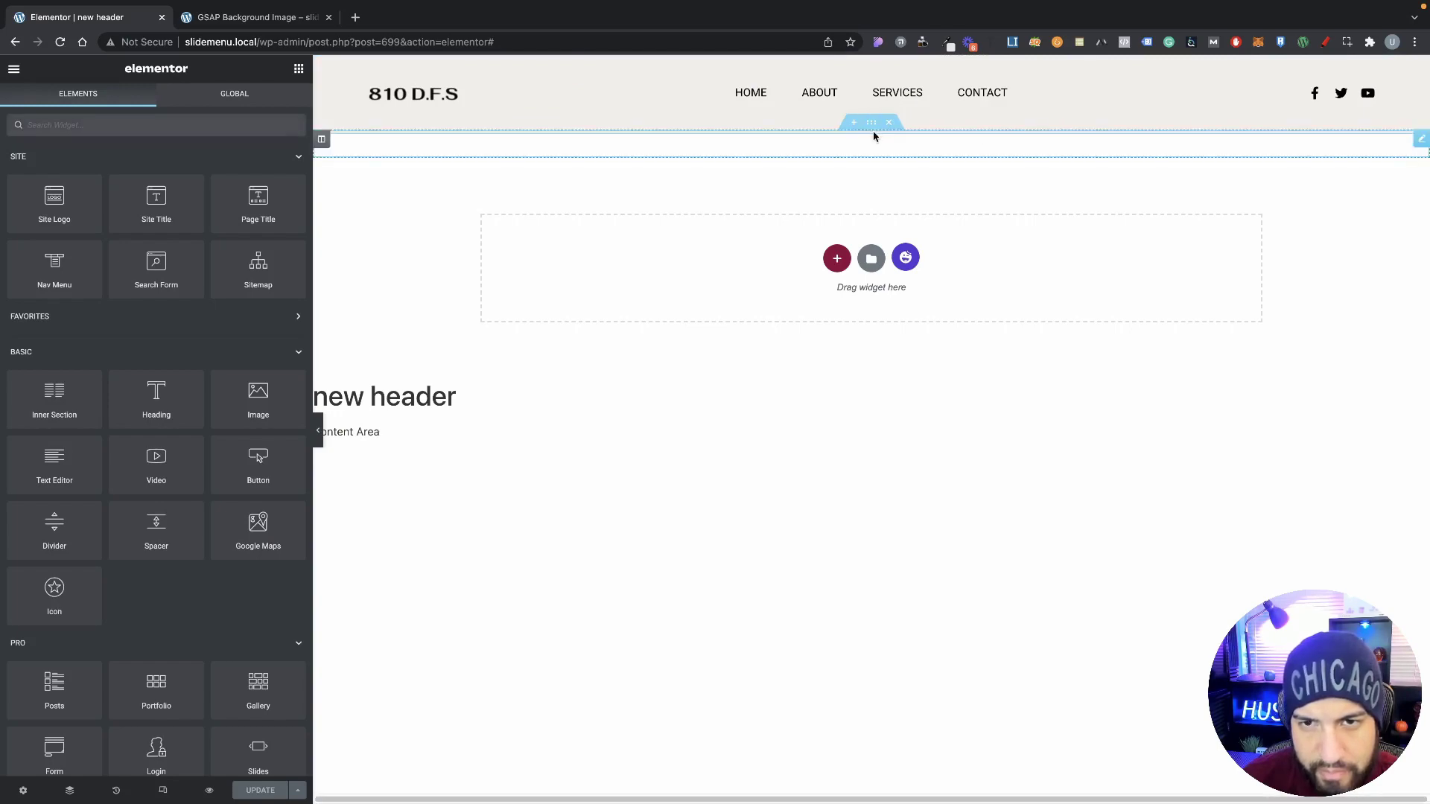
Save the header to the library as a template named "progress header" and close the library.
left_click(297, 790)
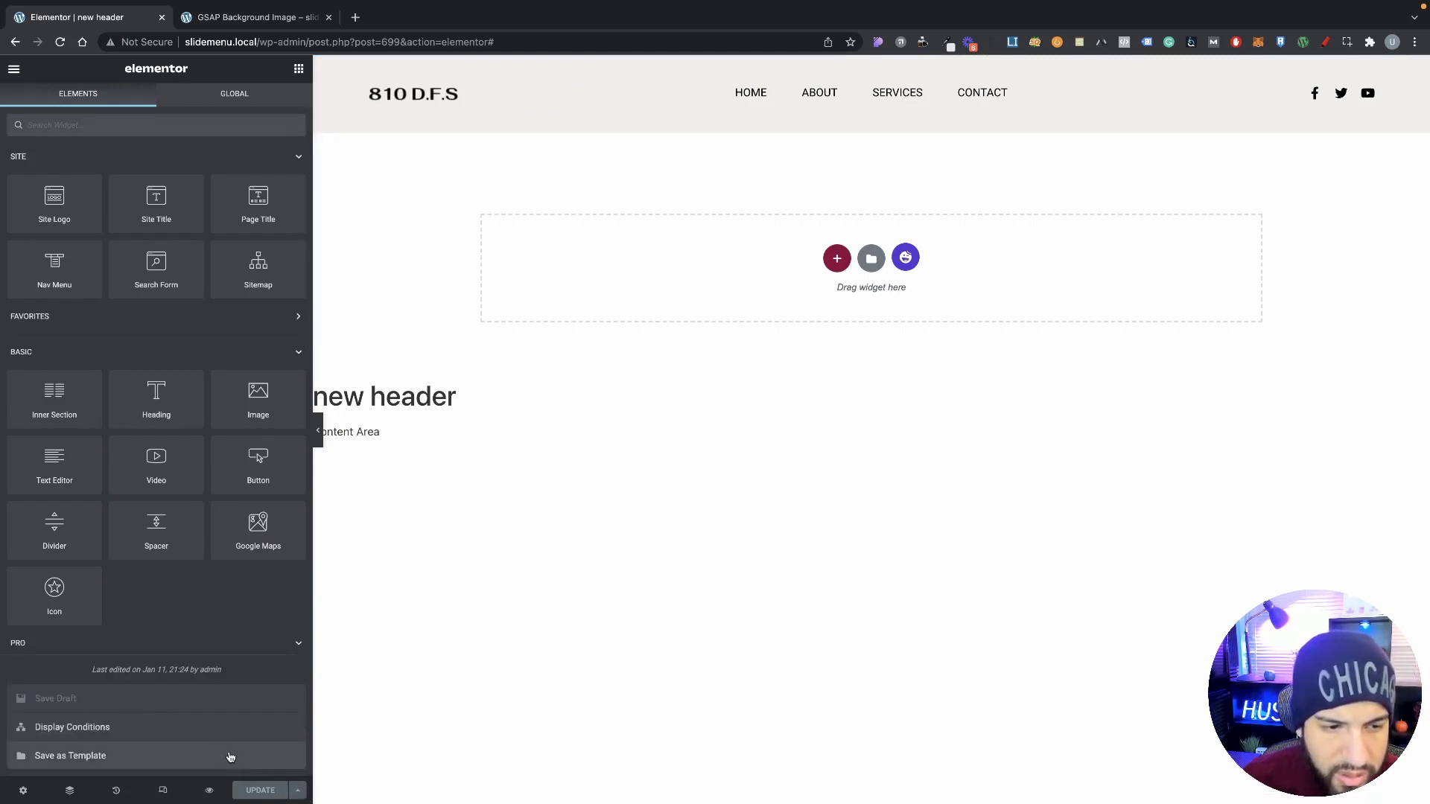
left_click(194, 756)
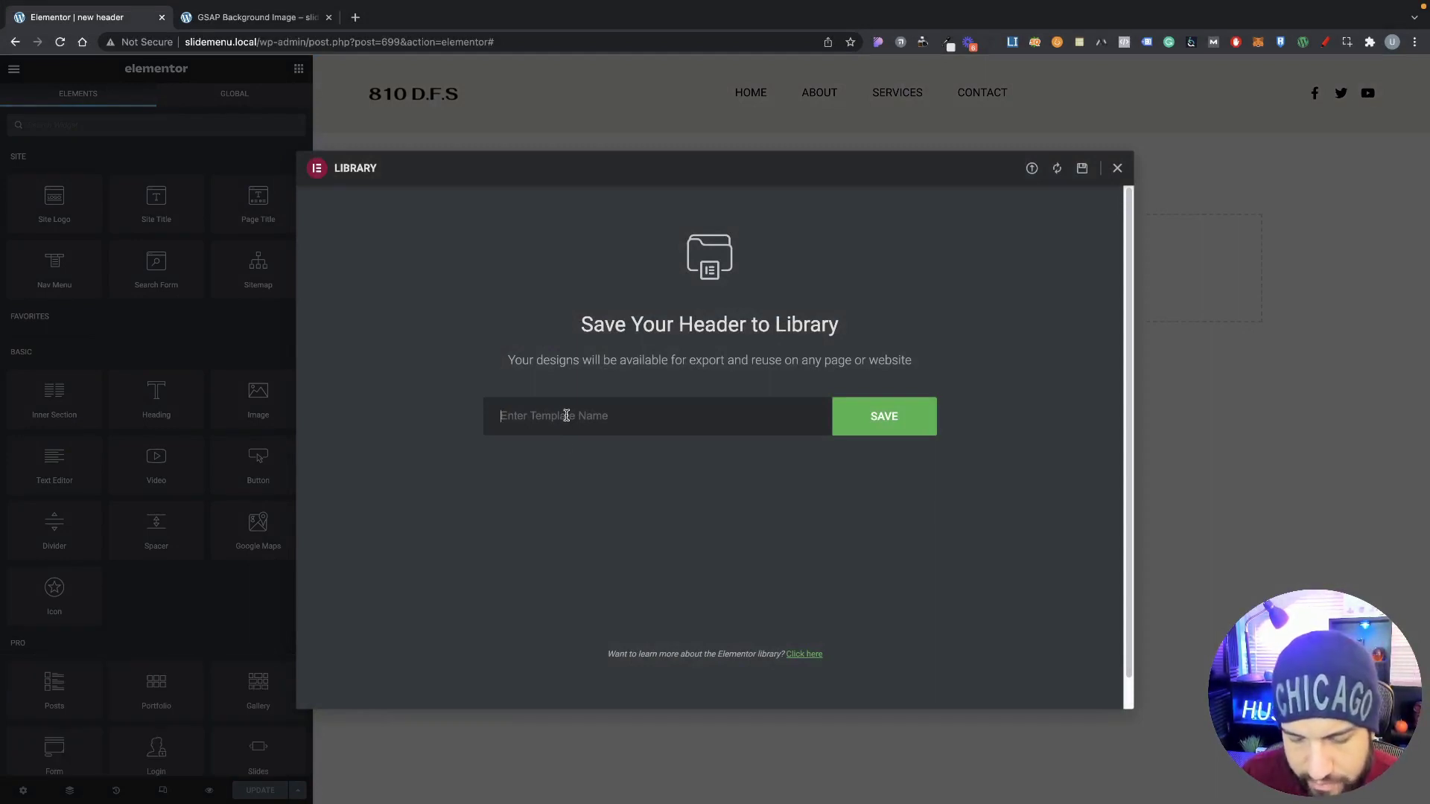
type("progress header")
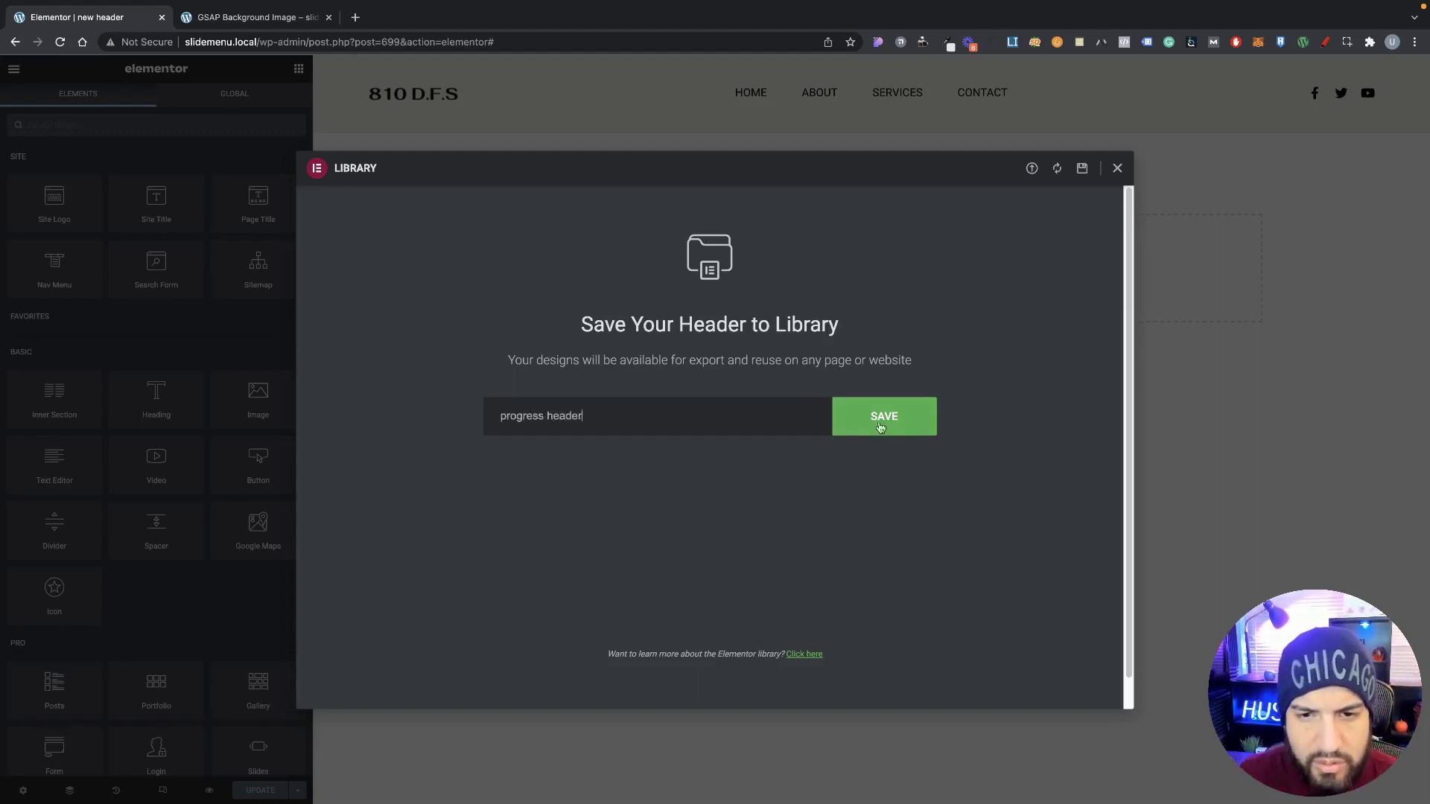
left_click(881, 426)
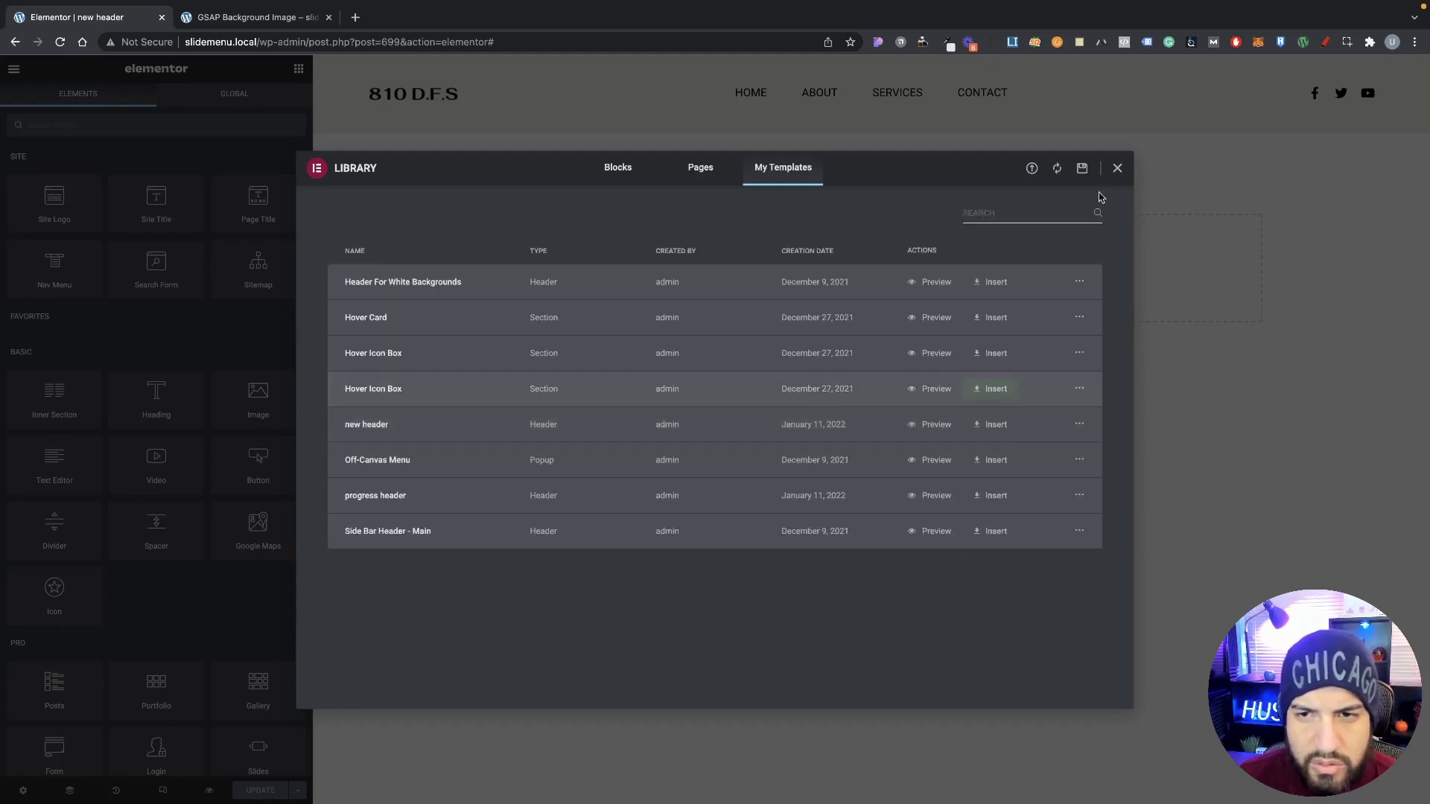
left_click(1117, 169)
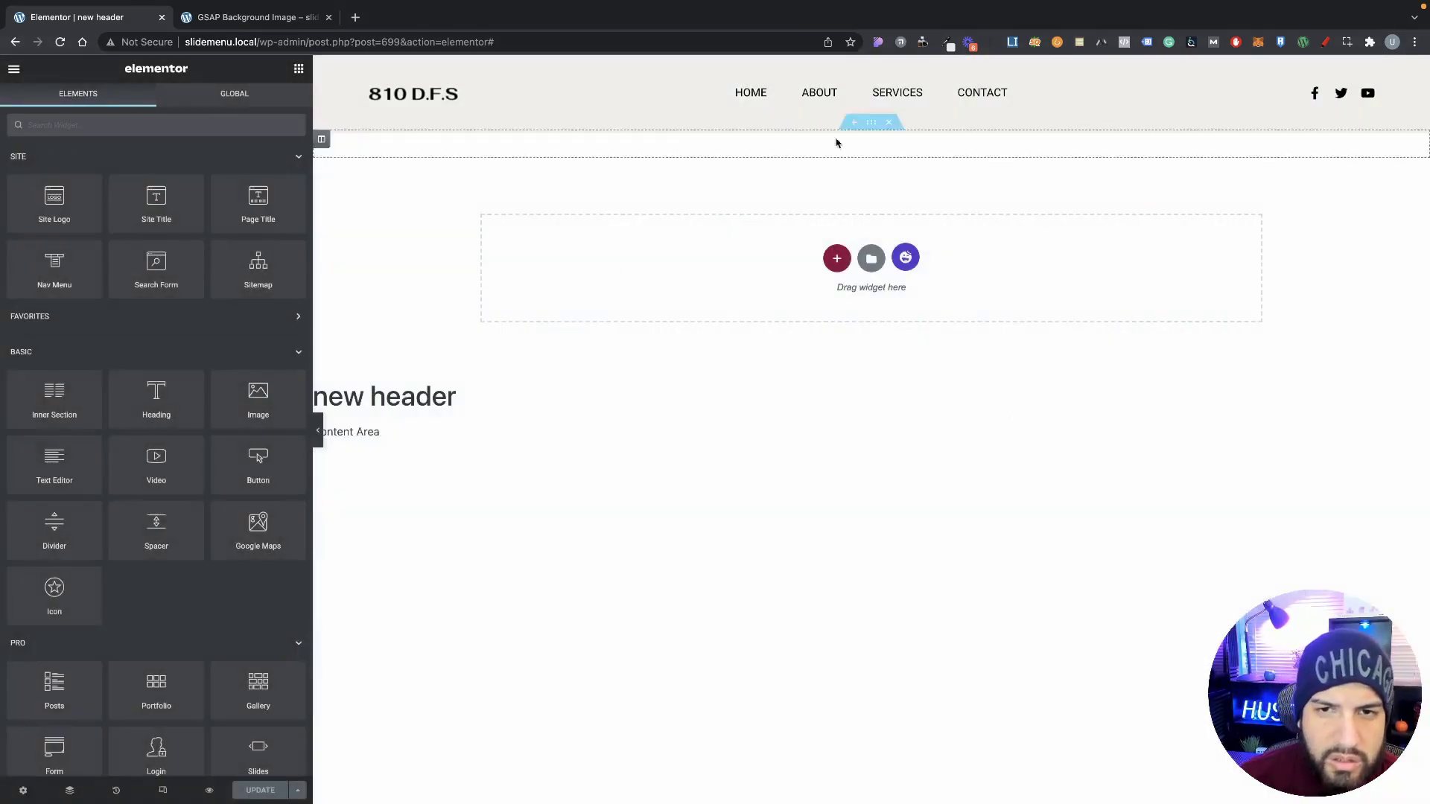
Delete the tracker section below the menu, and the nav menu and social icons from the header section.
left_click(889, 122)
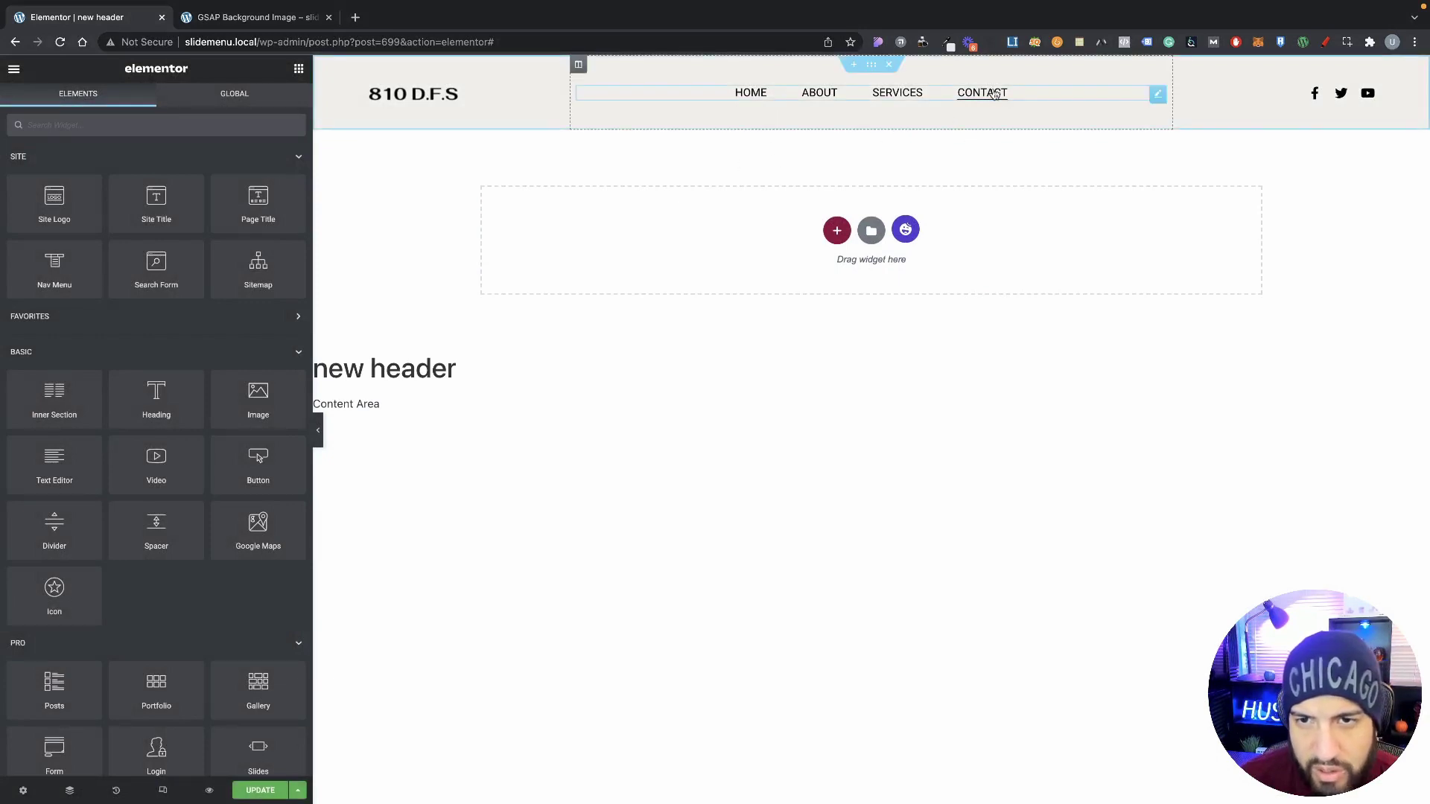
right_click(1158, 94)
left_click(1148, 297)
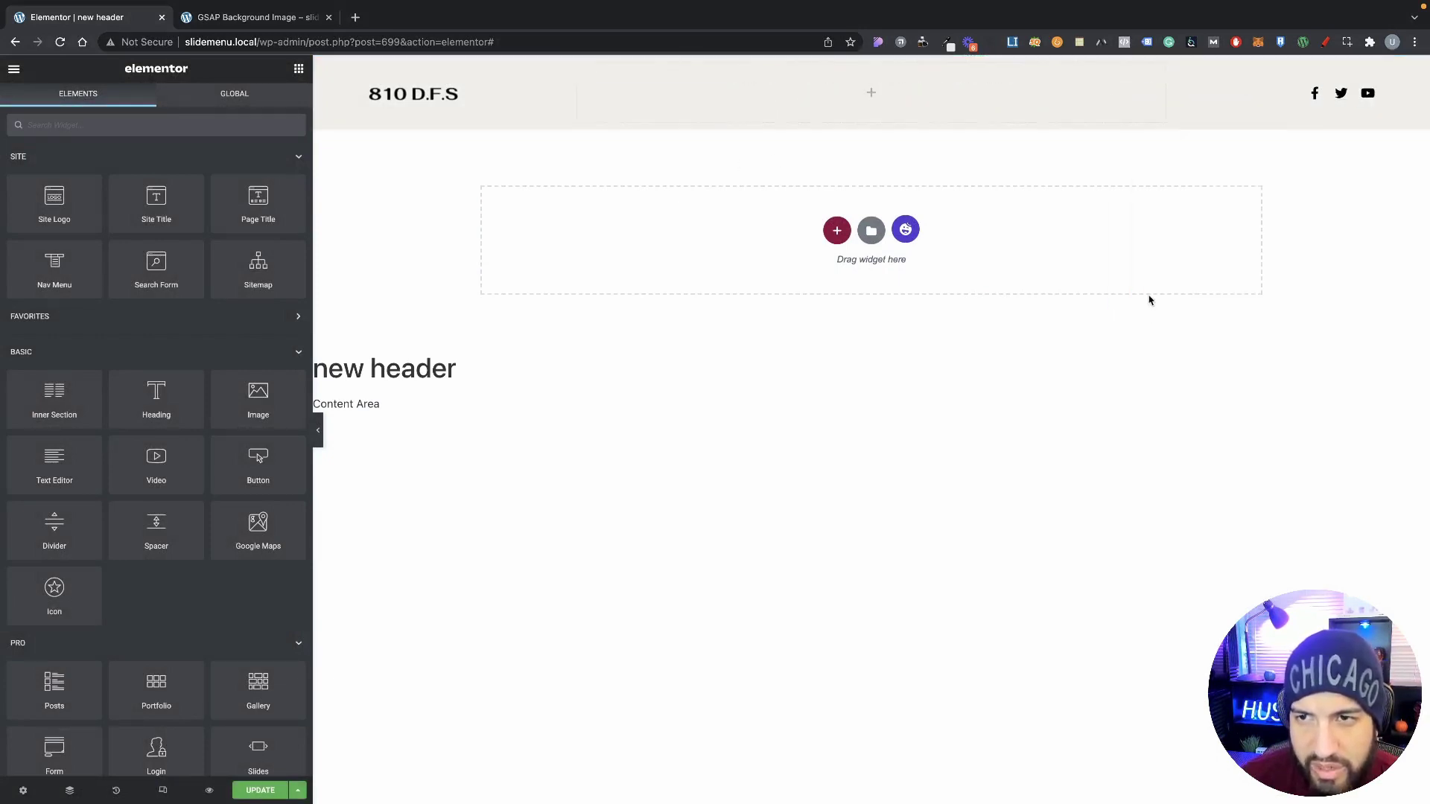
right_click(1315, 93)
left_click(1323, 297)
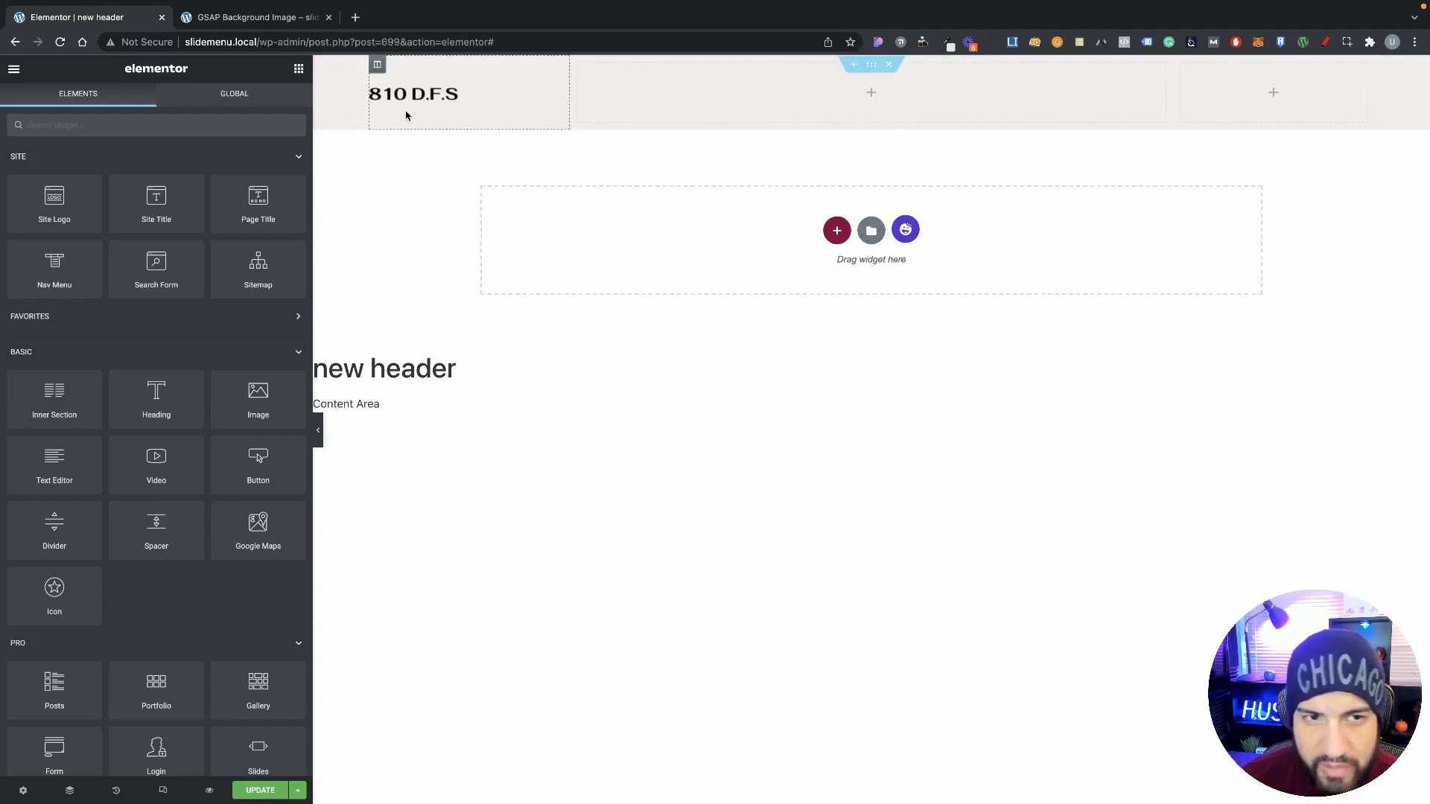
Try deleting the 810 D.F.S logo from the header and undo the deletion.
right_click(426, 93)
left_click(467, 294)
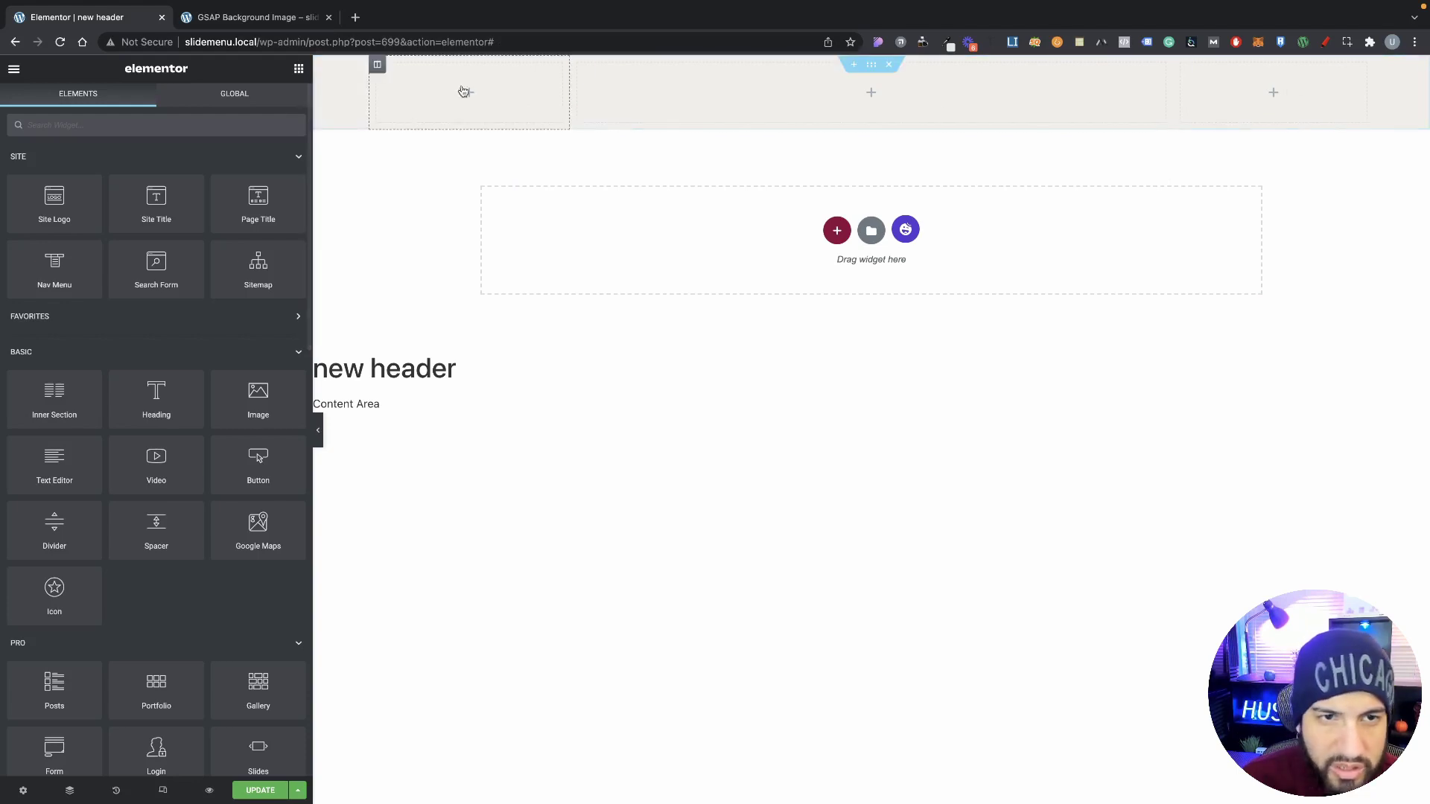
key("ctrl+z")
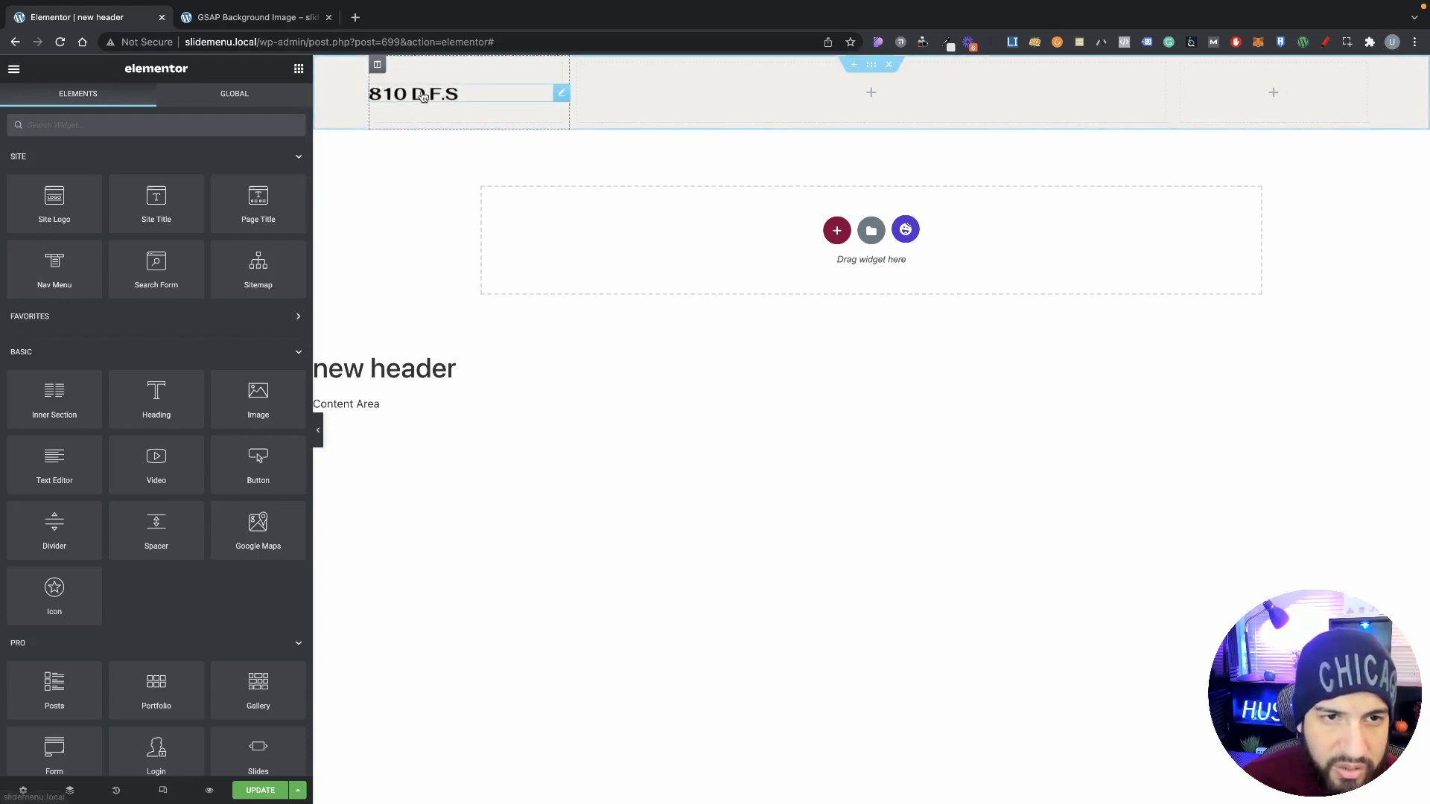
Try recoloring the logo image with CSS filters, raising brightness to 200 and varying saturation, and reset the filters.
left_click(447, 93)
left_click(170, 102)
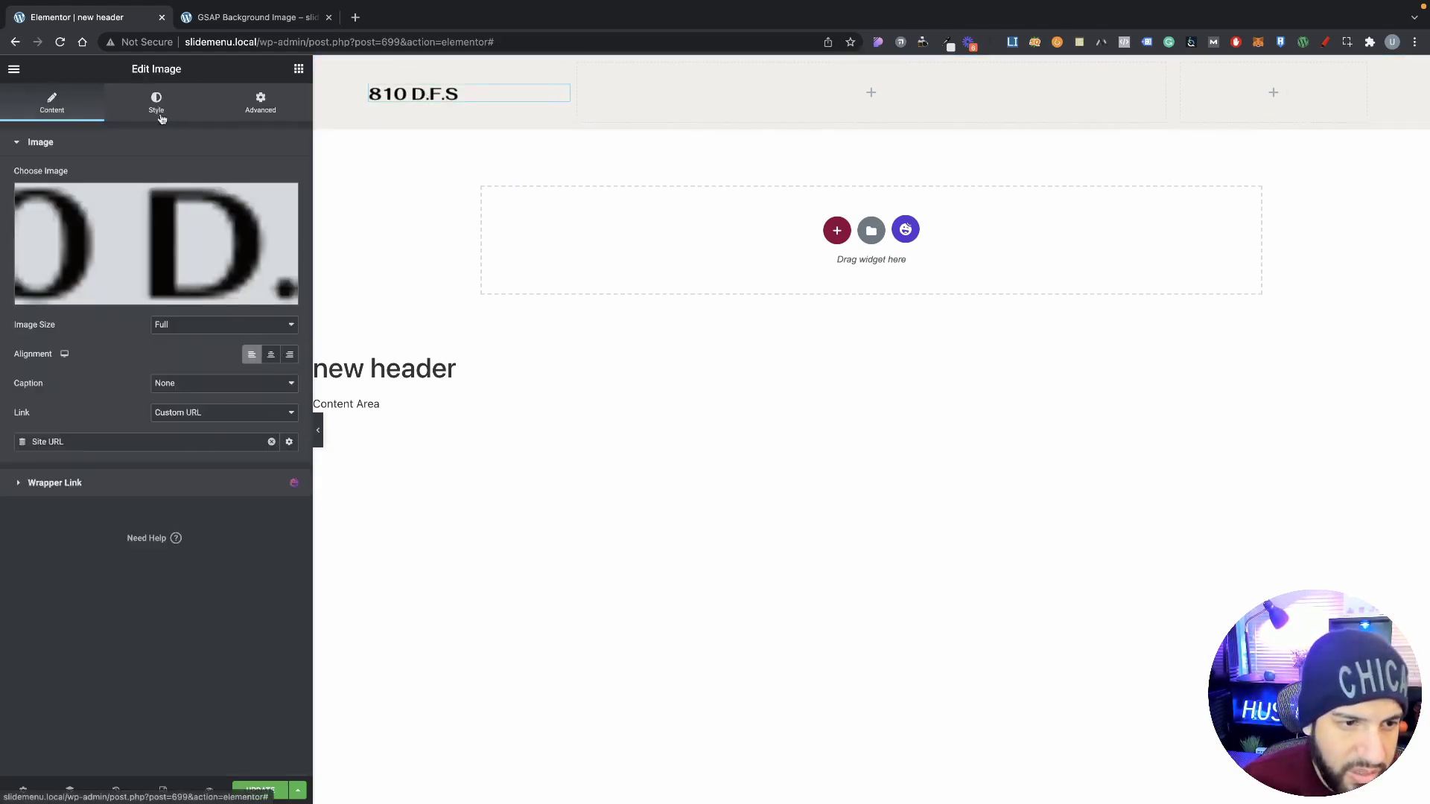
left_click(289, 395)
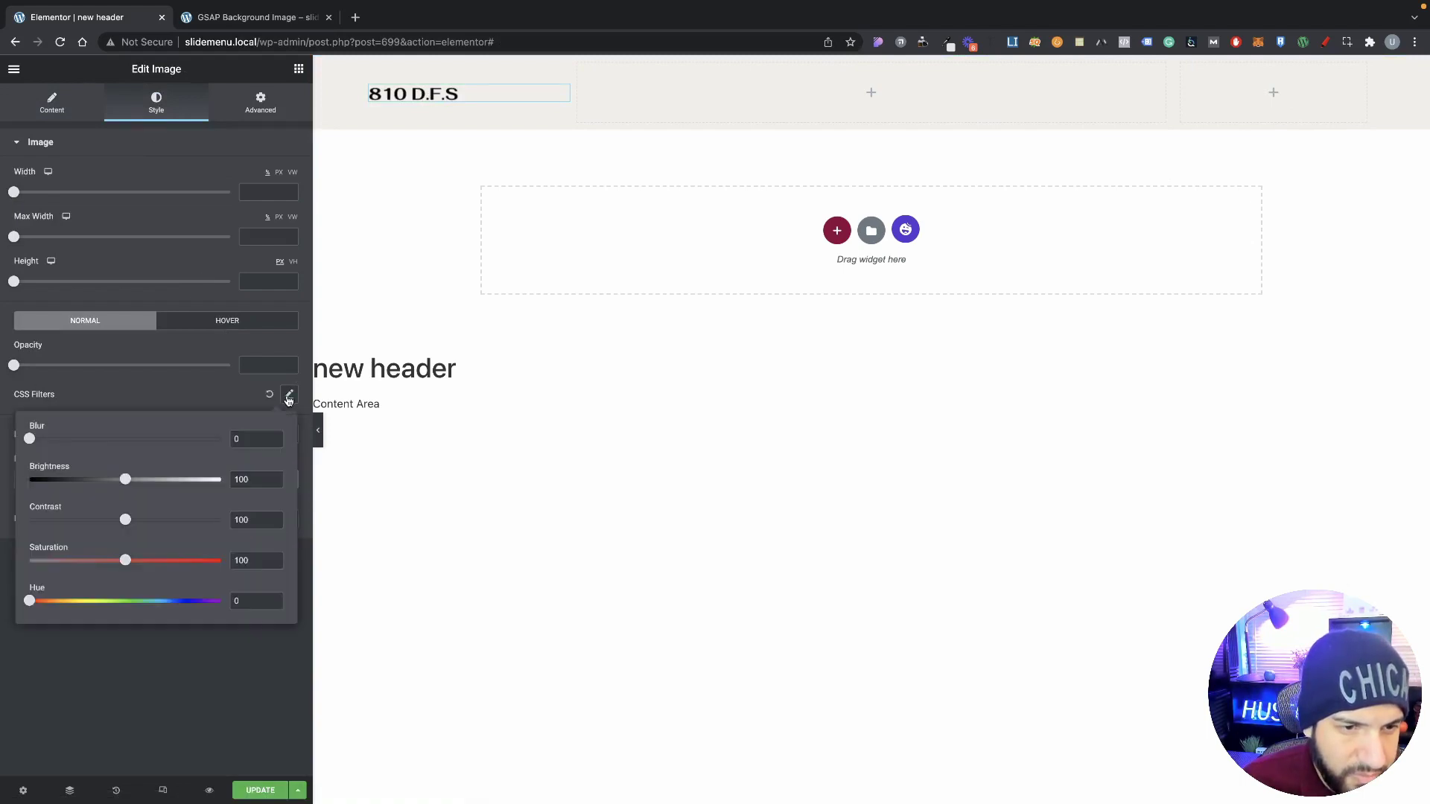
left_click_drag(196, 490, 126, 483)
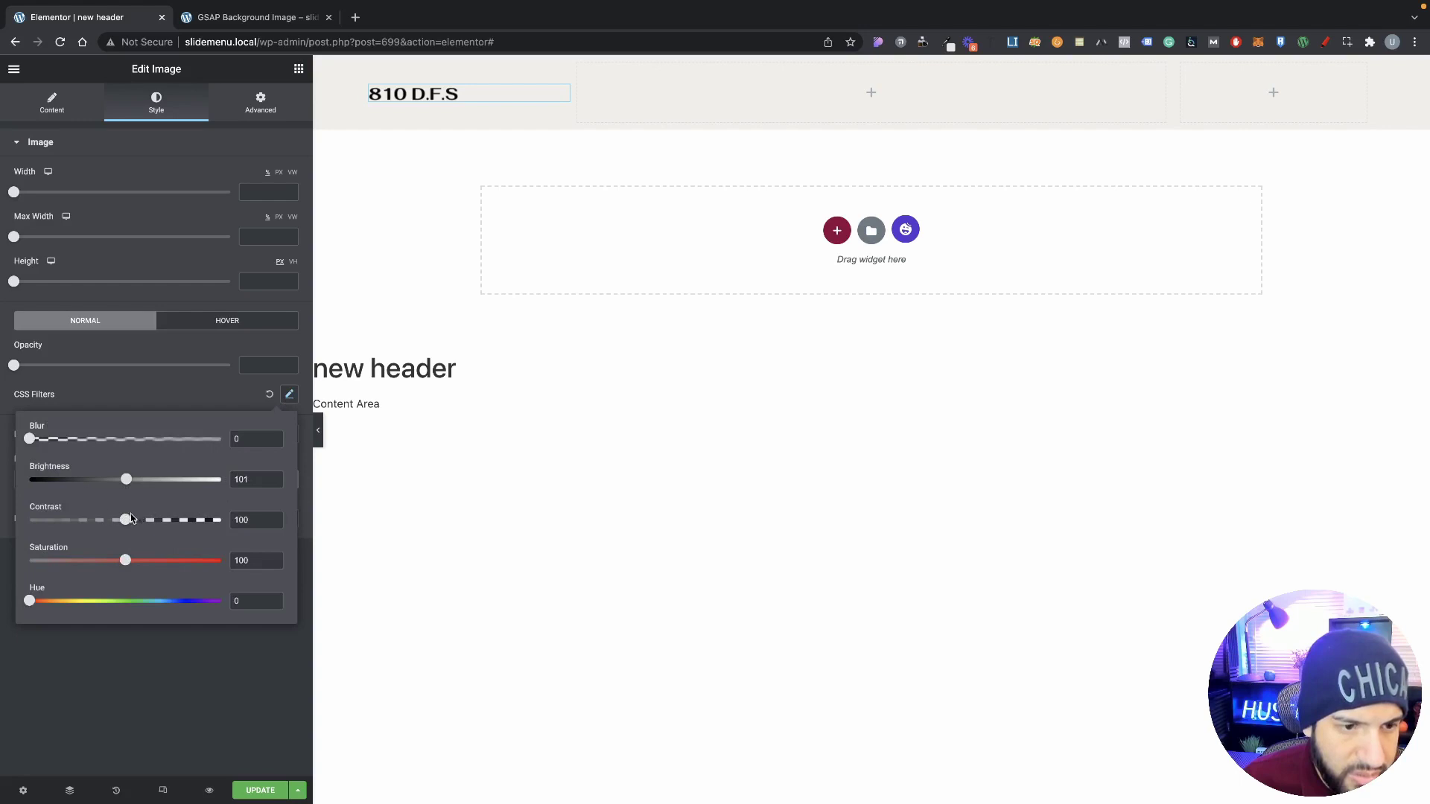
mouse_move(128, 568)
left_mouse_down()
mouse_move(59, 564)
mouse_move(142, 570)
left_mouse_up()
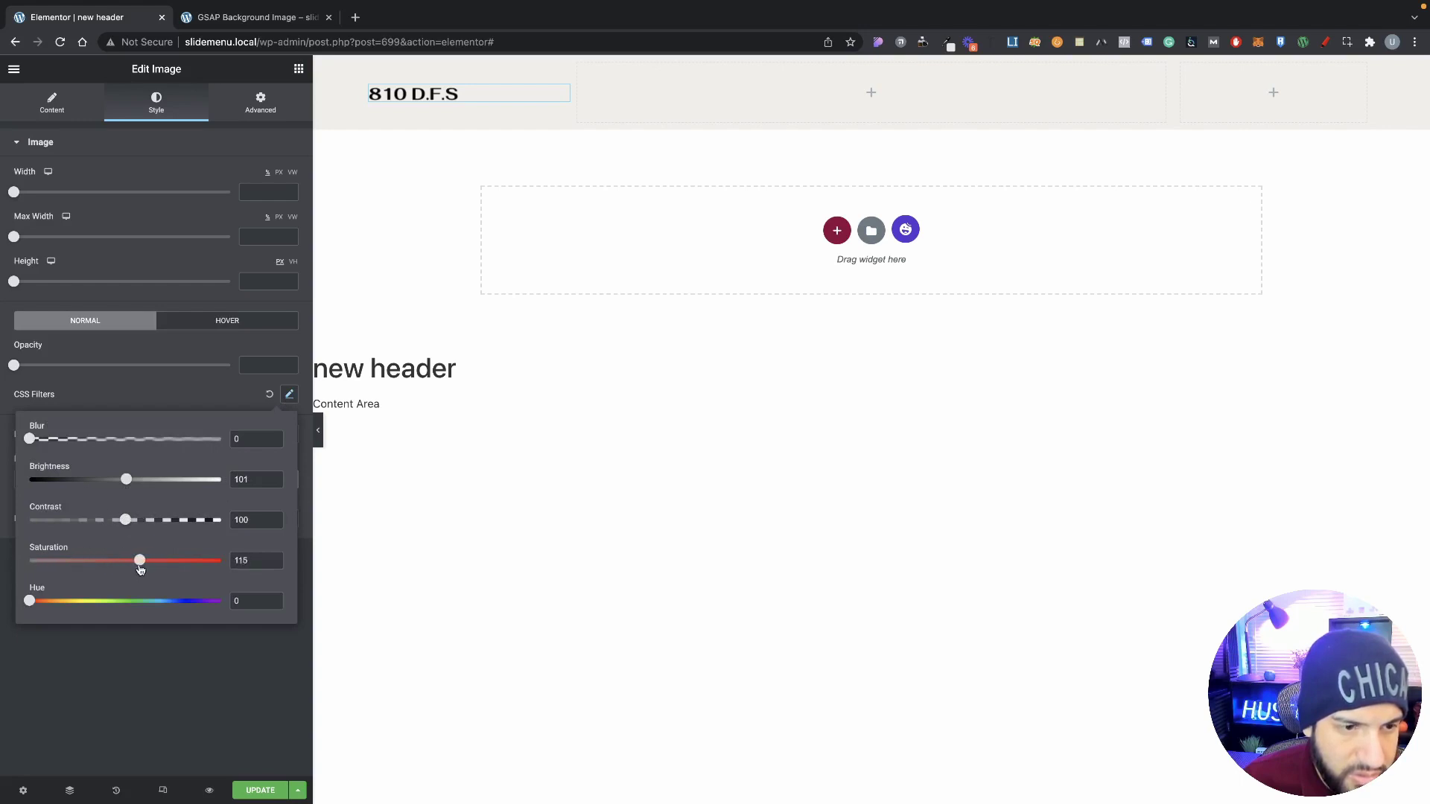
left_click_drag(131, 488, 221, 483)
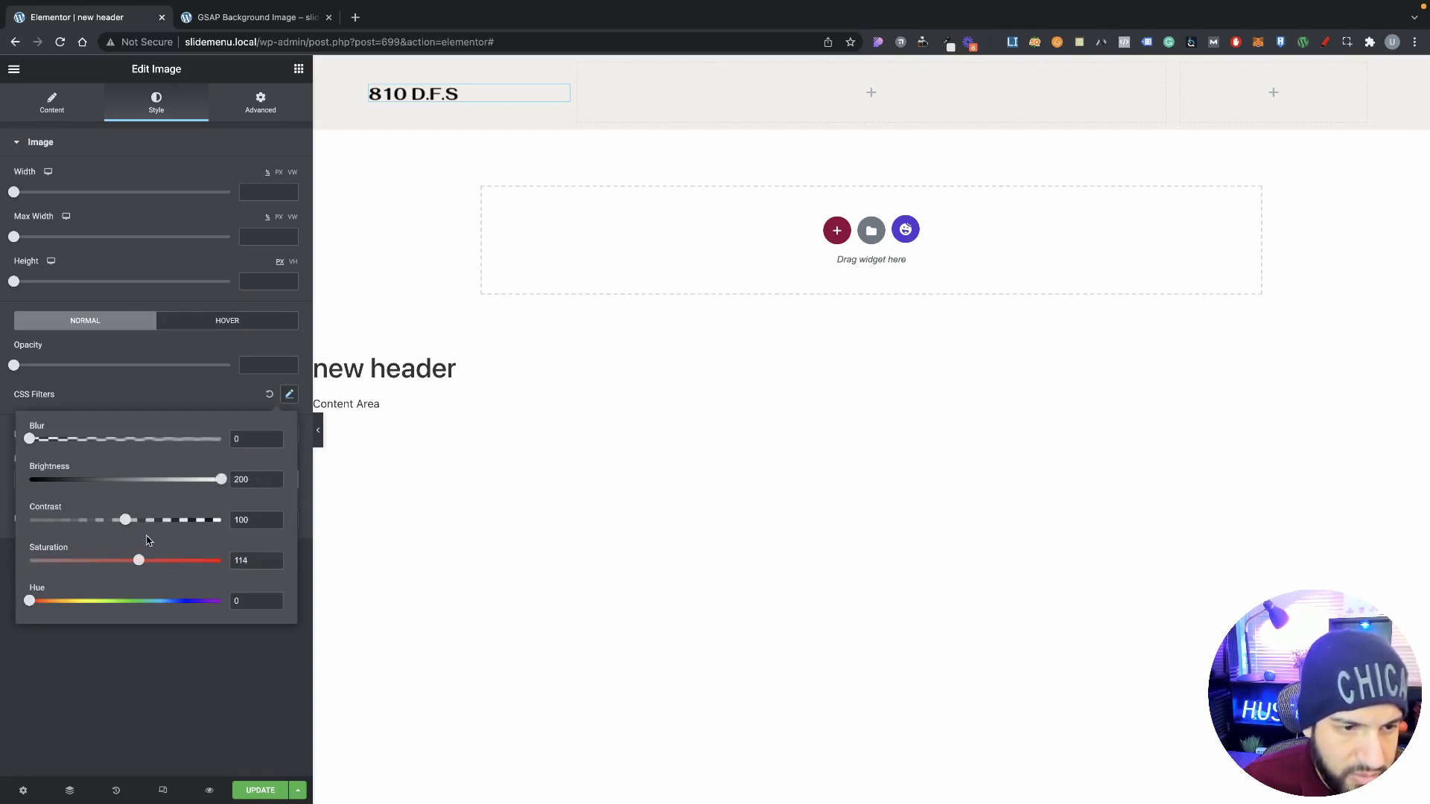
mouse_move(139, 563)
left_mouse_down()
mouse_move(29, 564)
mouse_move(119, 569)
left_mouse_up()
mouse_move(28, 605)
left_mouse_down()
mouse_move(150, 601)
mouse_move(30, 602)
left_mouse_up()
left_click(164, 387)
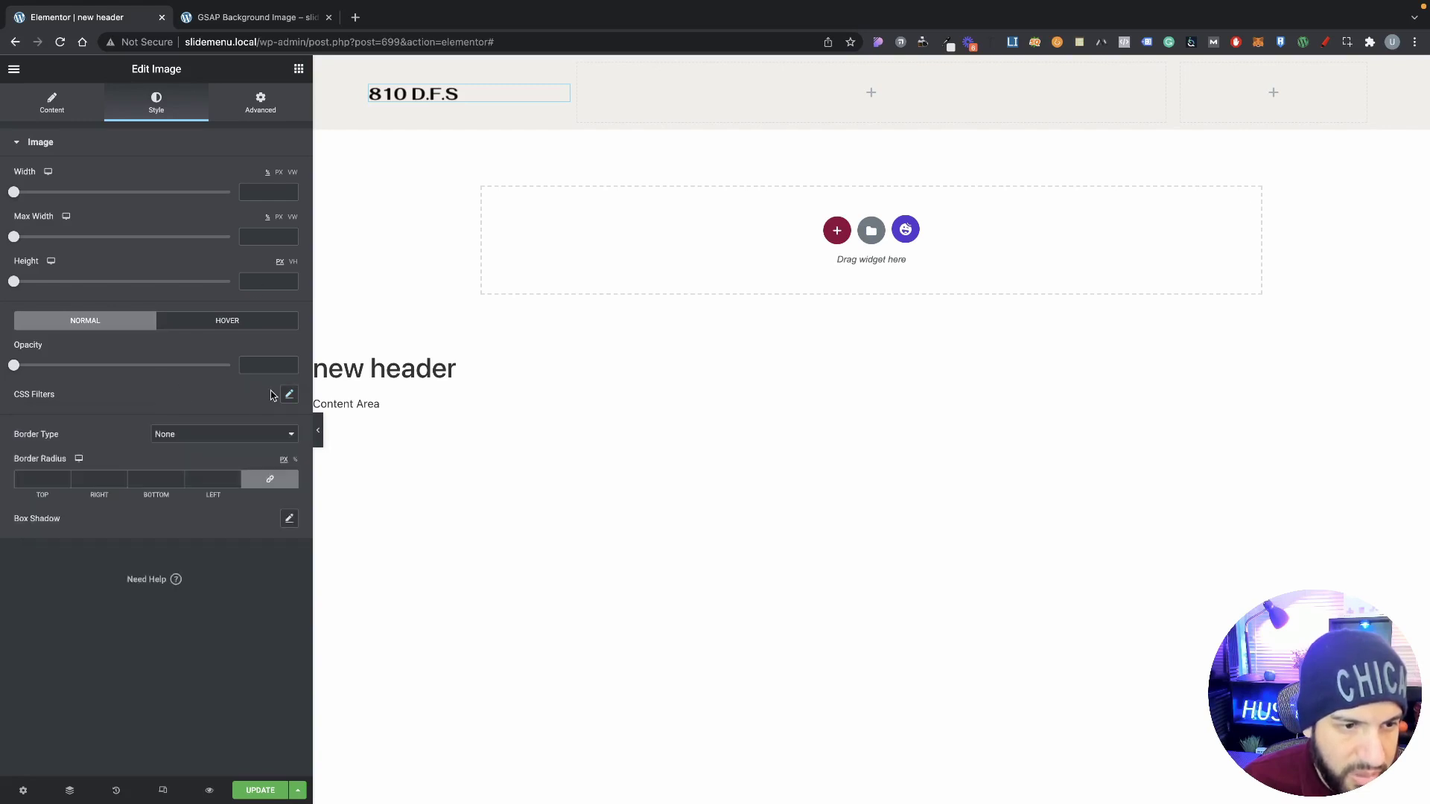
Delete the logo image and remove the header section's background color.
right_click(472, 99)
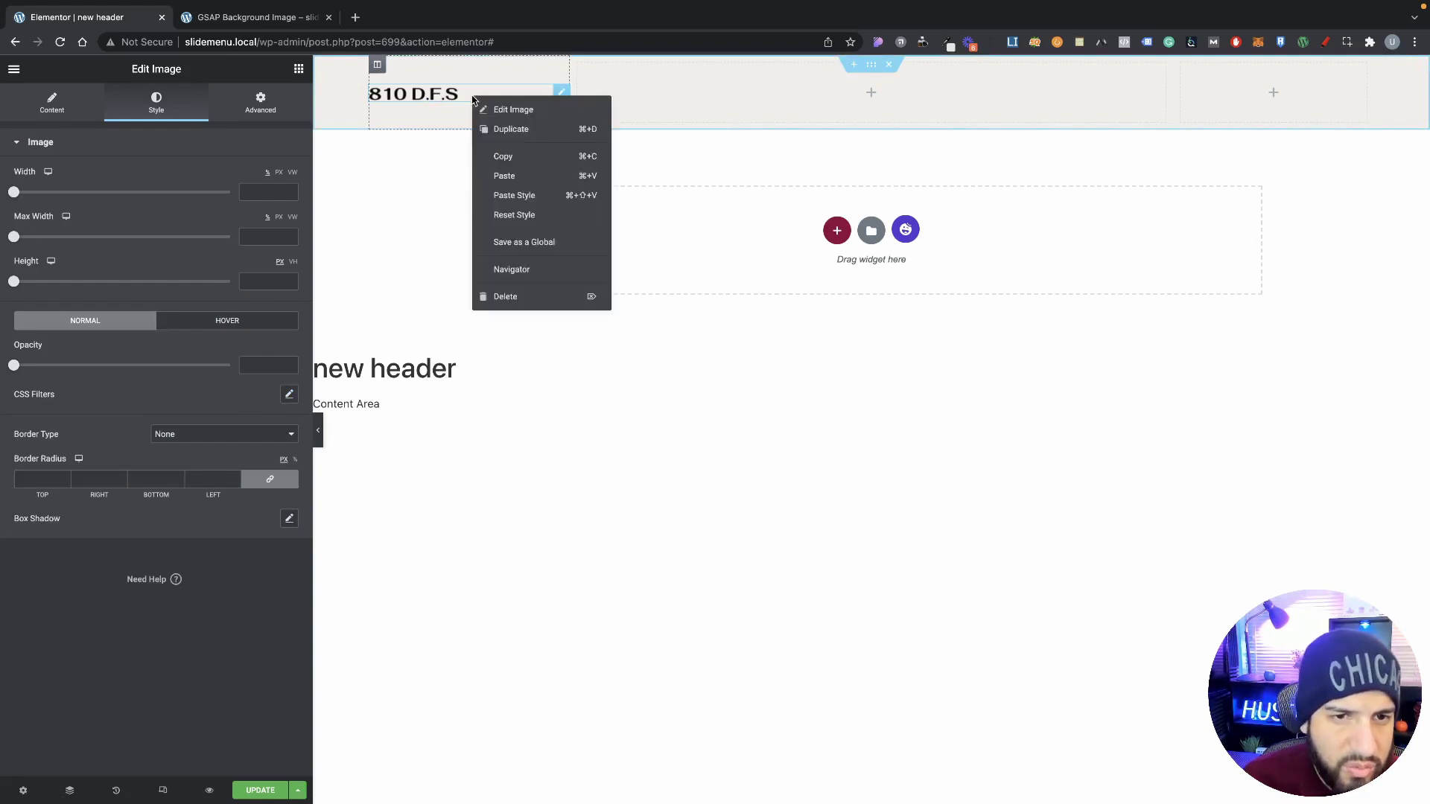
left_click(500, 299)
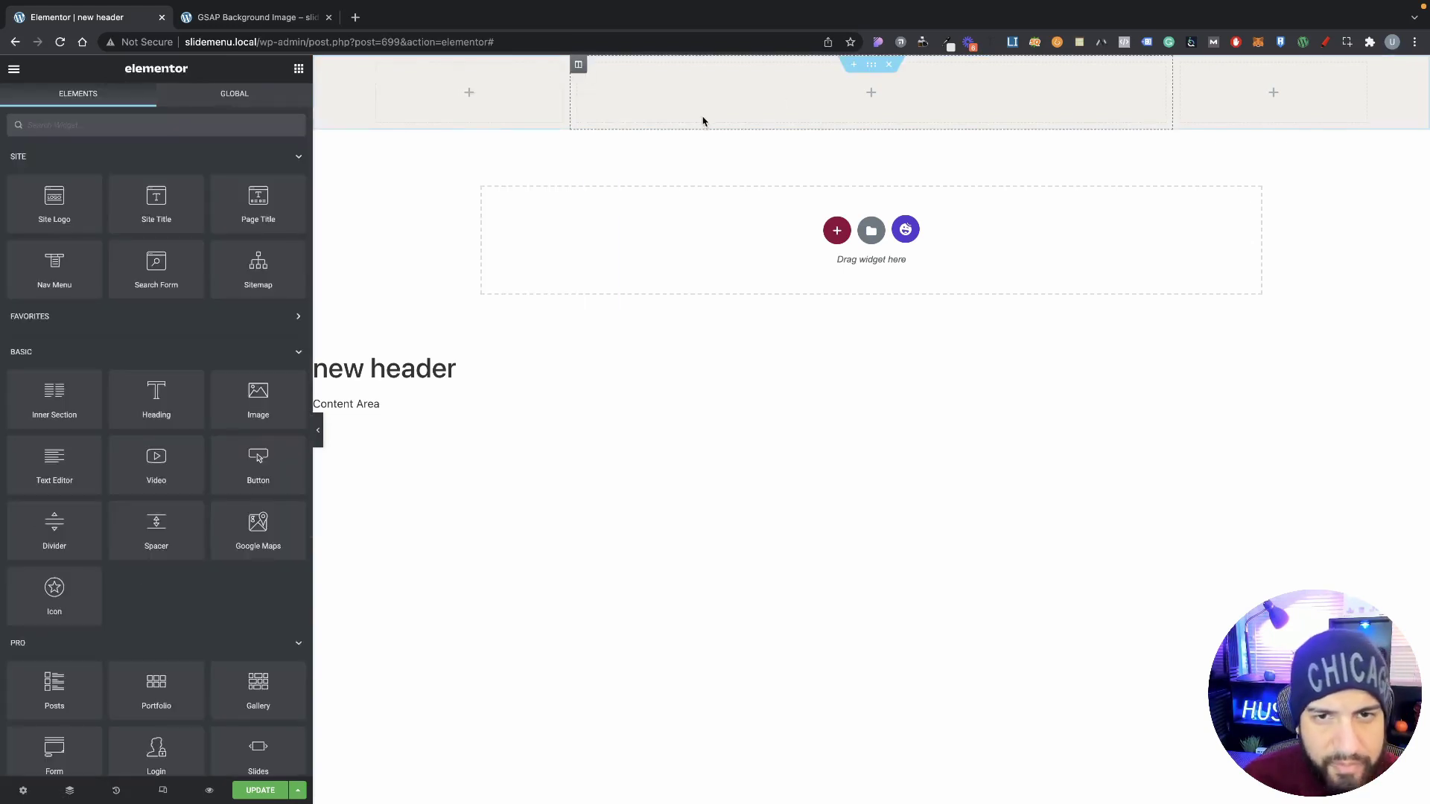
left_click(871, 64)
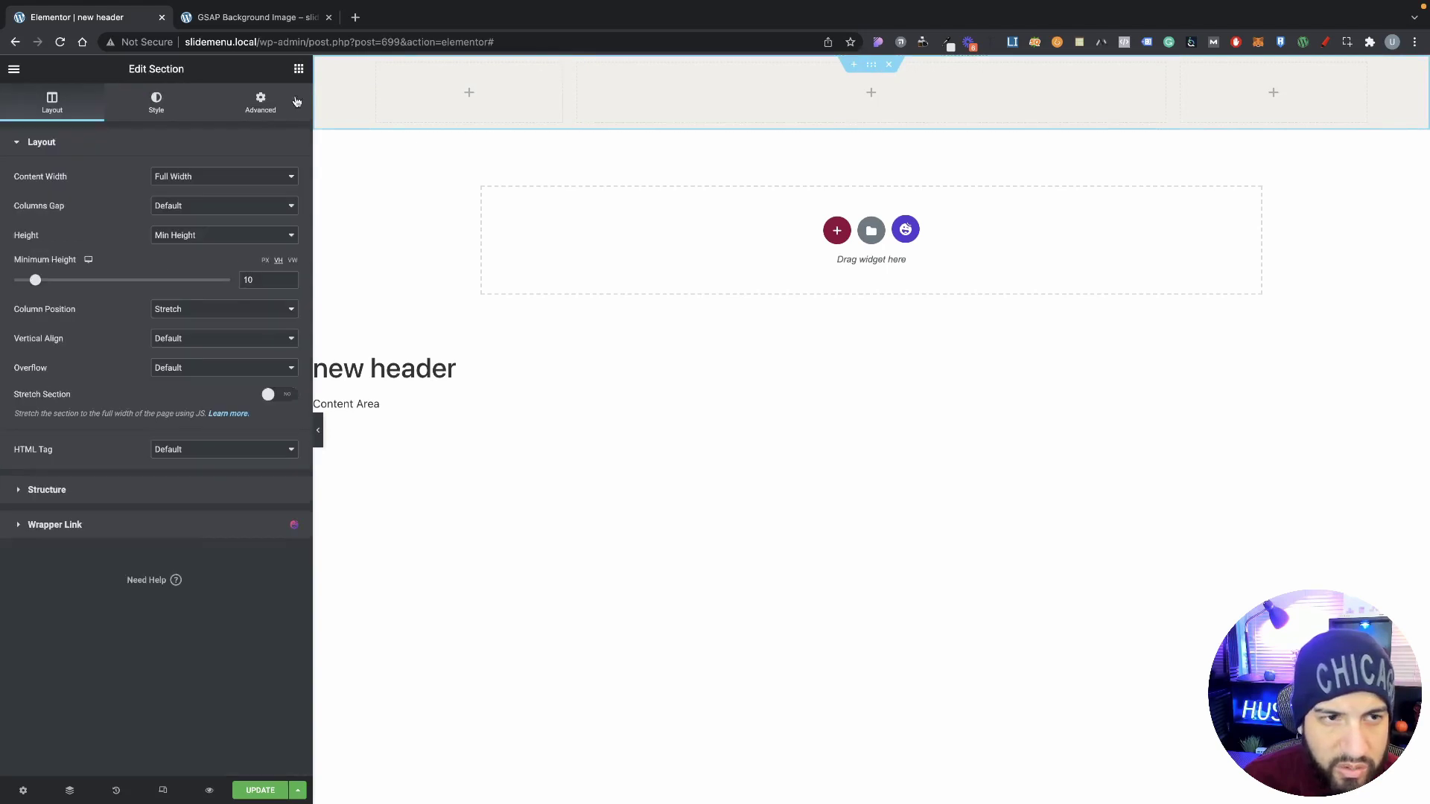
left_click(156, 102)
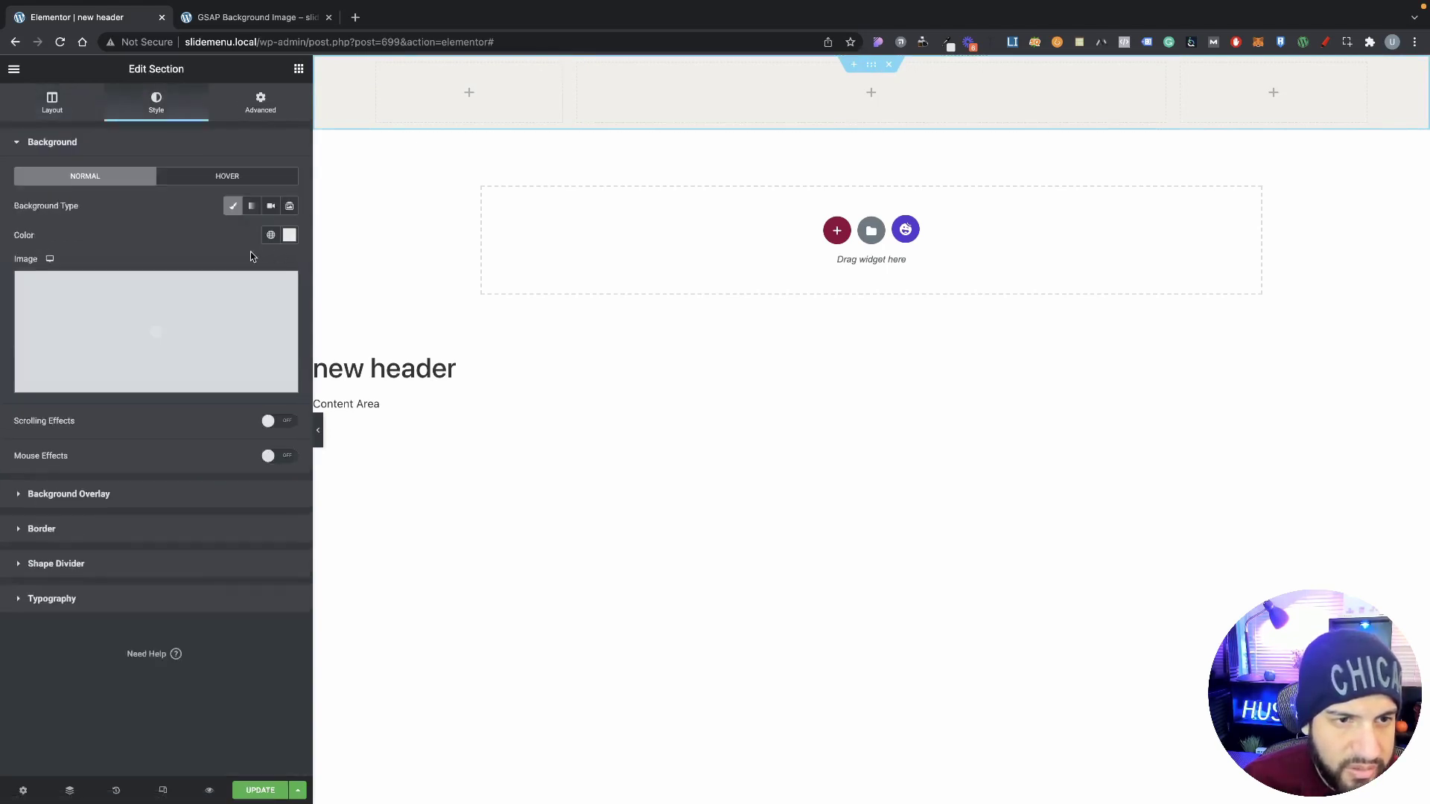
left_click(233, 206)
left_click(298, 69)
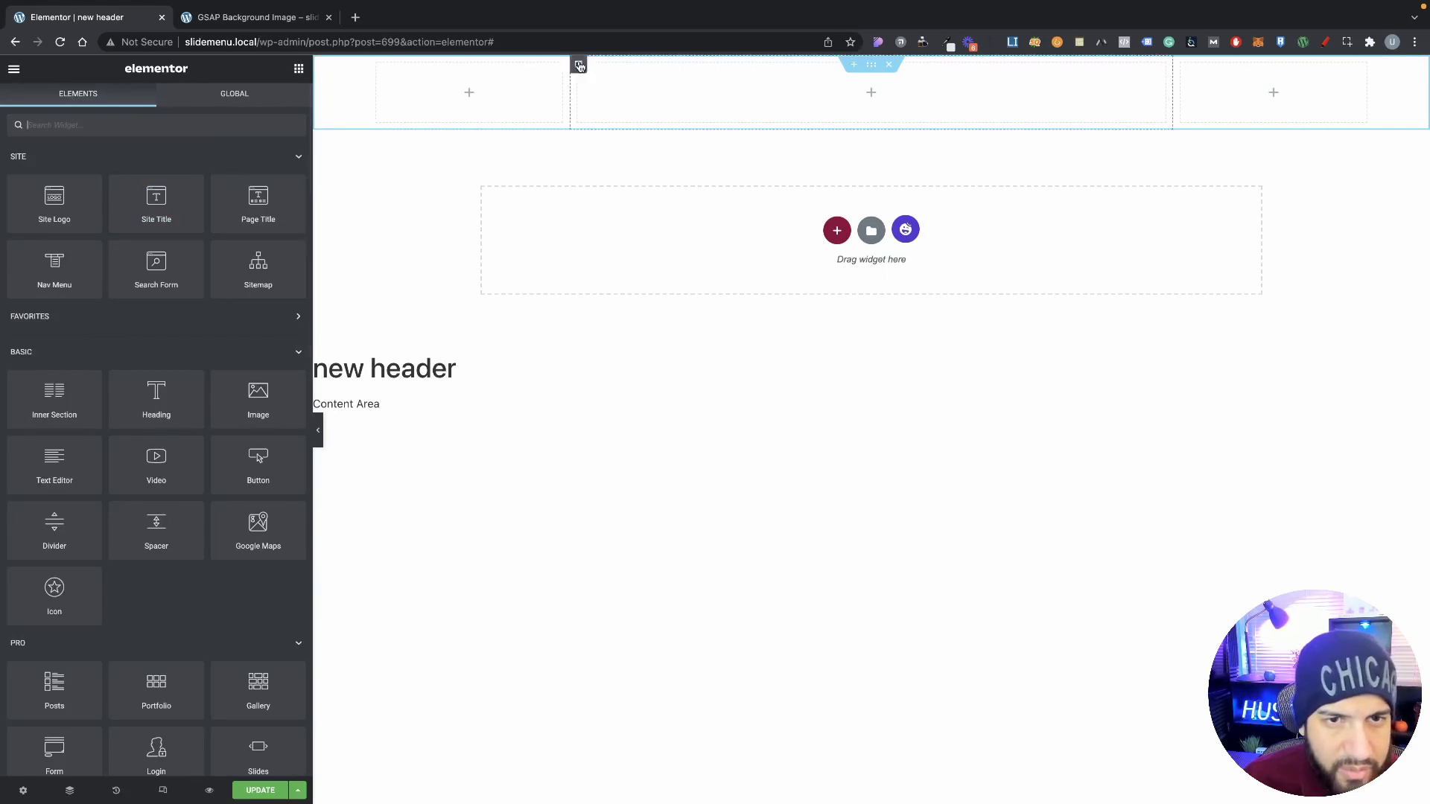
Delete two of the header section's three empty columns and adjust the remaining column's alignment.
right_click(579, 61)
left_click(612, 264)
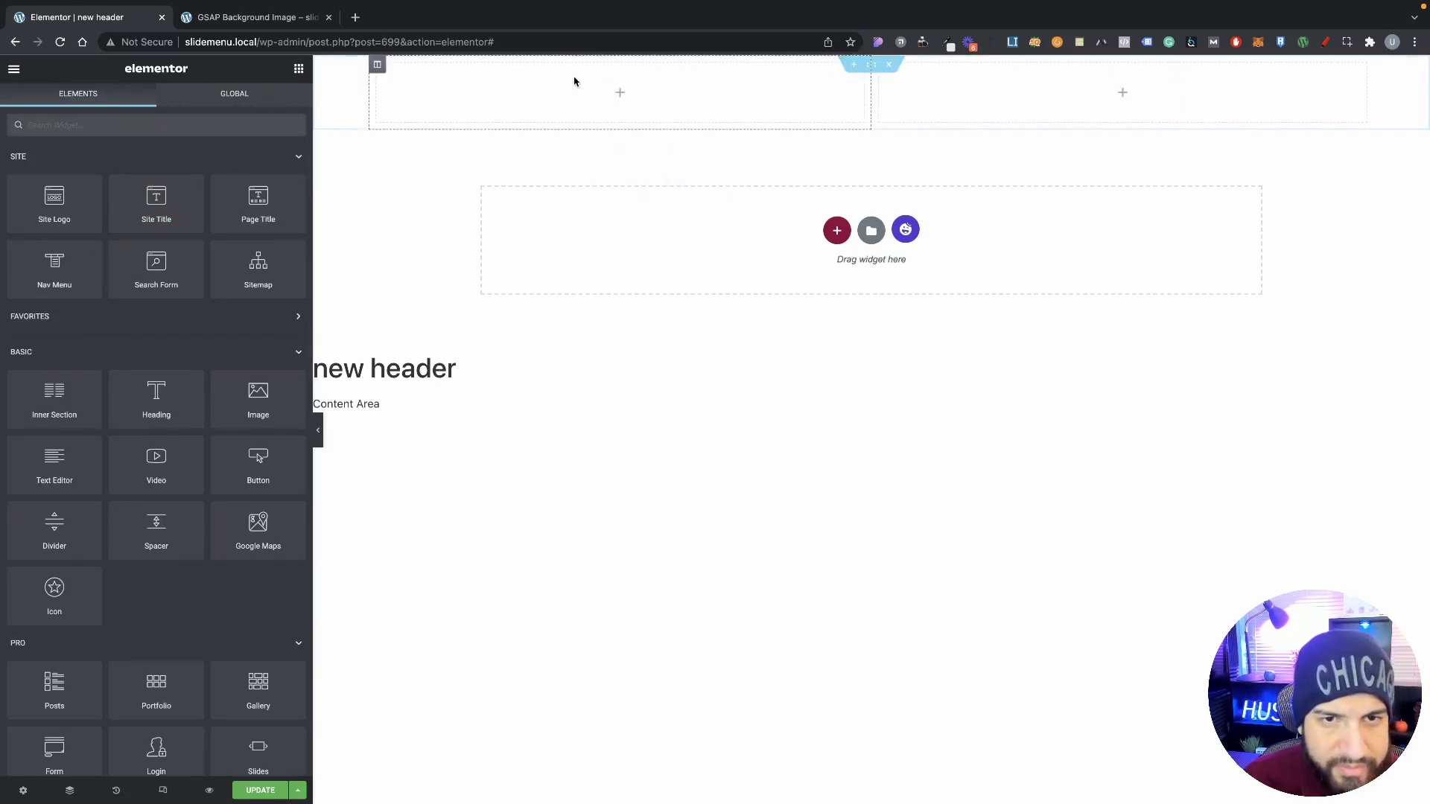
right_click(882, 90)
left_click(940, 293)
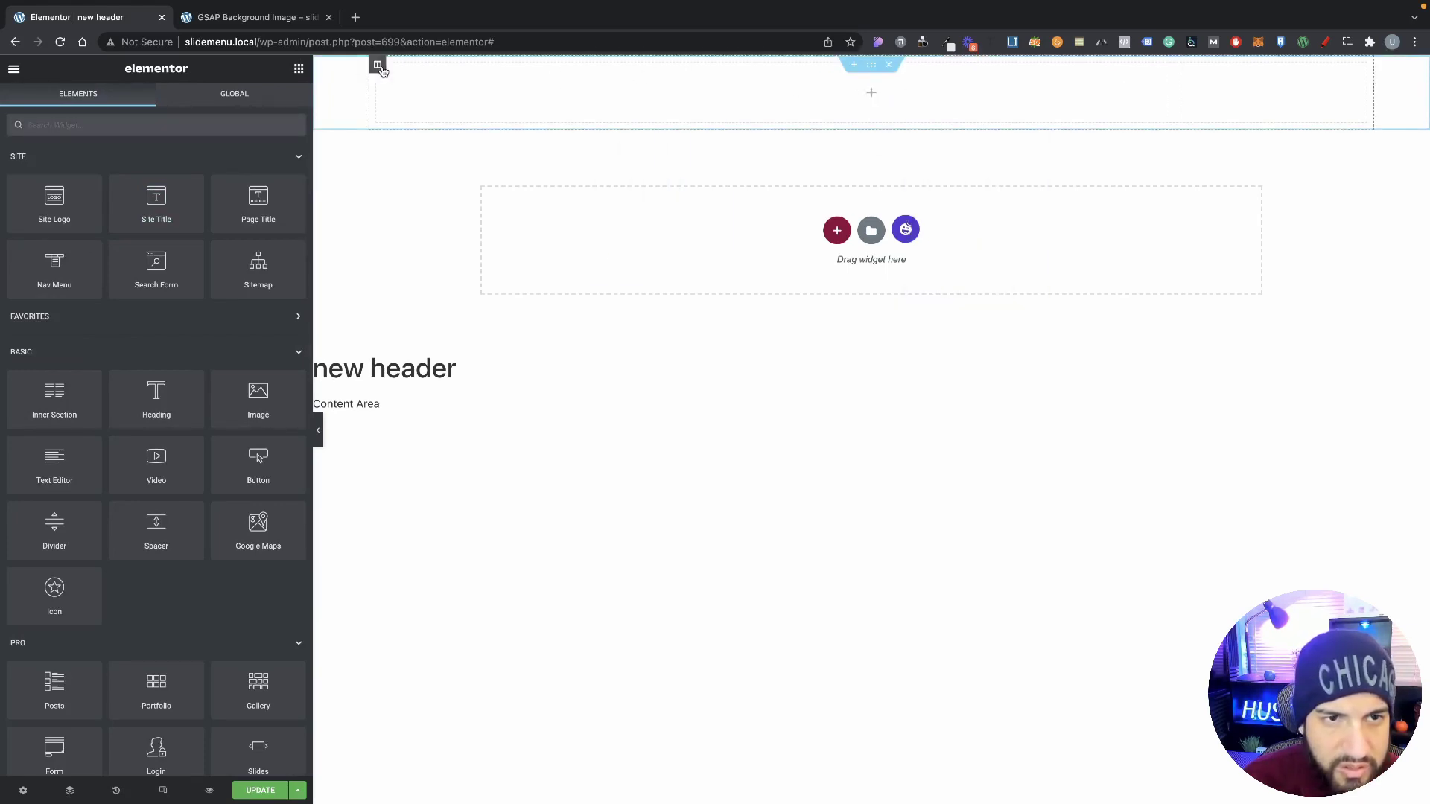
left_click(377, 64)
left_click(173, 235)
left_click(202, 278)
Add an Icon widget to the remaining header column and replace its star with the Bars icon from the icon library.
left_click(298, 69)
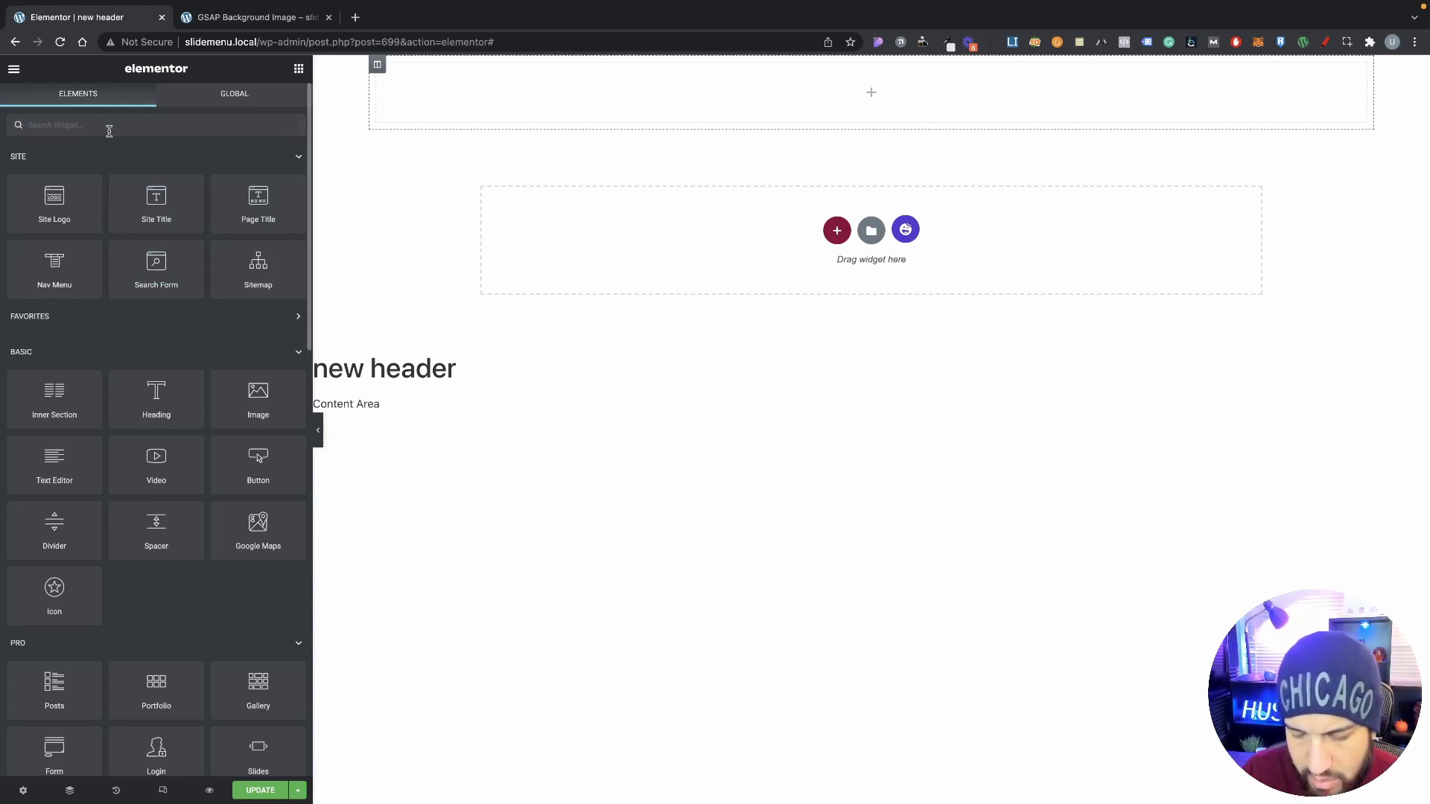
type("icon")
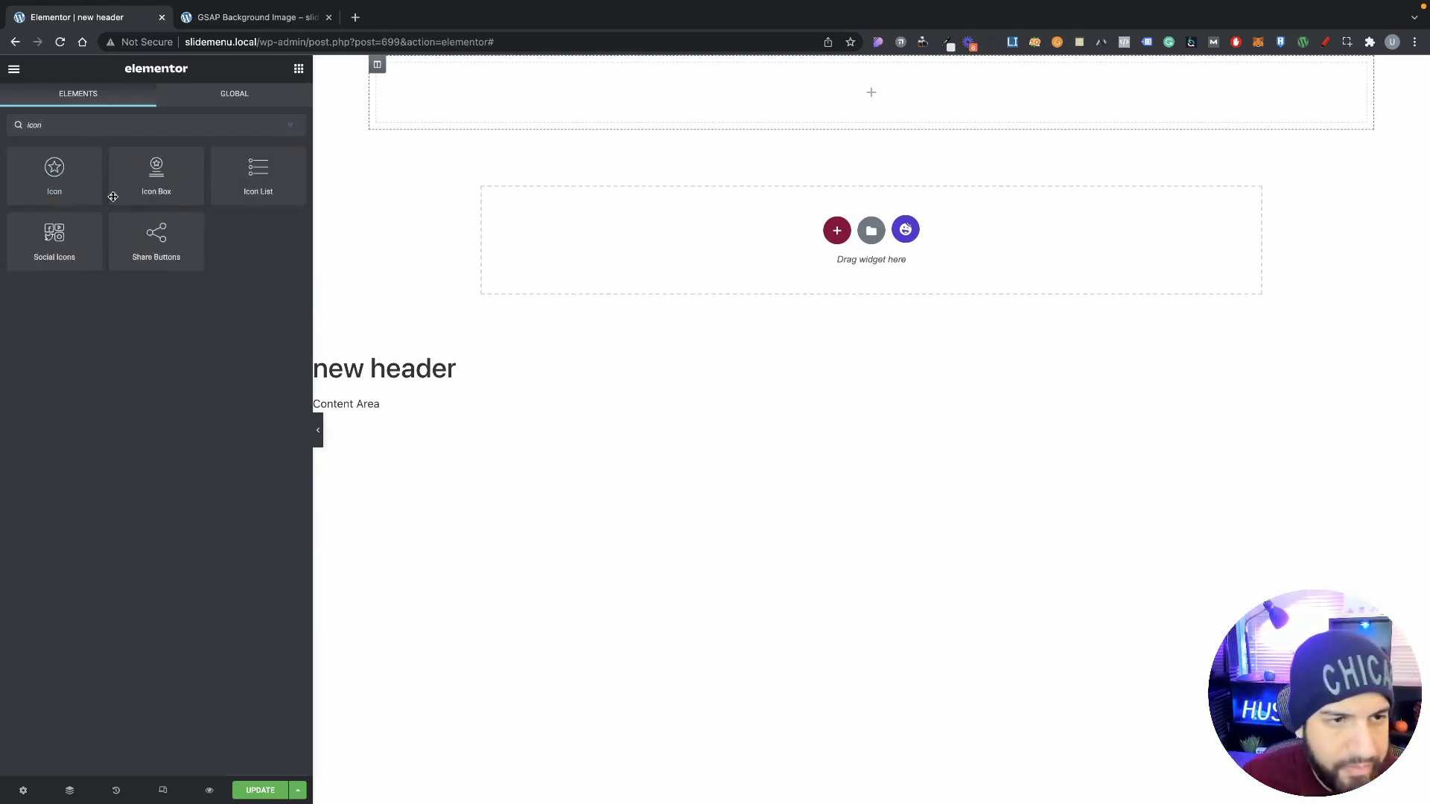
left_click_drag(59, 201, 641, 95)
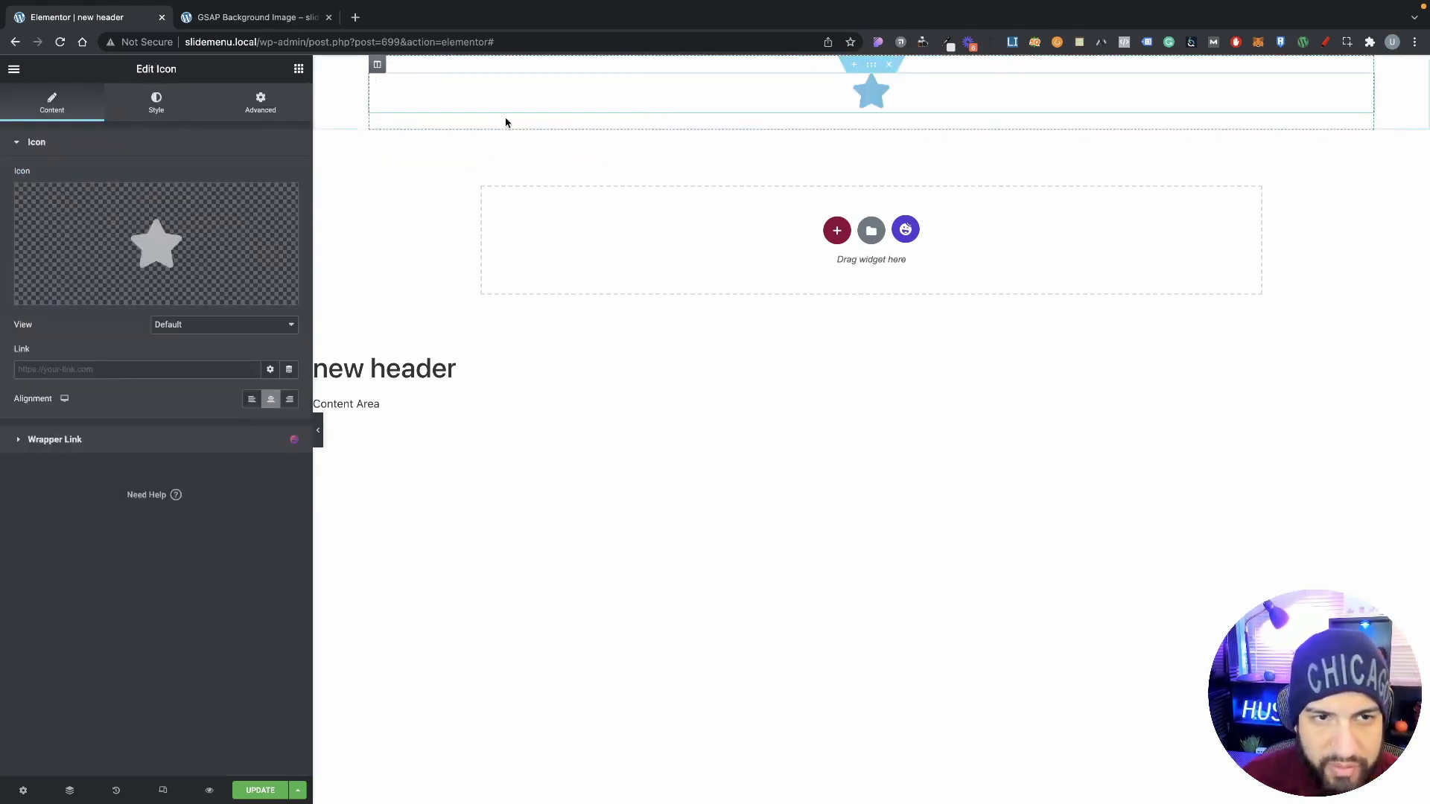
left_click(157, 245)
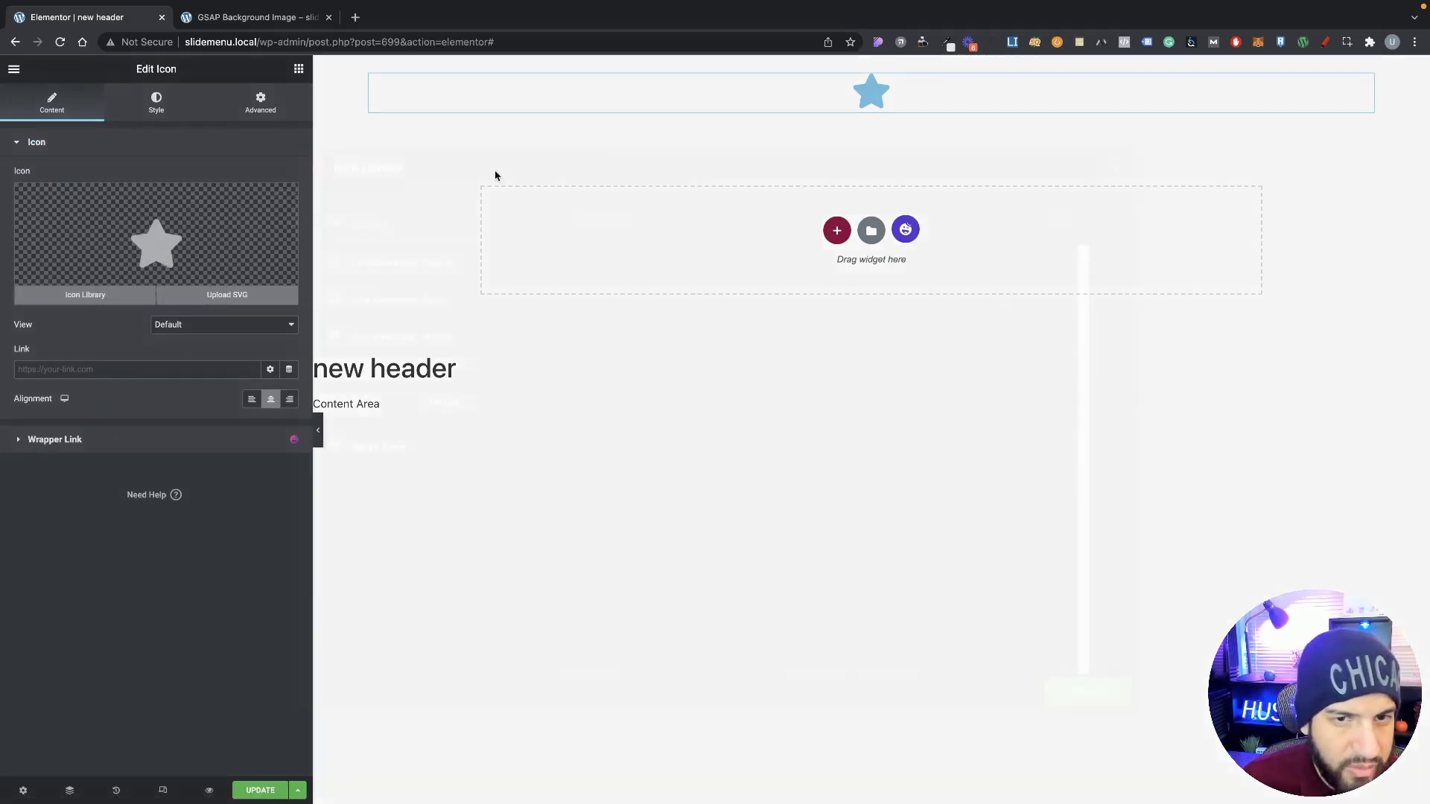
left_click(641, 220)
type("bar")
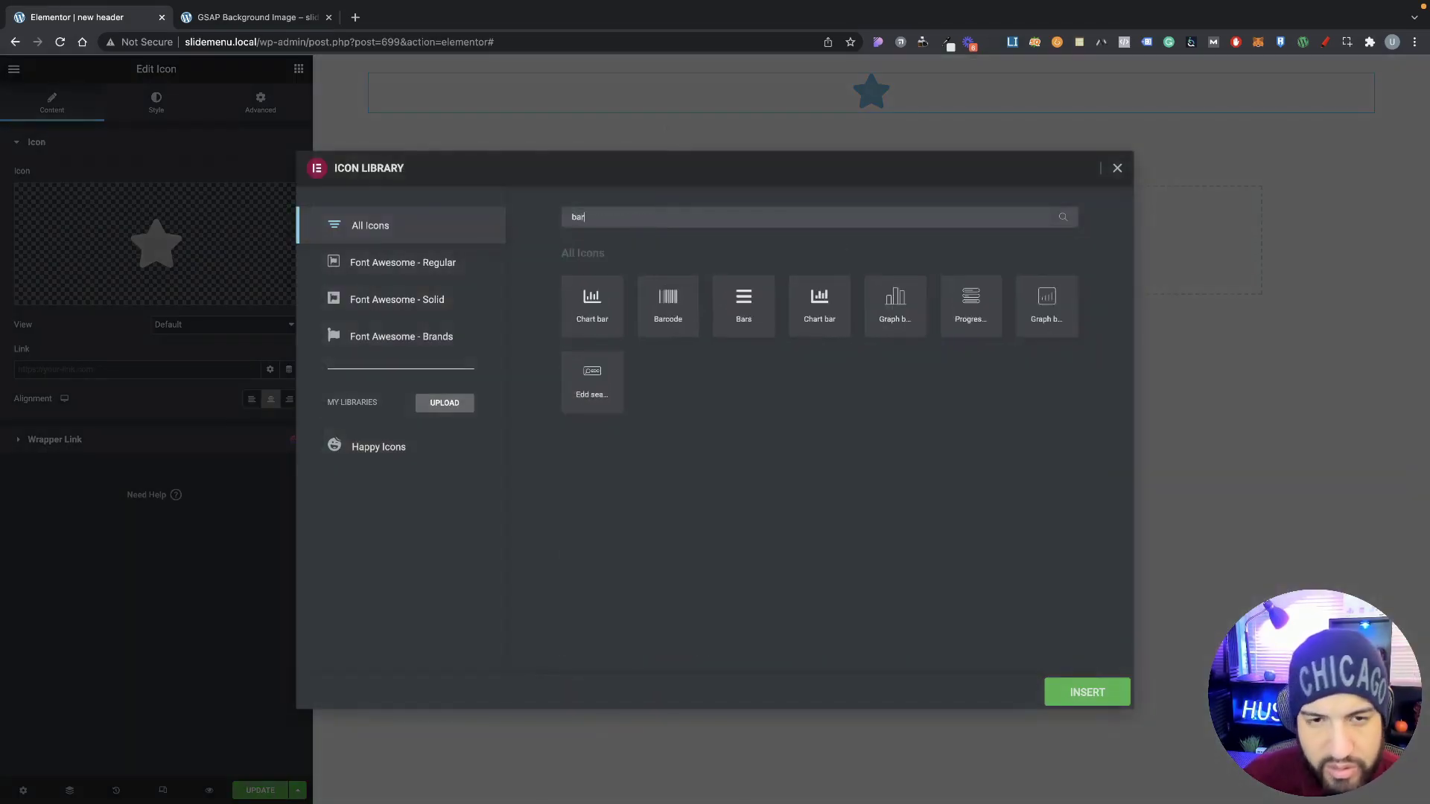
left_click(748, 313)
left_click(1073, 693)
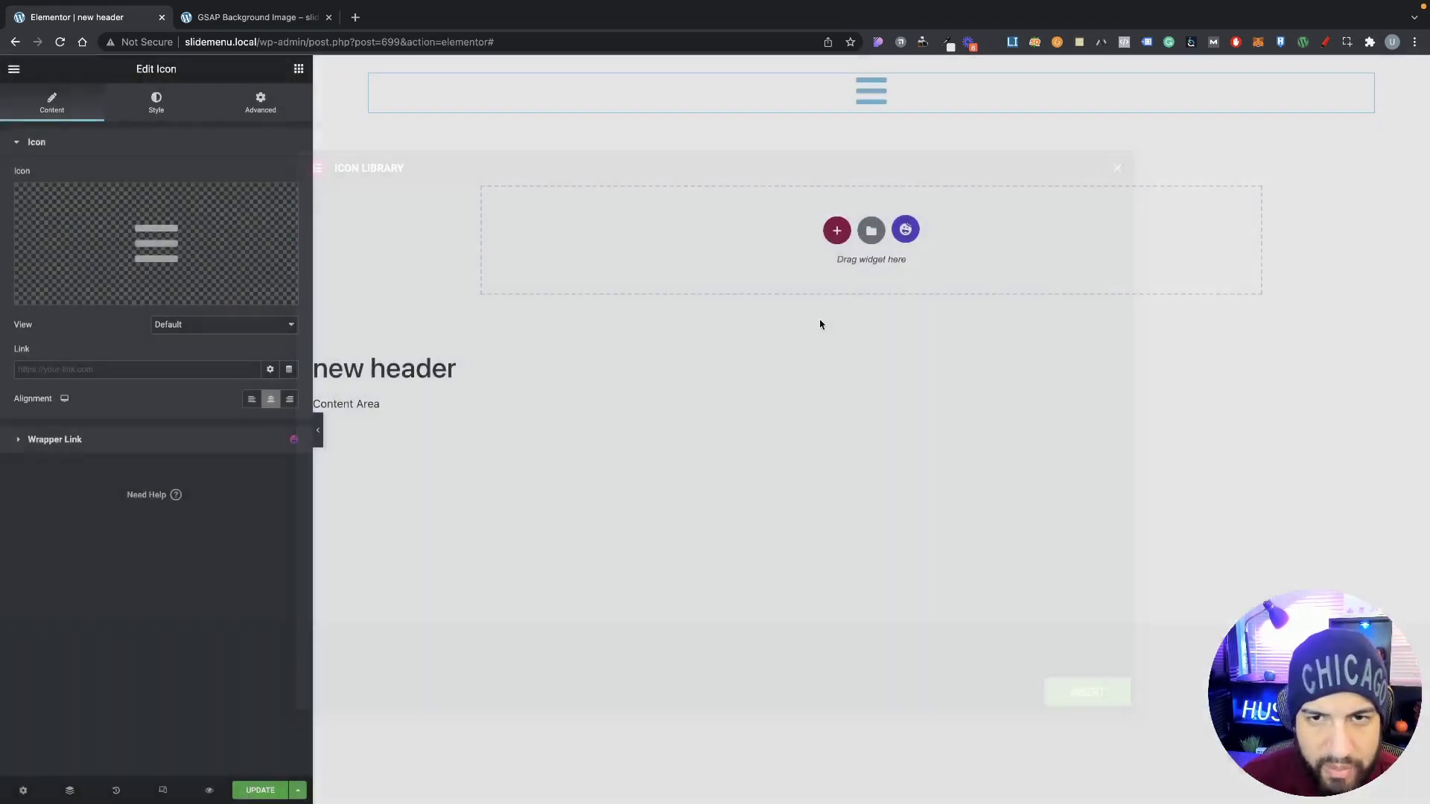
Set the menu icon's positioning width to Inline (auto).
left_click(261, 103)
left_click(93, 568)
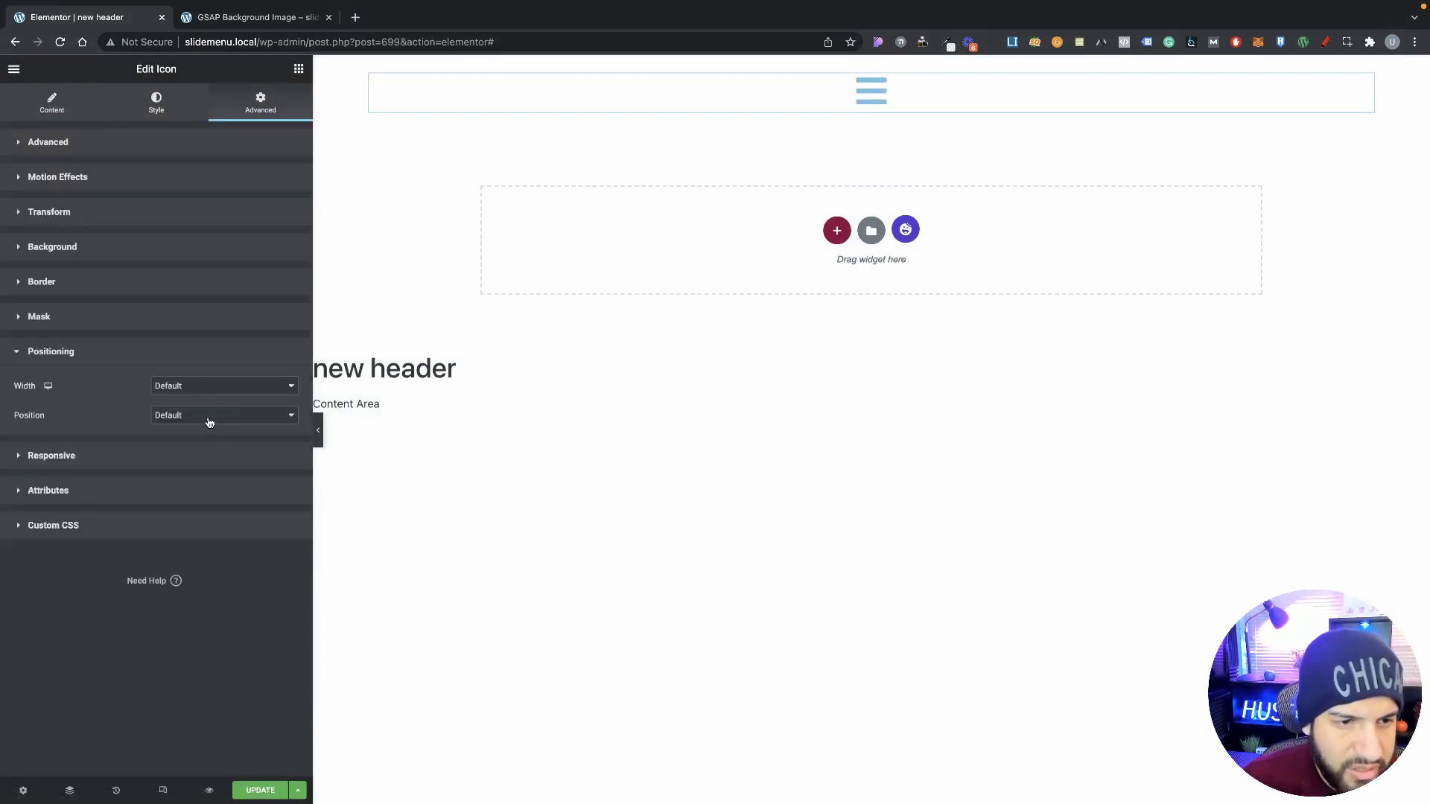
left_click(208, 425)
left_click(188, 413)
left_click(200, 386)
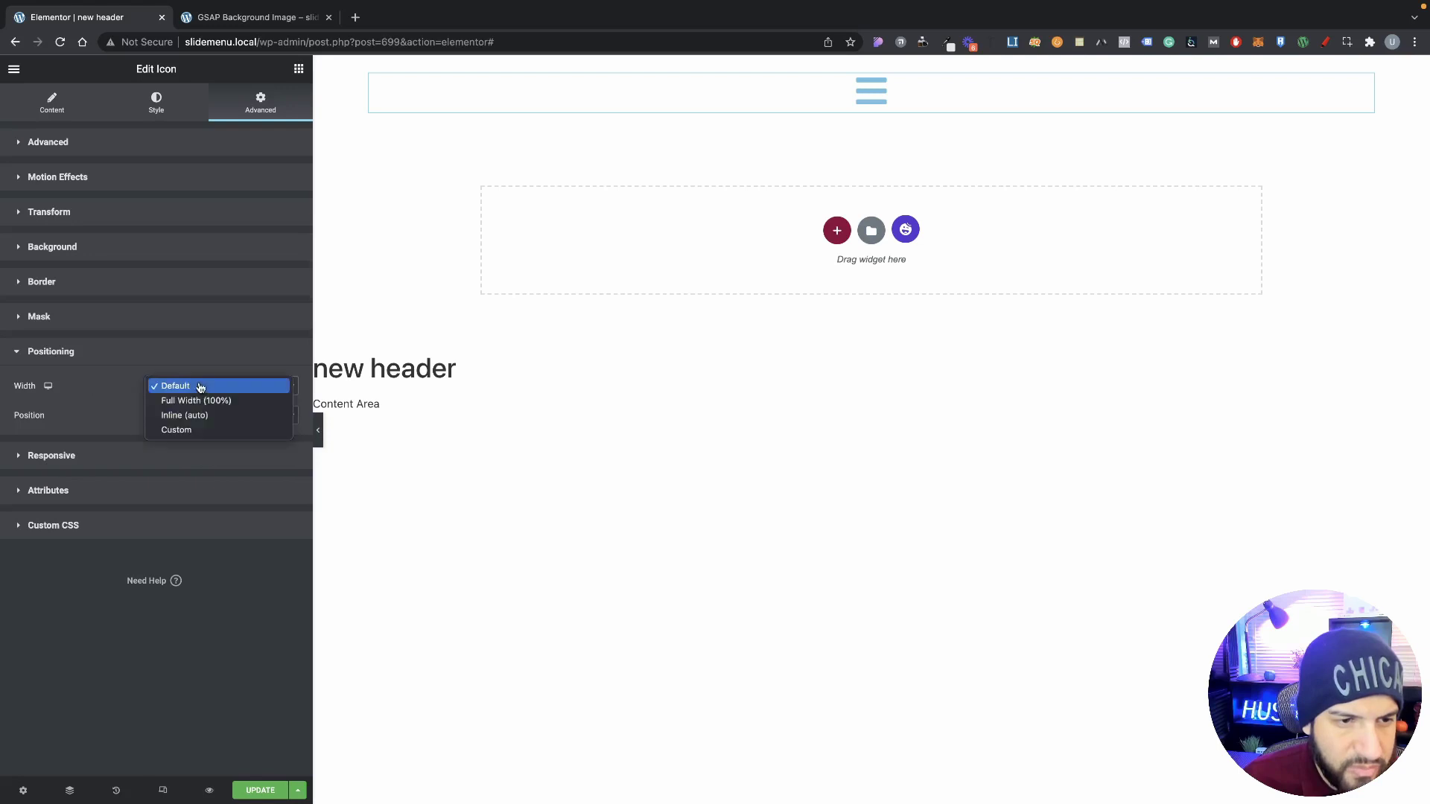
left_click(186, 416)
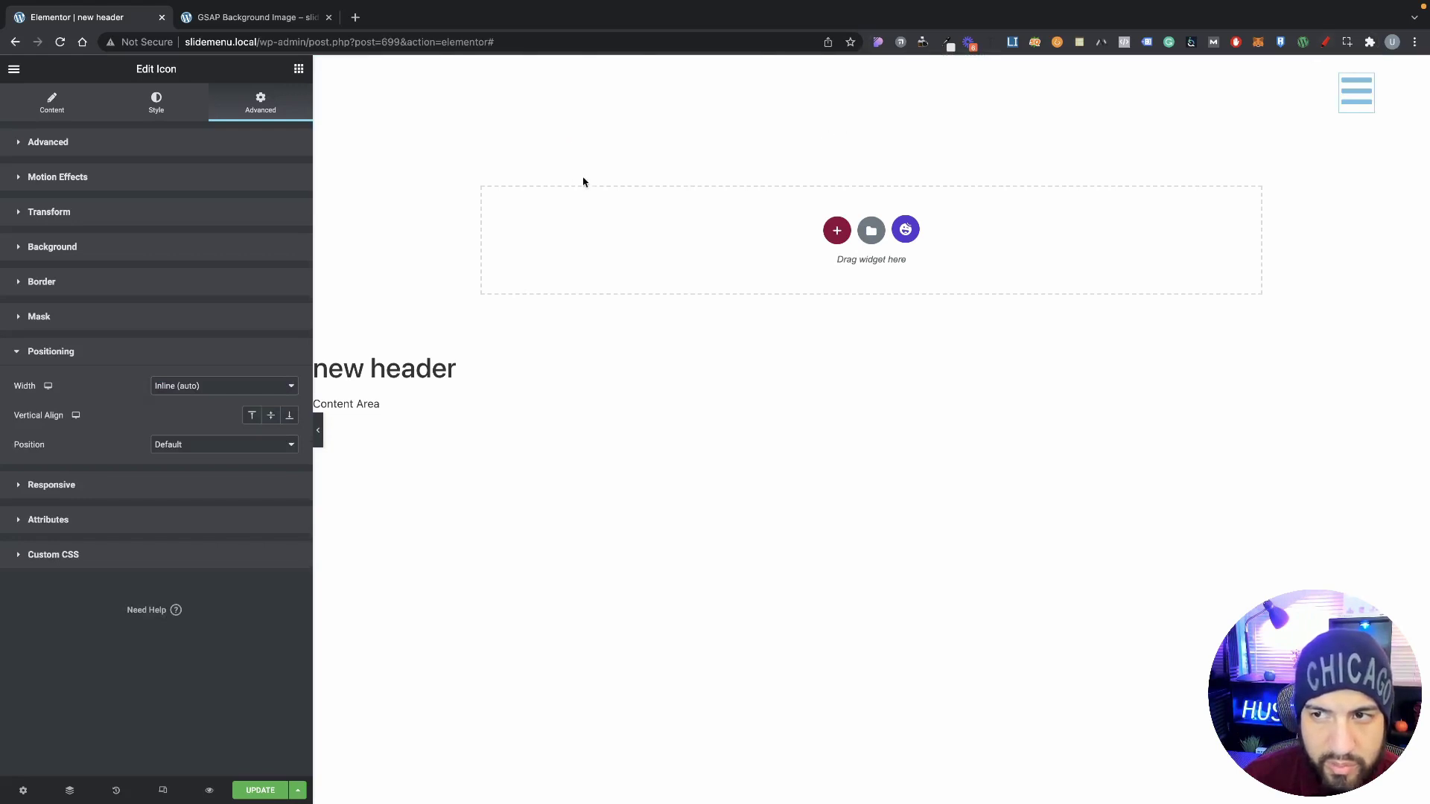
Change the menu icon's color to black and reduce its size.
left_click(194, 143)
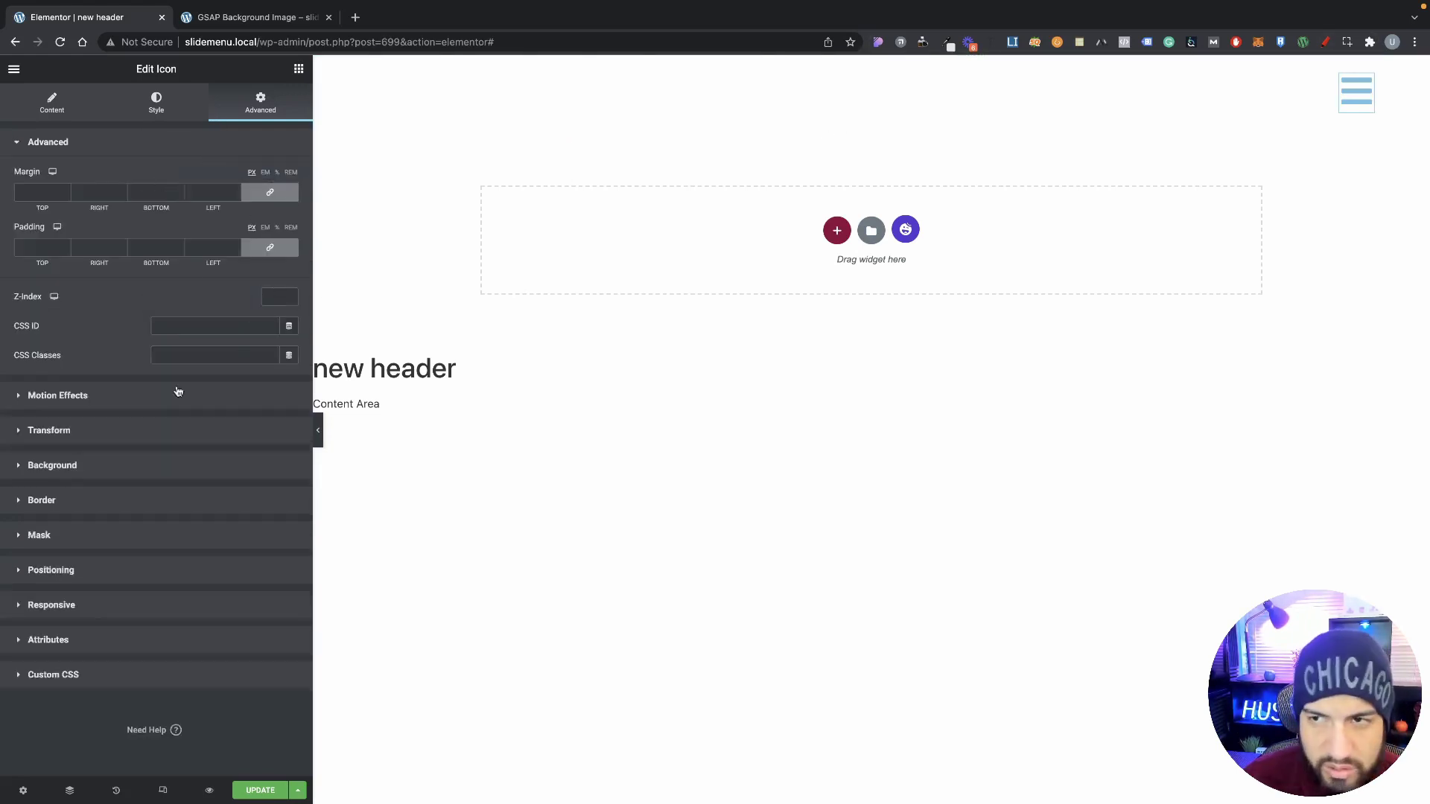
left_click(157, 101)
left_click(289, 206)
left_click(132, 372)
left_click(49, 269)
left_click_drag(13, 260, 35, 262)
Unlink the menu icon's margins and set its right margin to 50 px.
left_click(260, 103)
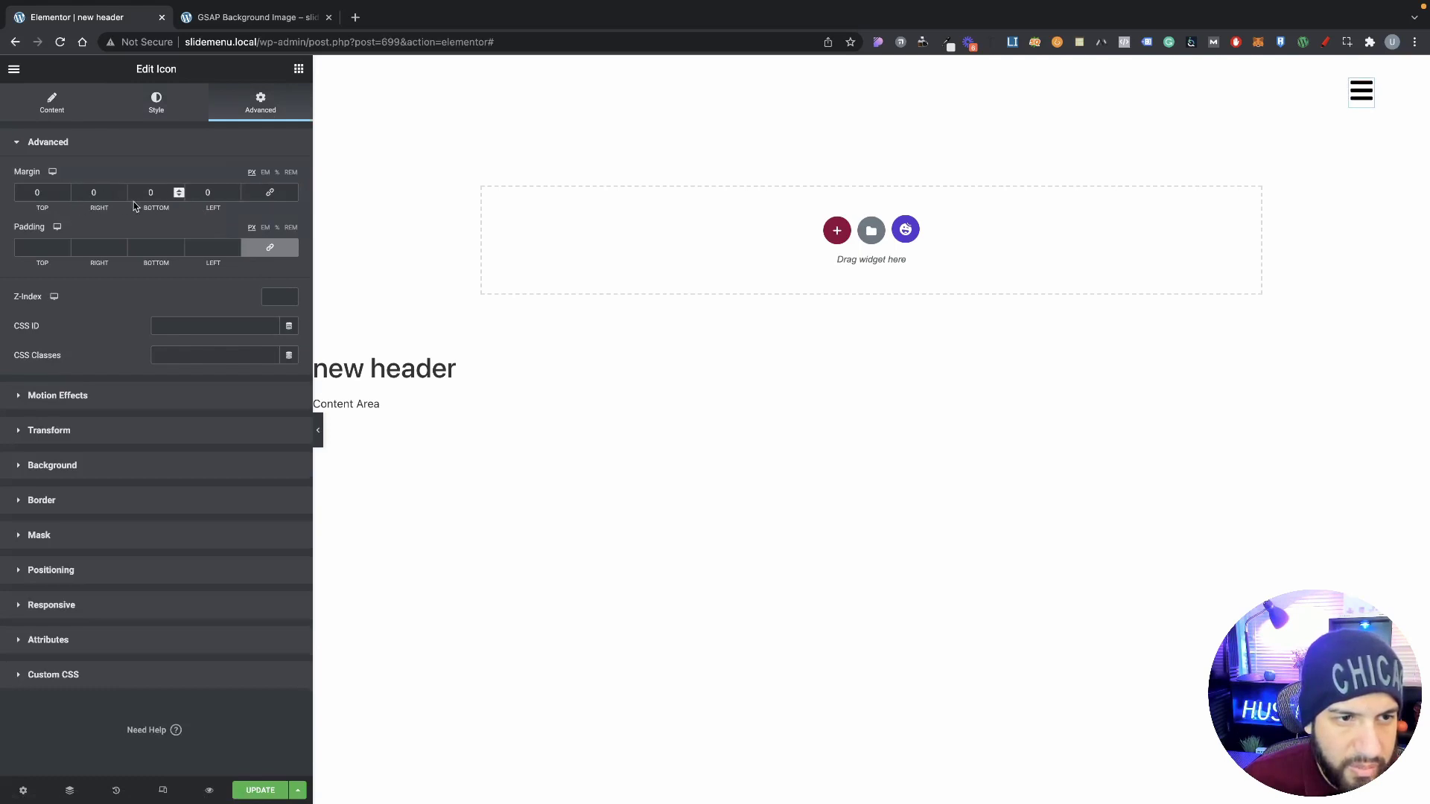
type("30")
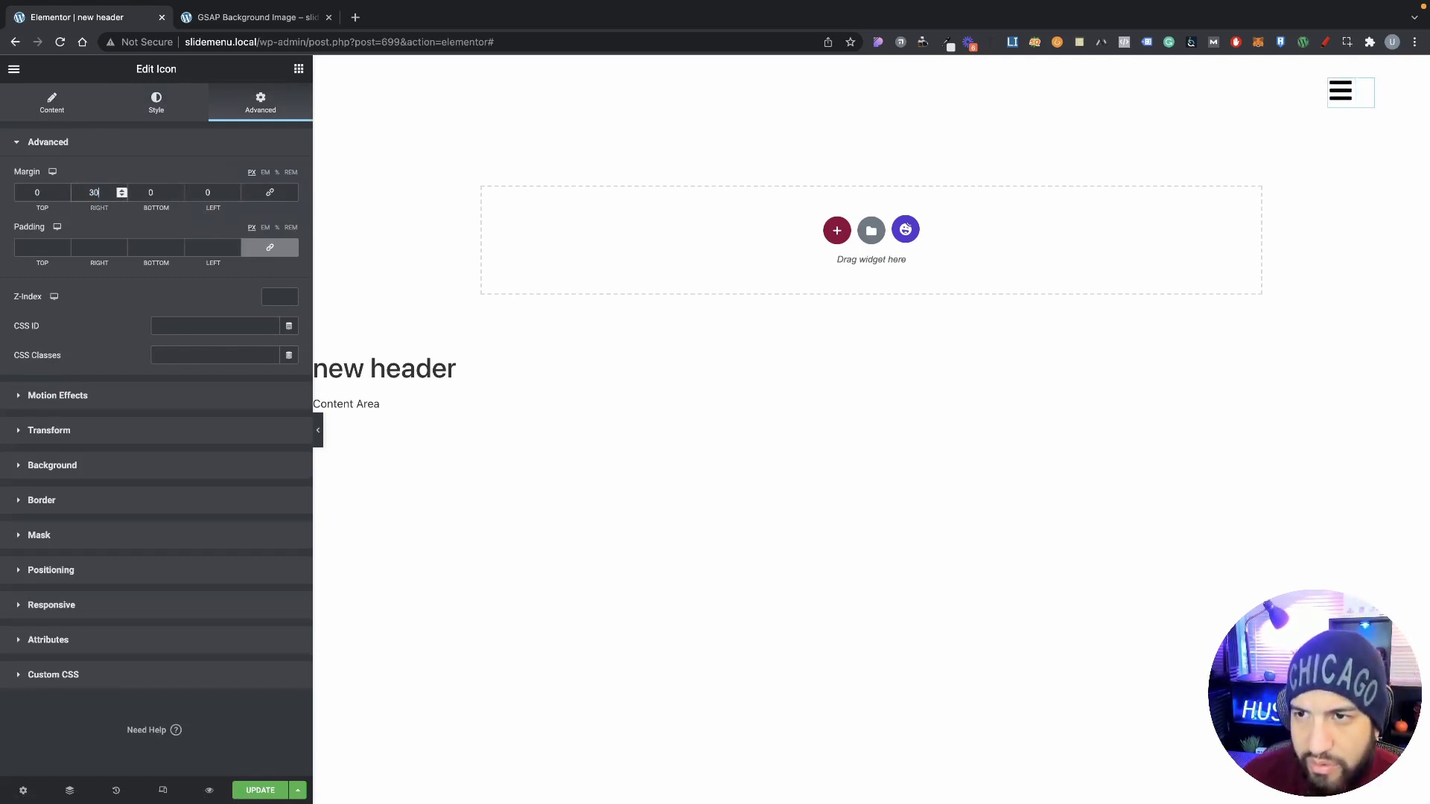
key("BackSpace")
key("BackSpace")
type("50")
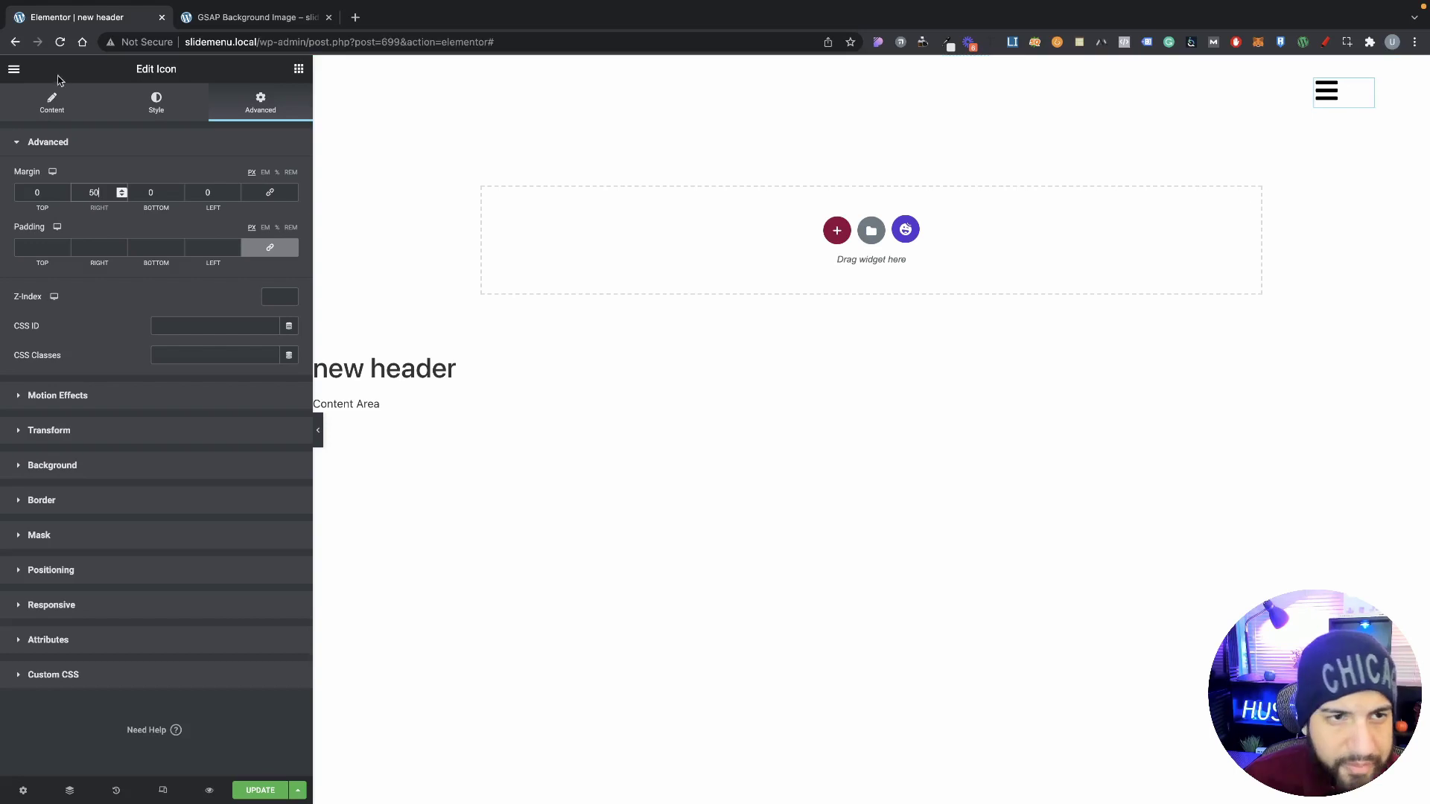
Add a Progress Tracker widget below the menu icon in the header column and make its tracker type Circular.
left_click(299, 68)
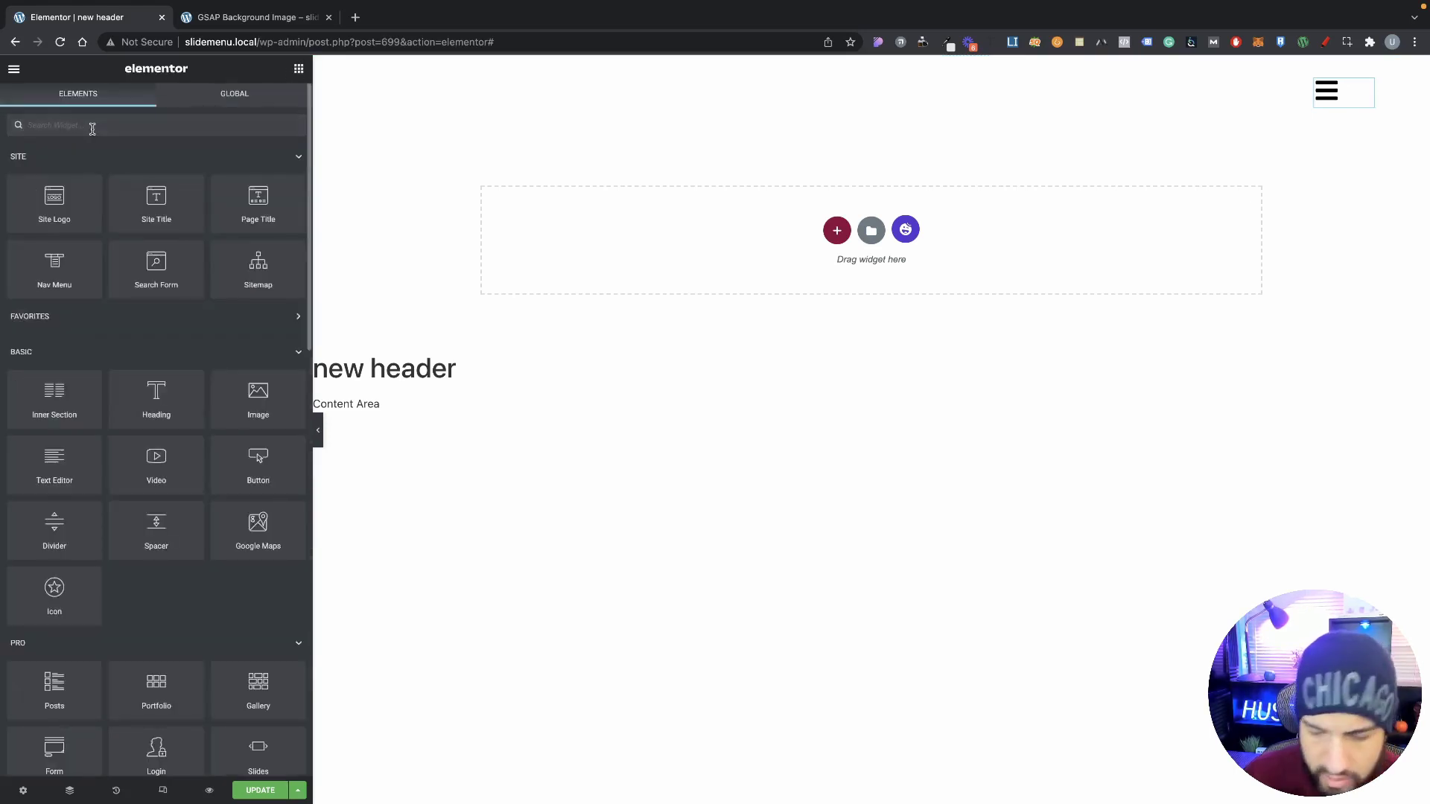
type("progr")
left_click_drag(152, 169, 1333, 109)
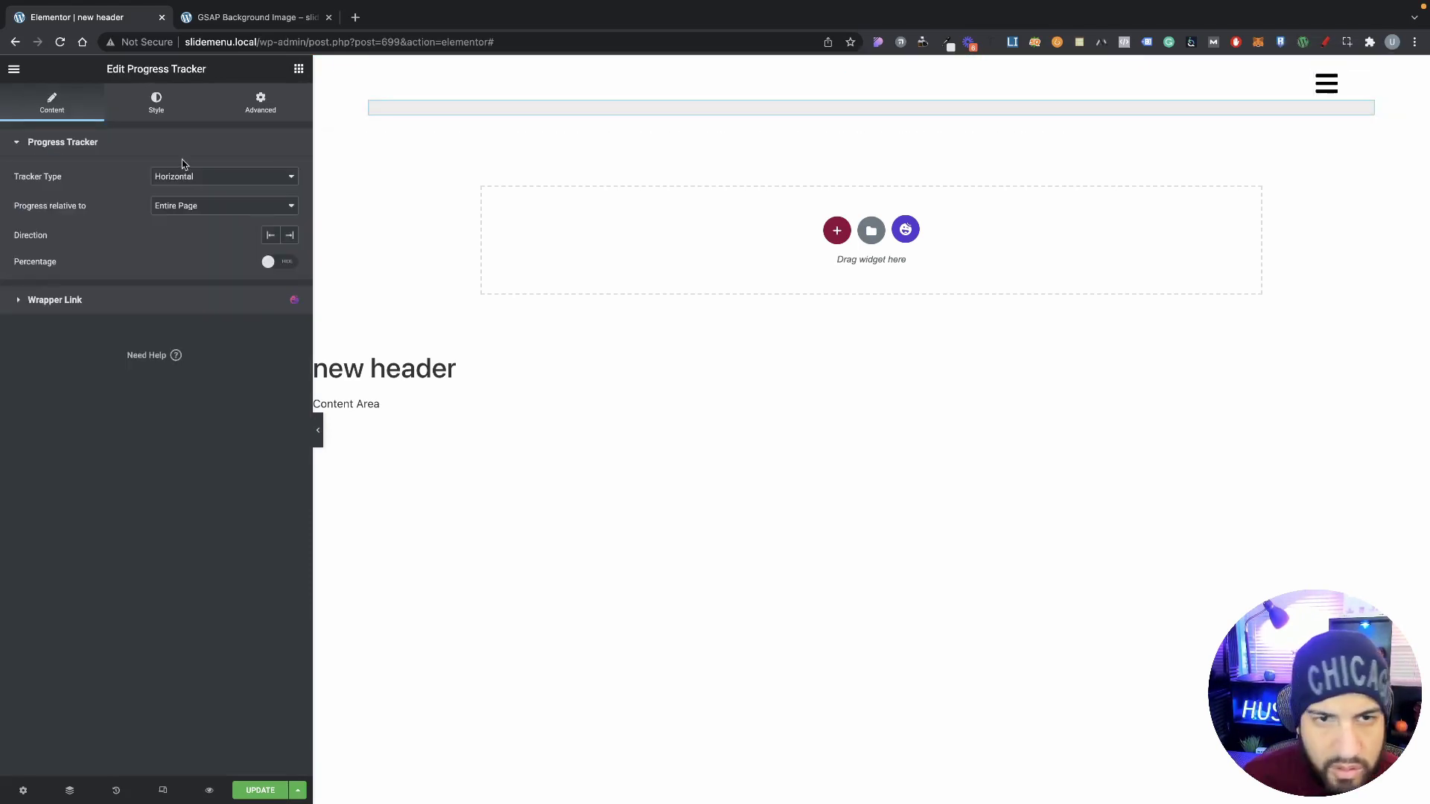
left_click(208, 208)
left_click(186, 179)
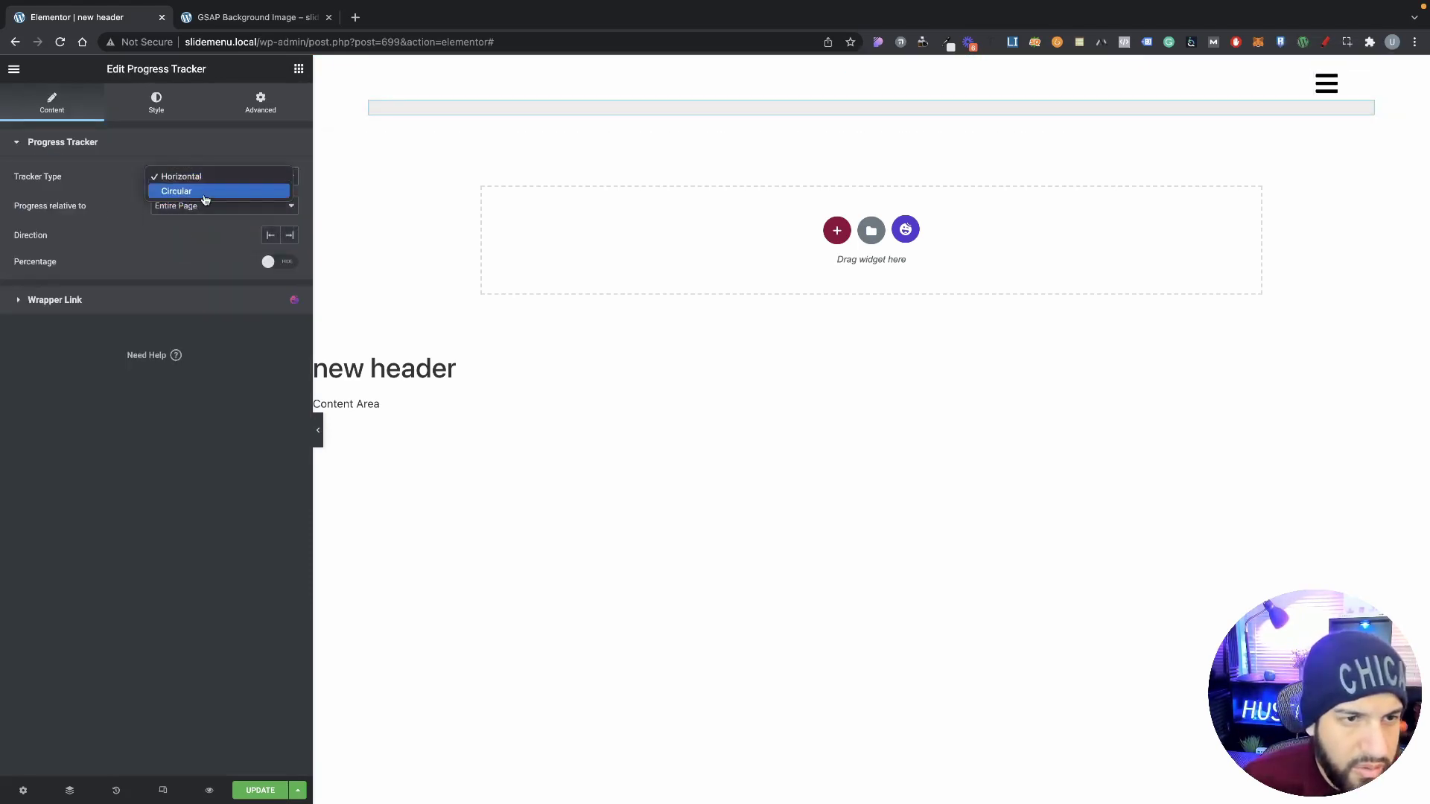
left_click(177, 191)
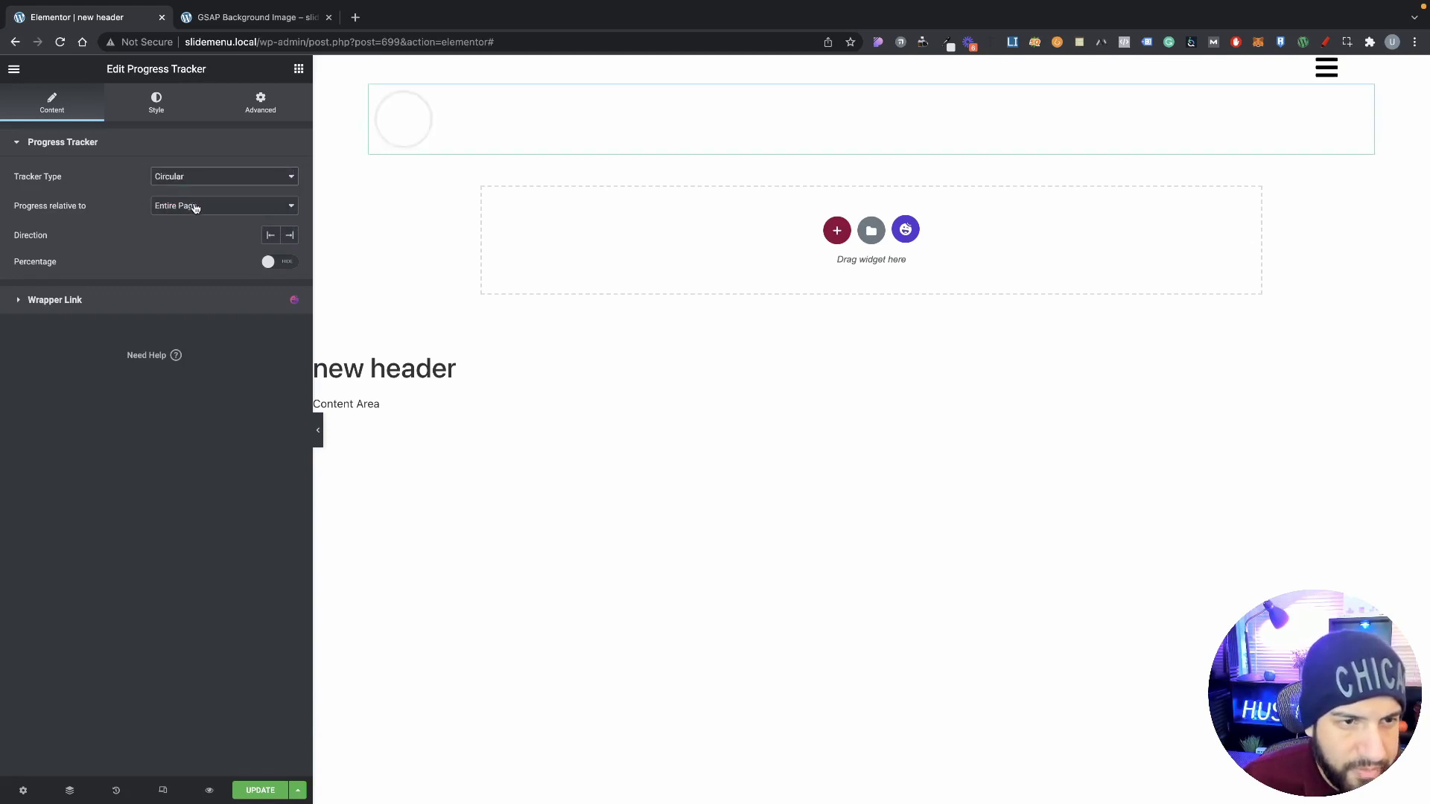
Try making the tracker's progress relative to a Selector, and set it back to Entire Page.
left_click(197, 208)
left_click(152, 235)
left_click(186, 205)
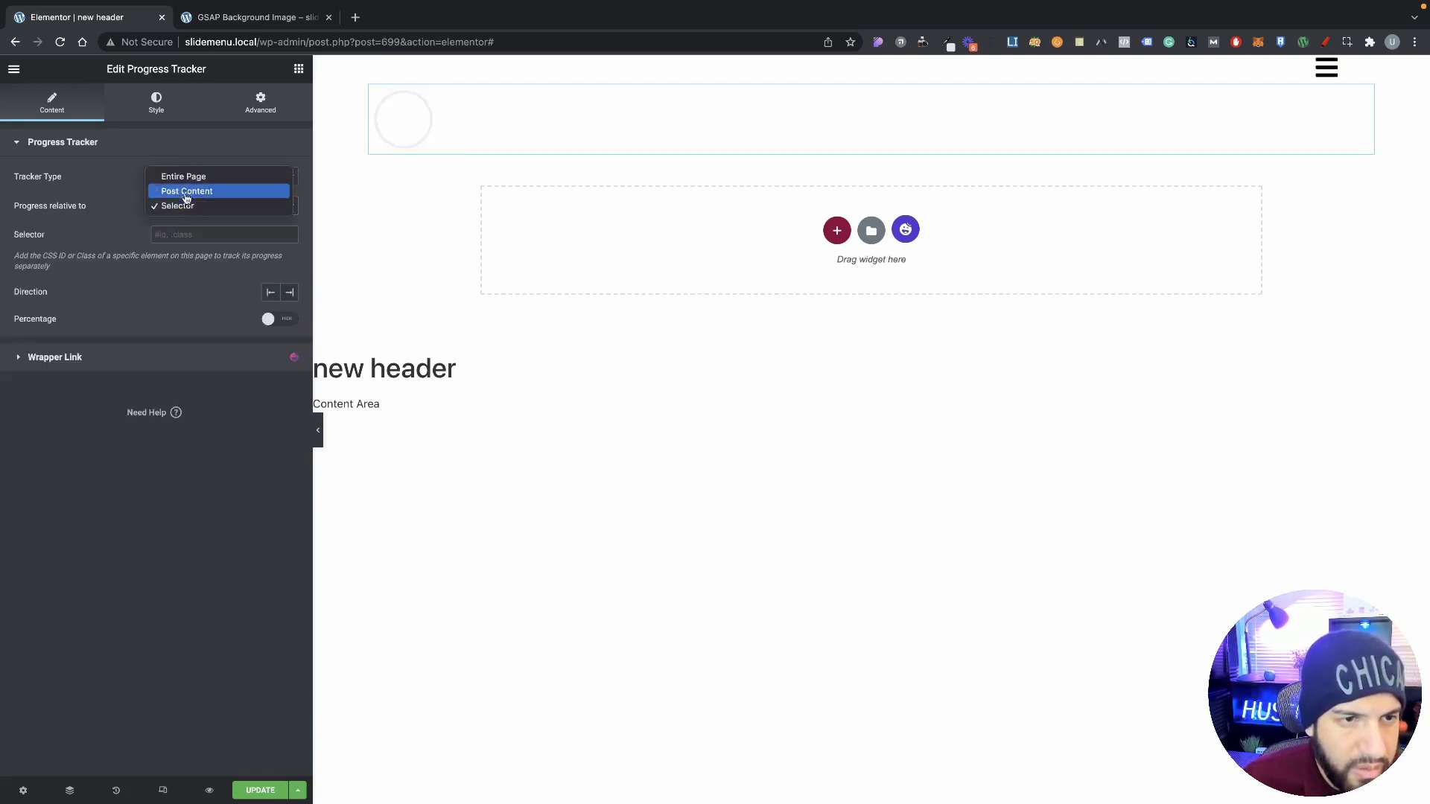
left_click(183, 176)
Make the circular tracker's background color fully transparent and set the progress indicator color to white (#FFFFFF).
left_click(156, 103)
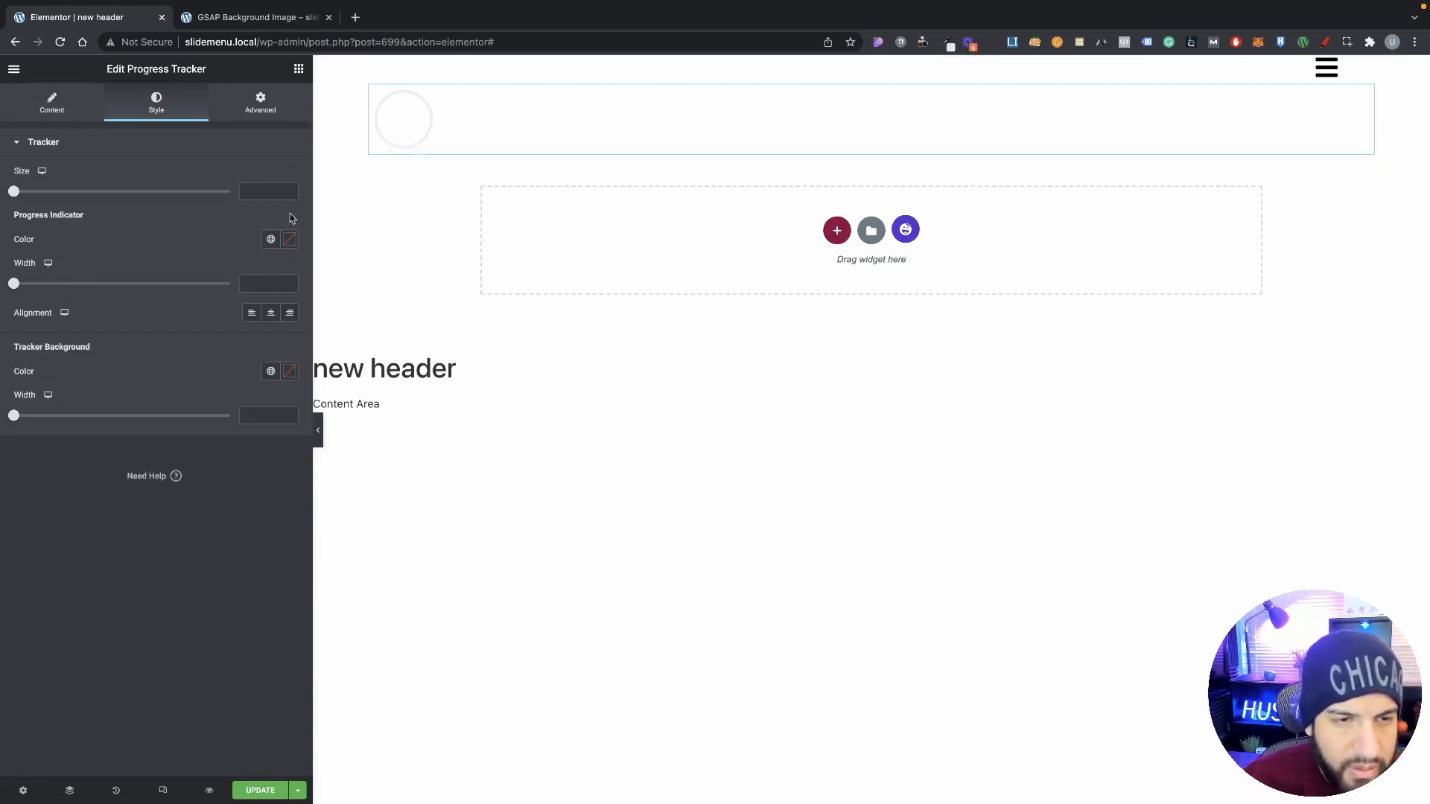
left_click(284, 375)
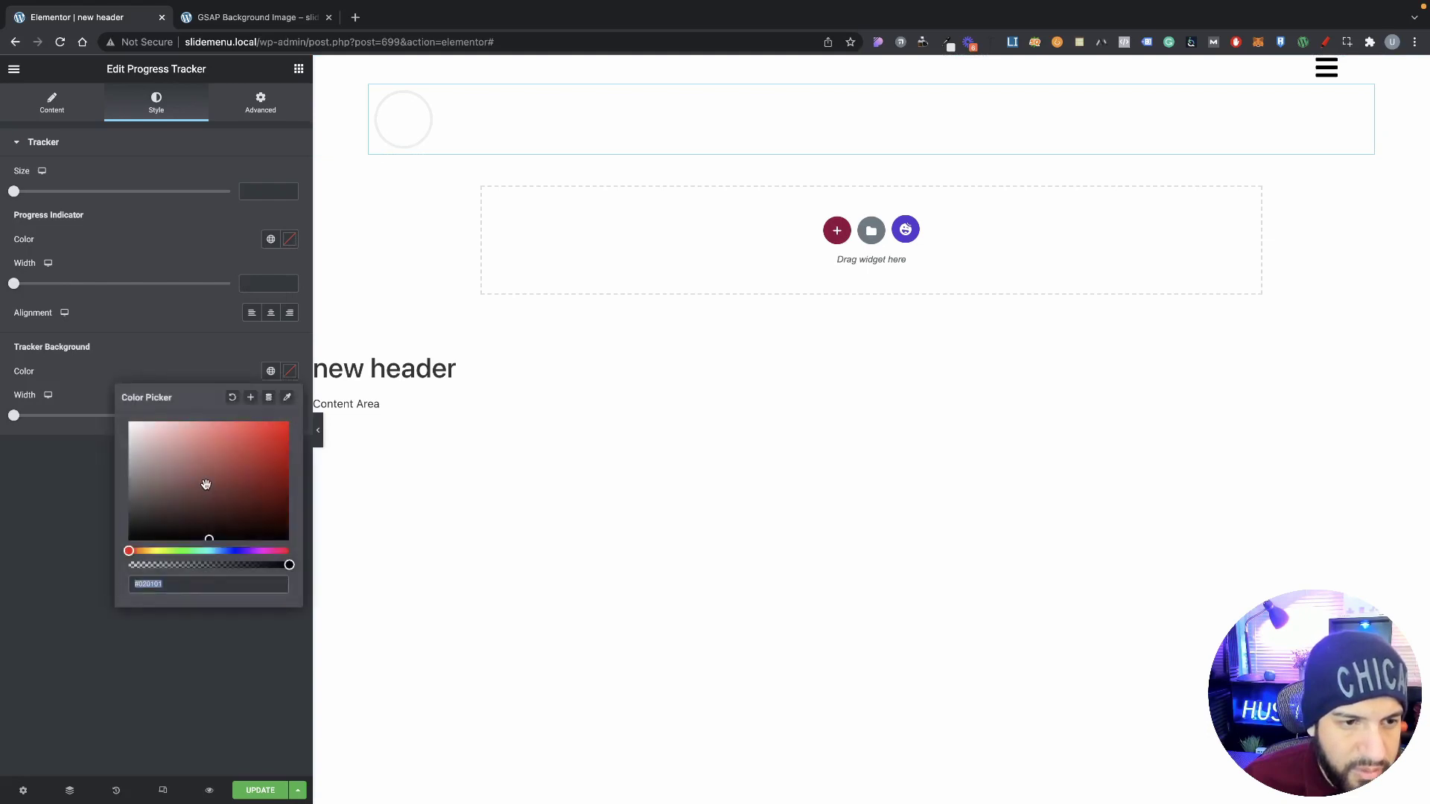
type("#FFFFFF")
left_click_drag(289, 565, 123, 566)
left_click(131, 349)
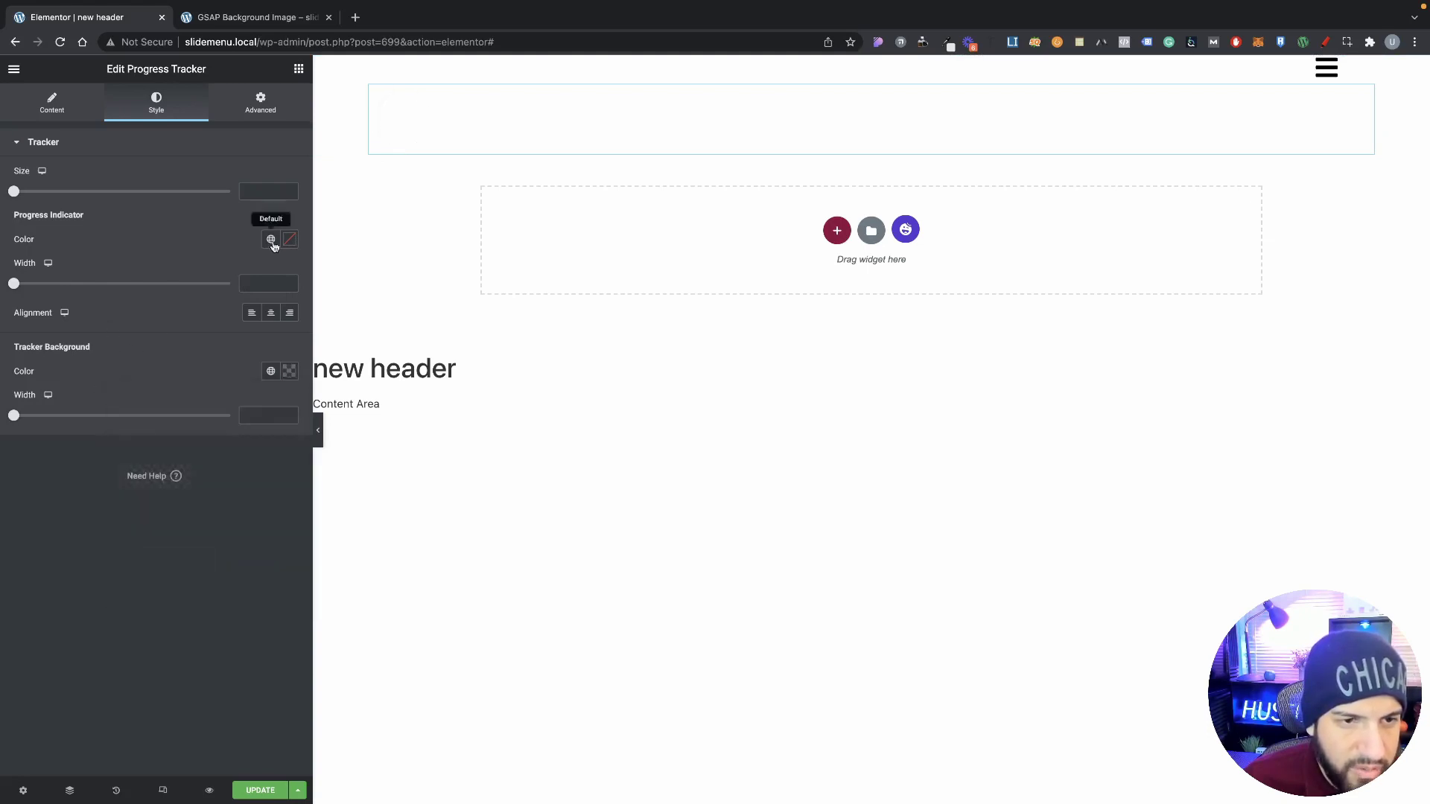
left_click(288, 240)
type("#FFE7E7")
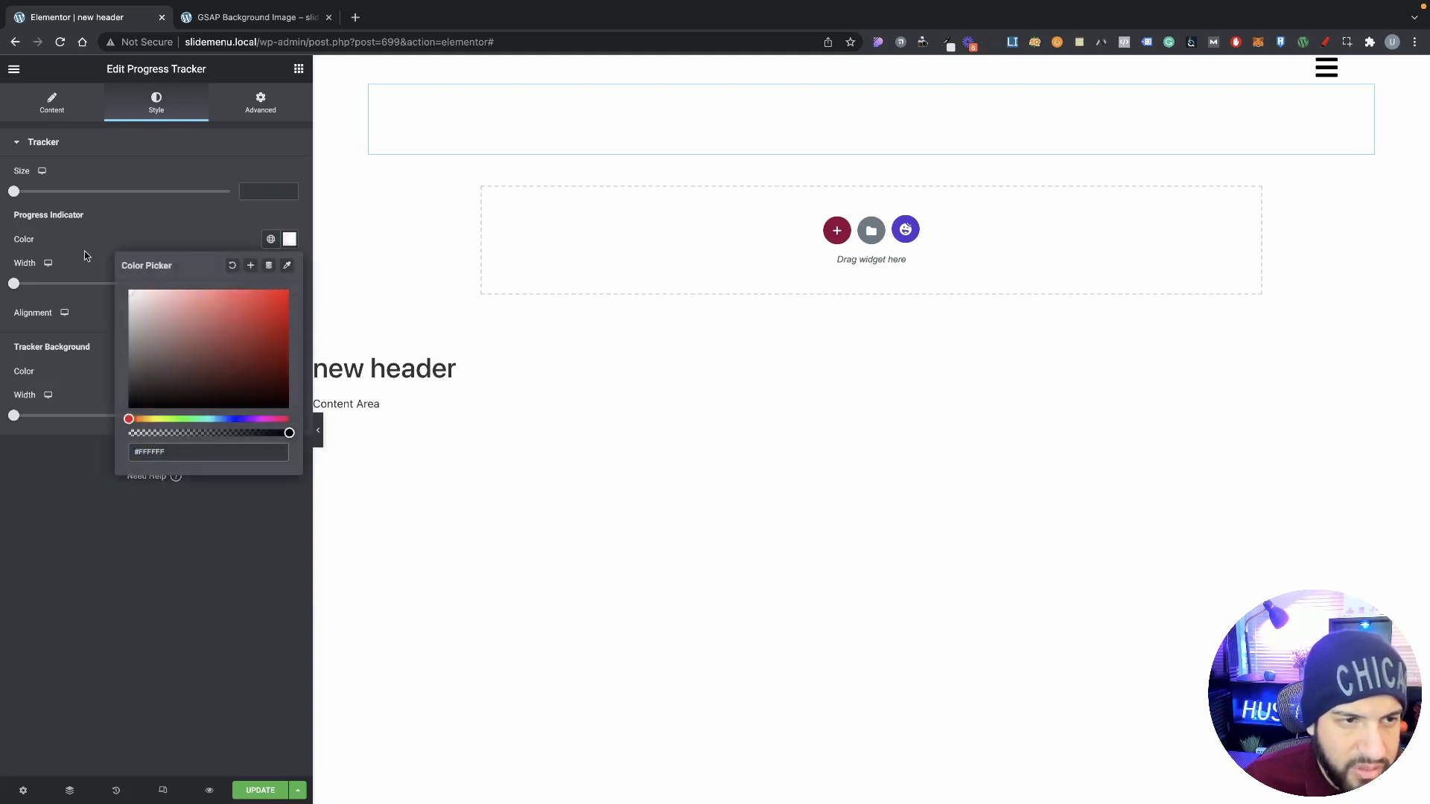
left_click(138, 222)
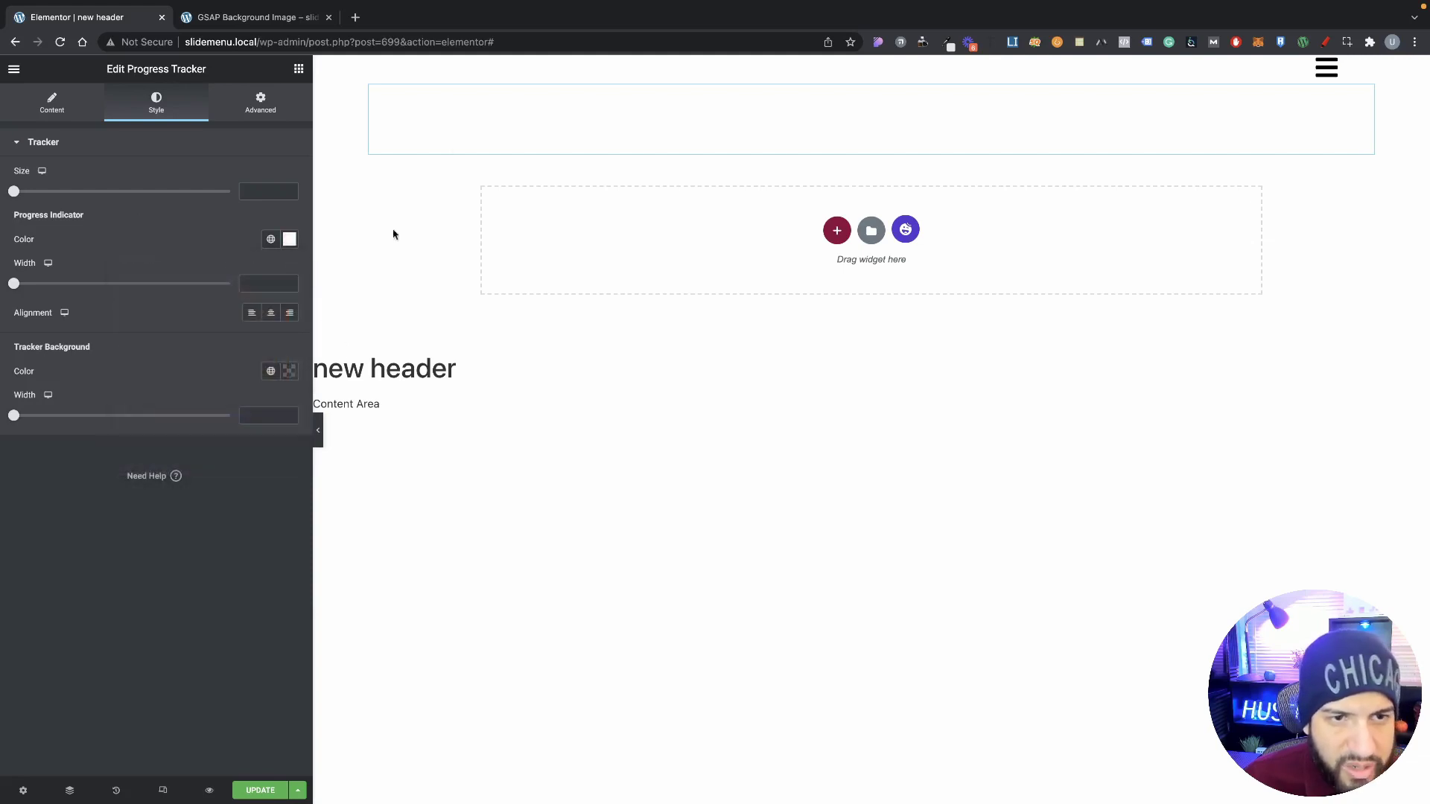
Set the tracker's progress indicator color to bright red and its background to a semi-transparent dark red.
left_click(289, 239)
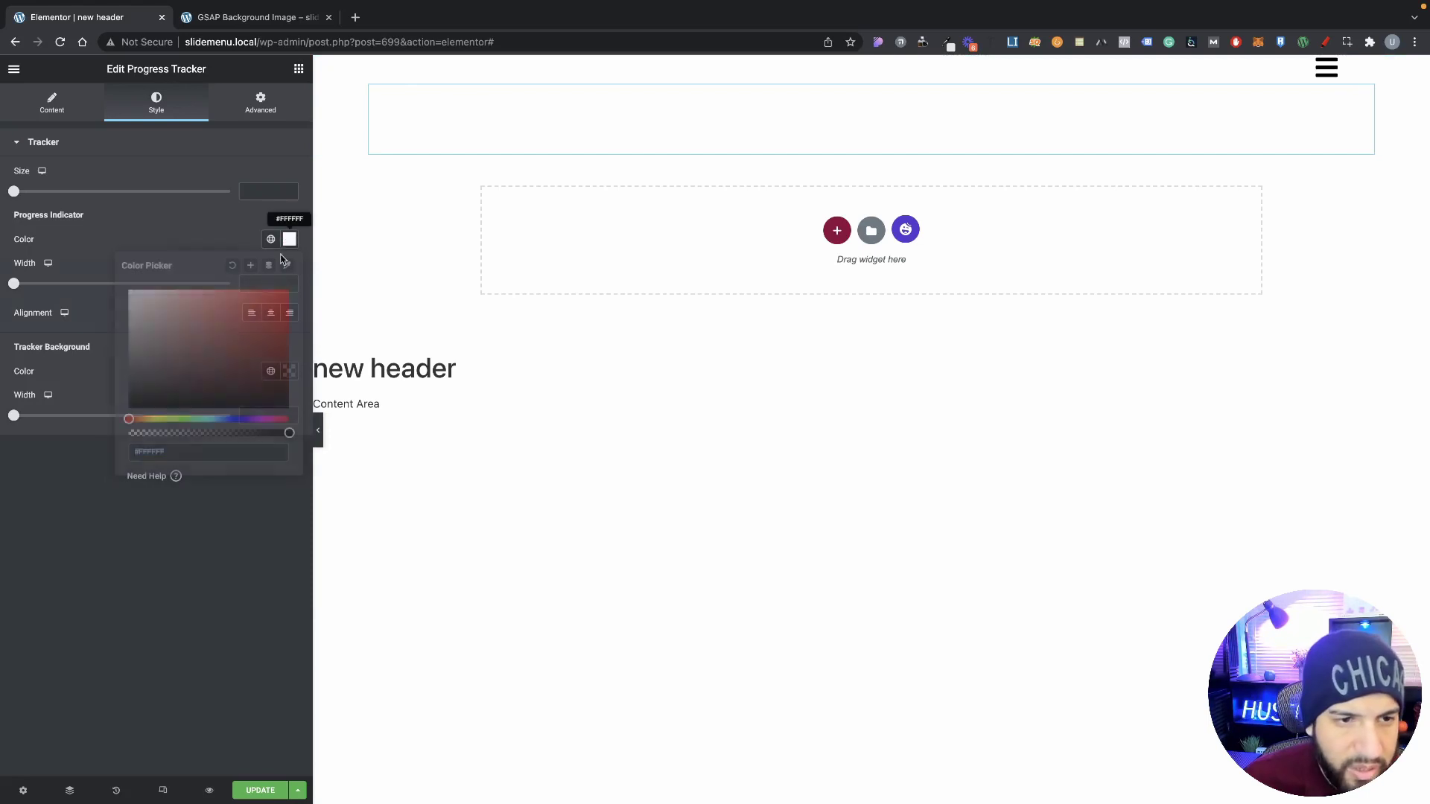
left_click_drag(283, 295, 299, 287)
left_click(290, 239)
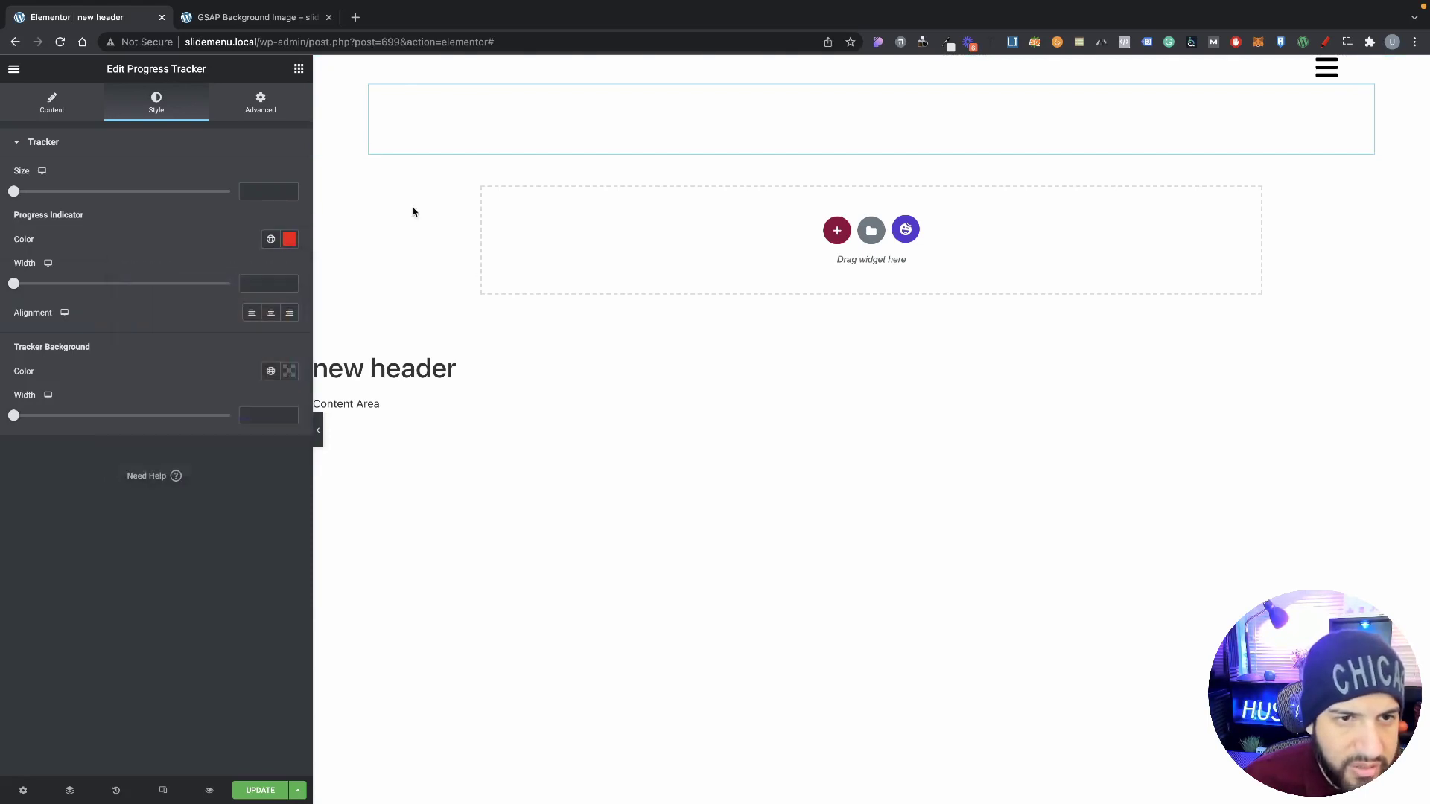
left_click(290, 371)
left_click_drag(129, 564, 216, 565)
left_click(254, 469)
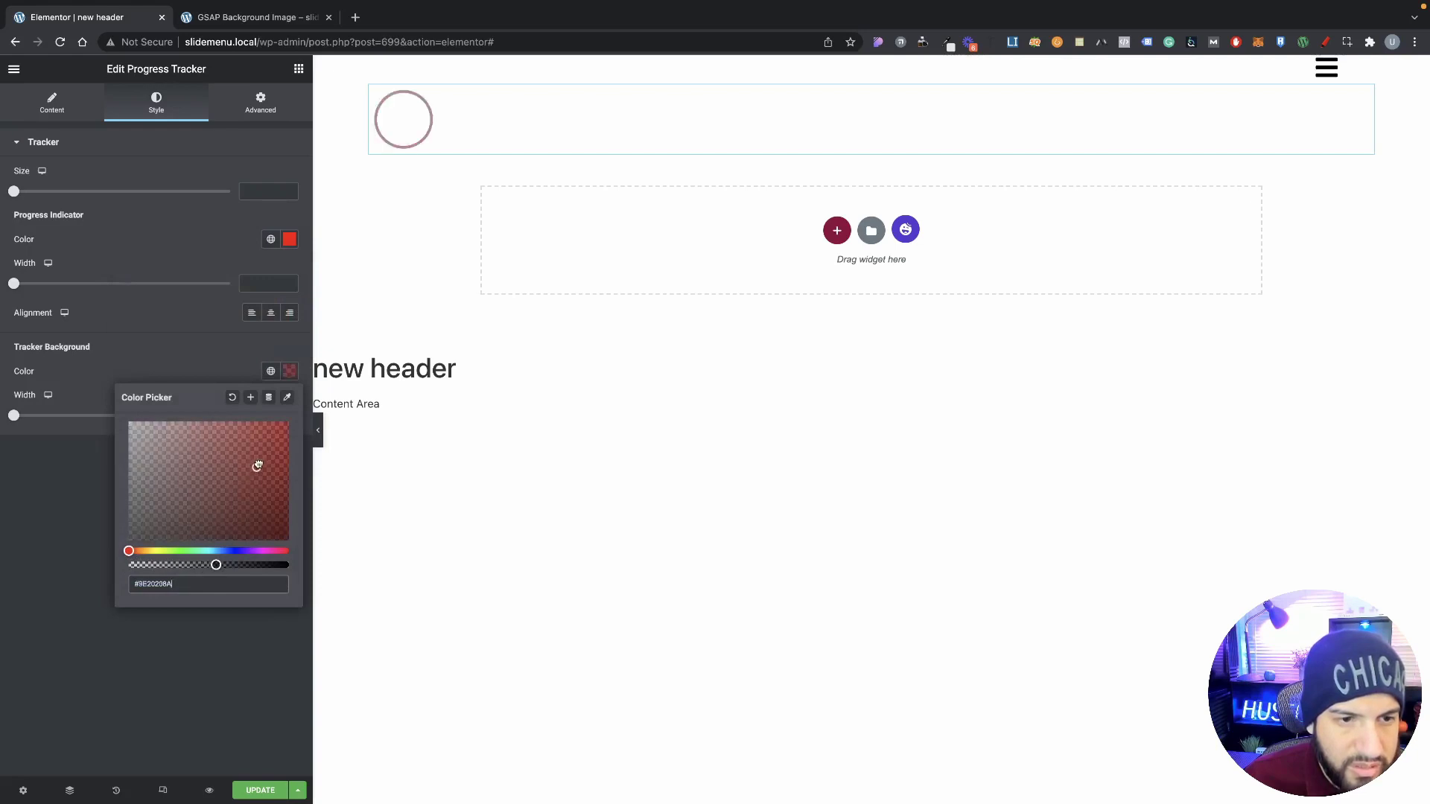
left_click(203, 313)
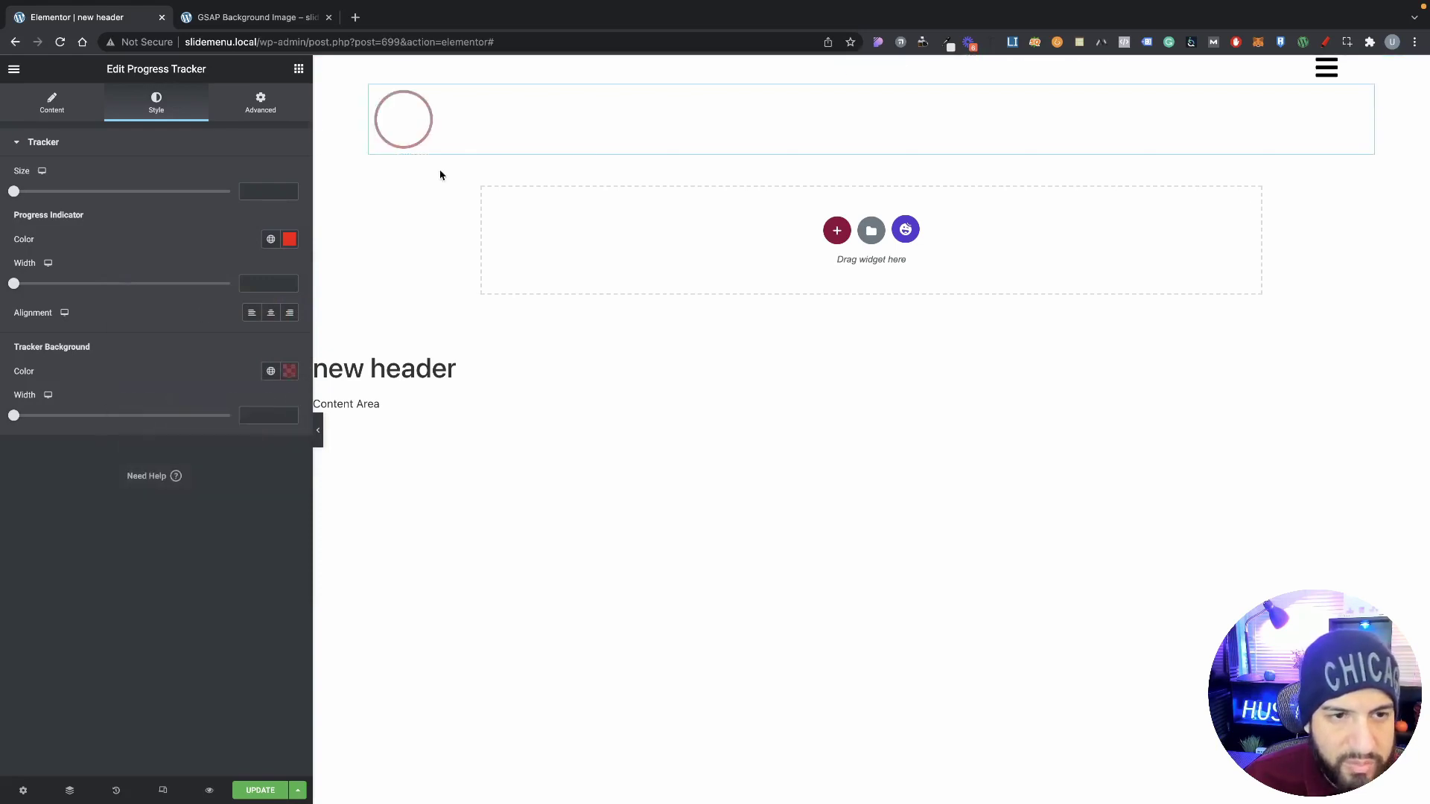
Set the circular progress tracker's positioning width to Inline (auto).
left_click(231, 120)
left_click(50, 562)
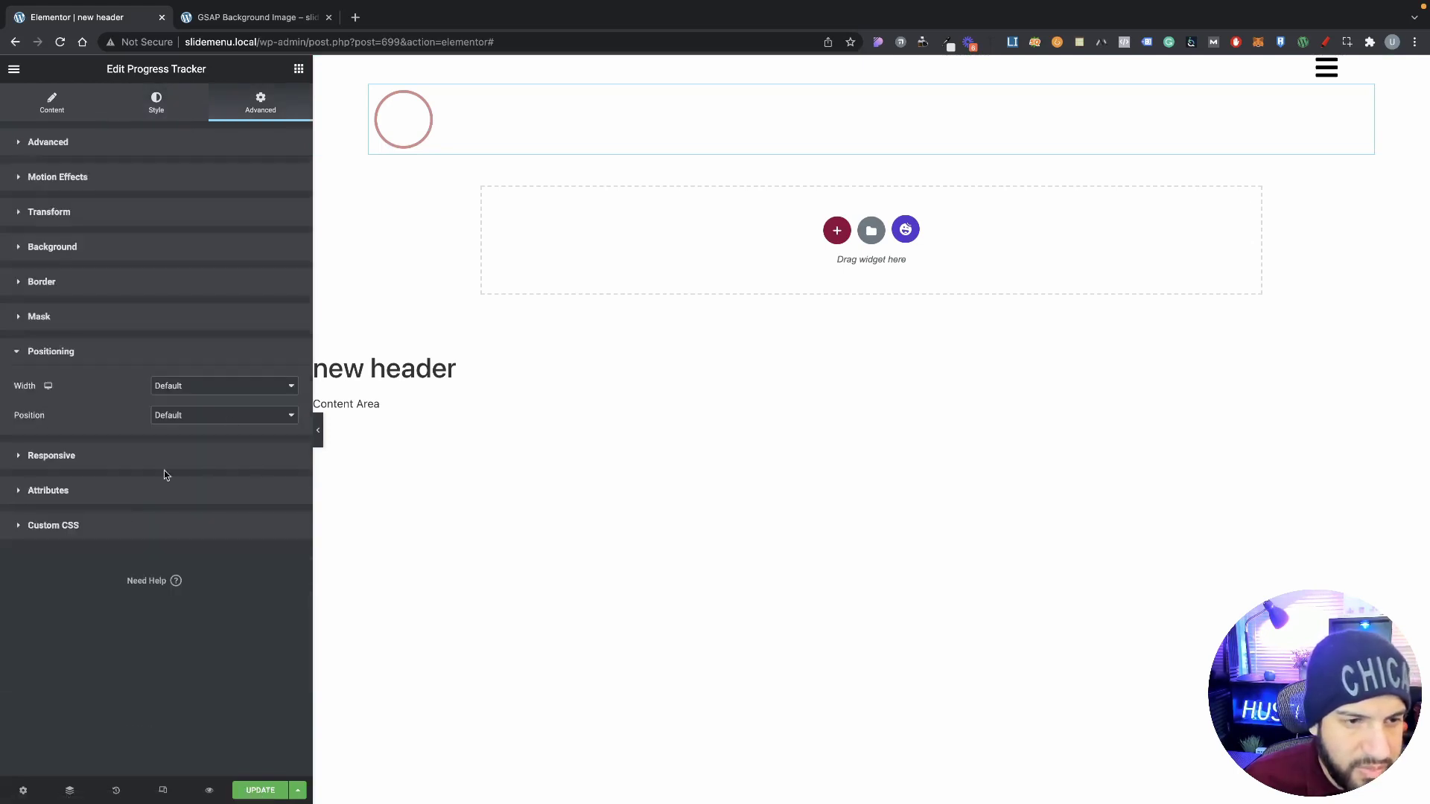
left_click(195, 388)
left_click(215, 415)
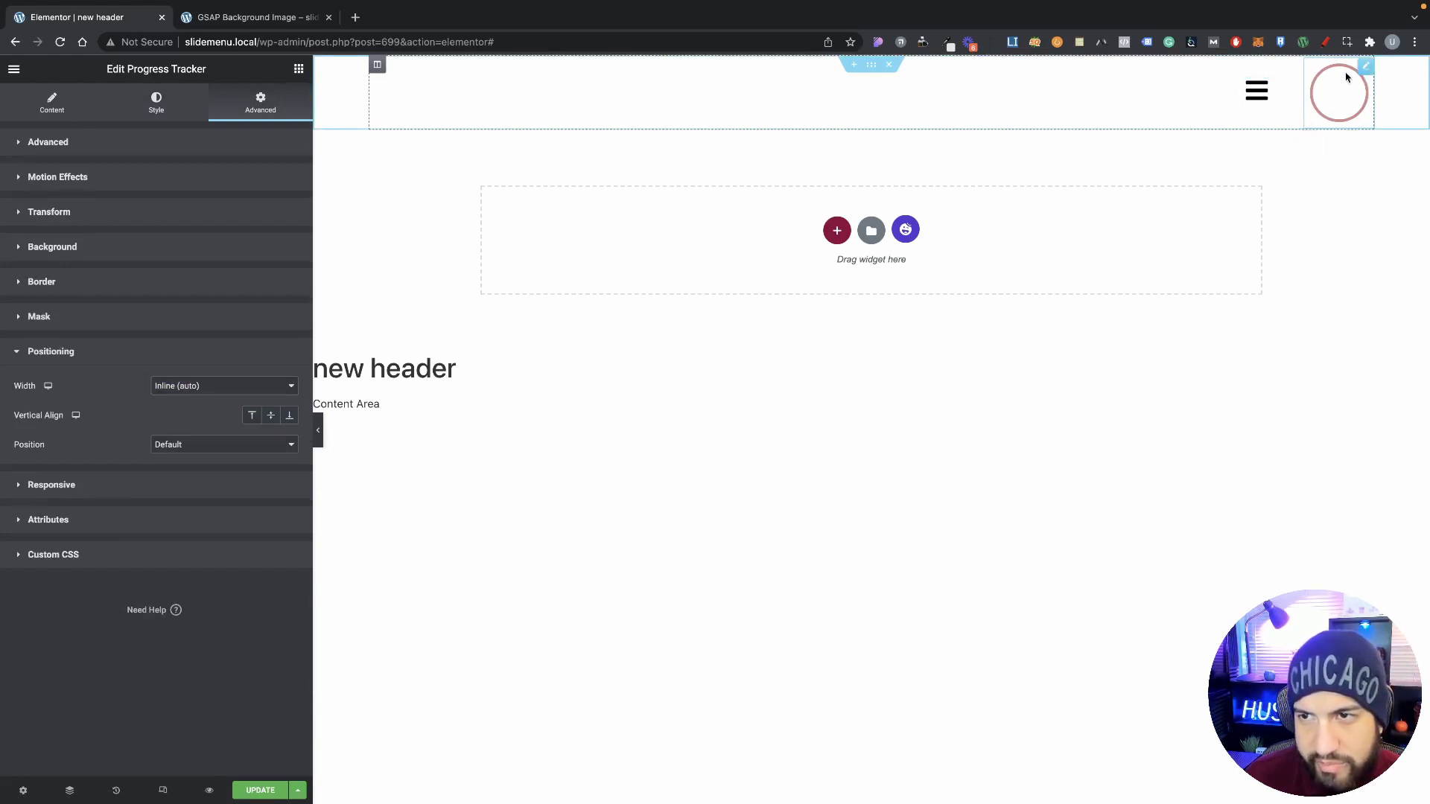
Try to reorder the header widgets by copying the progress tracker, deleting it and pasting it at the menu icon.
right_click(1365, 70)
left_click(1345, 129)
right_click(1300, 104)
left_click(1311, 306)
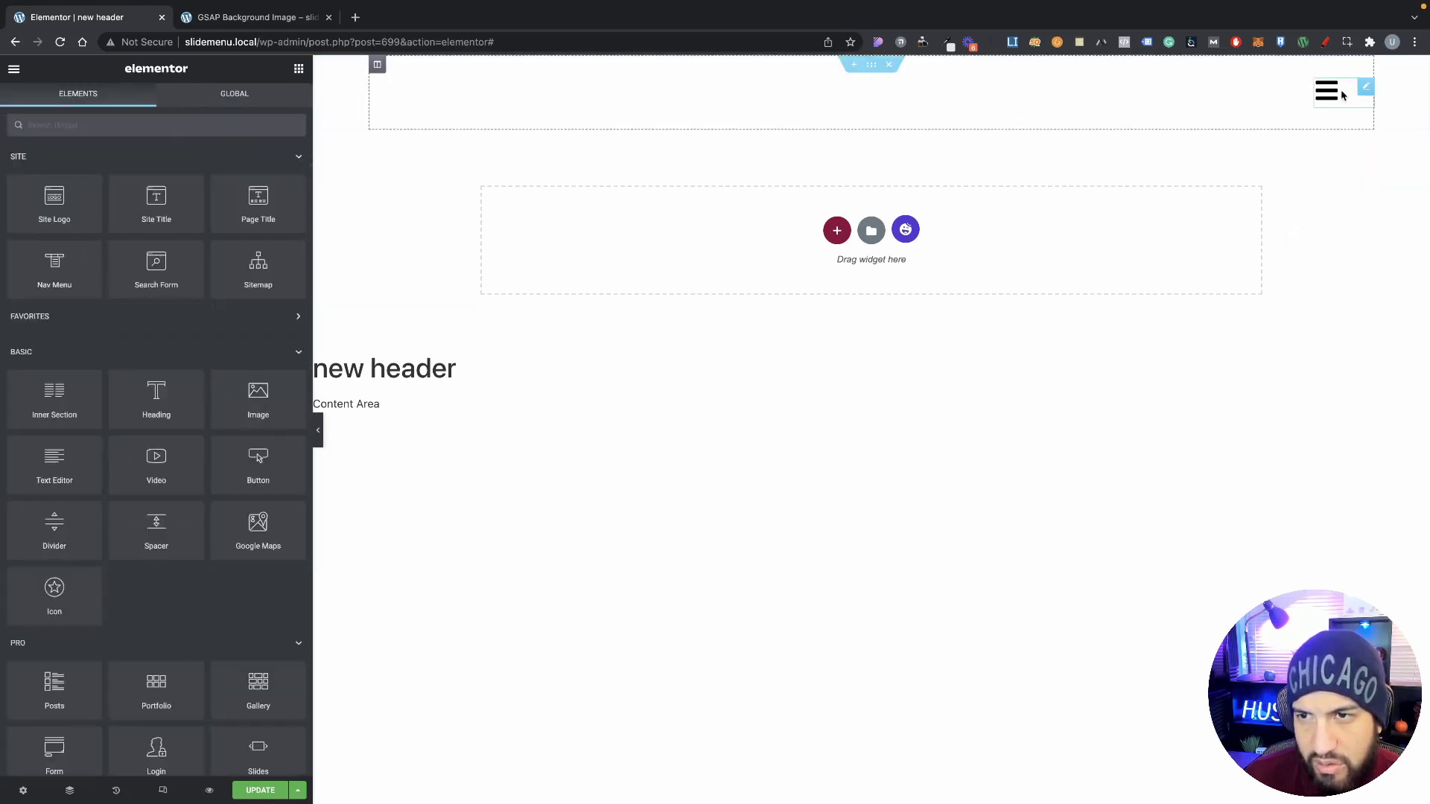
right_click(1366, 88)
left_click(1314, 78)
right_click(1323, 94)
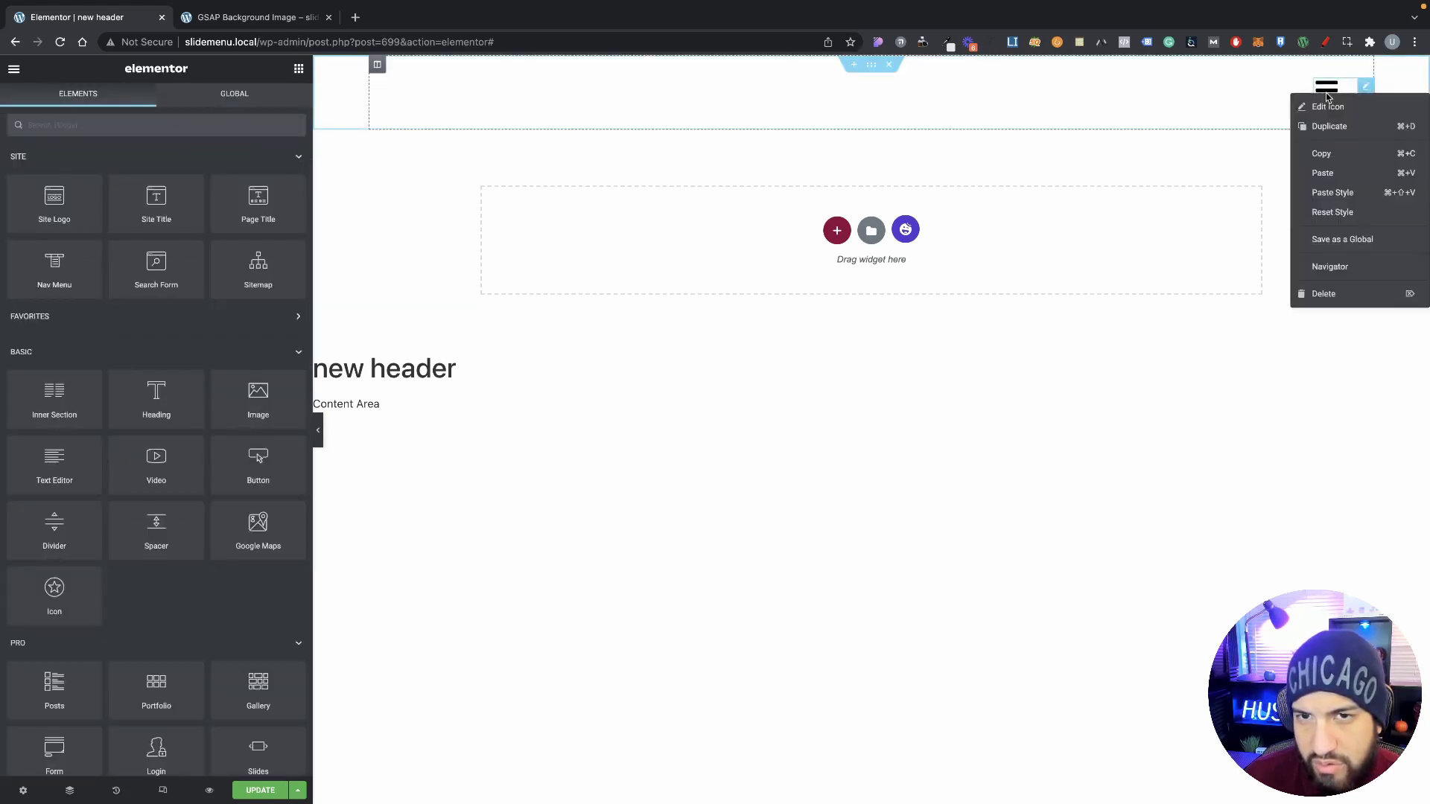
left_click(1326, 172)
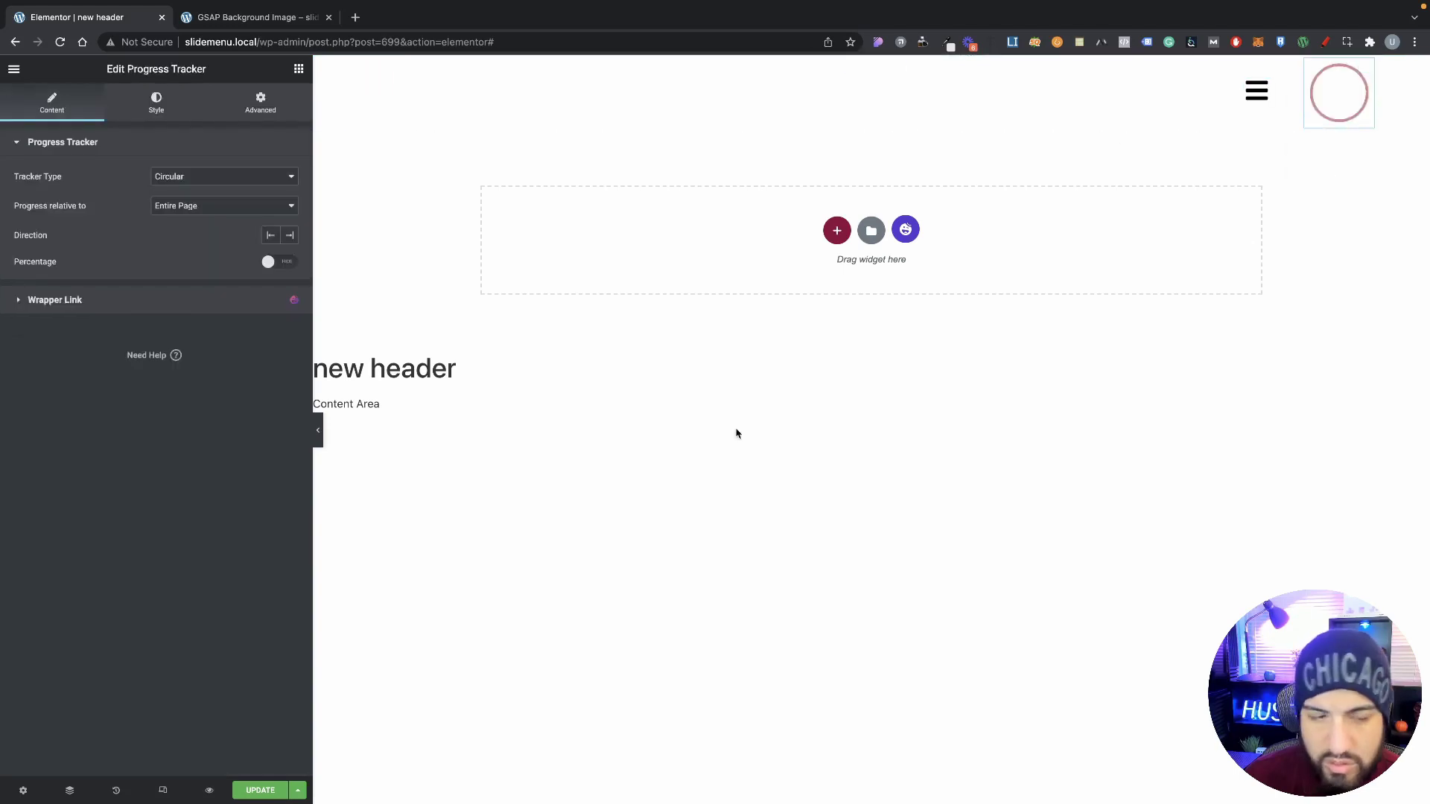
Move the Progress Tracker above the Icon in the Navigator and shift the Navigator away from the header.
left_click(72, 791)
left_click_drag(1281, 227, 1294, 210)
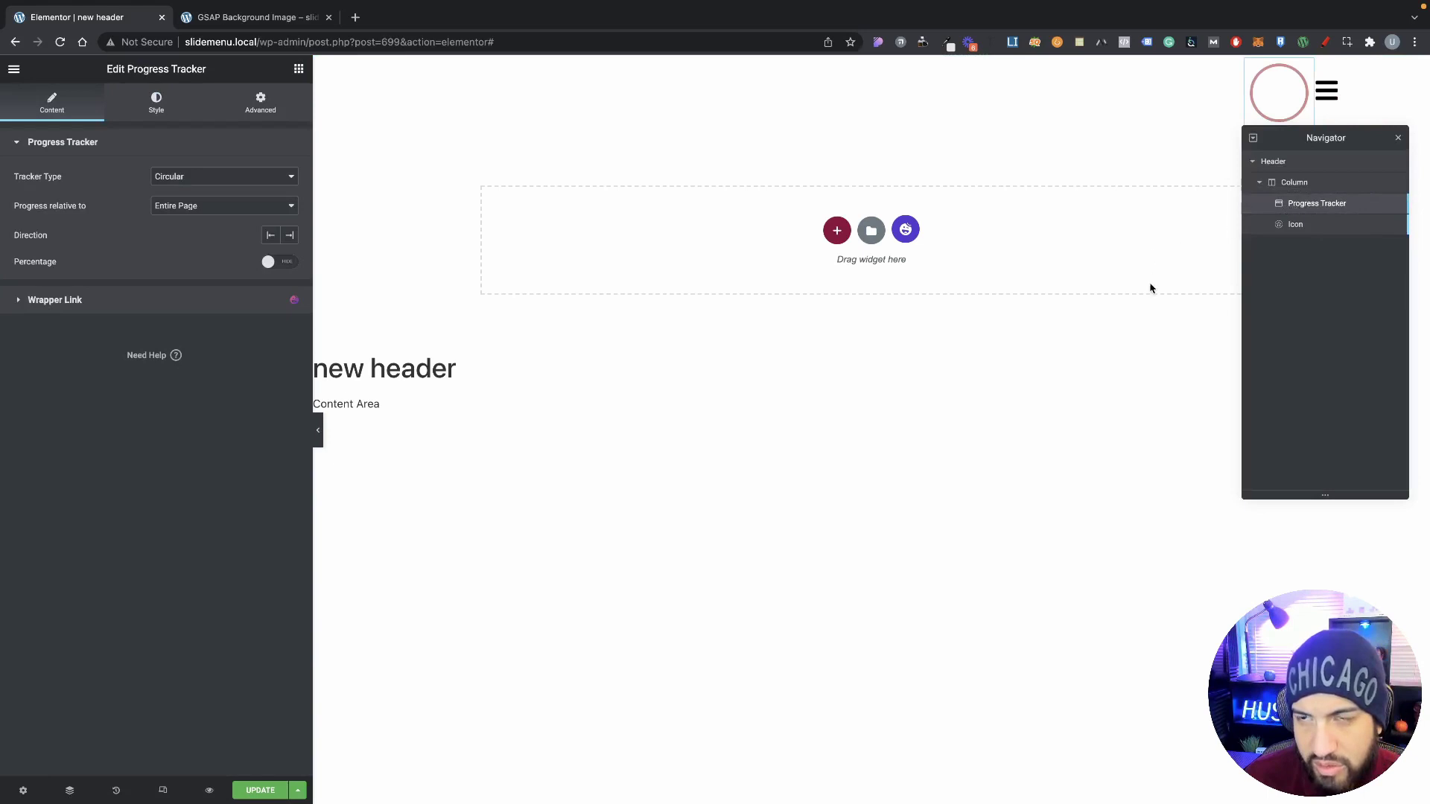
left_click_drag(1337, 148, 1316, 345)
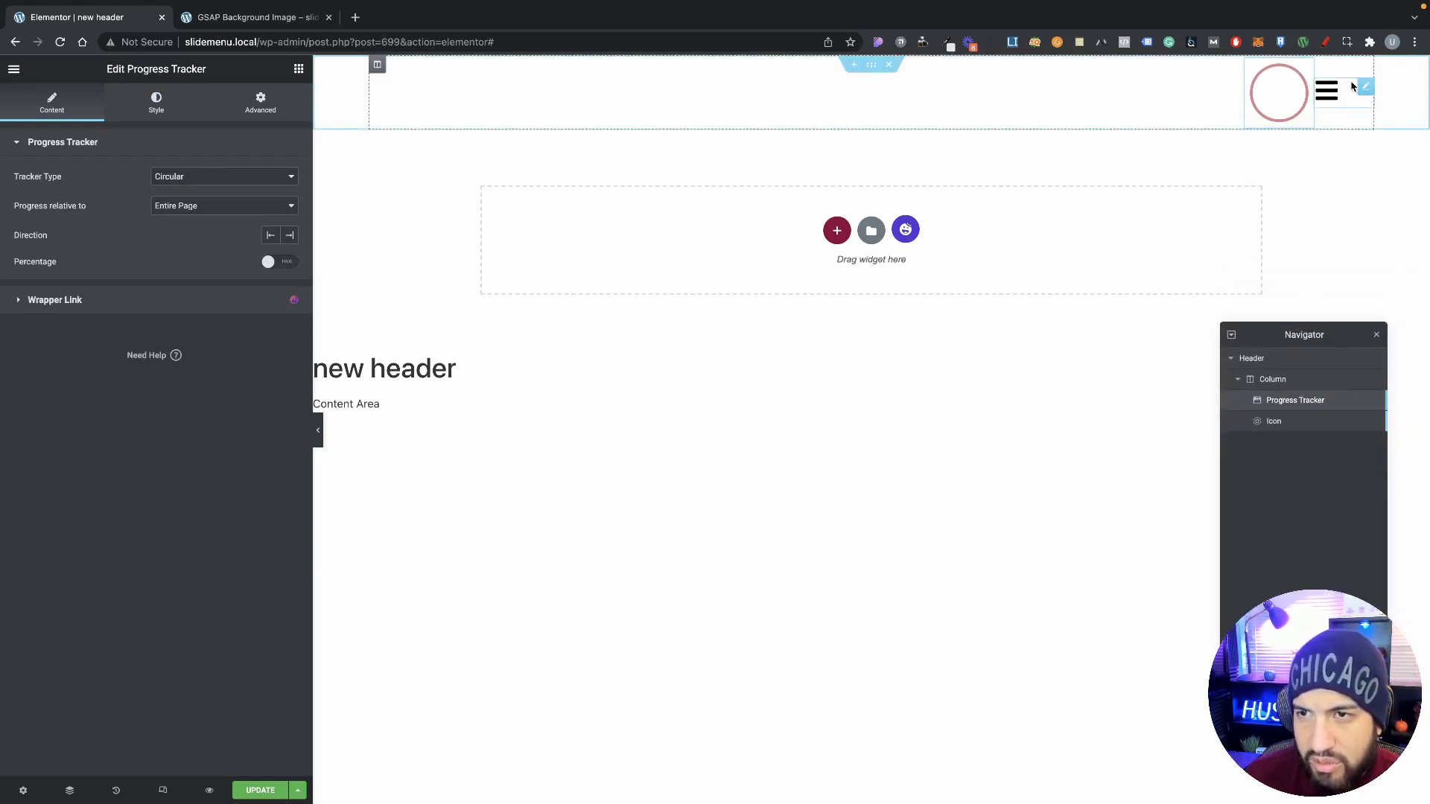
Set the menu icon's left margin to -67 px to place it inside the tracker circle.
left_click(1314, 99)
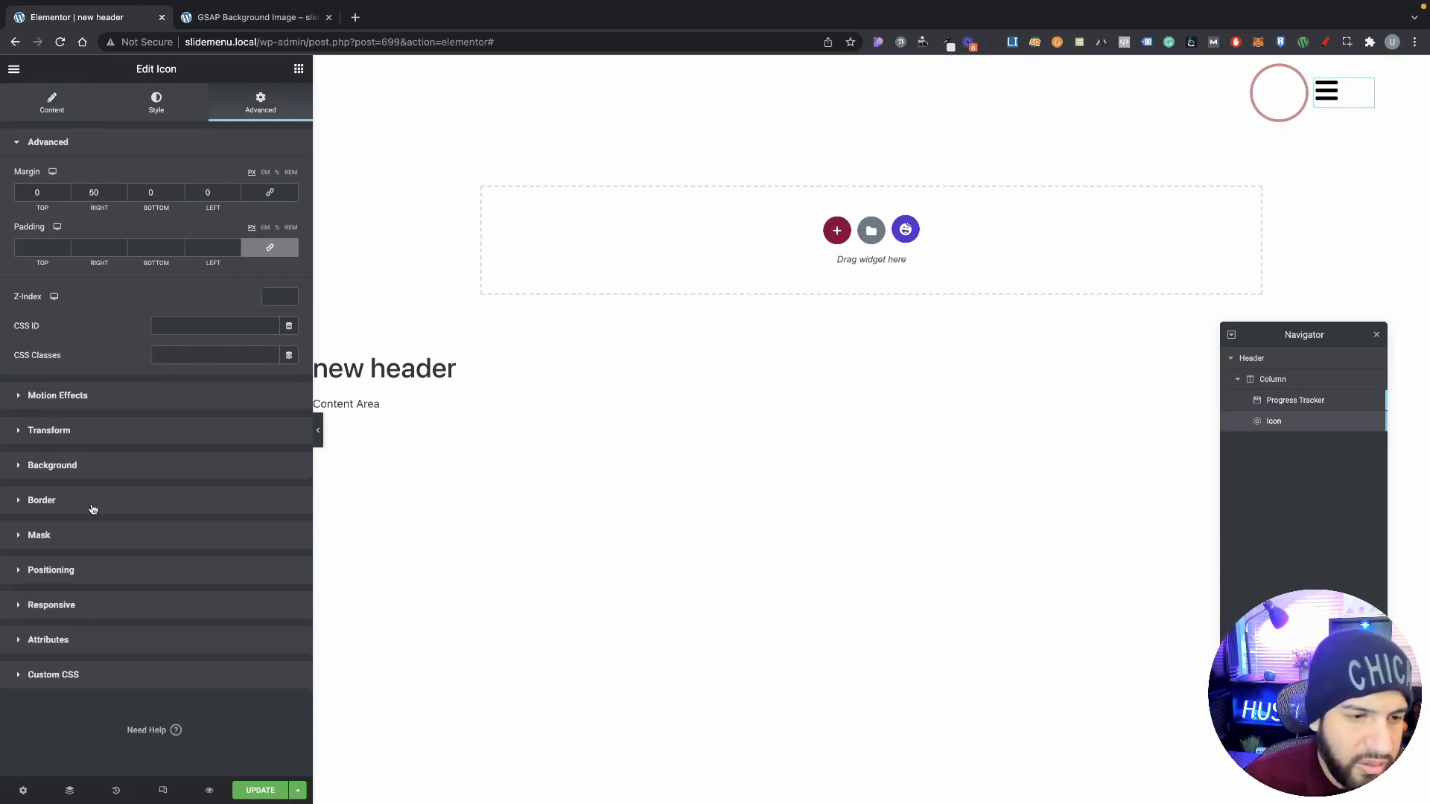
left_click(84, 575)
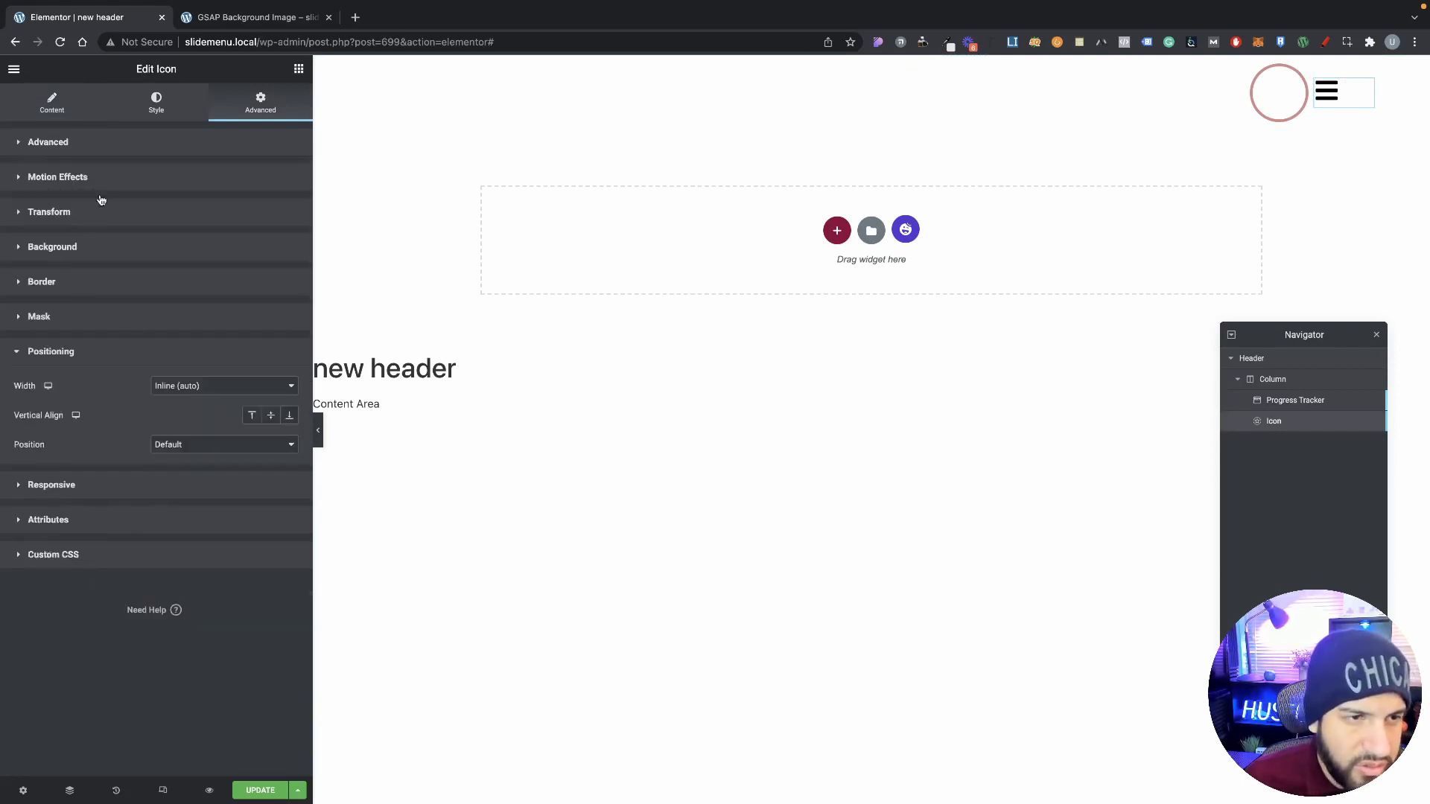
left_click(116, 144)
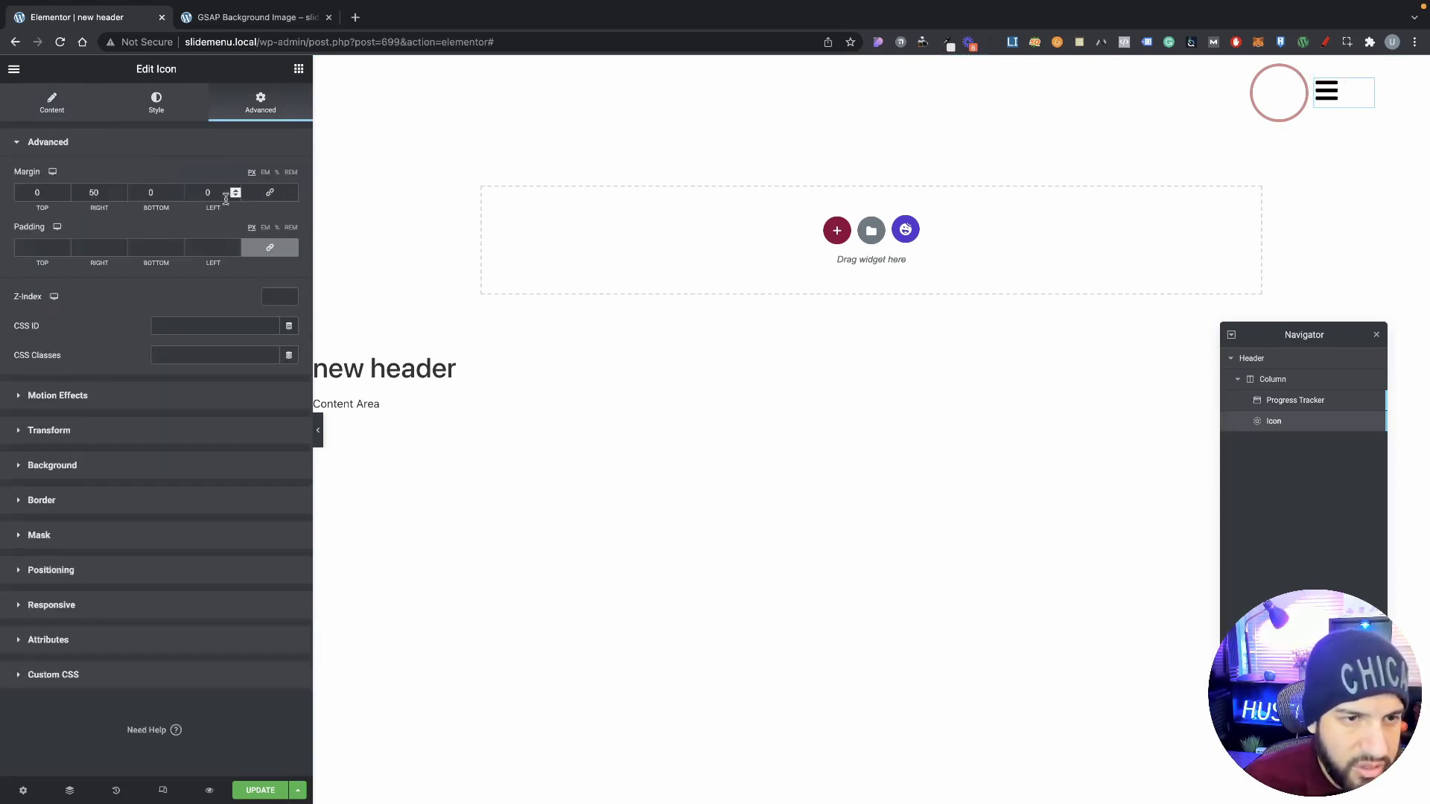
left_click_drag(235, 198, 236, 197)
double_click(236, 191)
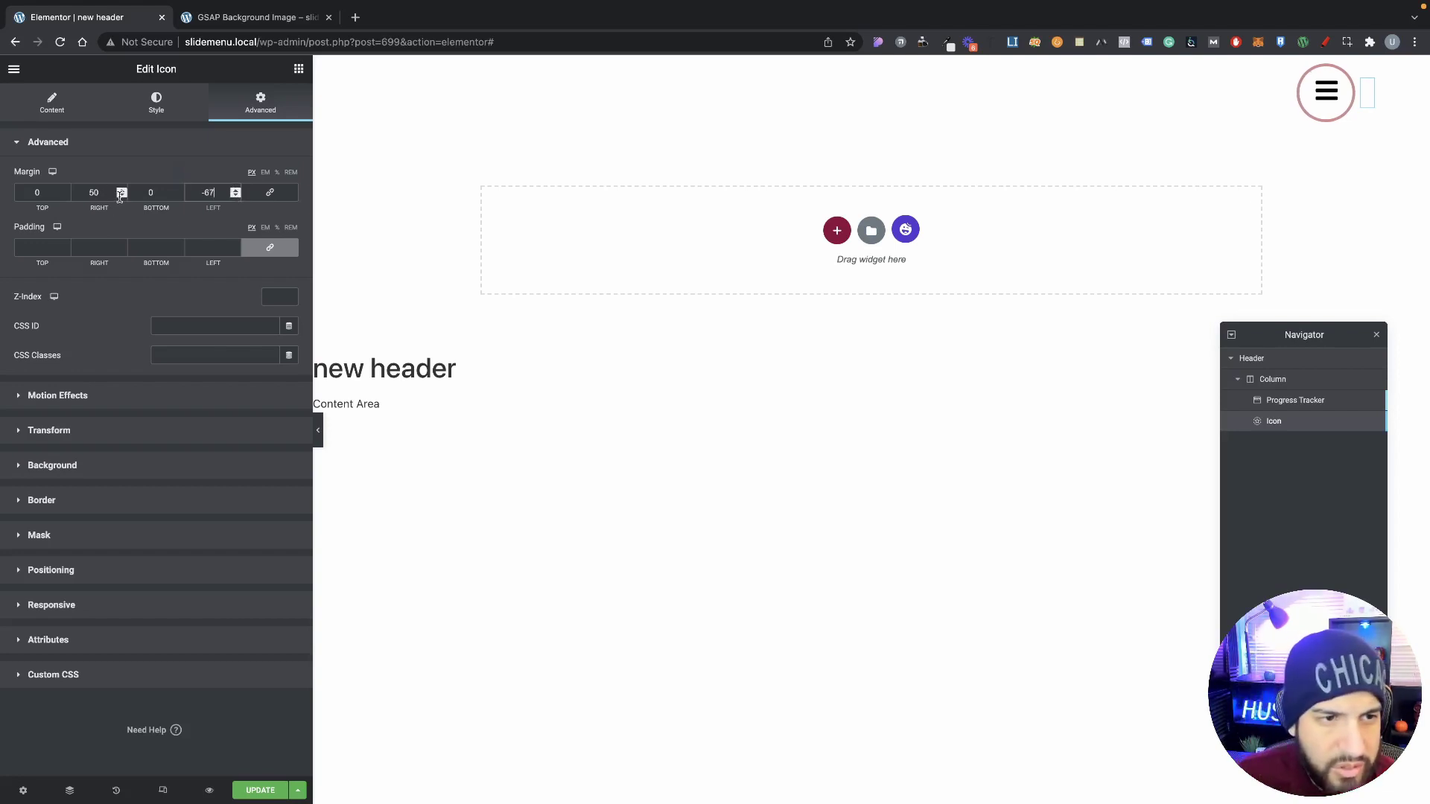
Set the menu icon's top margin to 7 px to center it vertically within the circle.
double_click(65, 191)
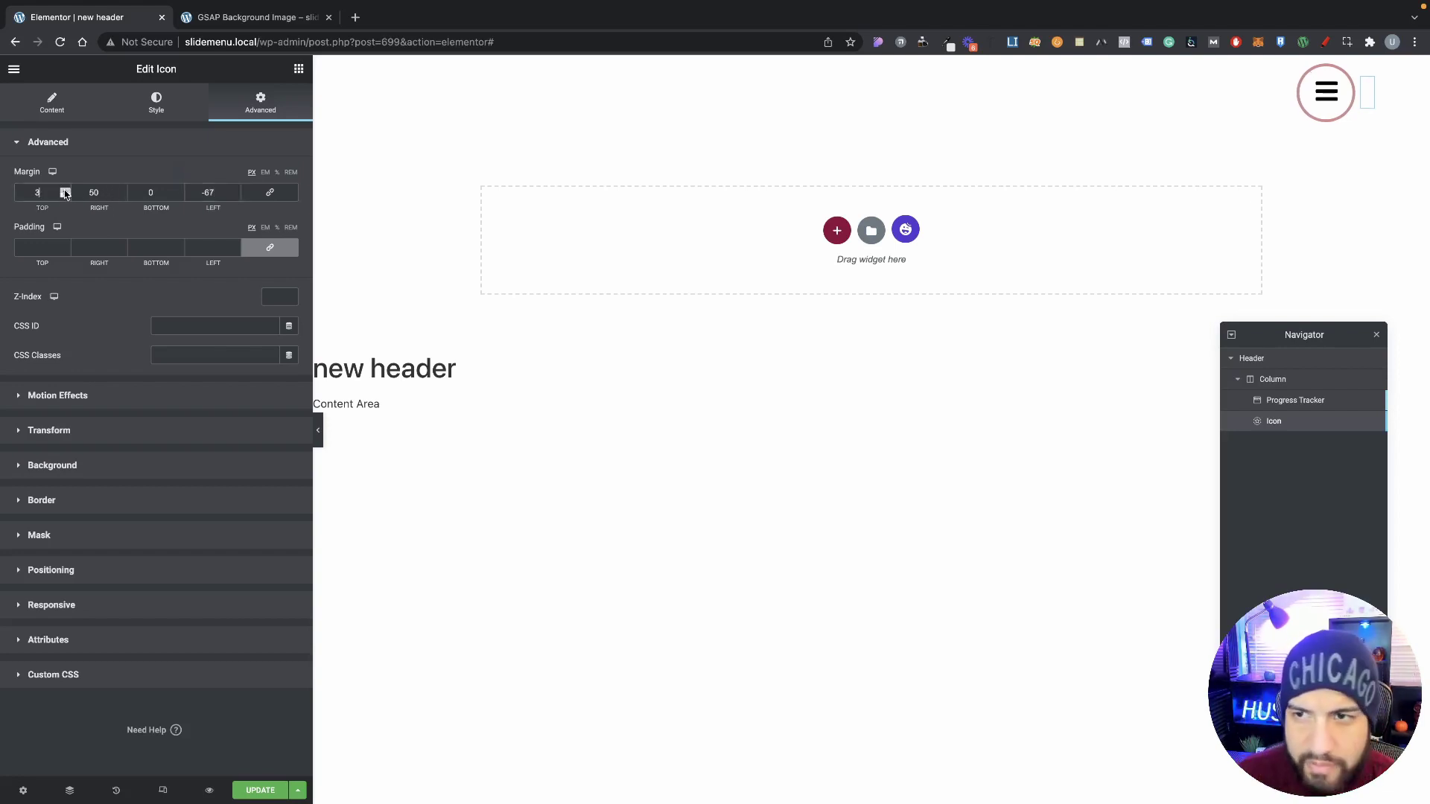
double_click(65, 191)
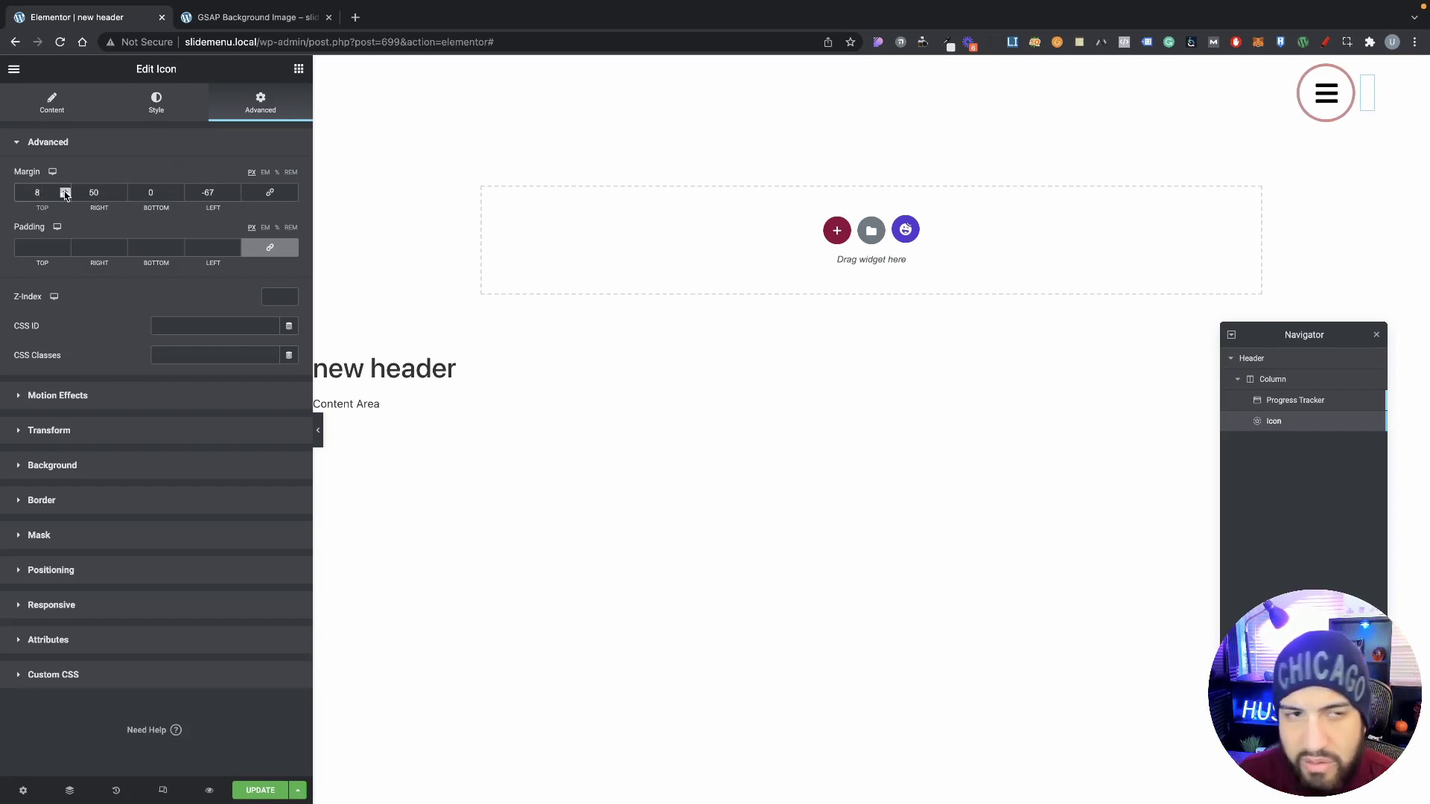
left_click(66, 196)
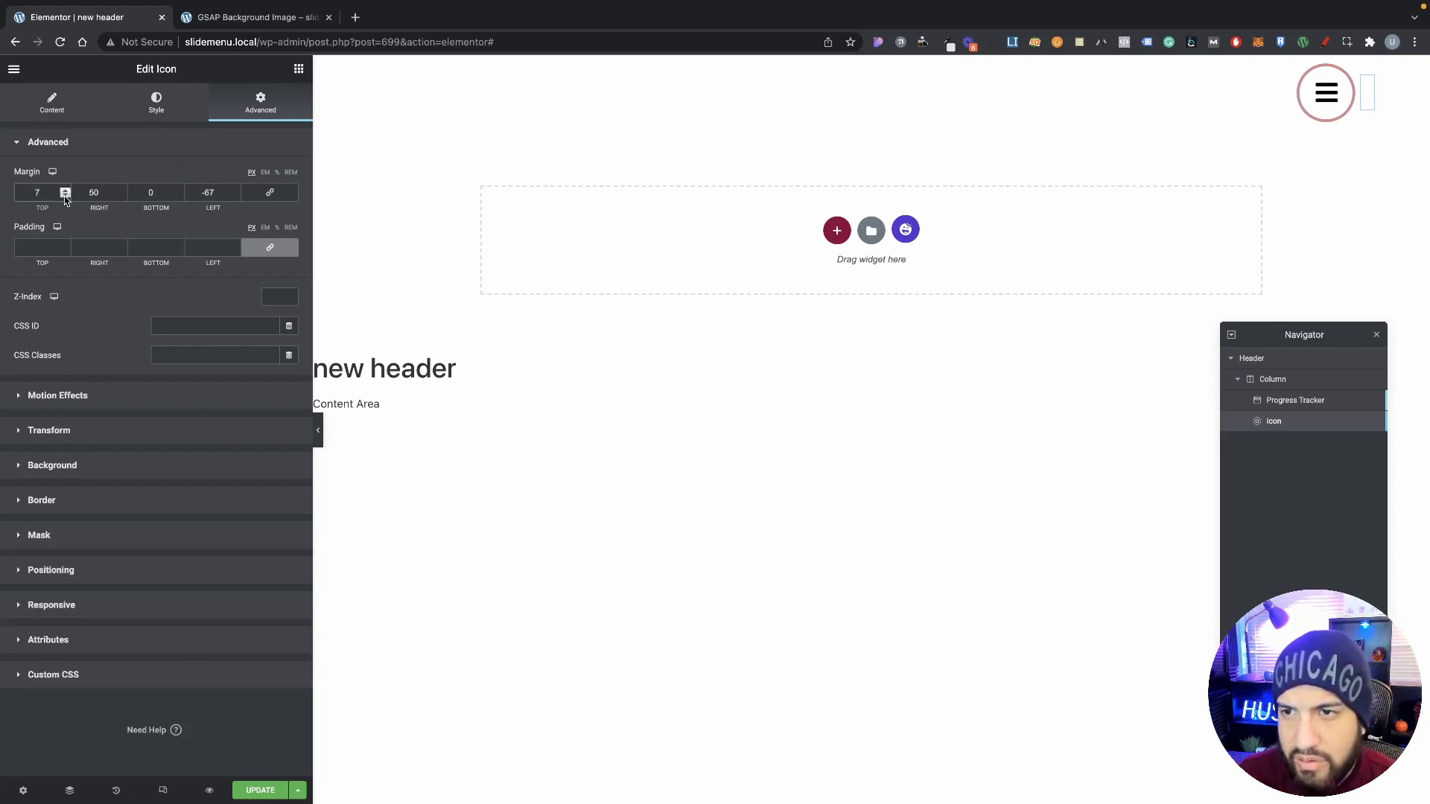
Set the header section's top and bottom margins to 0 px and relink the margin values.
left_click(158, 112)
left_click(929, 126)
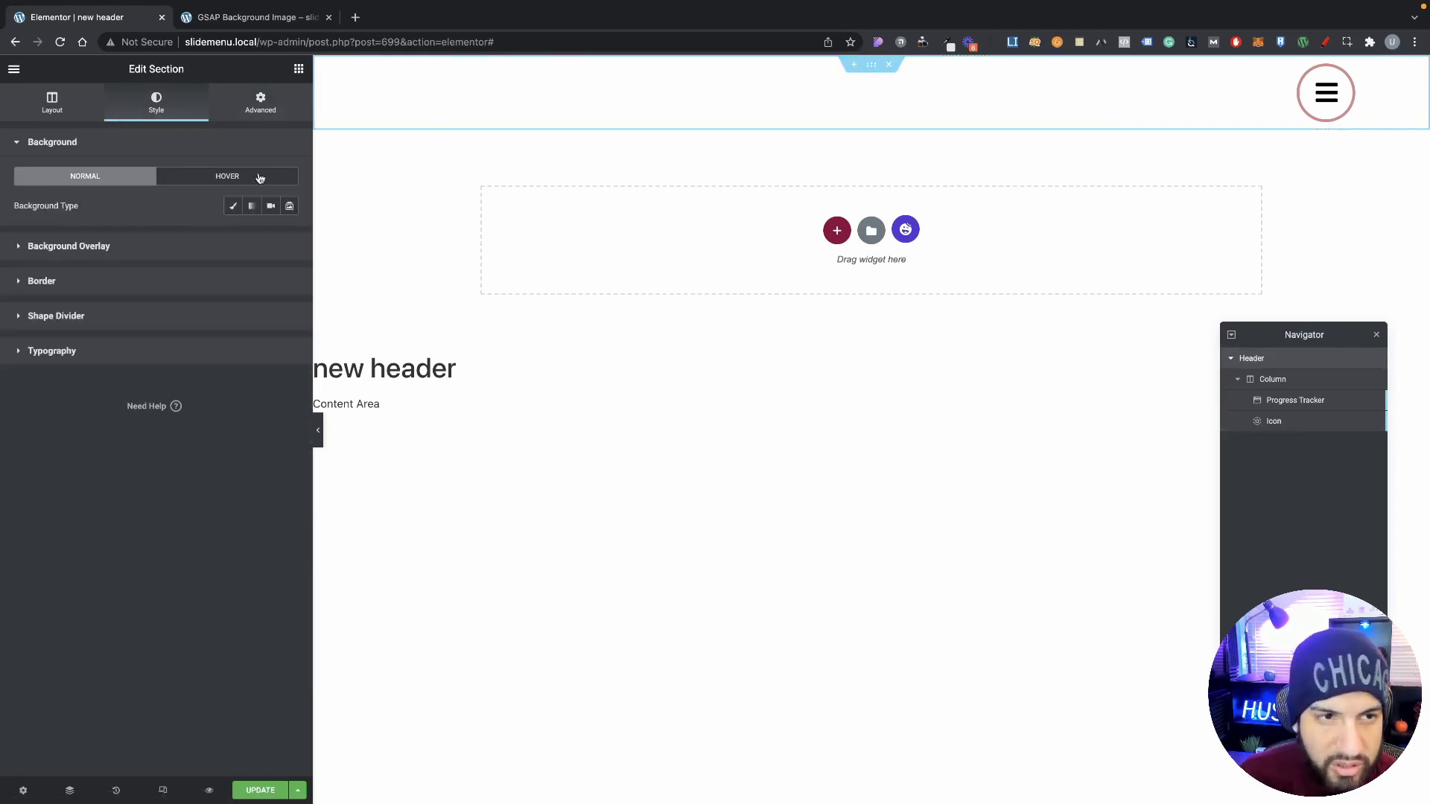
left_click(278, 113)
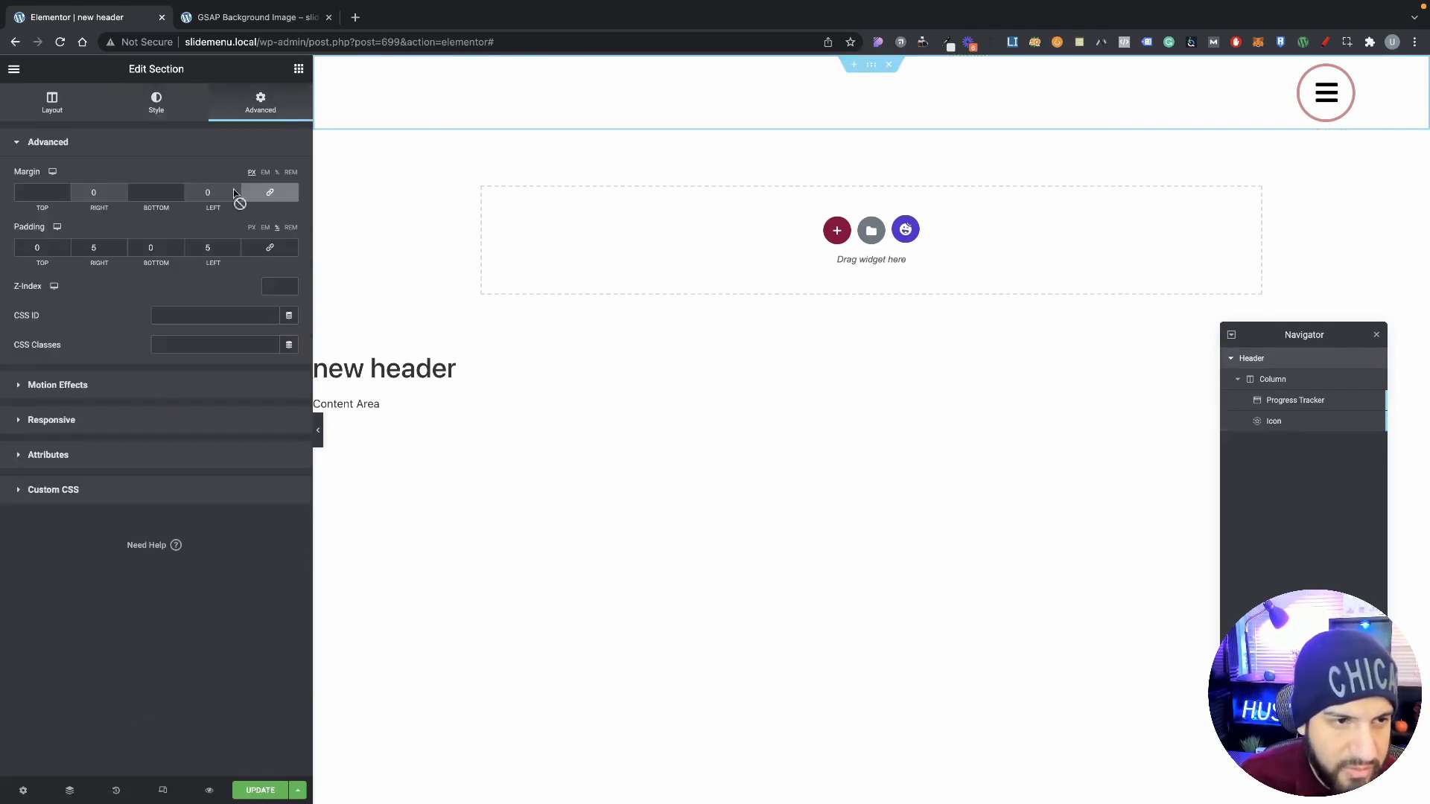
left_click(60, 192)
type("0")
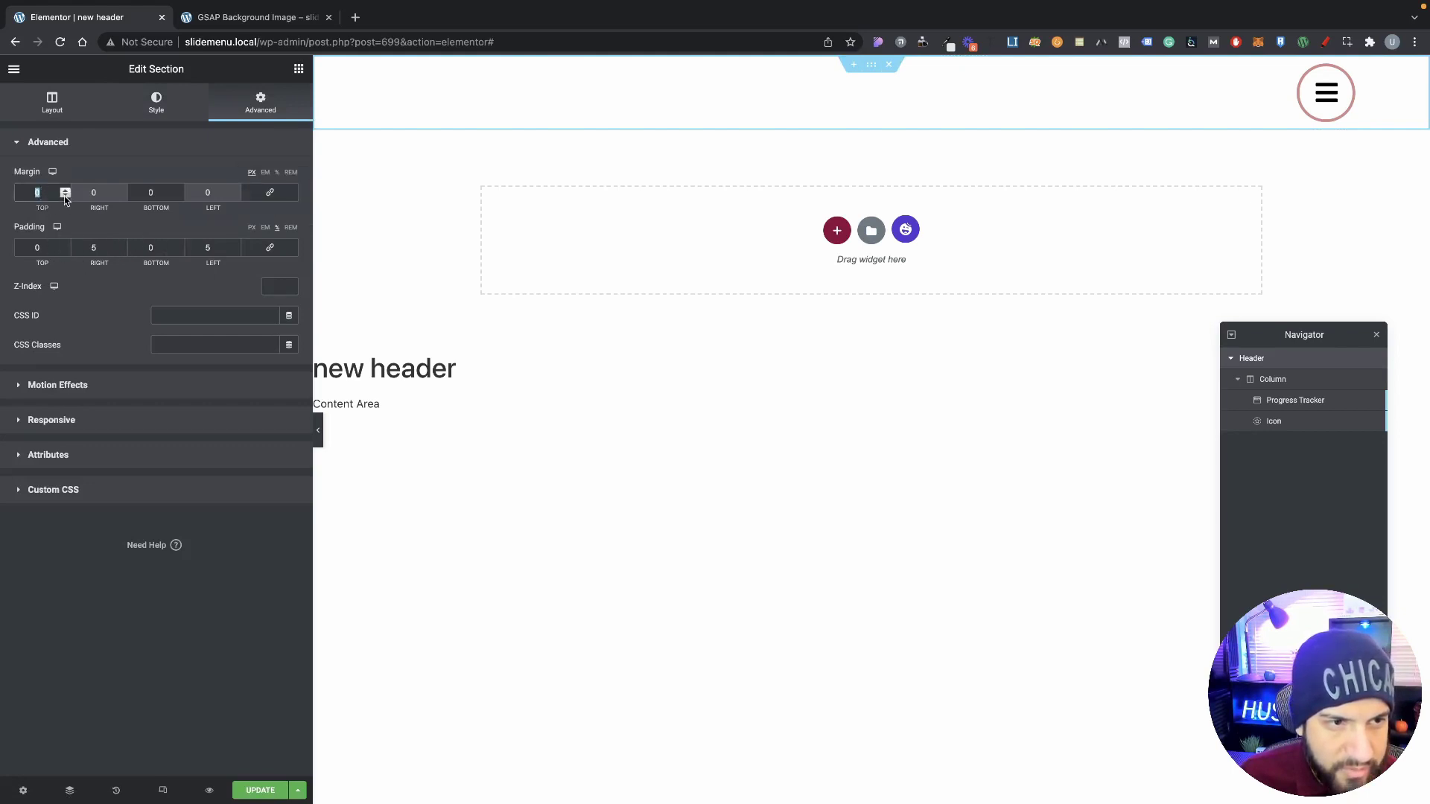
left_click_drag(65, 193, 5, 186)
type("0")
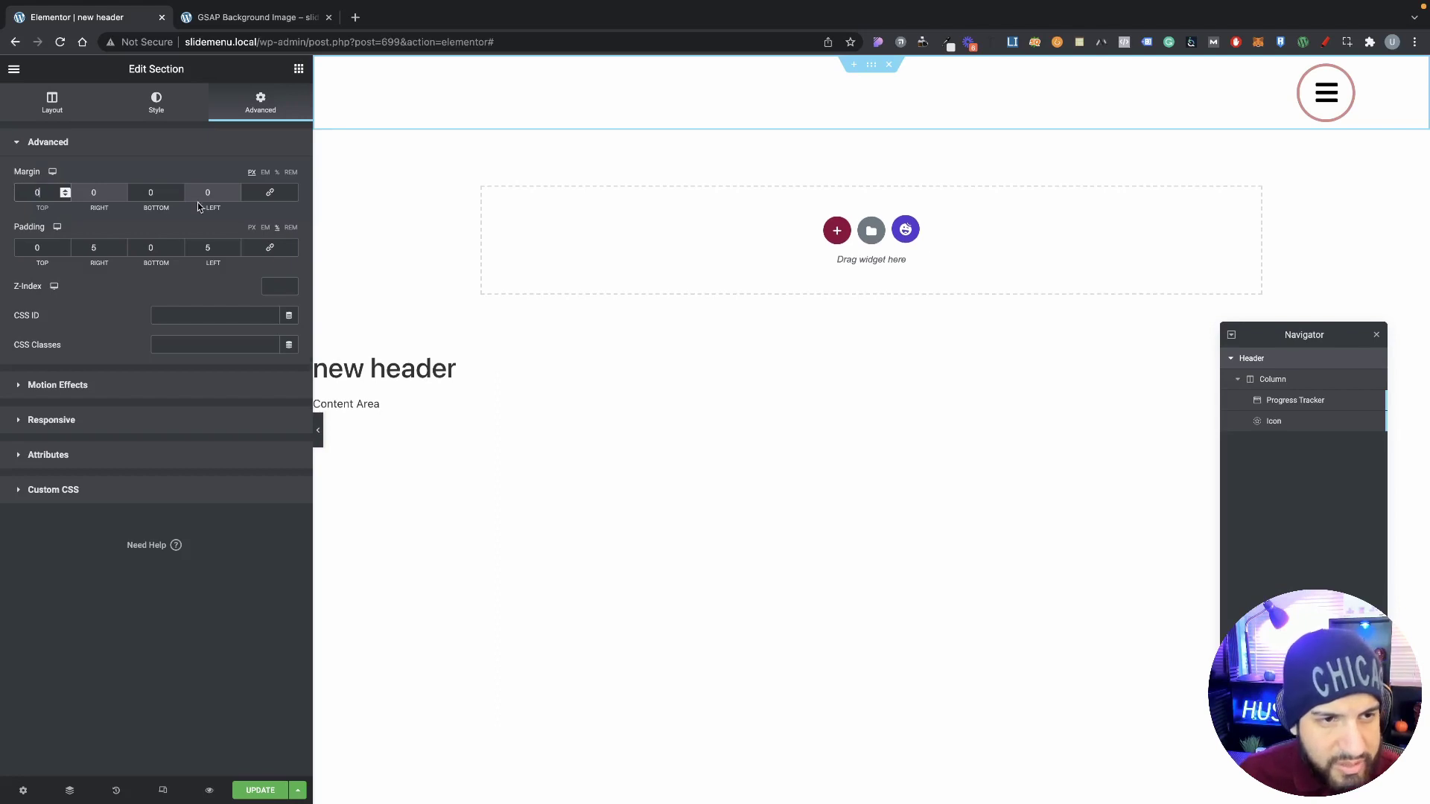
left_click(269, 192)
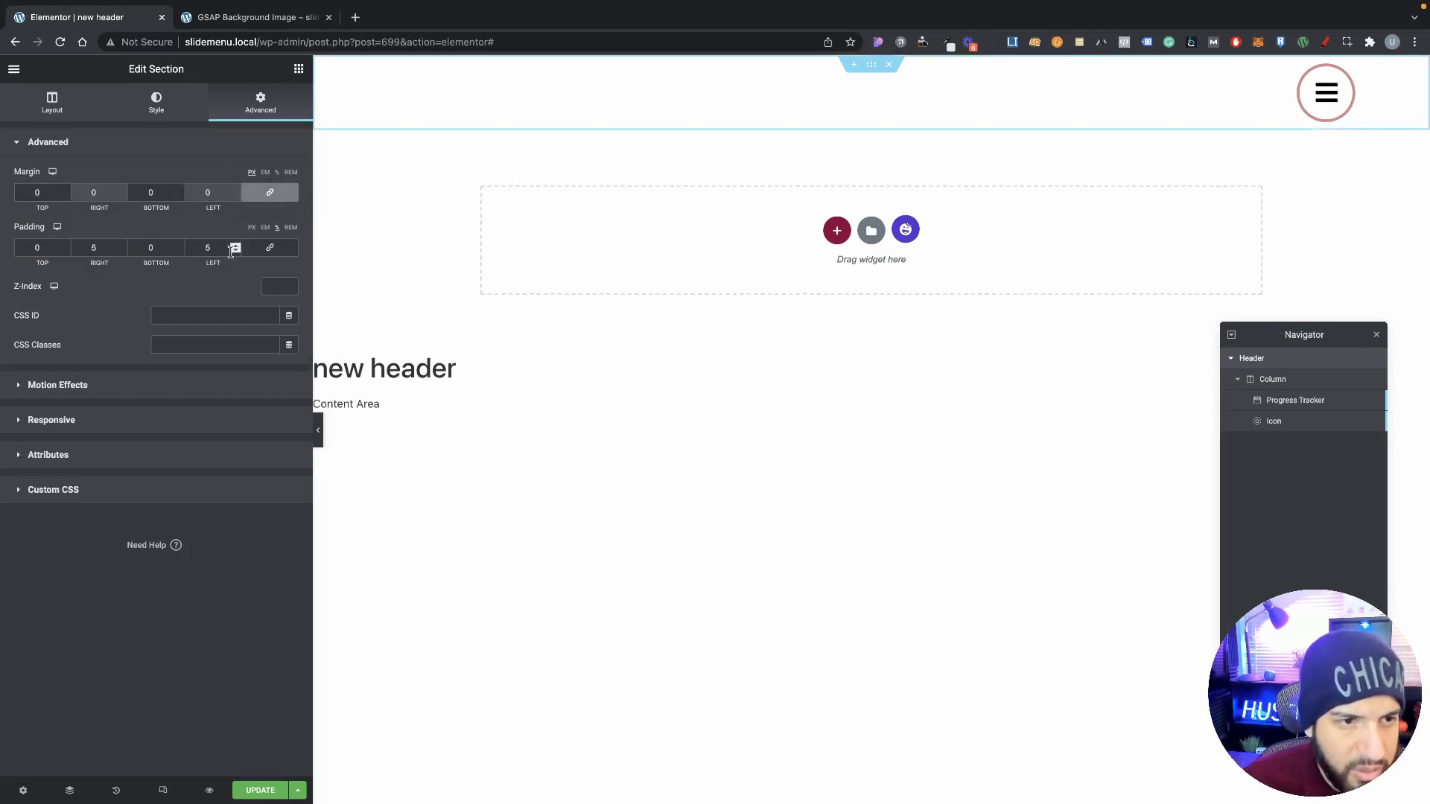
Try a top padding of 7% on the header section.
left_click(65, 245)
left_click(64, 245)
left_click(65, 245)
left_click(64, 245)
left_click(65, 245)
left_click(65, 245)
left_click(65, 245)
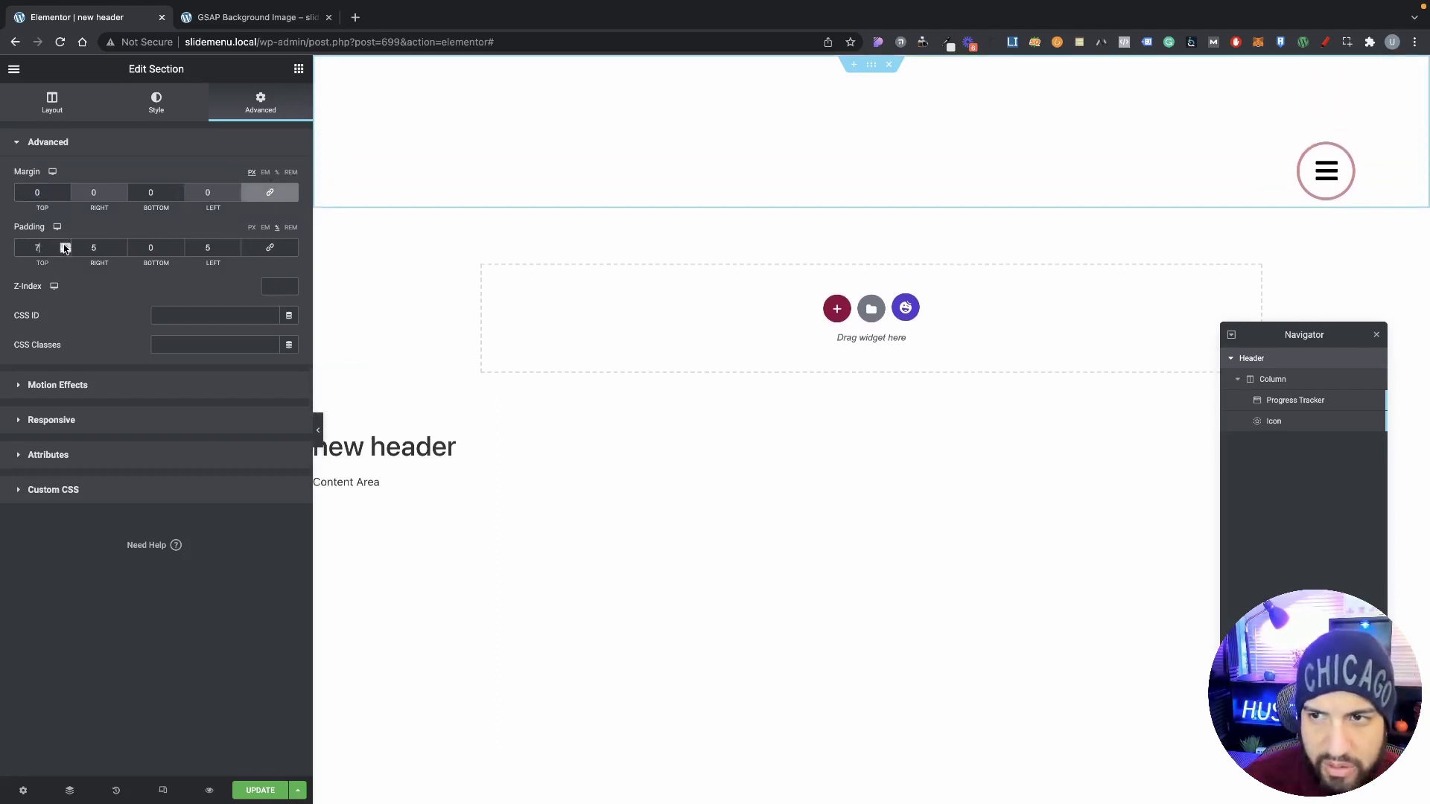
Switch the header section's padding unit to pixels and set its top padding to 22 px.
left_click(251, 229)
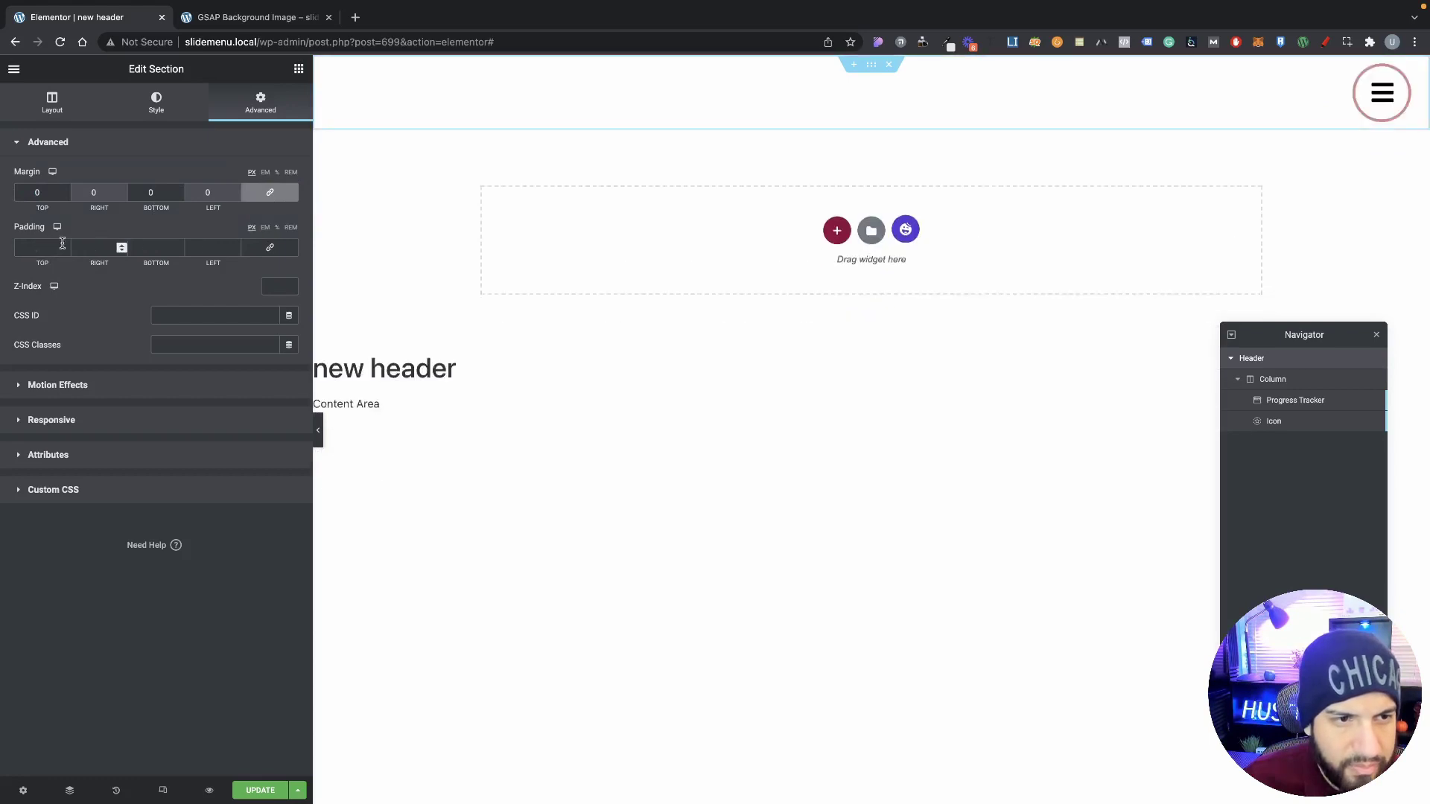
left_click(64, 245)
left_click(65, 245)
left_click(64, 246)
left_click(64, 245)
left_click(65, 245)
left_click(65, 245)
left_click(65, 245)
left_click(65, 245)
left_click(65, 245)
left_click(65, 246)
left_click(65, 245)
left_click(65, 245)
left_click(65, 245)
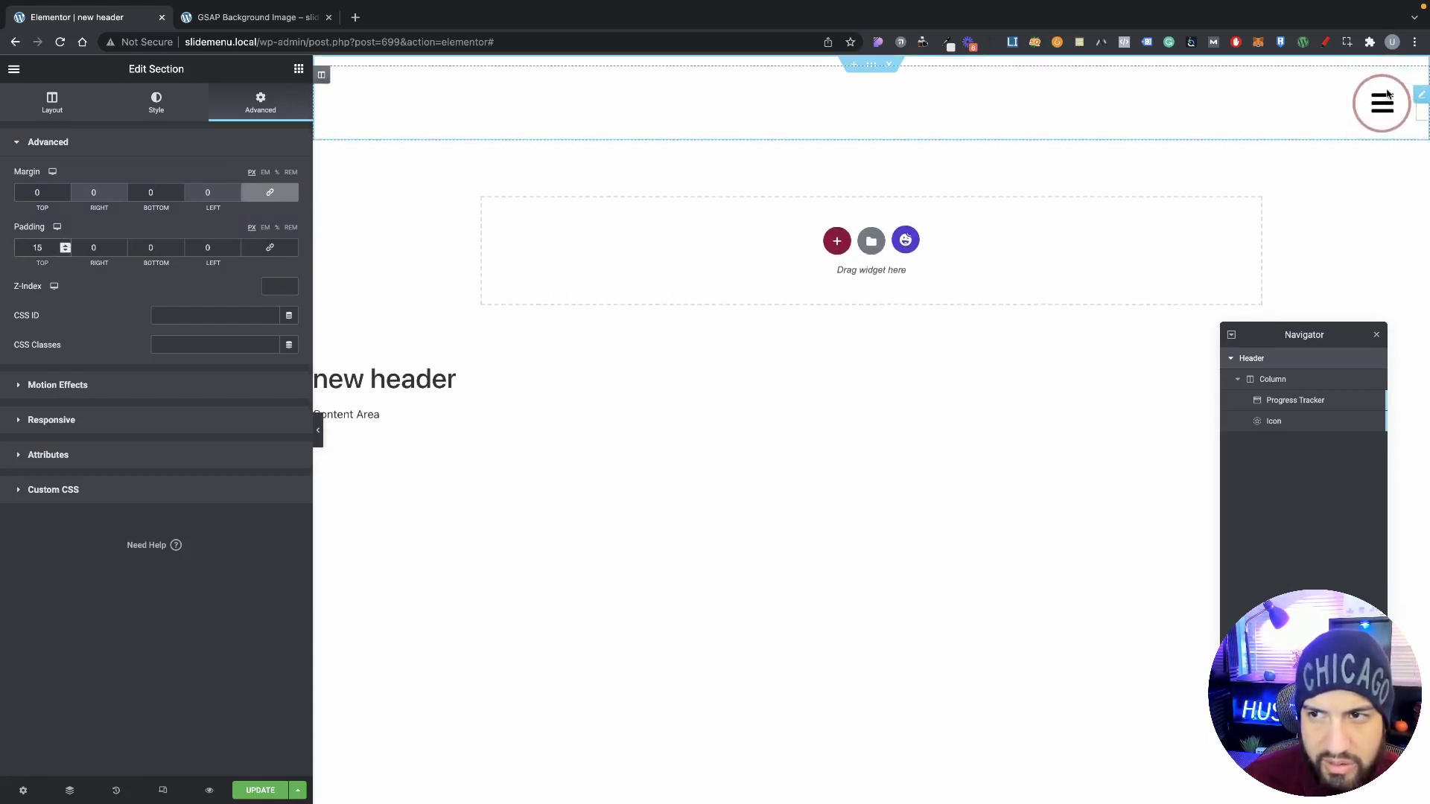
left_click(66, 245)
left_click(65, 245)
left_click(65, 245)
left_click(66, 245)
left_click(66, 245)
left_click(66, 245)
left_click(66, 245)
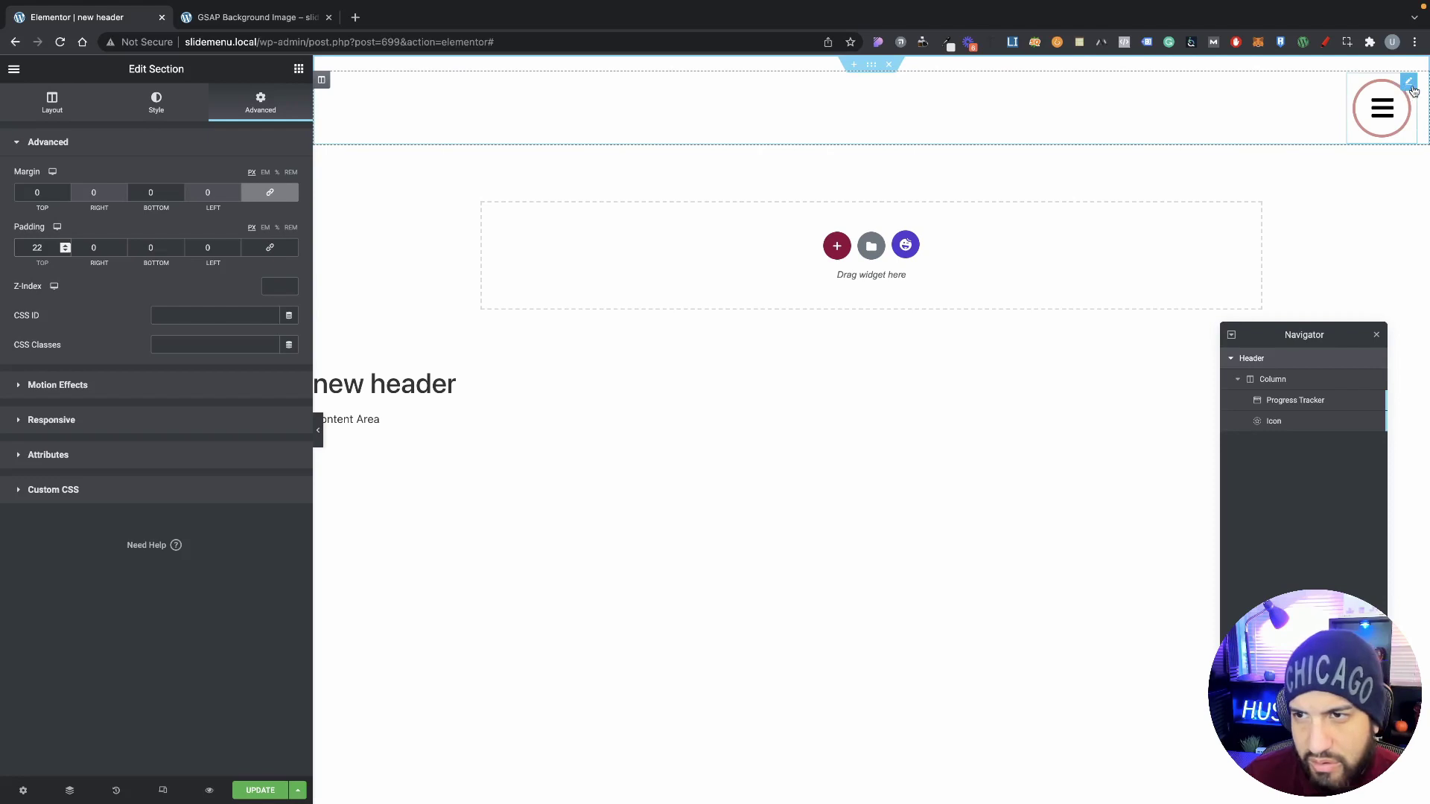
Change the circular tracker's progress indicator color to white and its background color to a transparent white.
left_click(1413, 90)
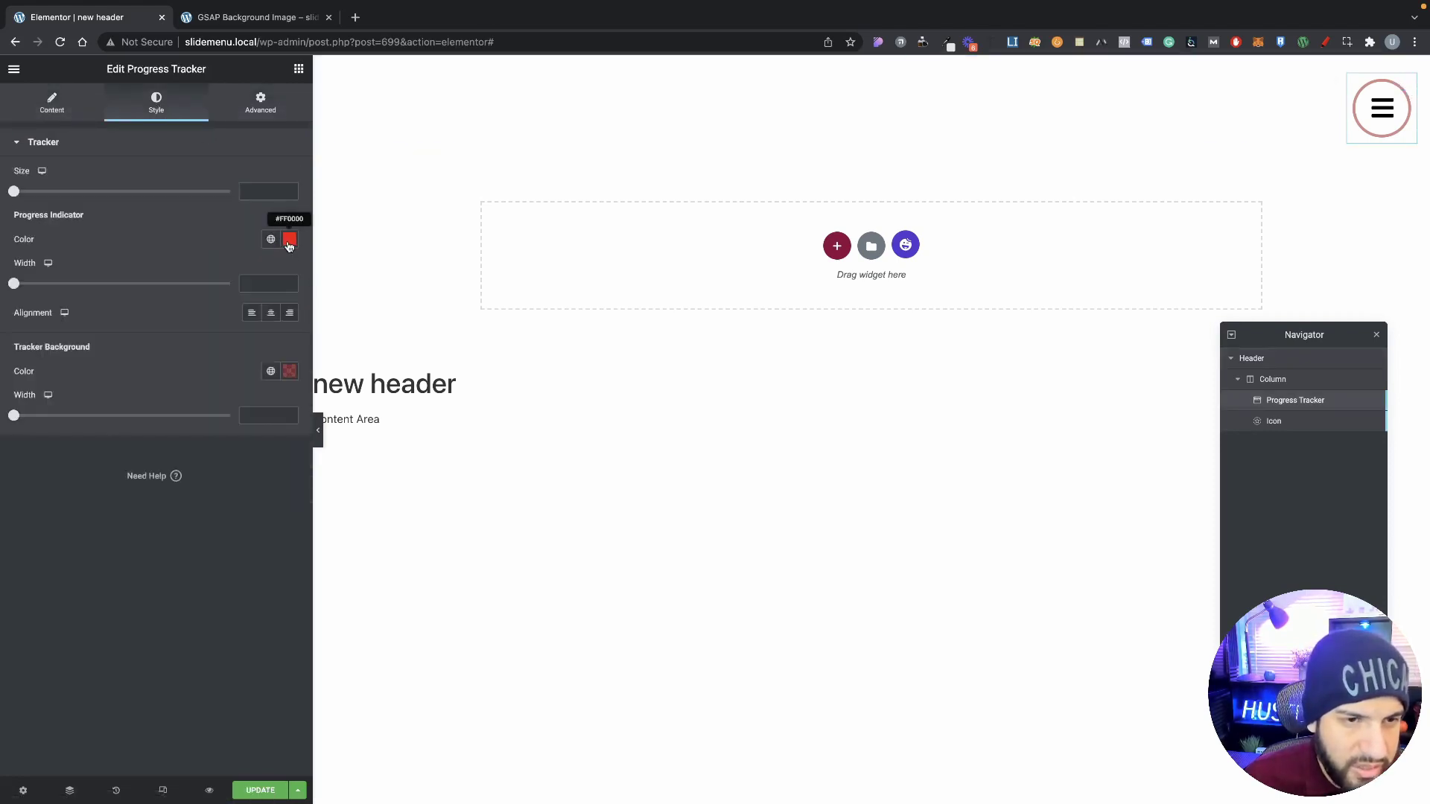
left_click(290, 240)
left_click_drag(143, 341, 129, 249)
left_click(295, 419)
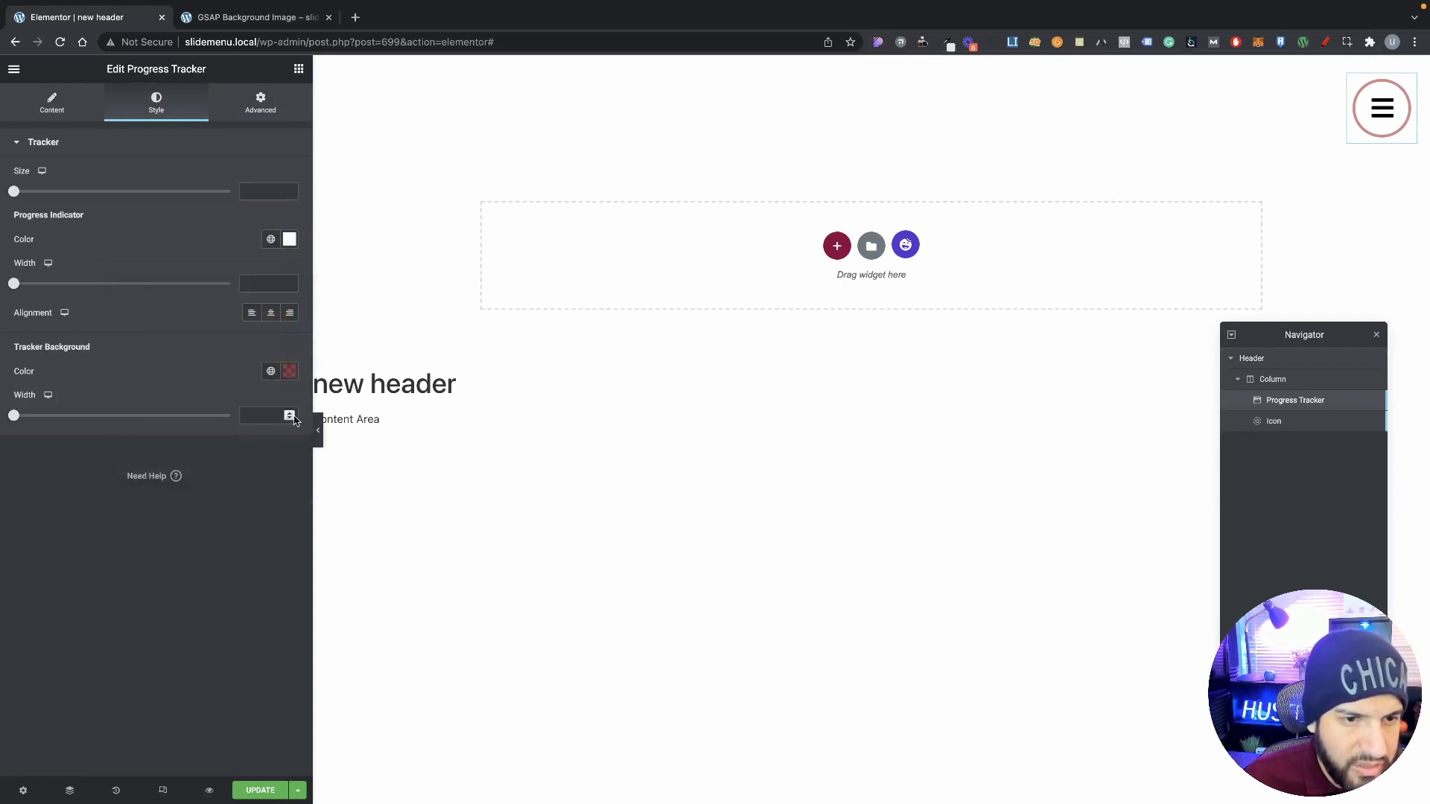
left_click(291, 372)
left_click_drag(216, 565, 116, 542)
left_click(130, 346)
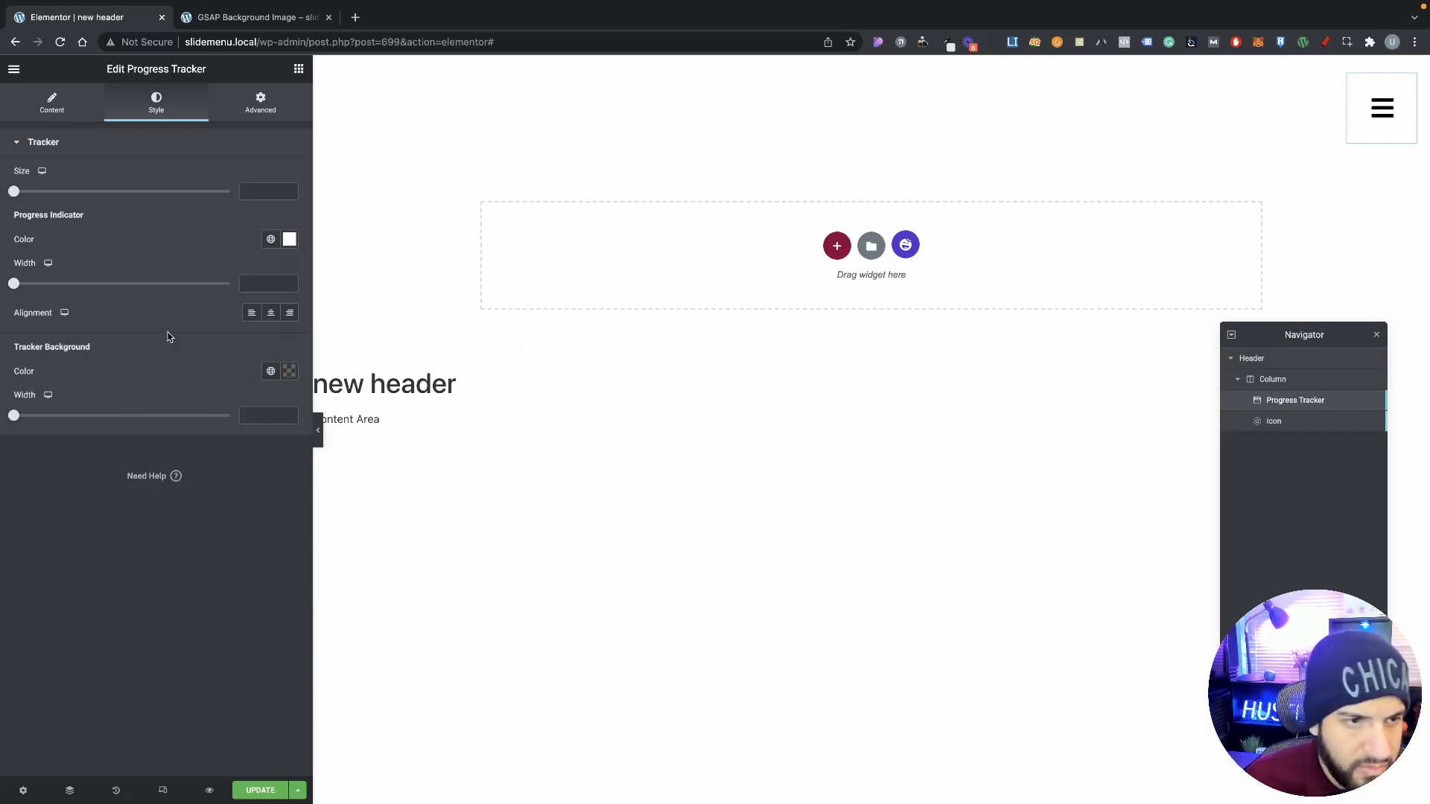
Set the hamburger menu icon's primary color to white.
left_click(1382, 111)
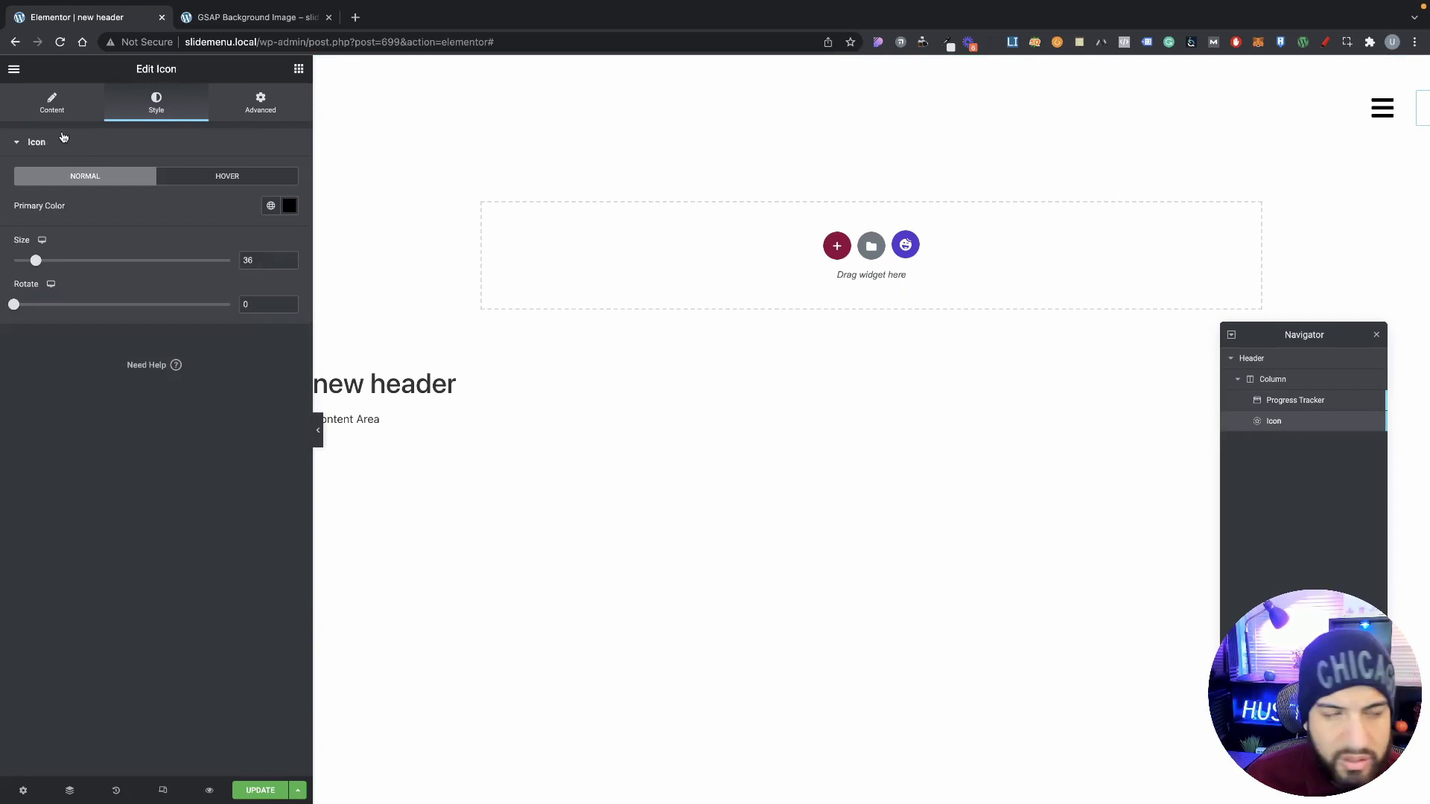
left_click(289, 205)
left_click_drag(149, 283, 73, 233)
left_click(252, 216)
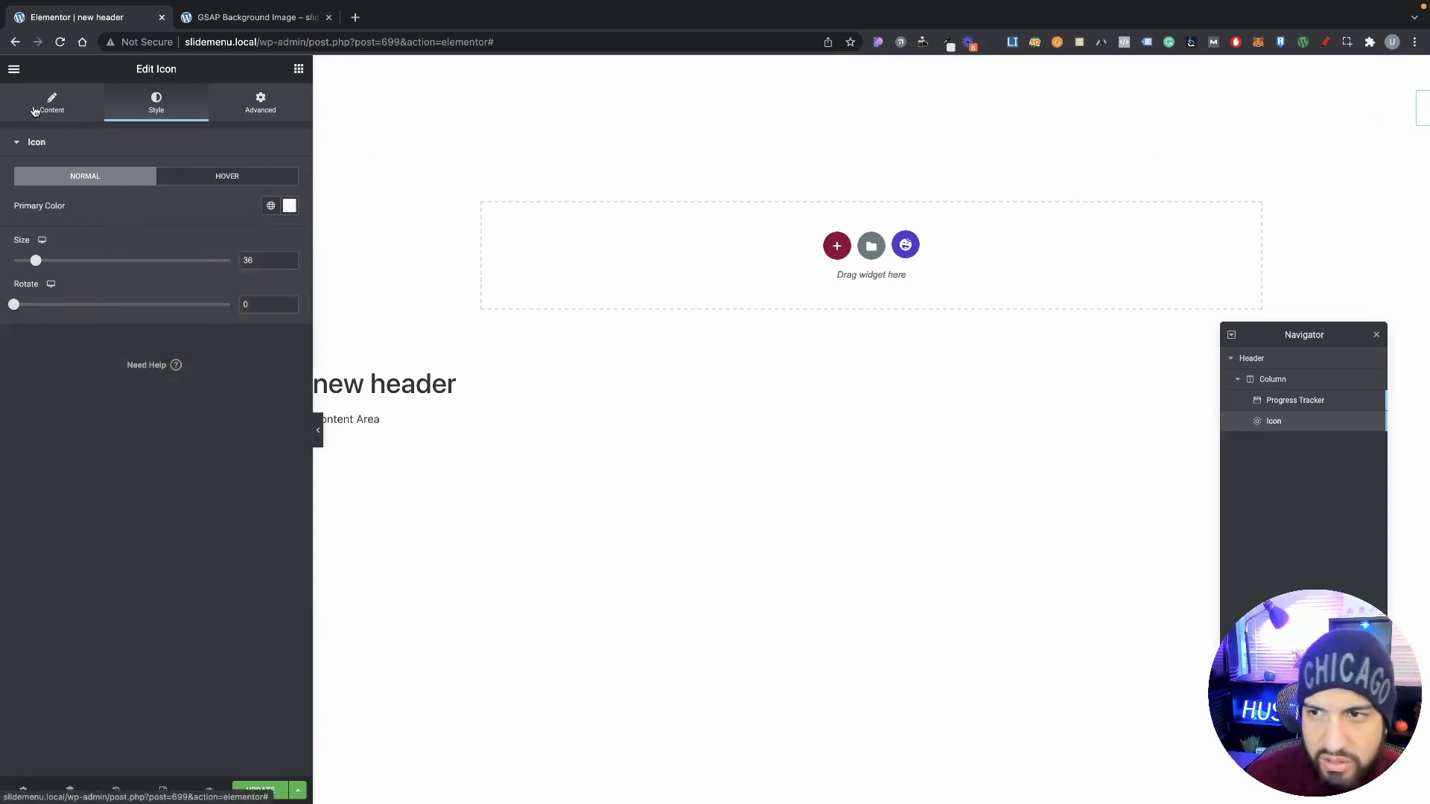
Inspect the dynamic link options available for the menu icon, including the Popup action.
left_click(87, 117)
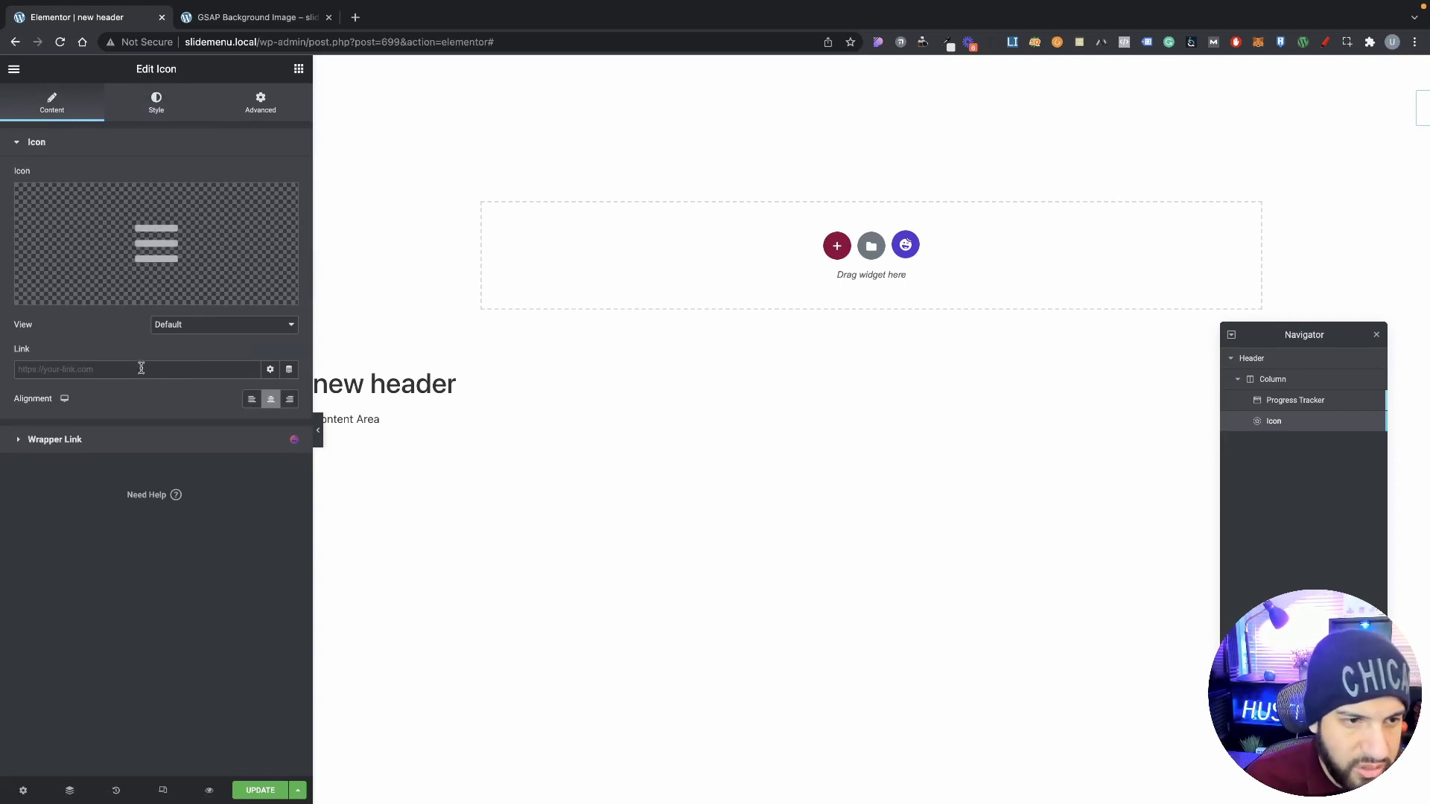
left_click(289, 369)
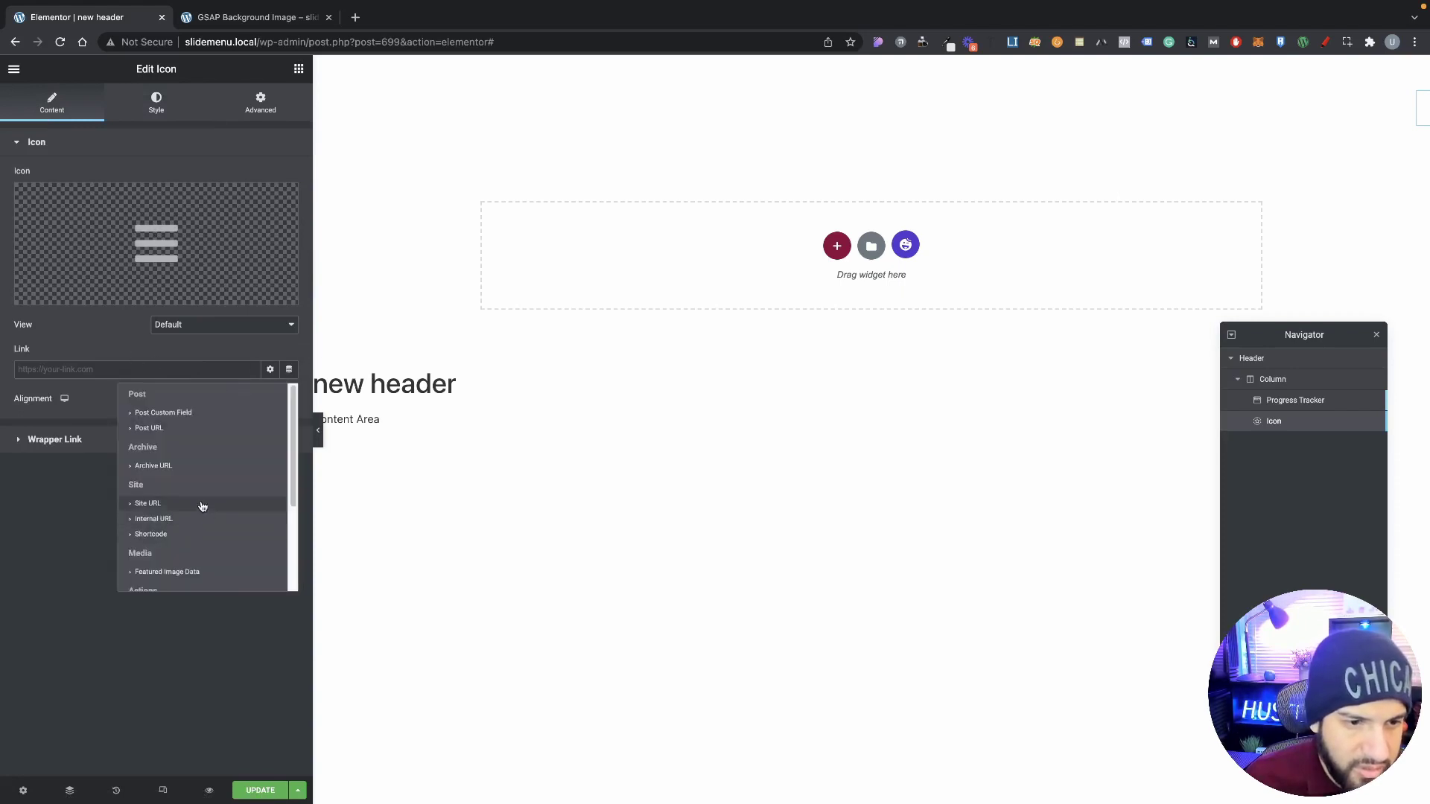
scroll(187, 510, "down", 3)
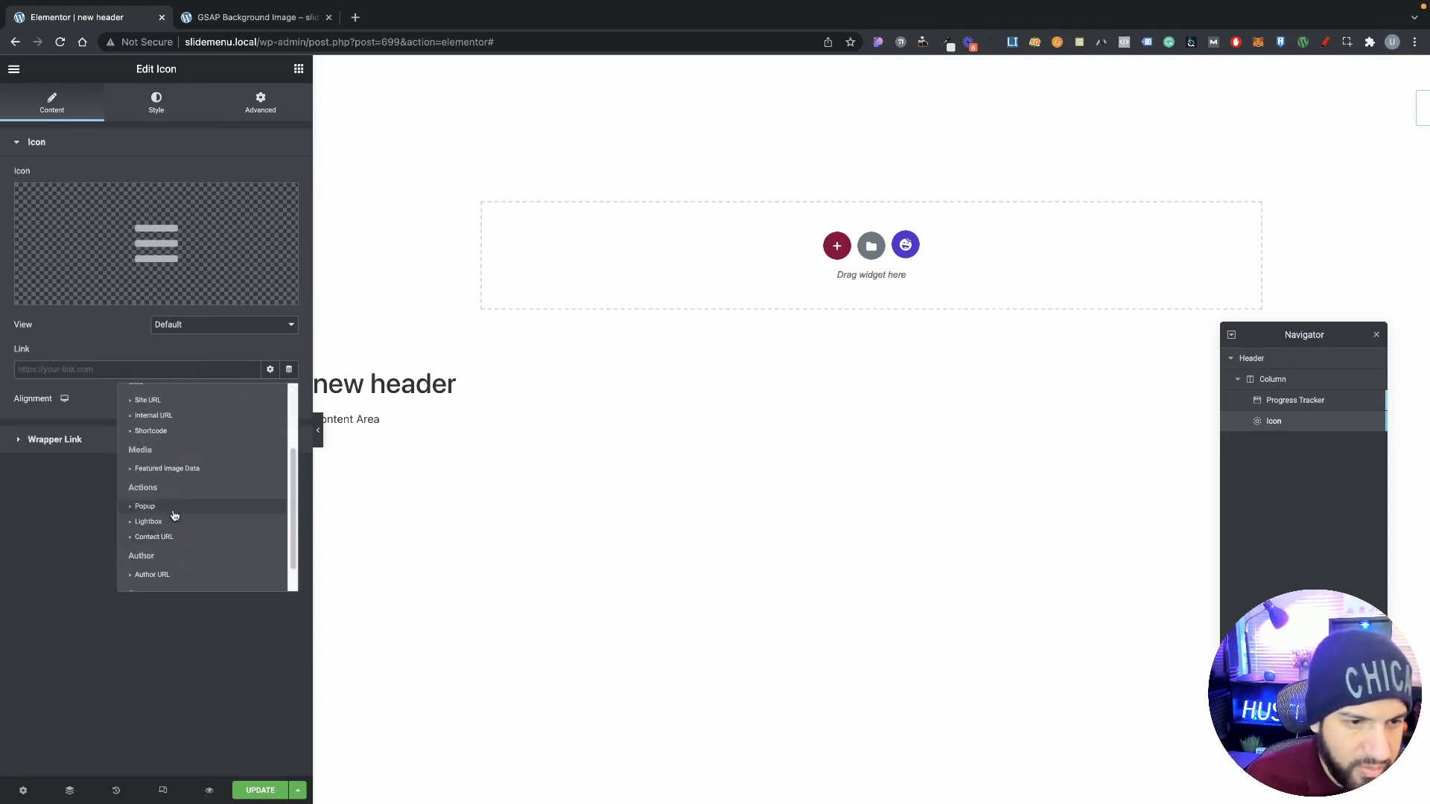
left_click(2, 533)
Save the header changes and reload the GSAP Background Image preview page.
left_click(259, 792)
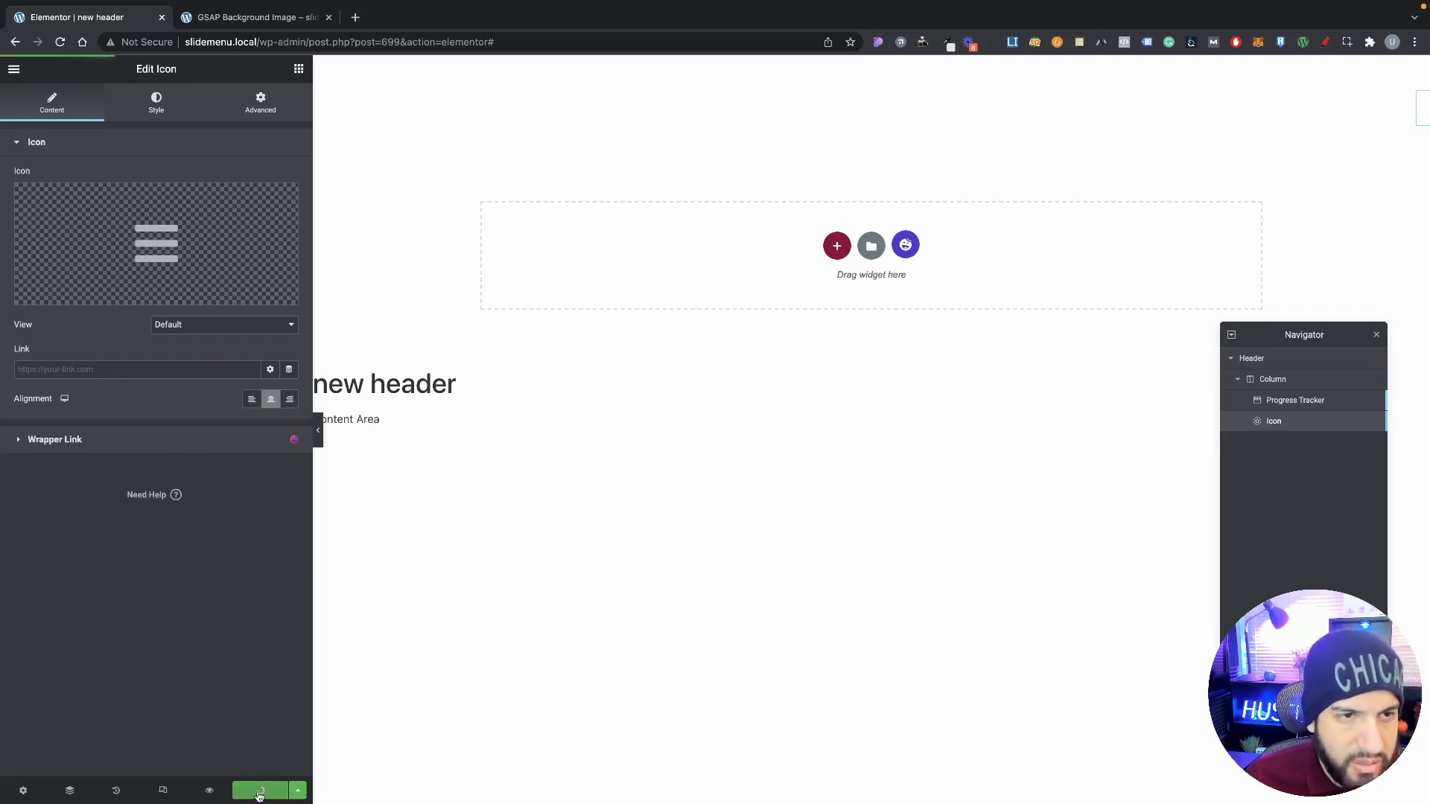
mouse_move(216, 796)
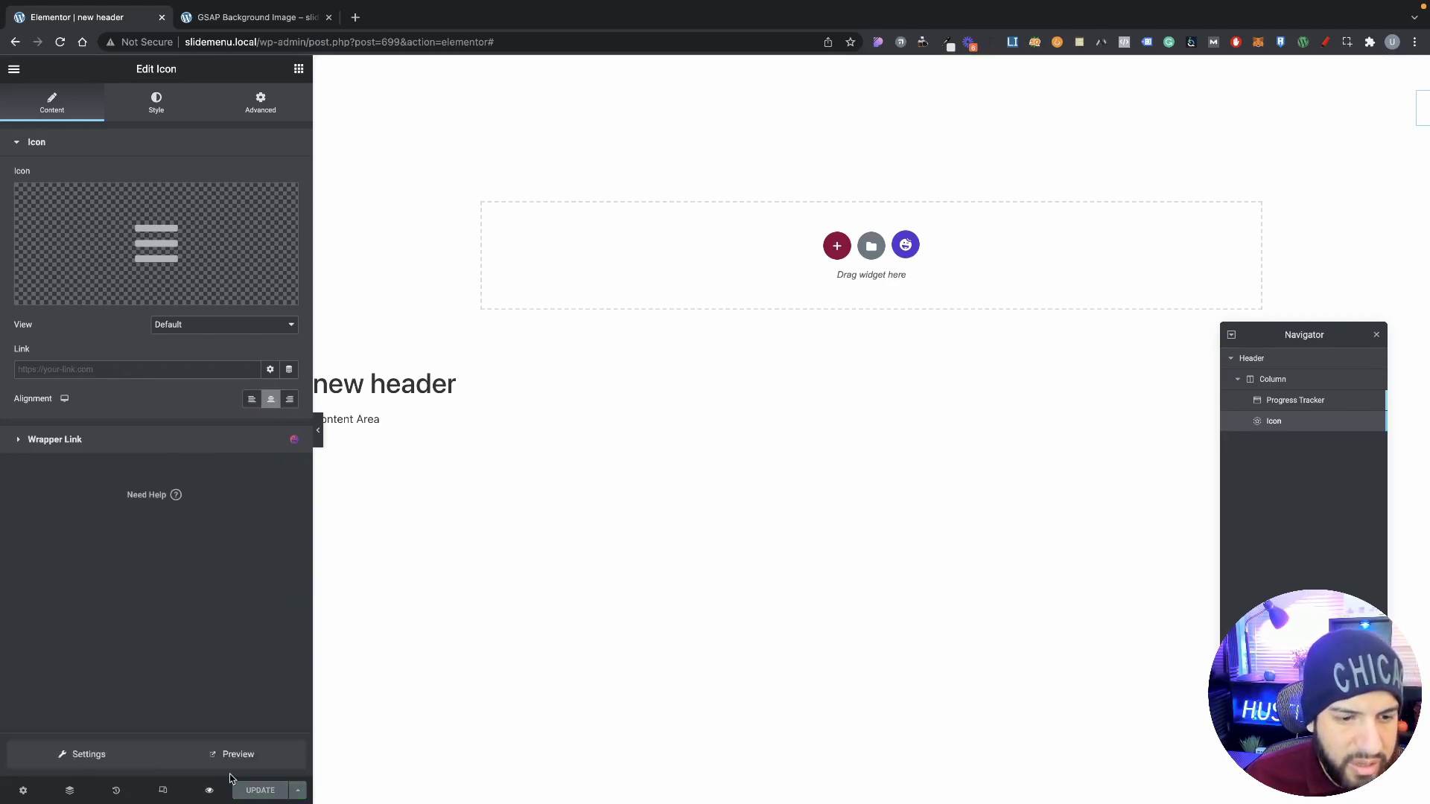
left_click(198, 11)
left_click(60, 42)
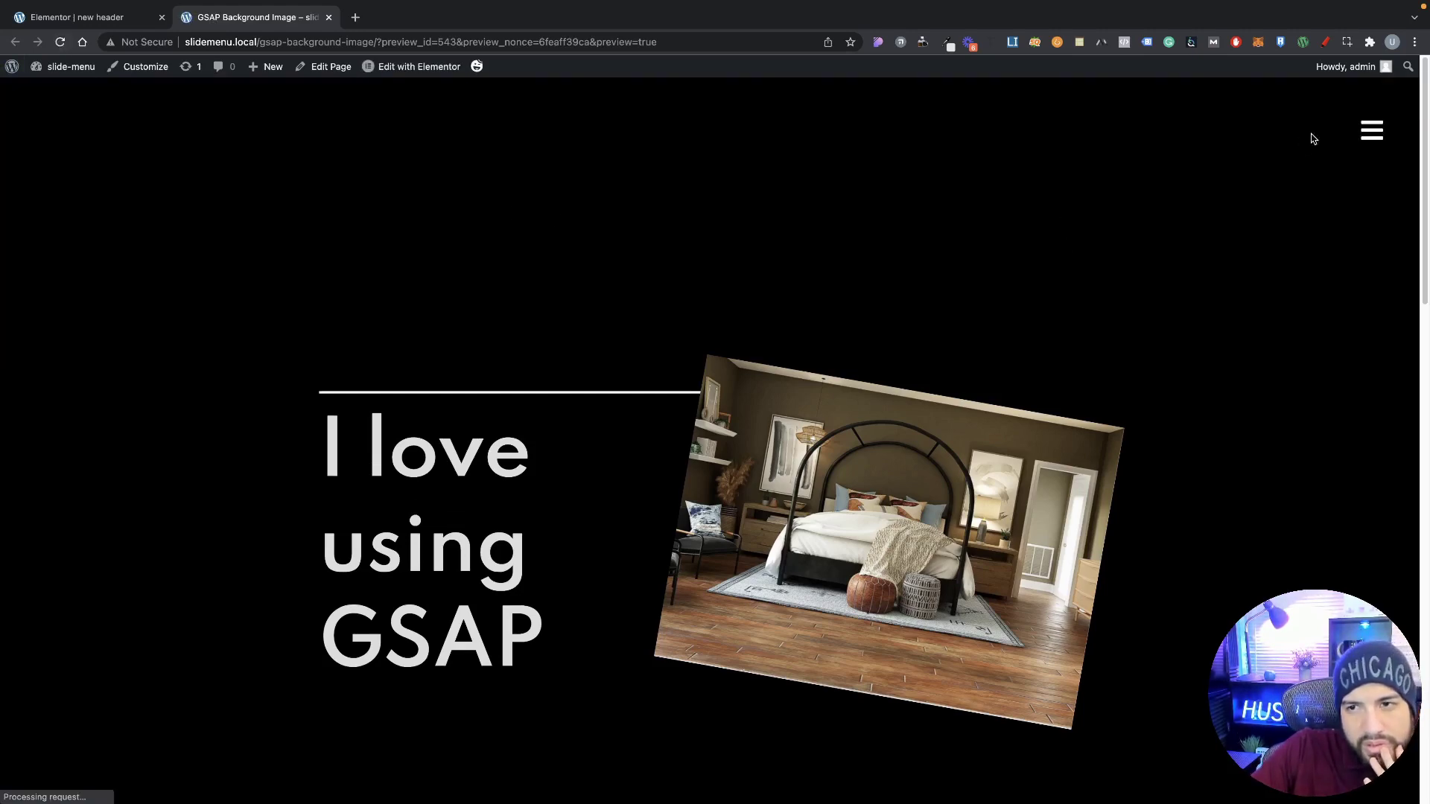
Examine how the circular tracker fills and empties around the menu icon while moving through the preview page.
scroll(1356, 145, "down", 5)
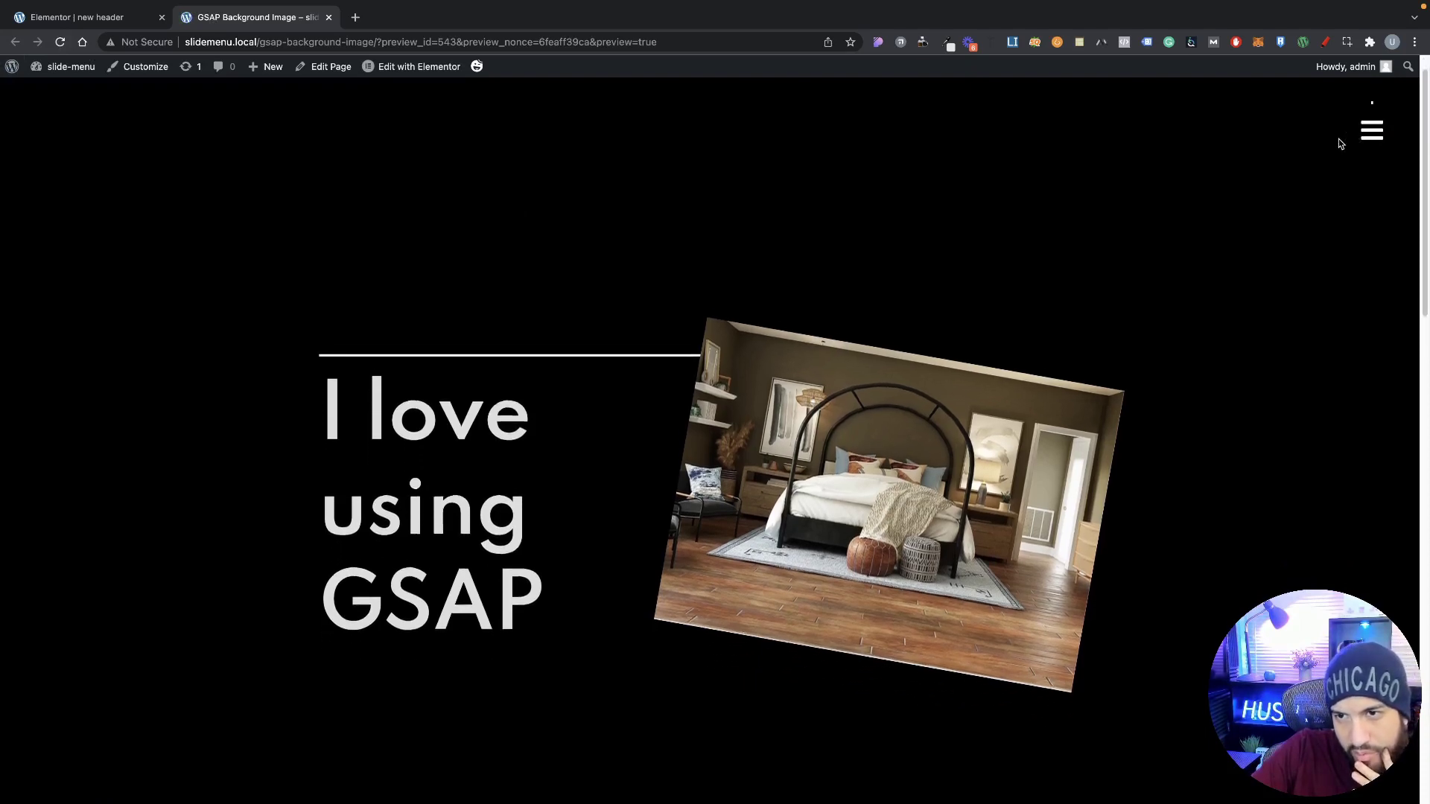
scroll(1337, 154, "down", 10)
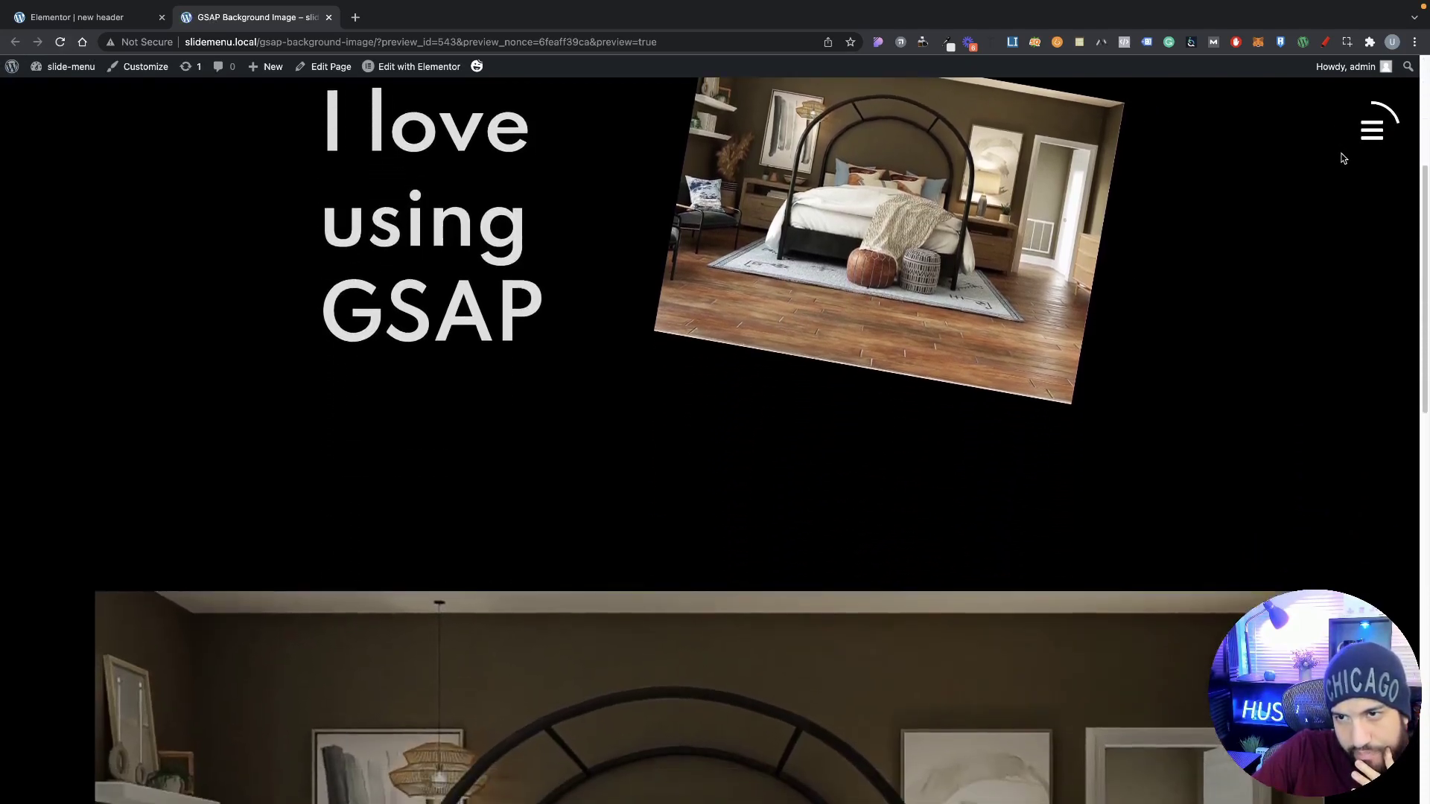
scroll(1345, 159, "down", 10)
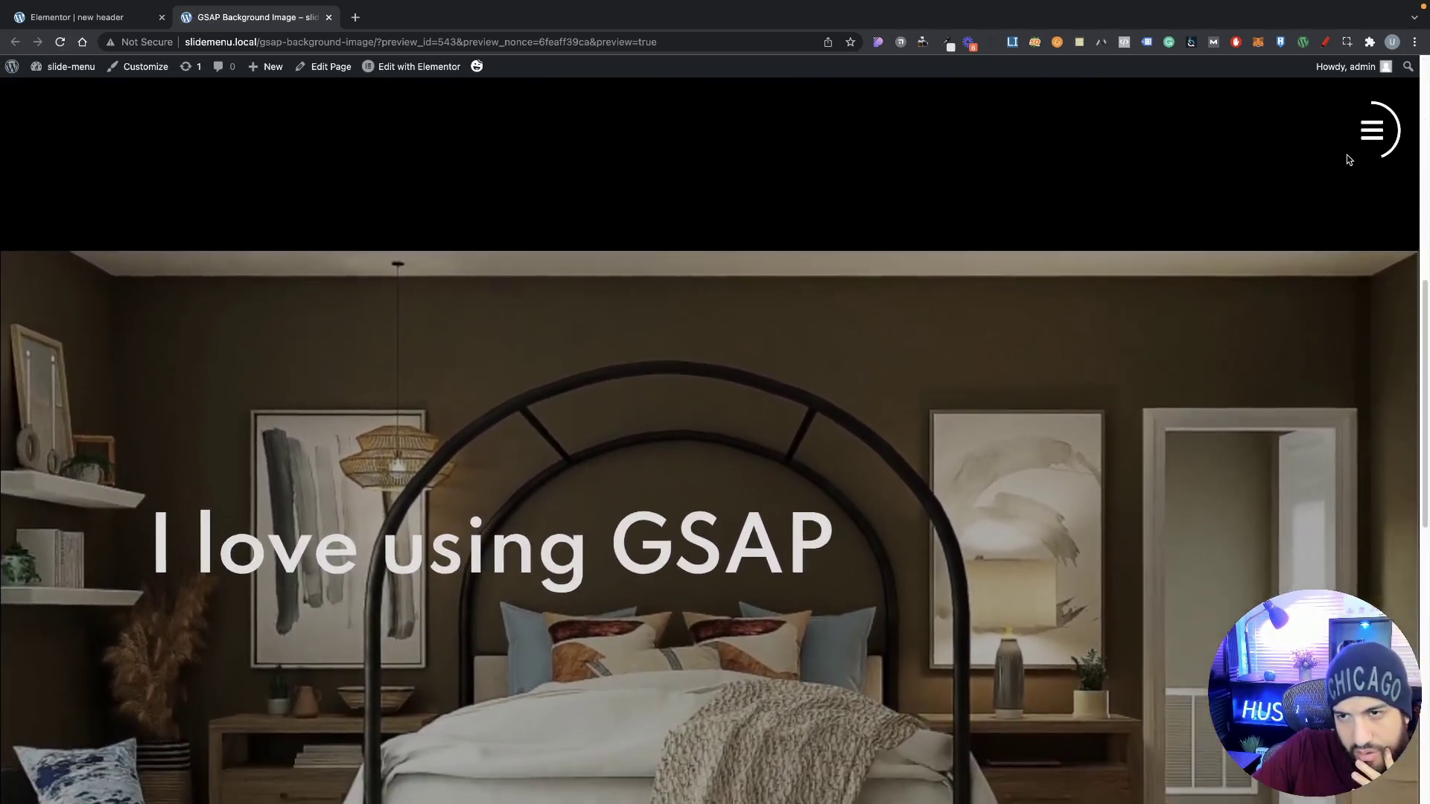
scroll(1349, 158, "down", 10)
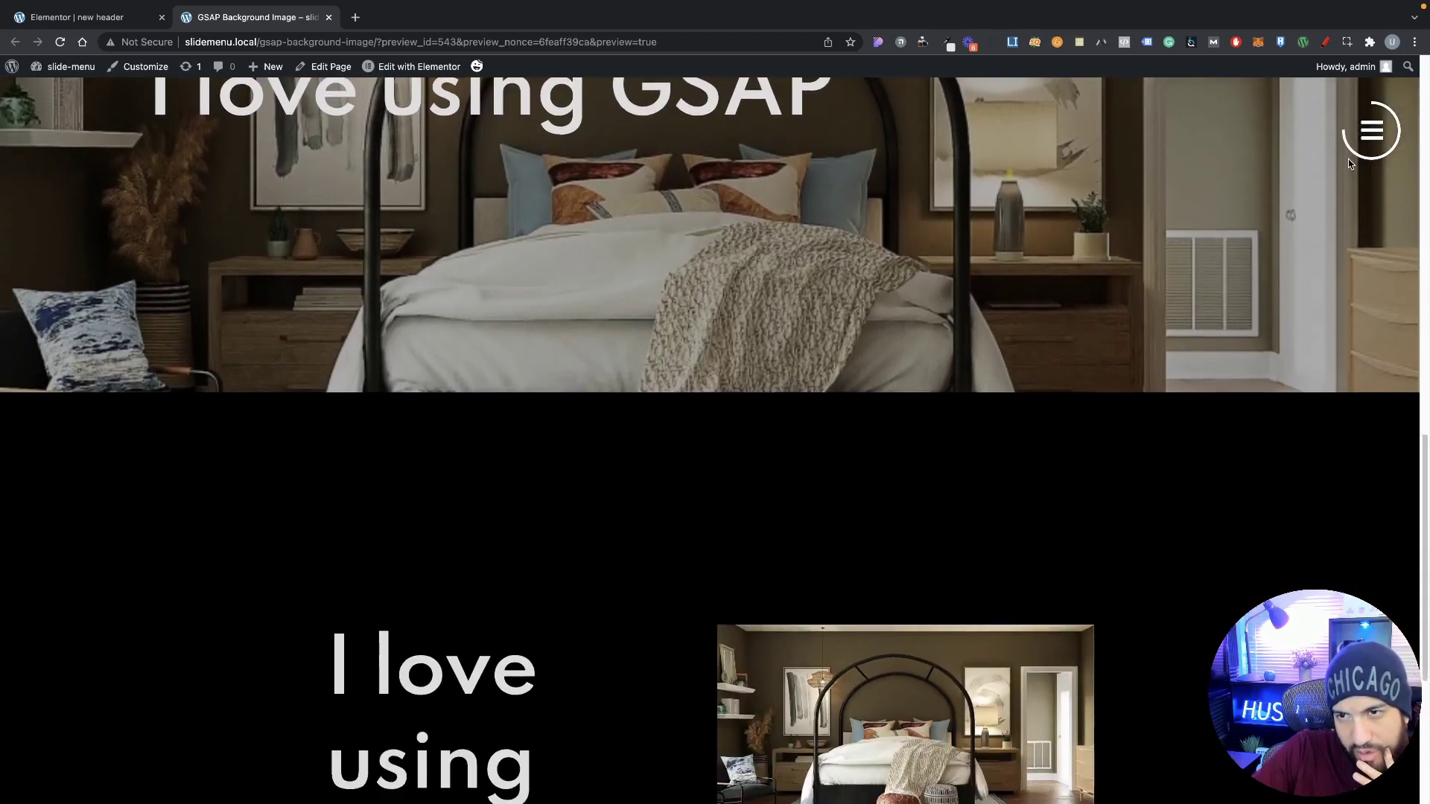
scroll(1348, 159, "down", 5)
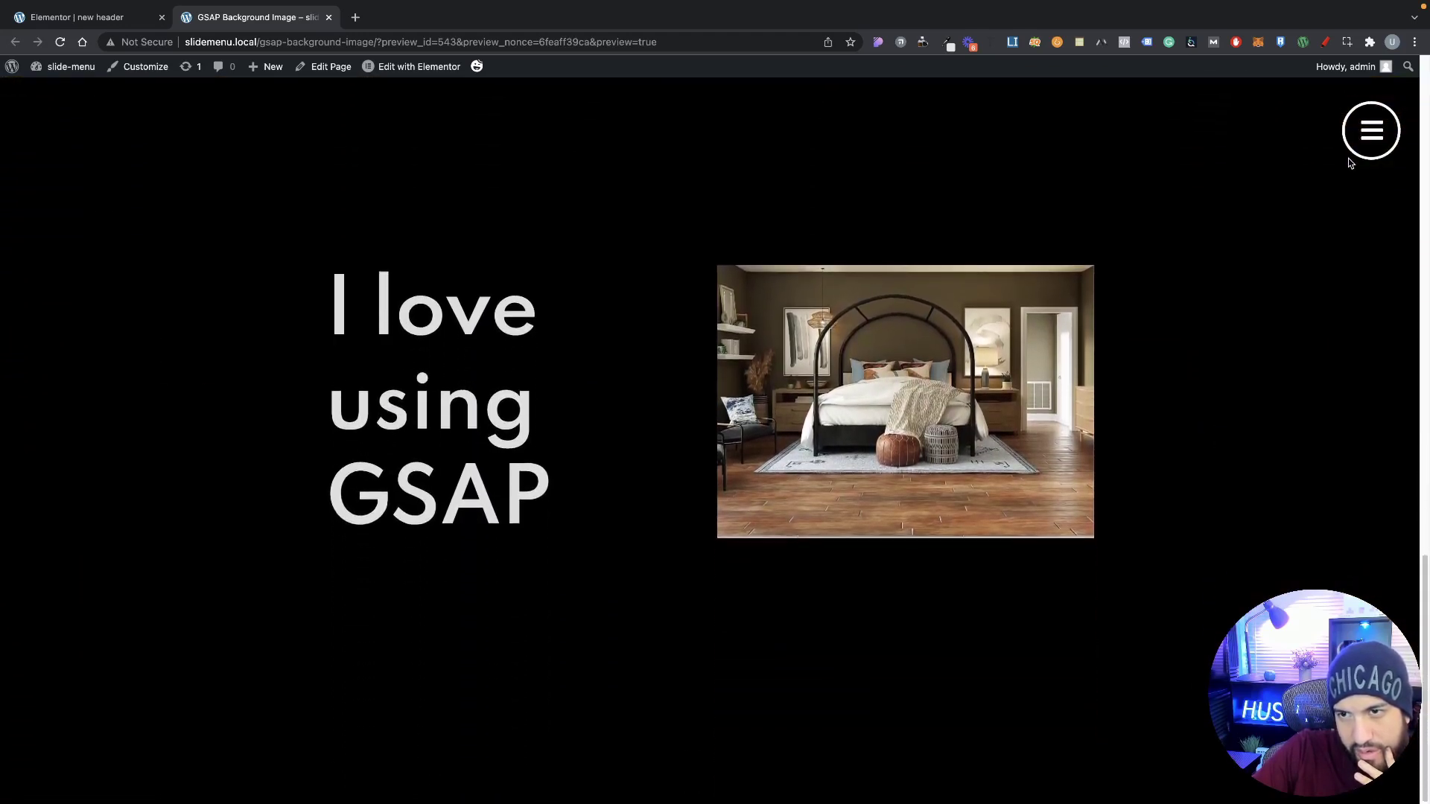
scroll(1349, 158, "up", 10)
scroll(1348, 159, "up", 10)
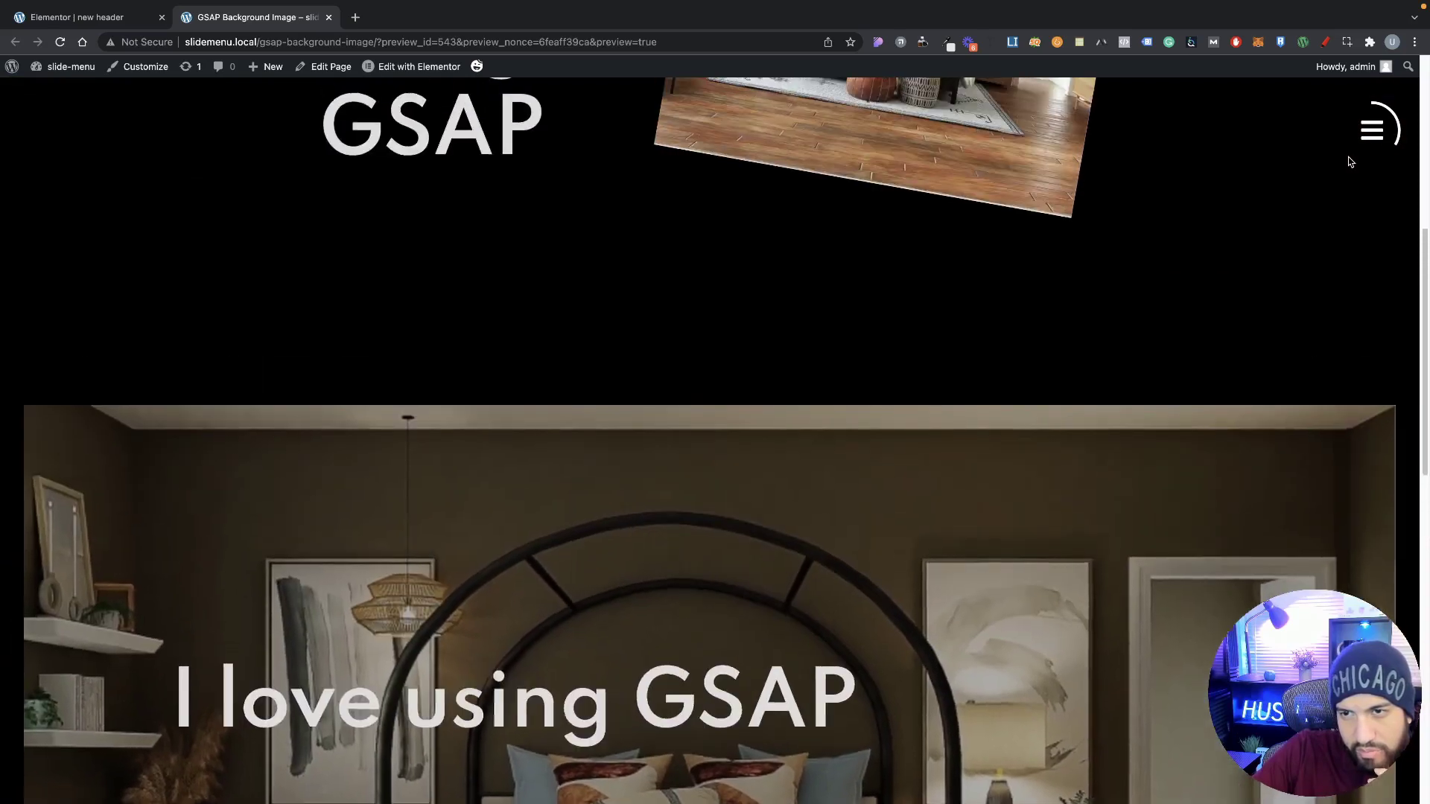
scroll(1349, 158, "down", 10)
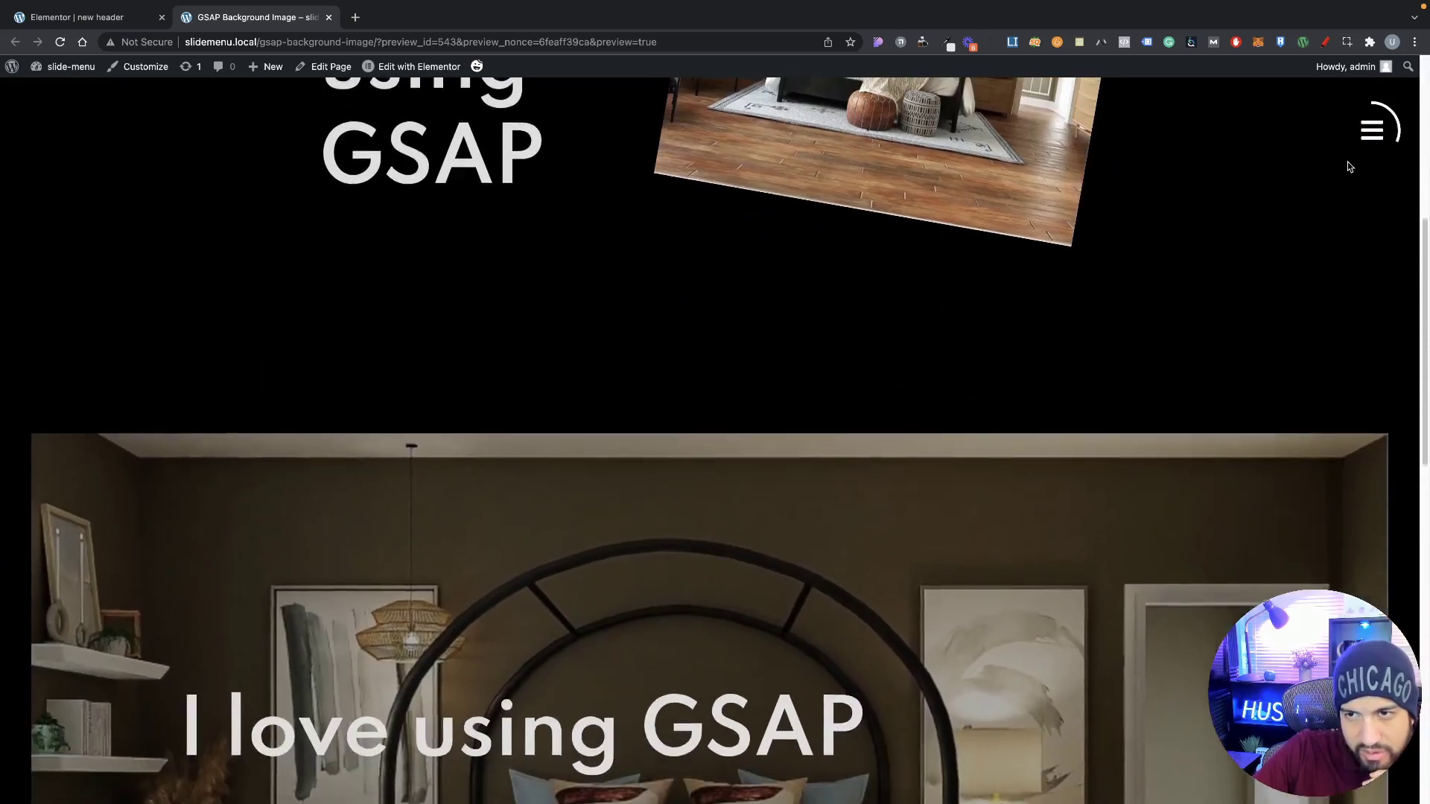
scroll(1347, 163, "down", 8)
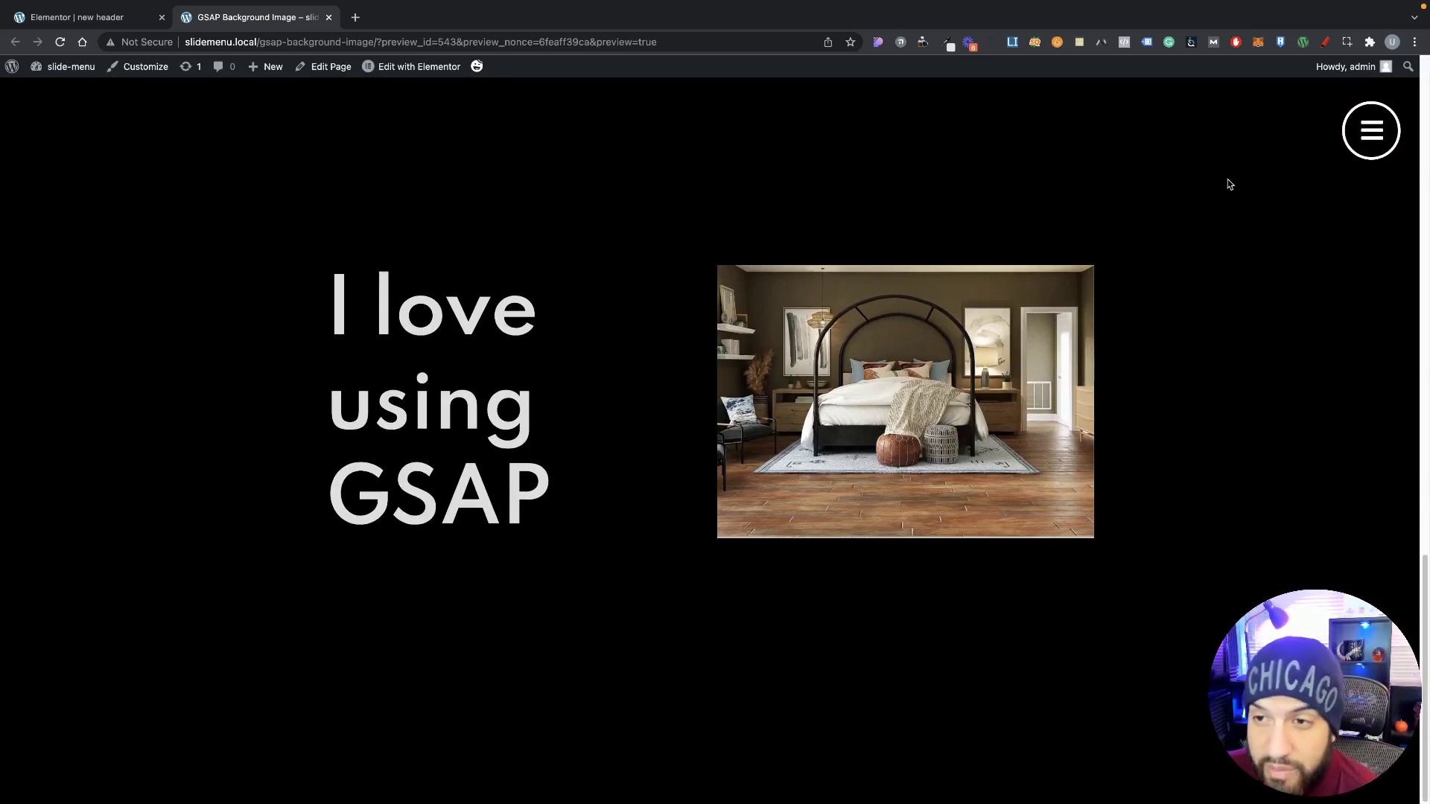
scroll(1181, 267, "up", 10)
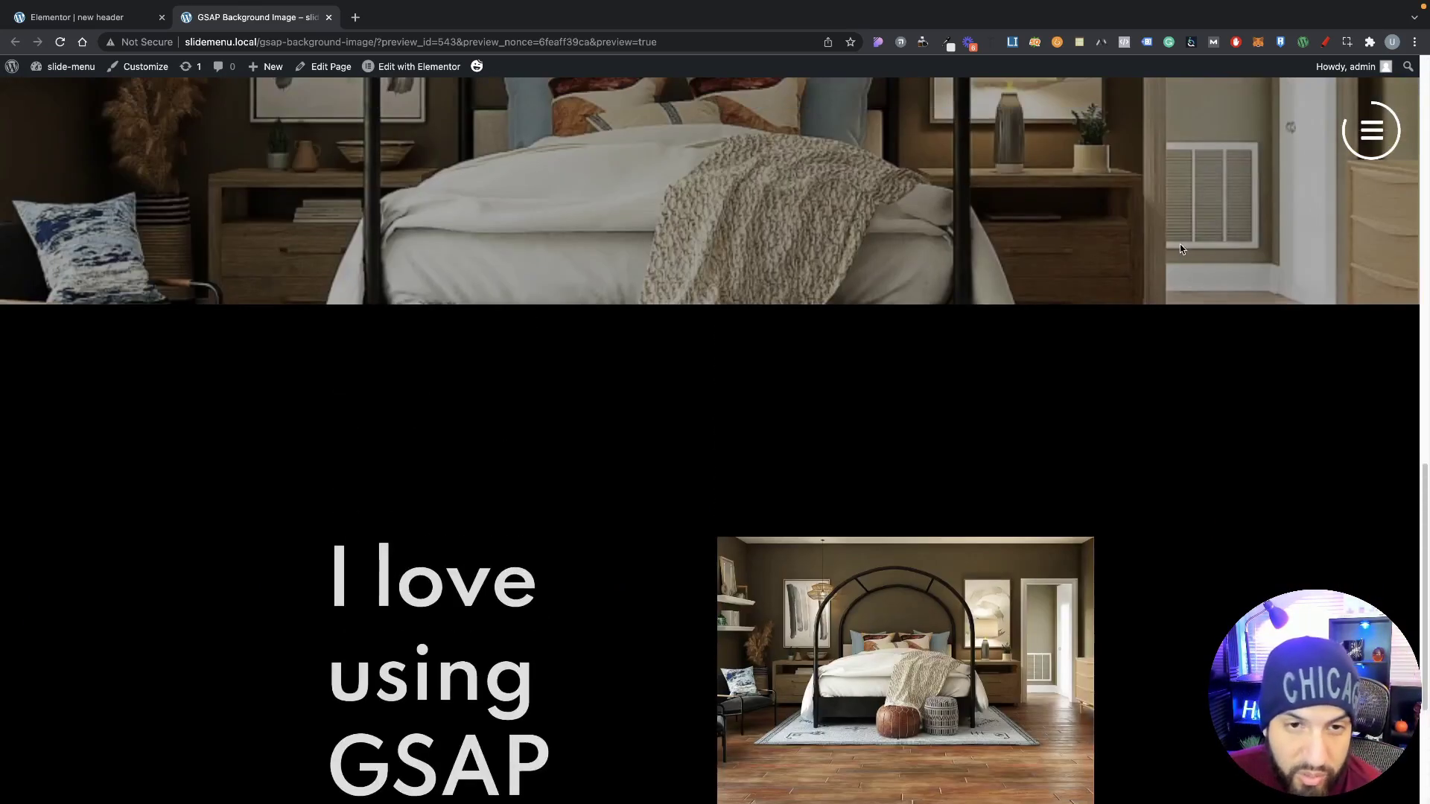
scroll(1186, 248, "up", 8)
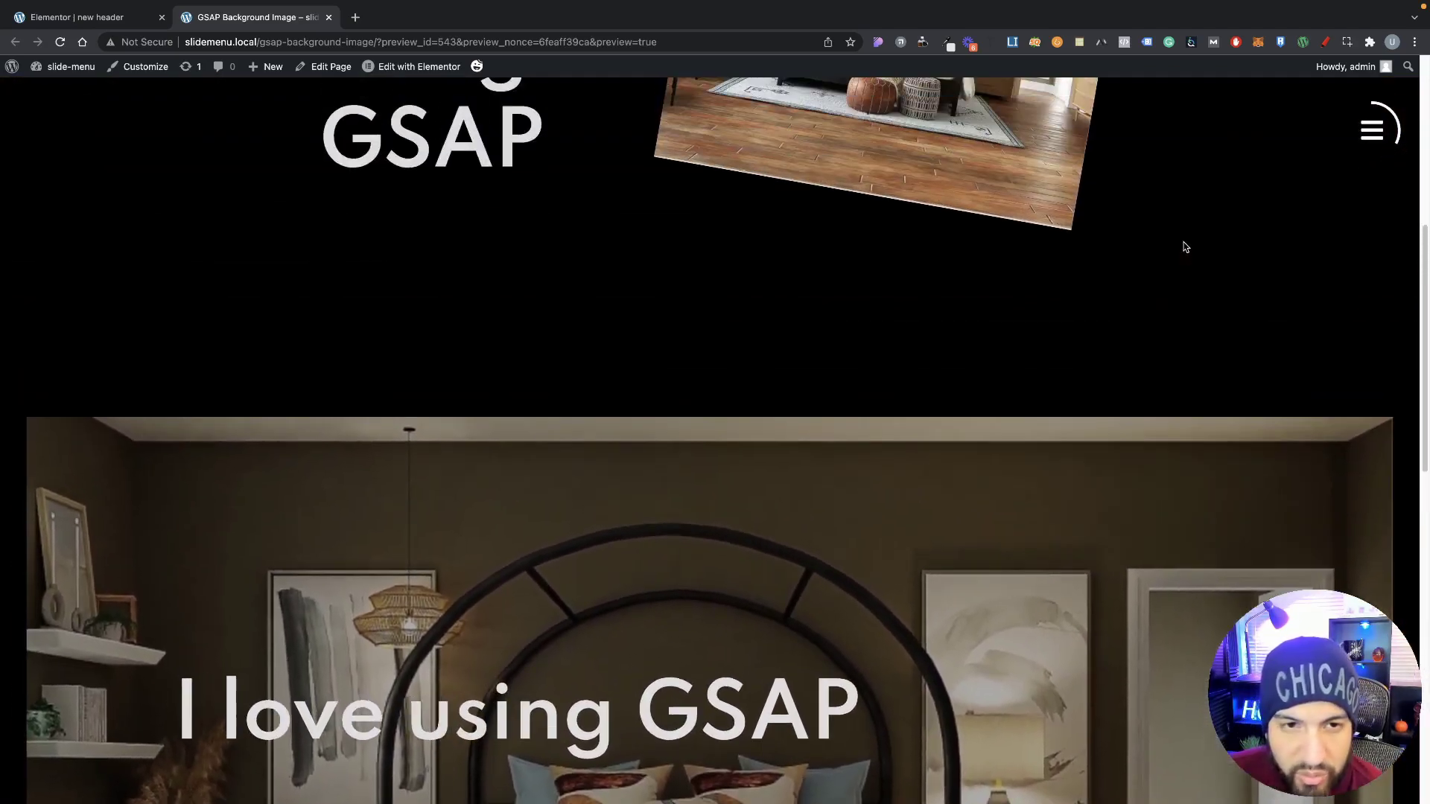
scroll(978, 232, "down", 10)
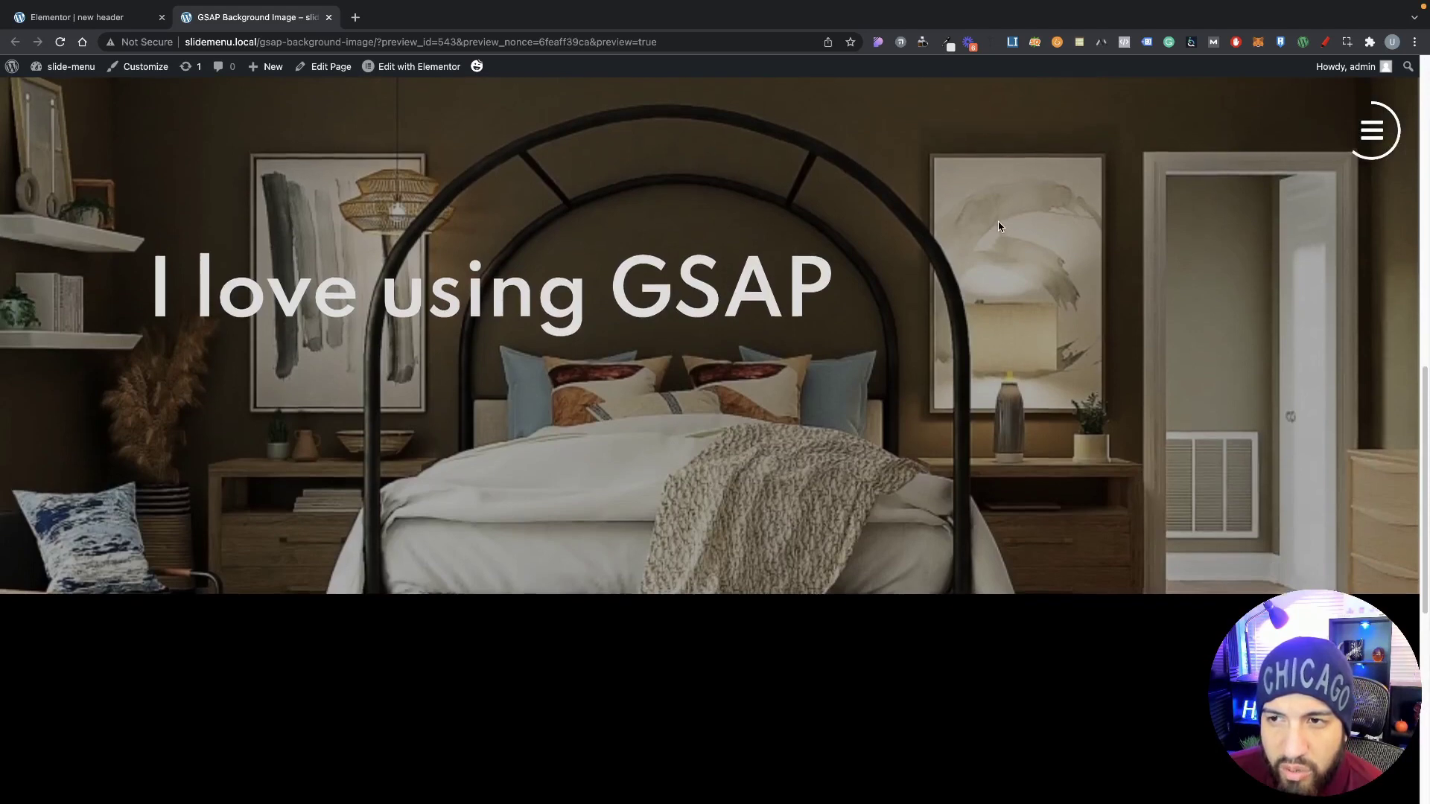
scroll(1000, 228, "up", 5)
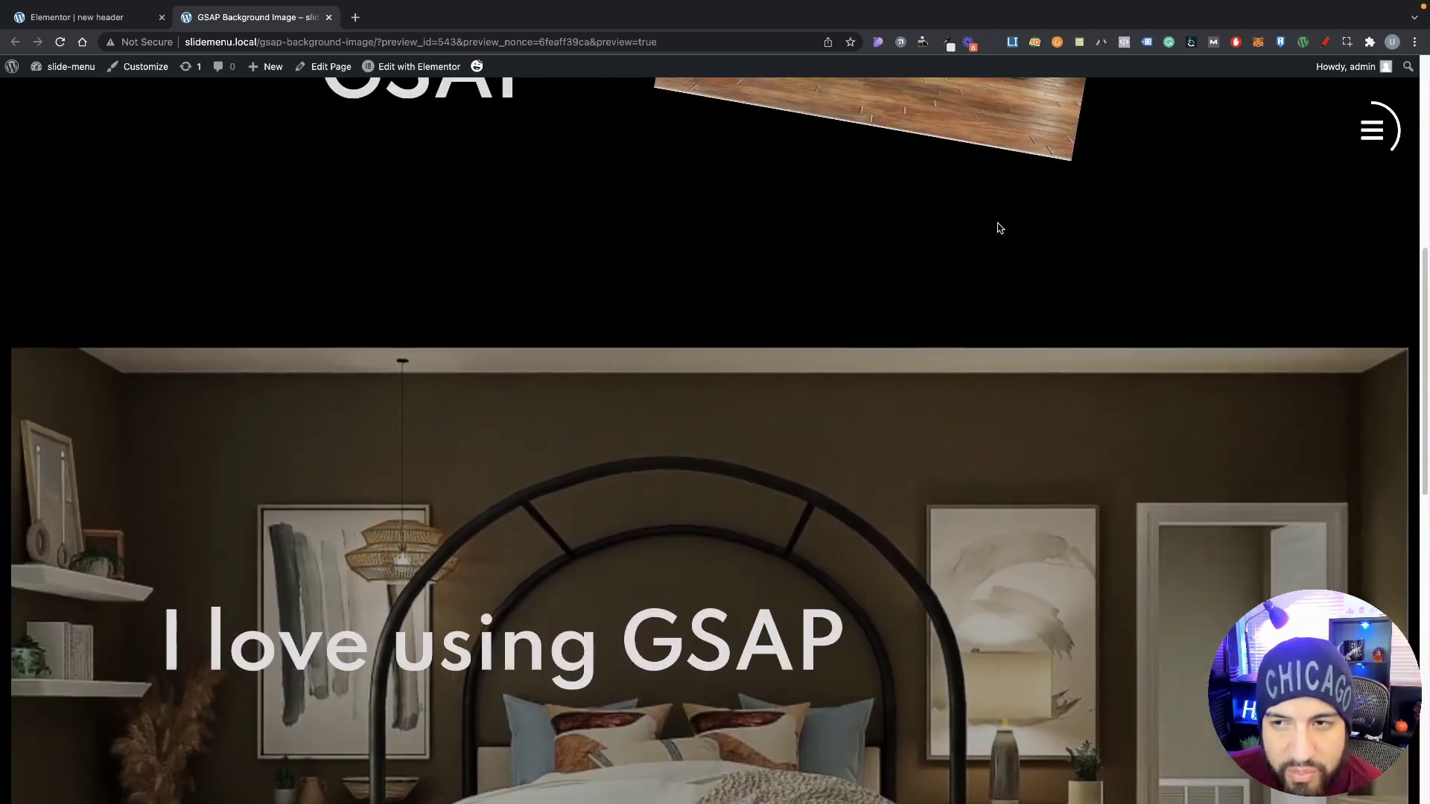